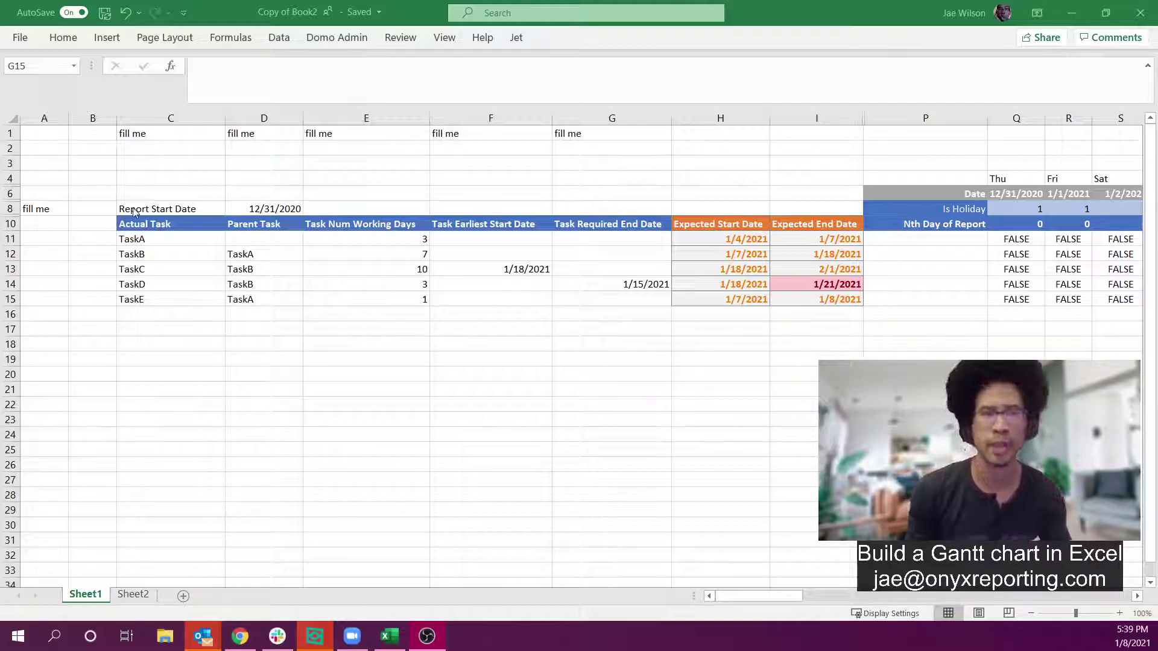
# Step: Set TaskC's number of working days to 15
pyautogui.moveTo(140, 239); pyautogui.dragTo(193, 301)
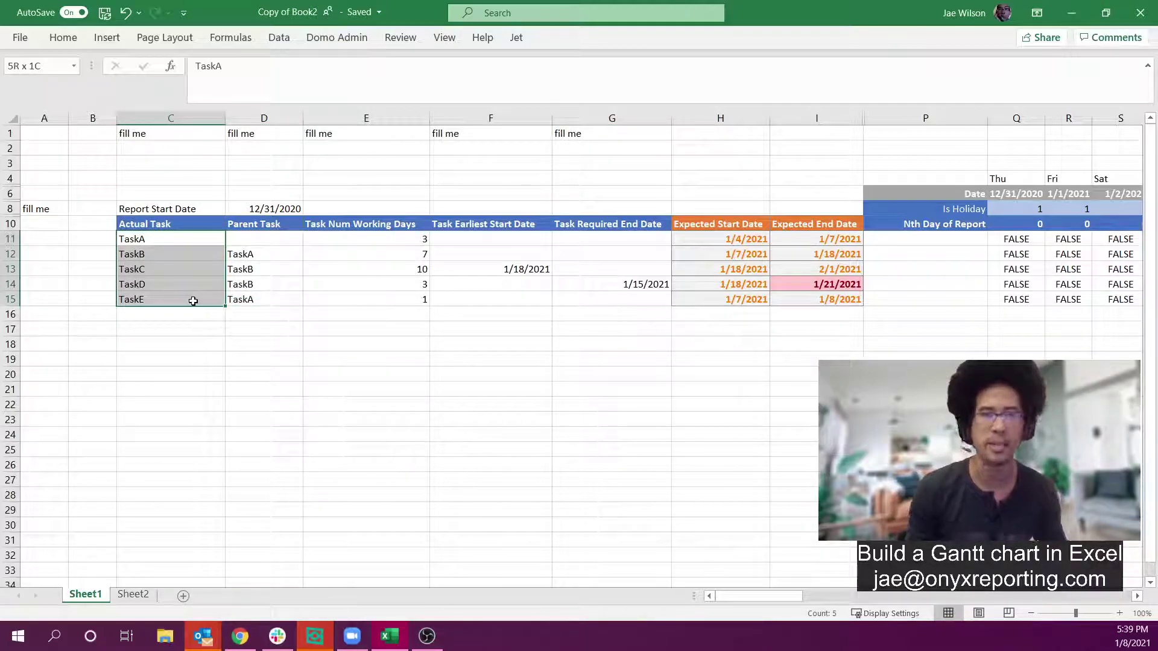
pyautogui.moveTo(241, 254); pyautogui.dragTo(238, 302)
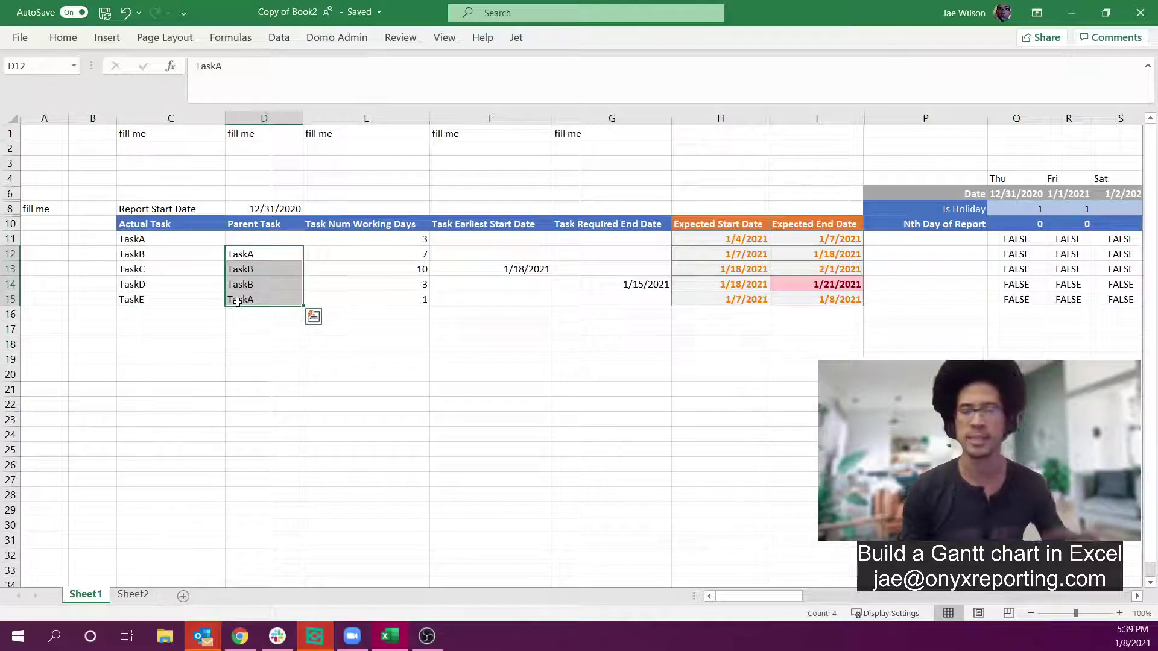
pyautogui.click(349, 255)
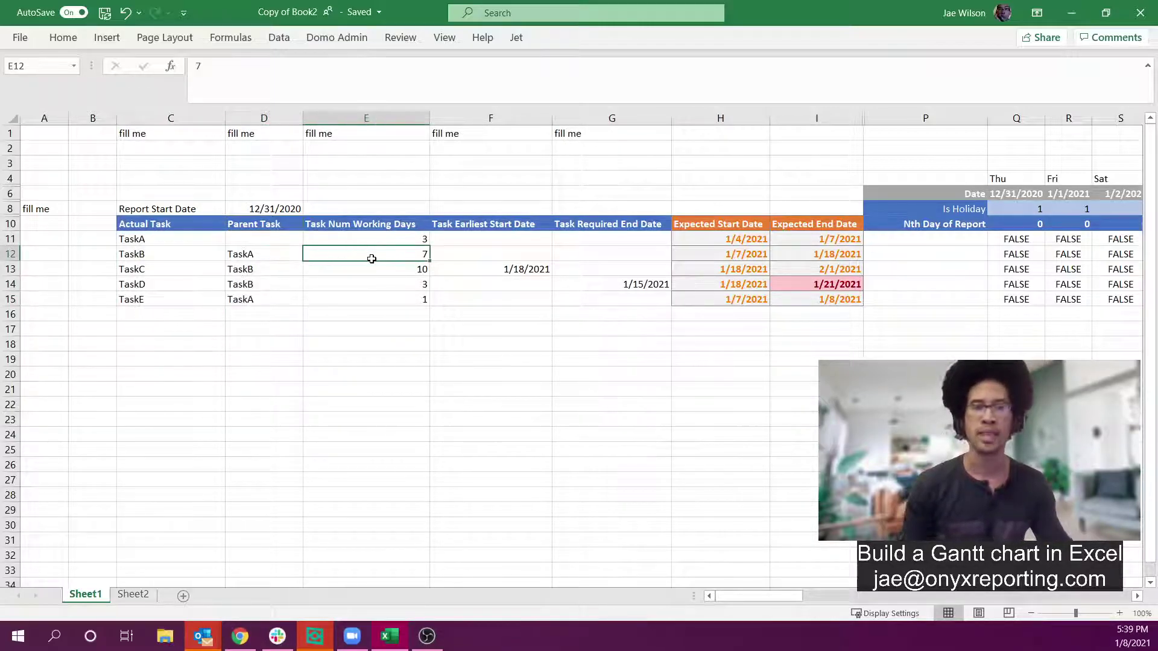
pyautogui.press('Down')
pyautogui.write('15')
pyautogui.press('Return')
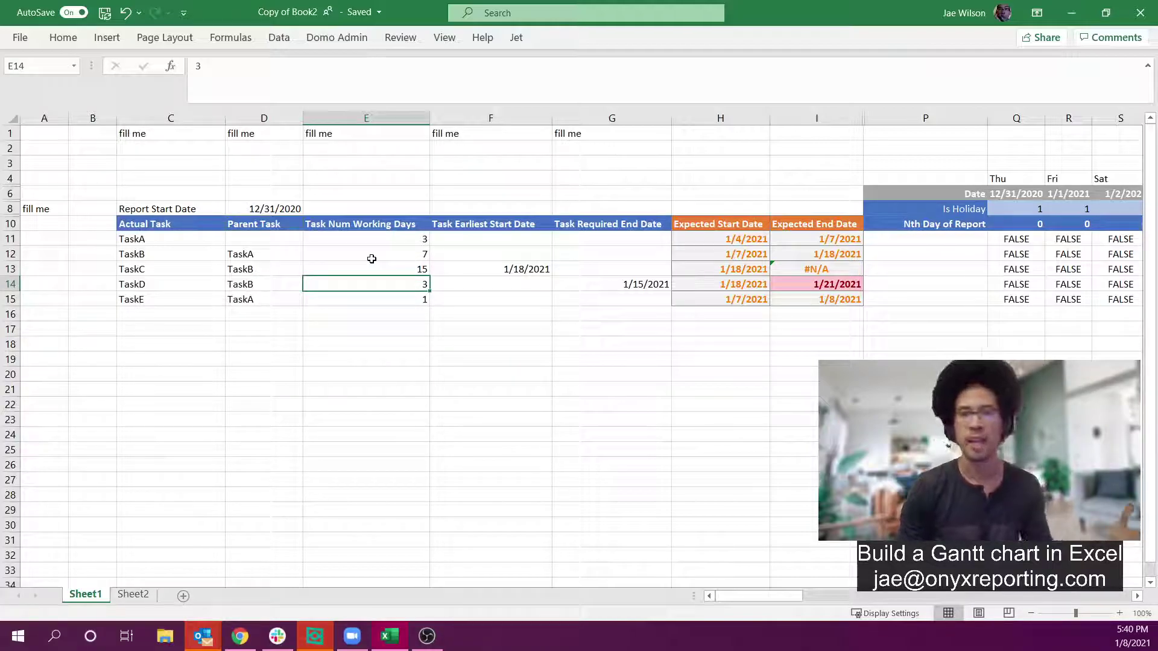
# Step: Set TaskC's number of working days to 5
pyautogui.press('Up')
pyautogui.write('2')
pyautogui.press('BackSpace')
pyautogui.write('5')
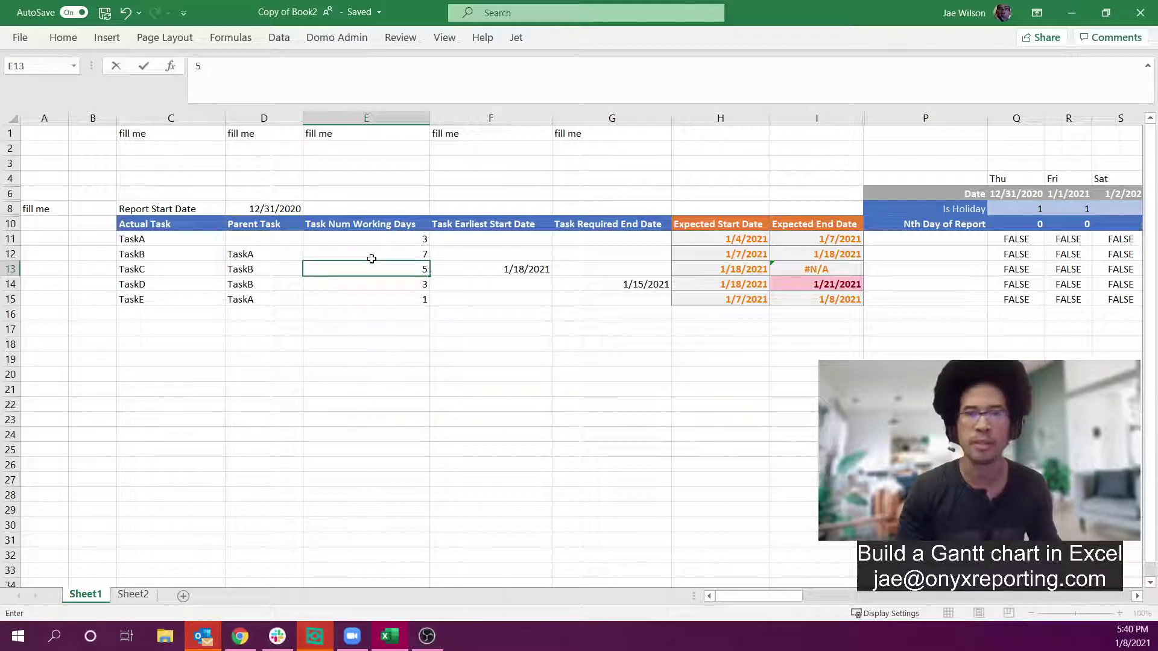
pyautogui.press('Return')
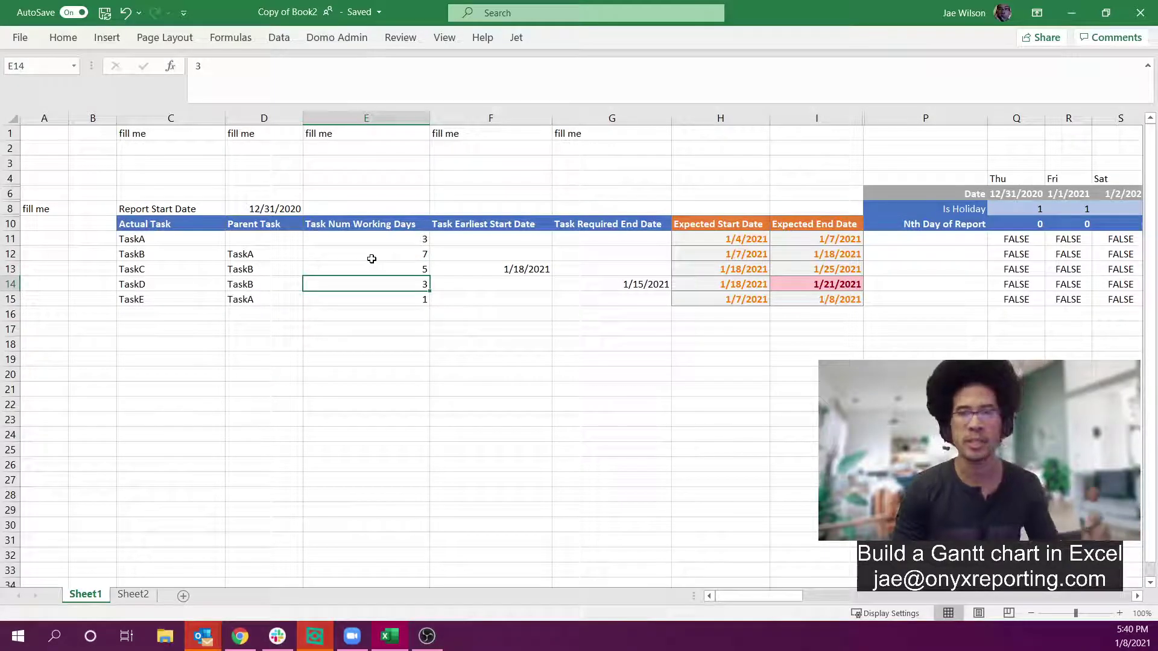
# Step: Compare TaskD's required end date with its expected end date
pyautogui.press('Right')
pyautogui.press('Right')
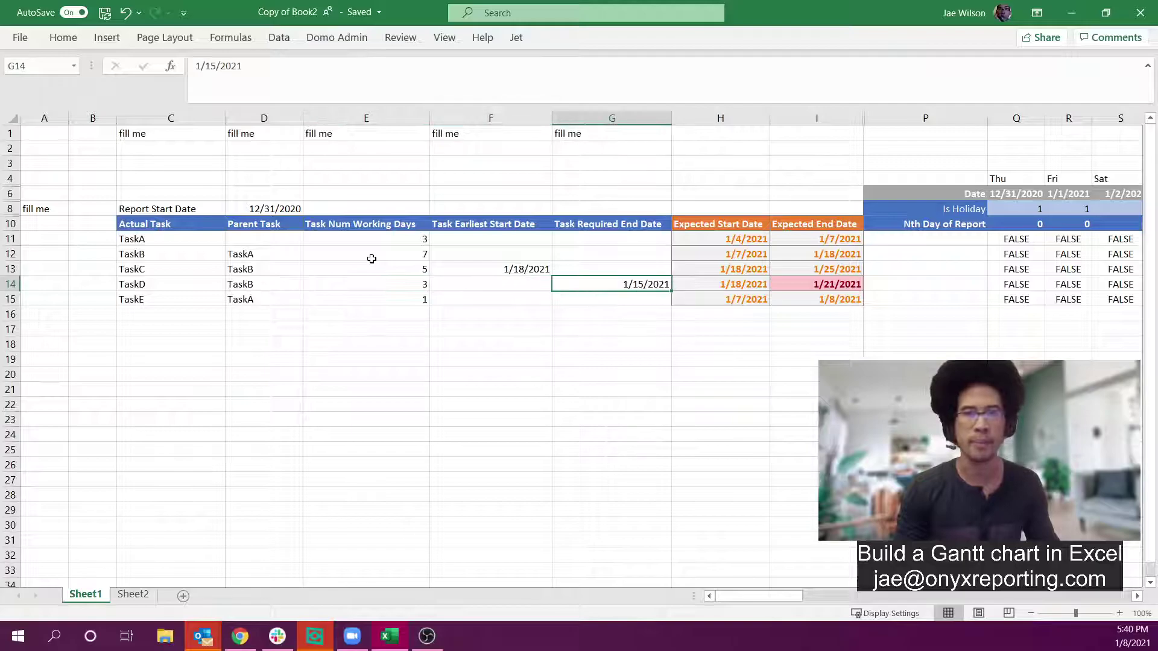
pyautogui.press('Left')
pyautogui.press('Up')
pyautogui.press('Down')
pyautogui.press('Right')
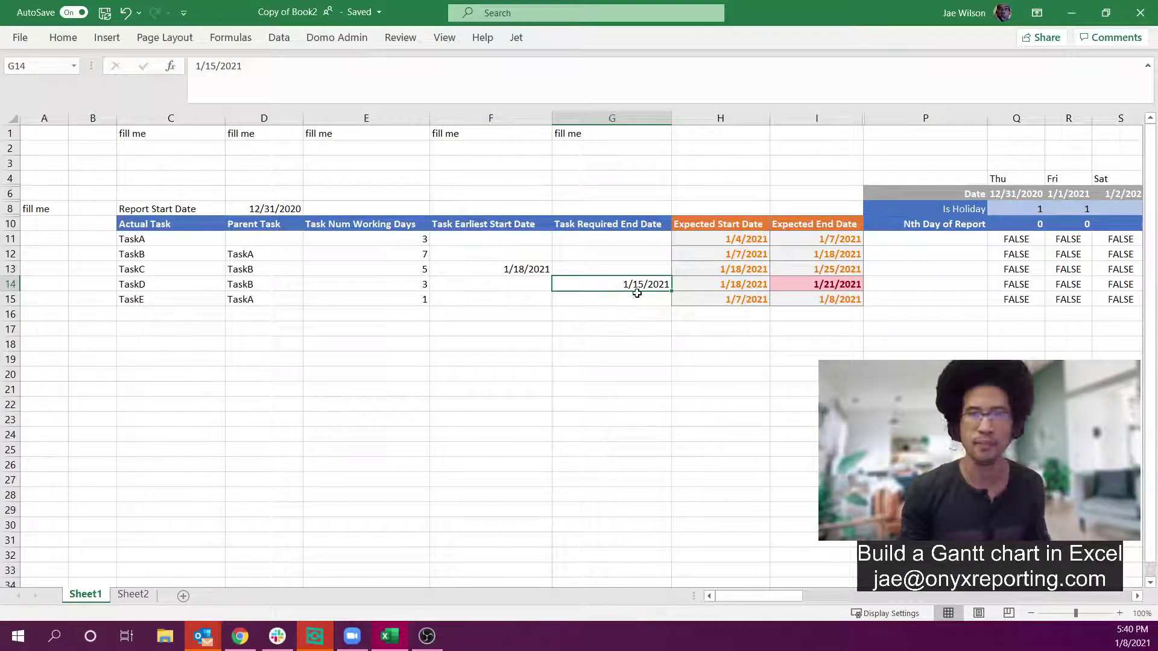
pyautogui.click(796, 285)
pyautogui.click(621, 290)
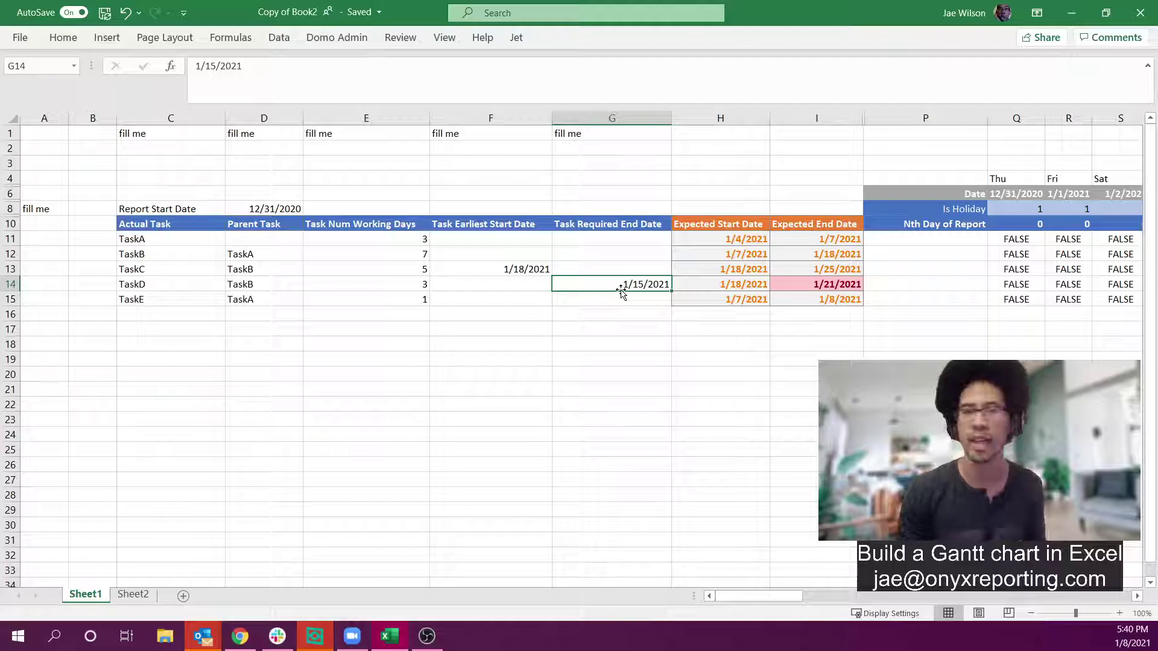
# Step: Examine the daily timeline cells along TaskD's row and return to the task table
pyautogui.press('Right')
pyautogui.press('Right')
pyautogui.press('Right')
pyautogui.press('Right')
pyautogui.press('Right')
pyautogui.press('Right')
pyautogui.press('Right')
pyautogui.press('Right')
pyautogui.press('Right')
pyautogui.press('Right')
pyautogui.press('Right')
pyautogui.press('Right')
pyautogui.press('Right')
pyautogui.press('Right')
pyautogui.press('Right')
pyautogui.press('Right')
pyautogui.press('Right')
pyautogui.press('Right')
pyautogui.press('Right')
pyautogui.press('Right')
pyautogui.press('Right')
pyautogui.press('Right')
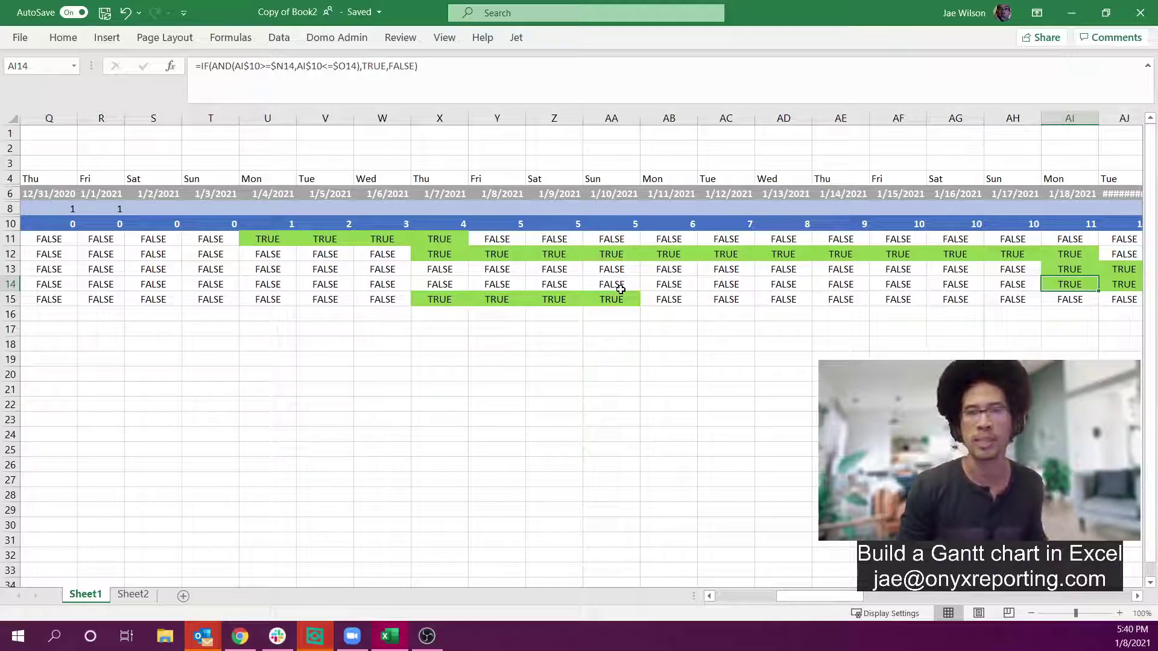
pyautogui.press('Home')
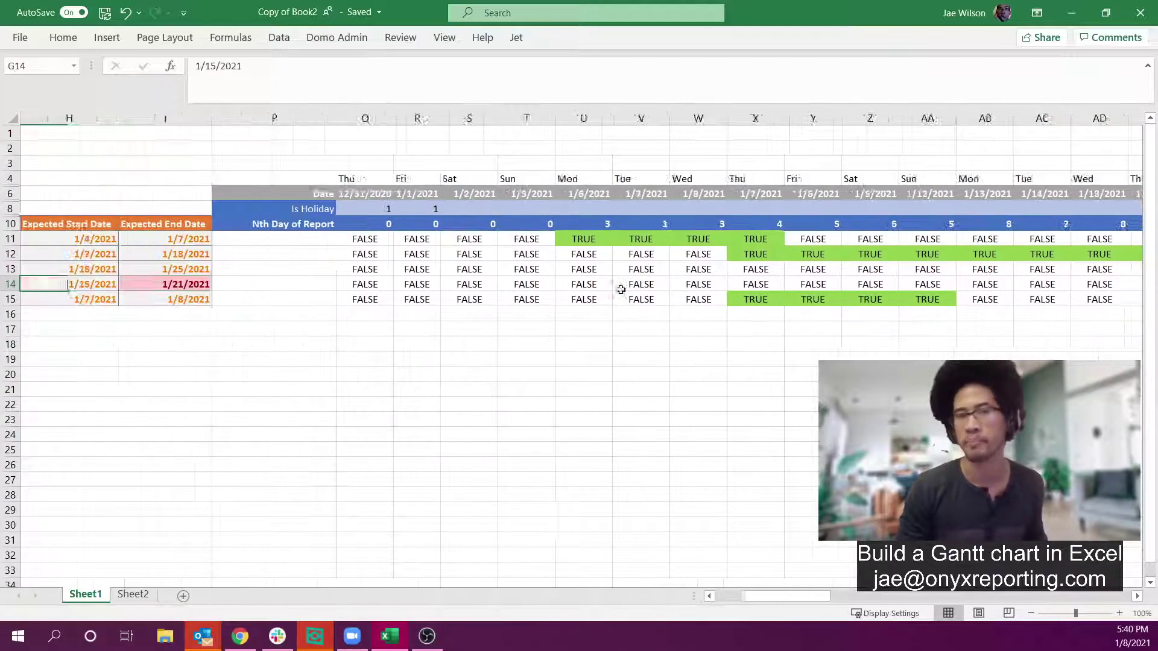
# Step: On Sheet2, delete the two empty rows between the project start date and the task table
pyautogui.click(132, 595)
pyautogui.click(675, 310)
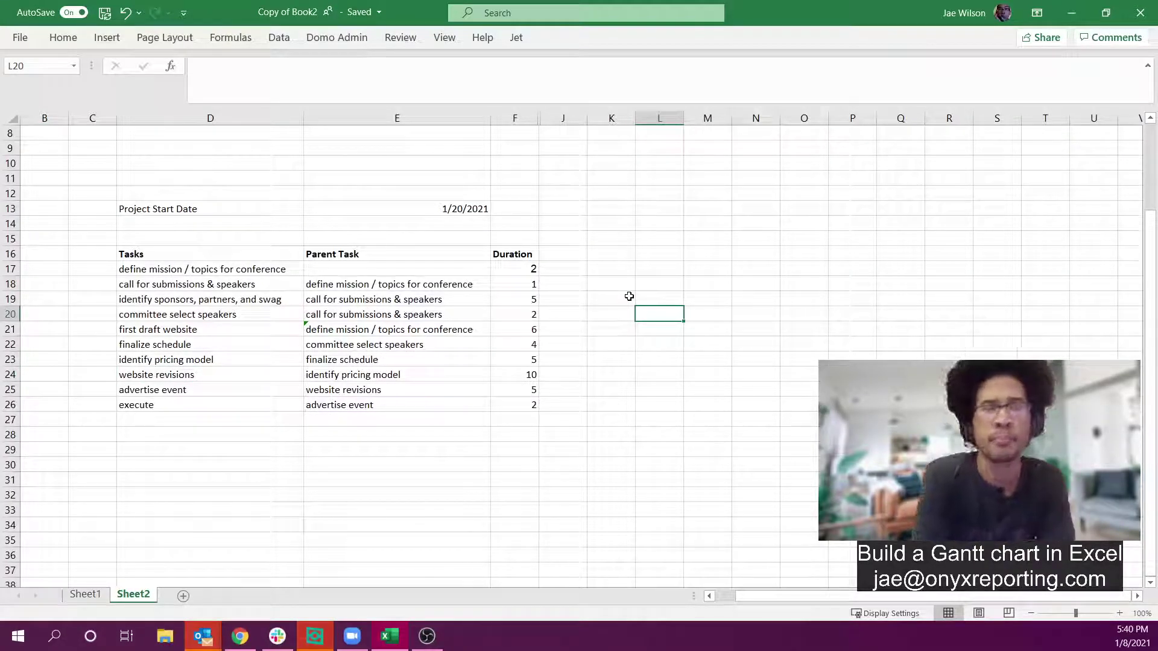
pyautogui.moveTo(10, 225); pyautogui.dragTo(12, 234)
pyautogui.rightClick(12, 234)
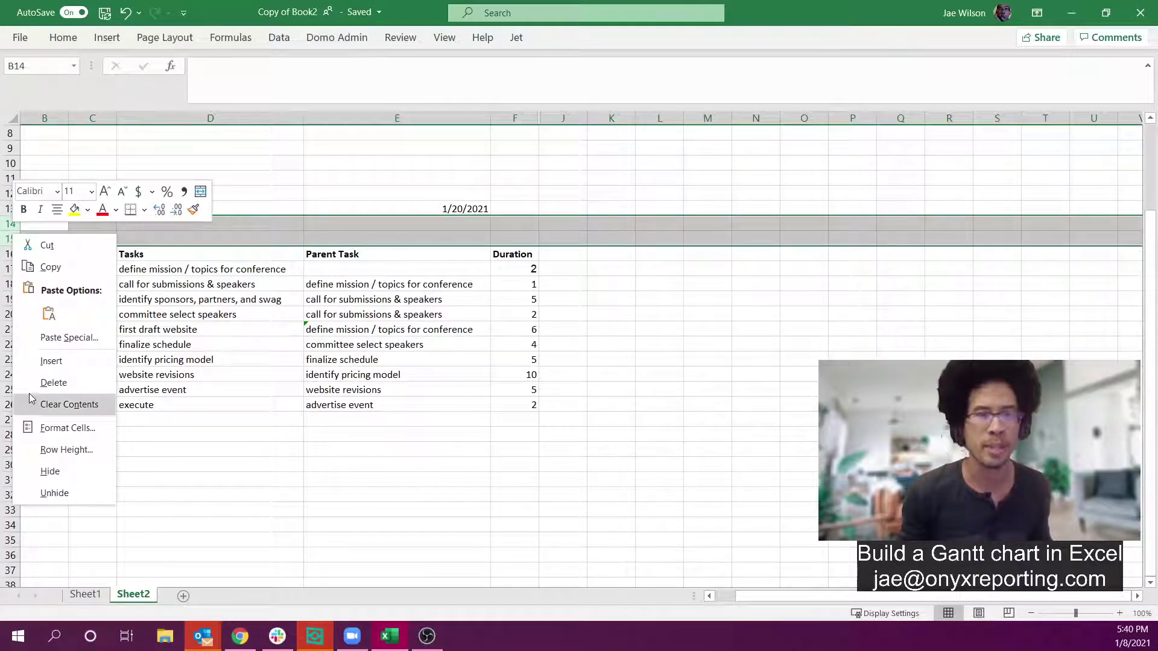
pyautogui.click(49, 380)
pyautogui.click(233, 258)
# Step: Unhide the columns after Duration and delete the old Parent EndDate, StartDate and EndDate columns
pyautogui.moveTo(242, 239); pyautogui.dragTo(352, 377)
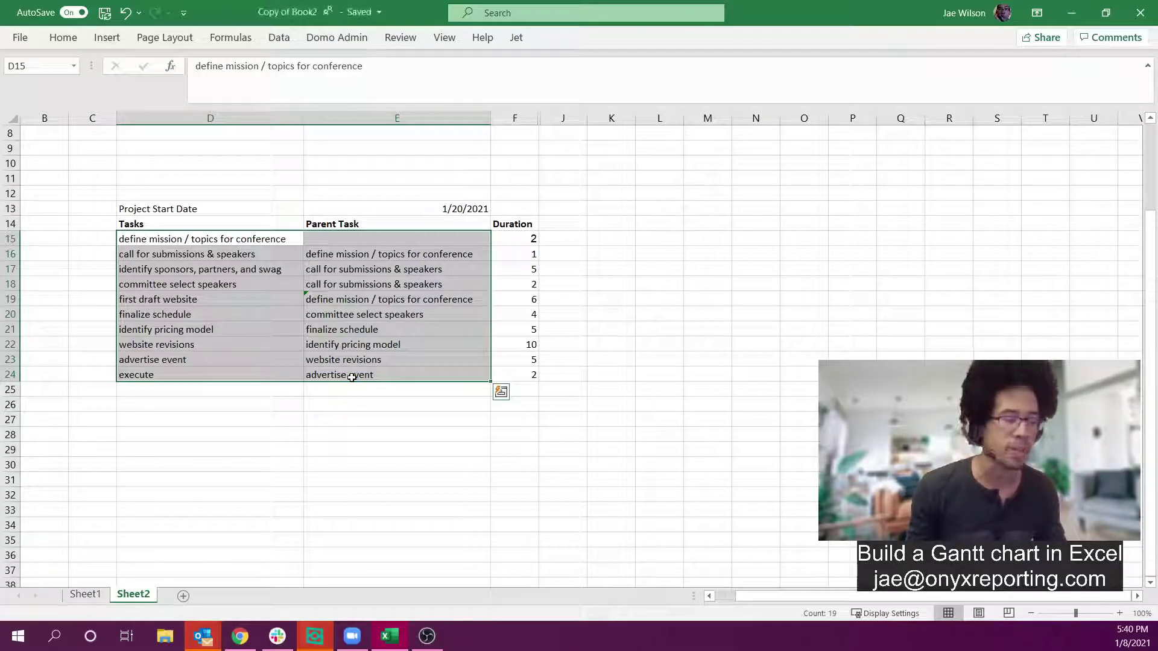
pyautogui.moveTo(531, 118); pyautogui.dragTo(564, 118)
pyautogui.rightClick(540, 118)
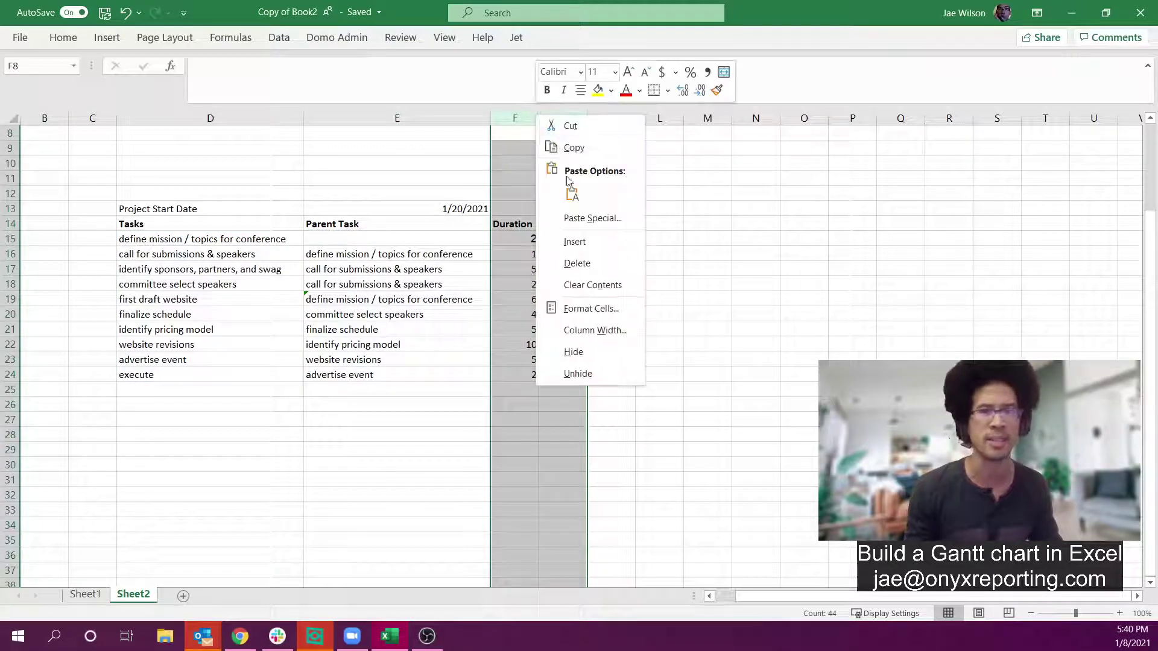
pyautogui.click(576, 373)
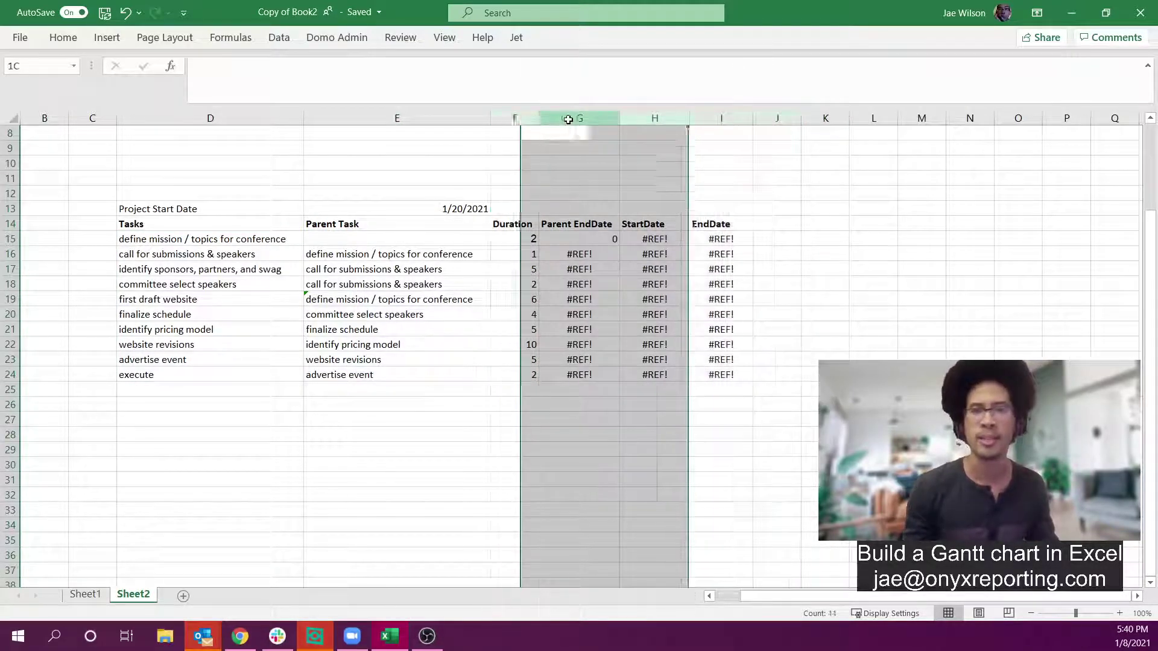
pyautogui.rightClick(726, 119)
pyautogui.click(760, 270)
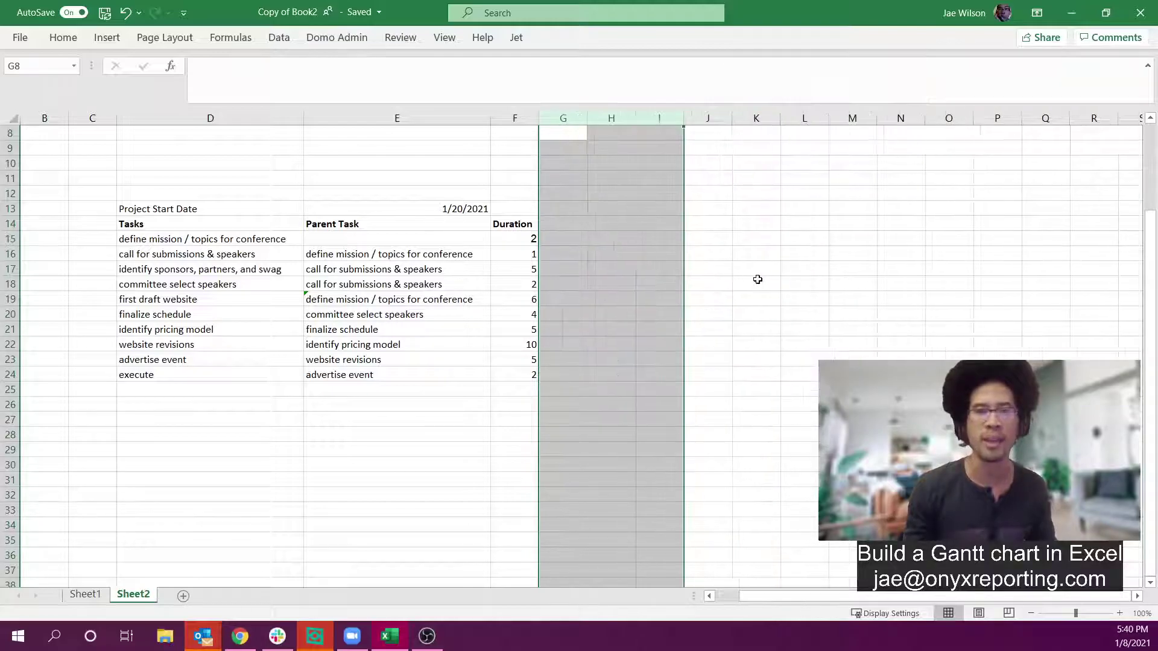
# Step: Review the entries in the Tasks, Parent Task and Duration columns of the task table
pyautogui.click(570, 222)
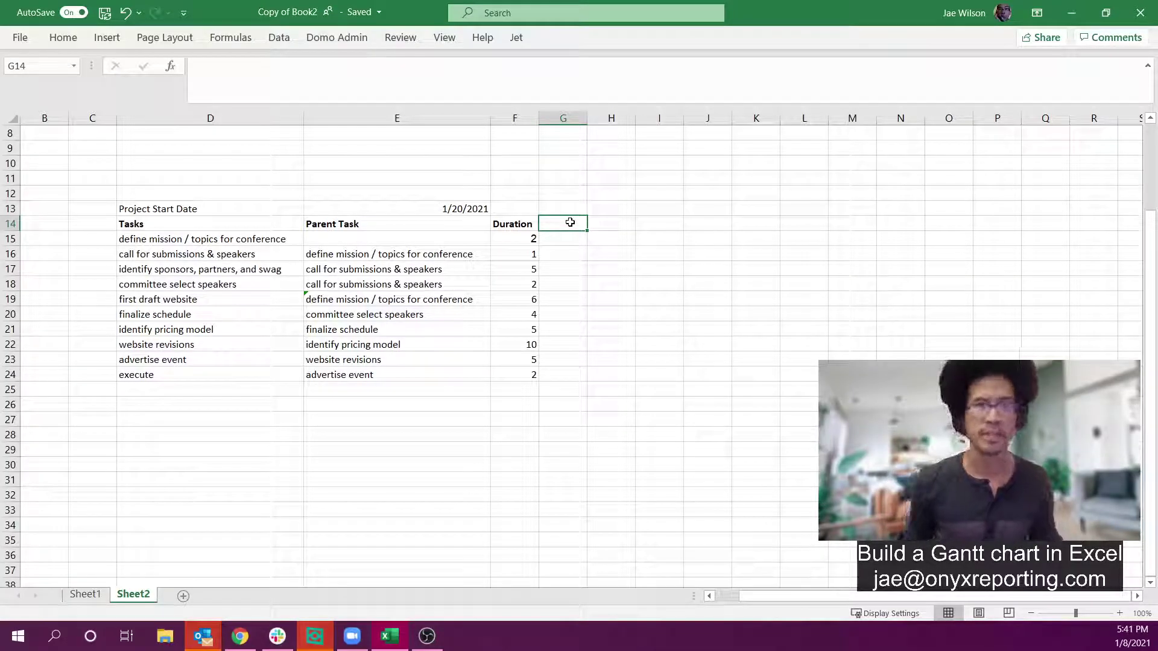
pyautogui.press('Left')
pyautogui.press('Left')
pyautogui.press('Left')
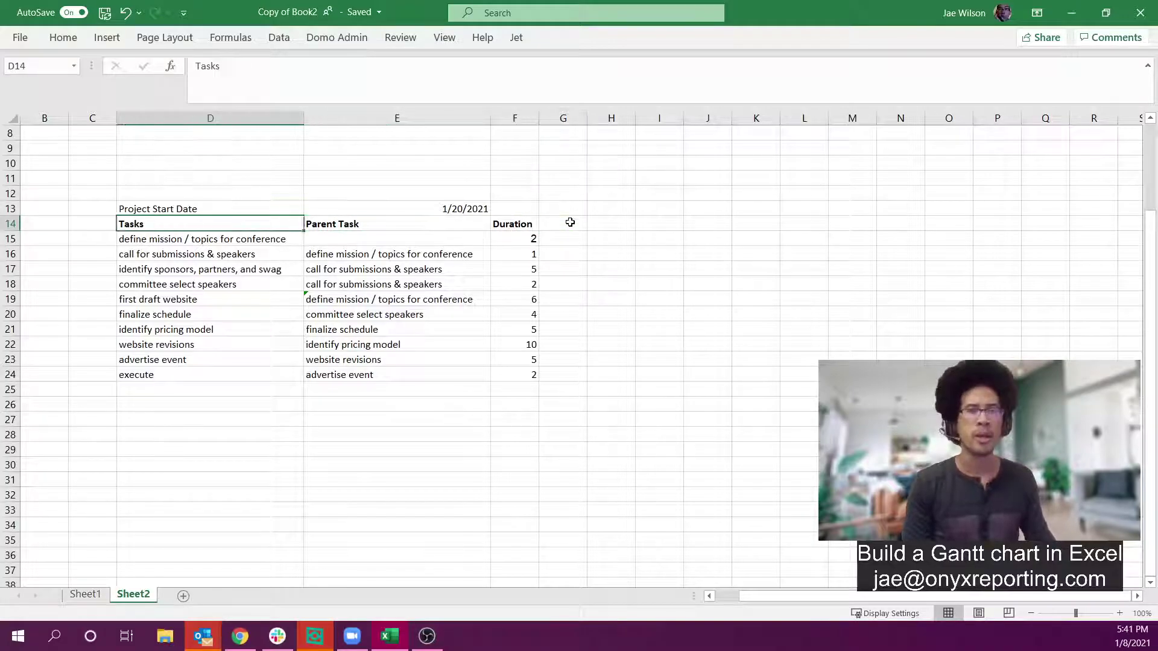
pyautogui.press('Down')
pyautogui.hotkey('shift', 'Down')
pyautogui.hotkey('shift', 'Down')
pyautogui.hotkey('shift', 'Down')
pyautogui.hotkey('shift', 'Down')
pyautogui.hotkey('shift', 'Down')
pyautogui.hotkey('shift', 'Down')
pyautogui.hotkey('shift', 'Down')
pyautogui.hotkey('shift', 'Down')
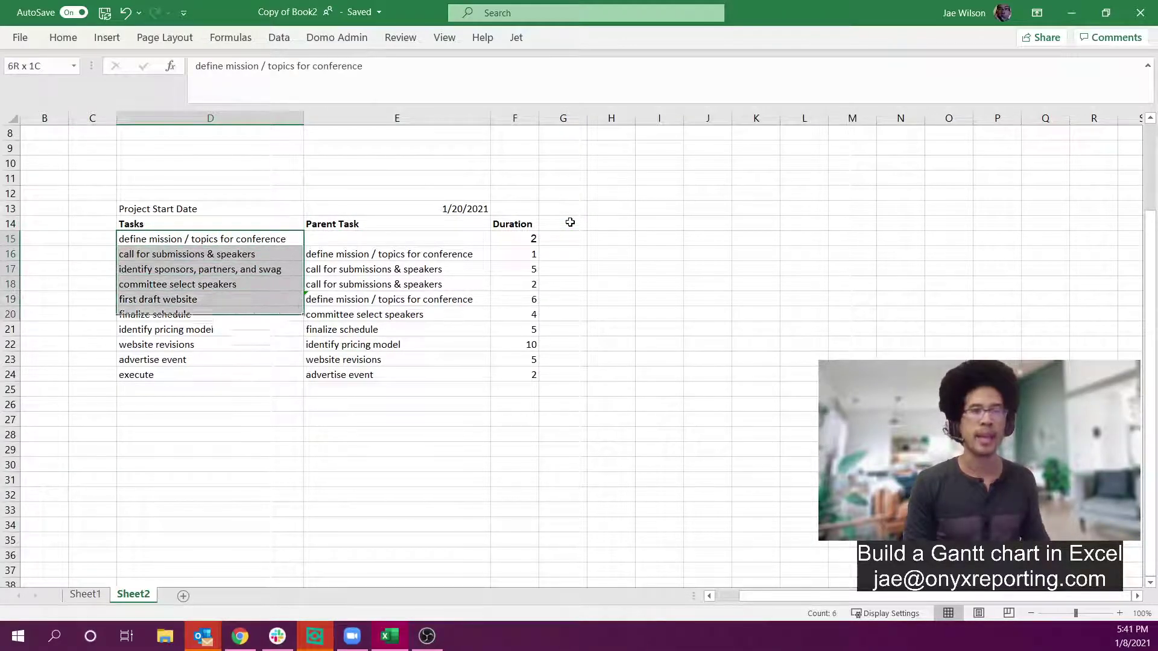
pyautogui.hotkey('shift', 'Down')
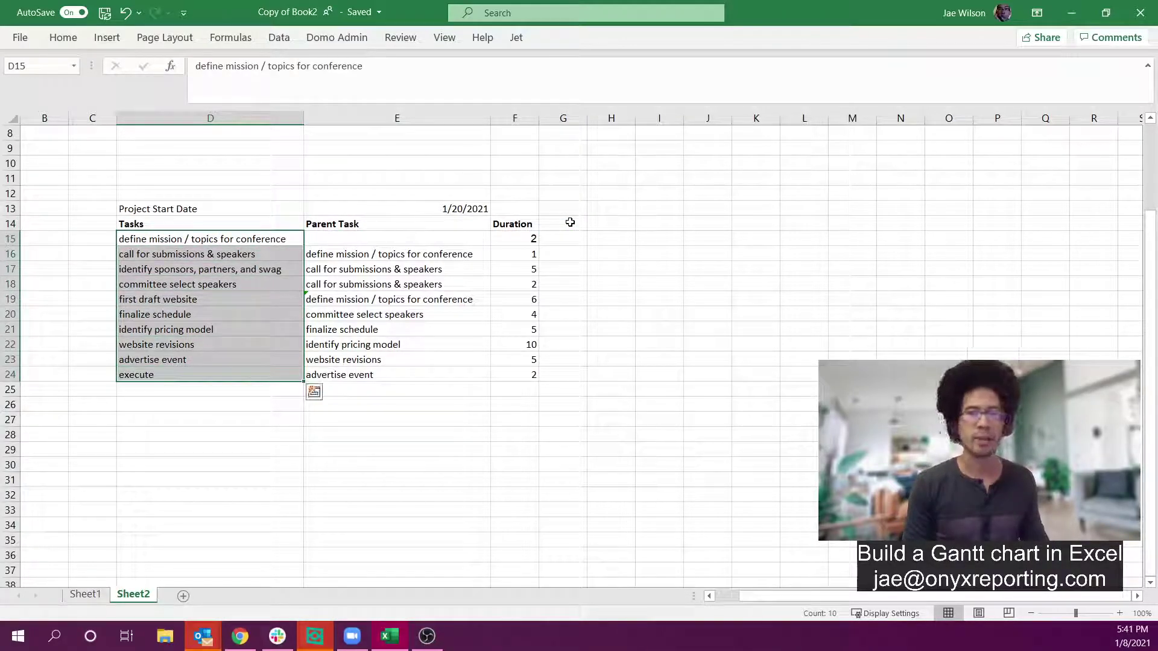
pyautogui.press('Right')
pyautogui.press('Down')
pyautogui.hotkey('shift', 'Down')
pyautogui.hotkey('shift', 'Down')
pyautogui.hotkey('shift', 'Down')
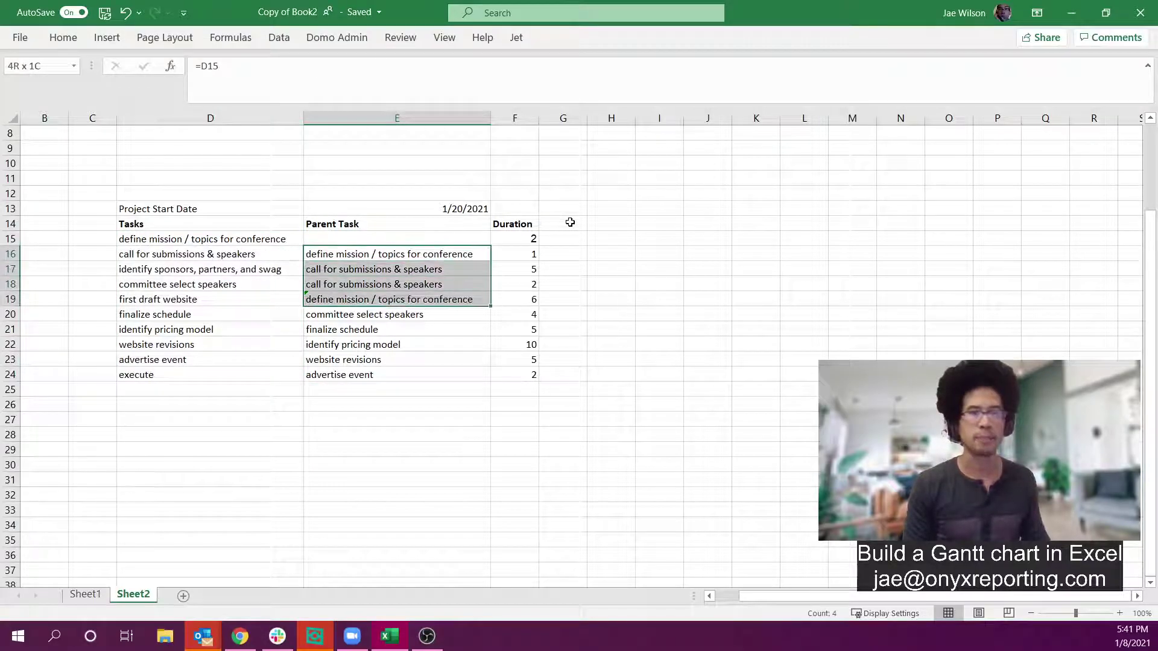
pyautogui.hotkey('shift', 'Down')
pyautogui.hotkey('shift', 'Down')
pyautogui.press('Right')
pyautogui.press('Up')
pyautogui.hotkey('shift', 'Down')
pyautogui.hotkey('shift', 'Down')
pyautogui.hotkey('shift', 'Down')
pyautogui.hotkey('shift', 'Down')
pyautogui.hotkey('shift', 'Down')
pyautogui.hotkey('shift', 'Down')
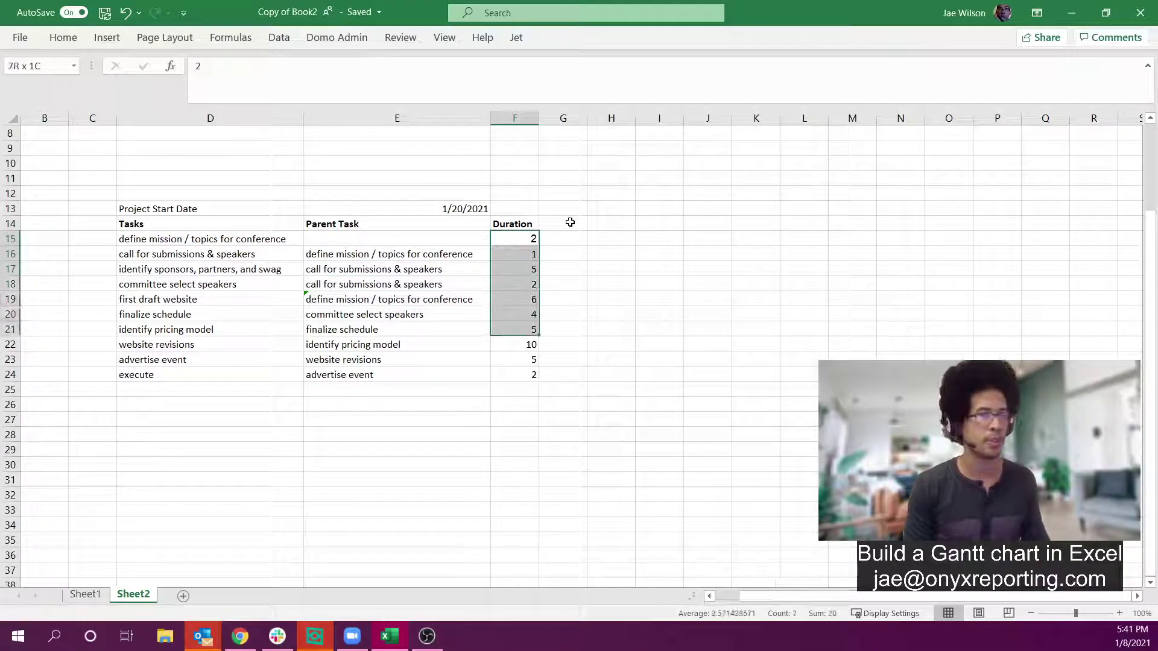
pyautogui.press('Right')
pyautogui.press('Up')
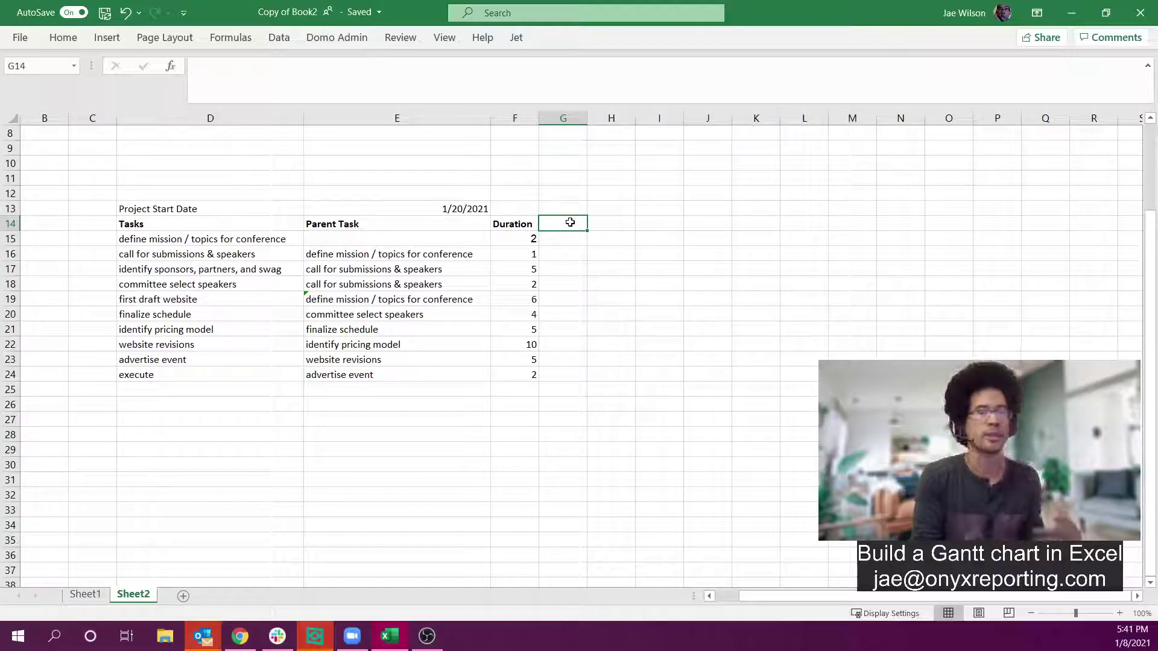
# Step: Add the headers Start Date in H14 and End Date in I14
pyautogui.press('Right')
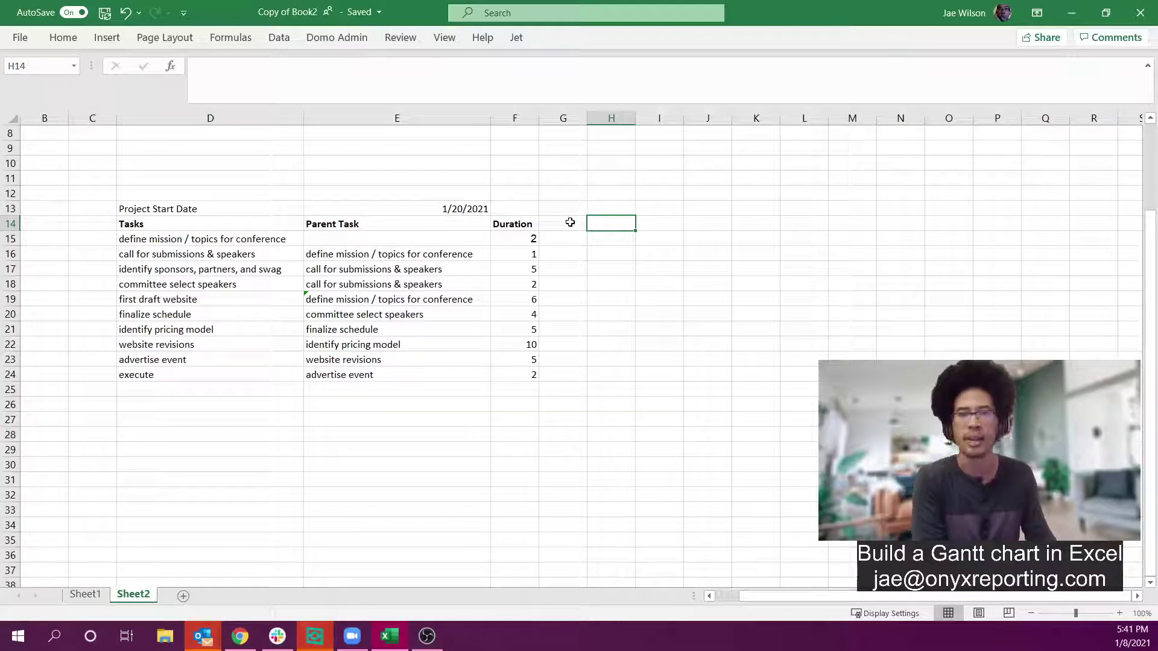
pyautogui.write('Start Date')
pyautogui.press('Tab')
pyautogui.write('End Date')
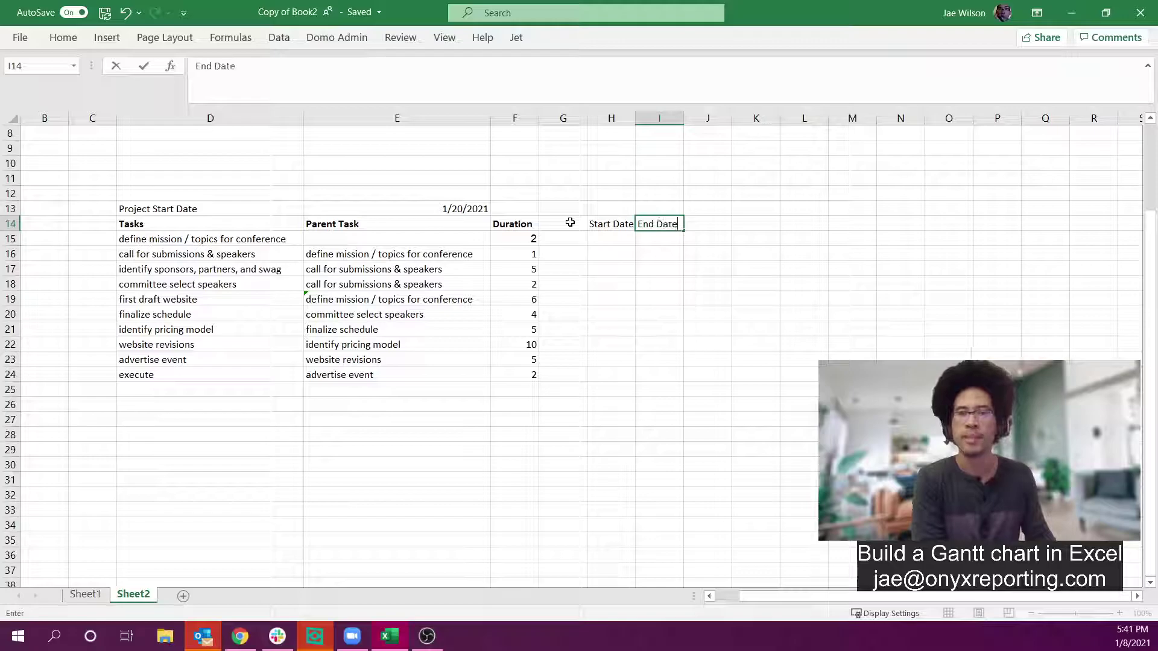
pyautogui.press('Return')
# Step: Add the header Parent End Date in G14 and fit column G to its text
pyautogui.press('Left')
pyautogui.press('Up')
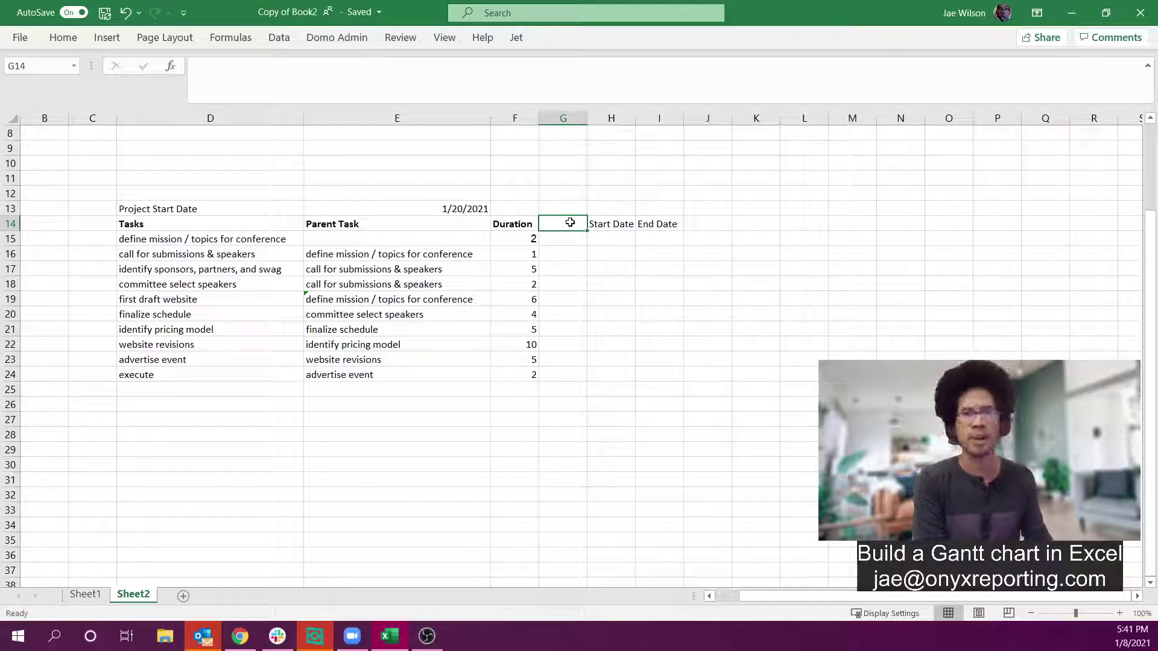
pyautogui.write('Paren')
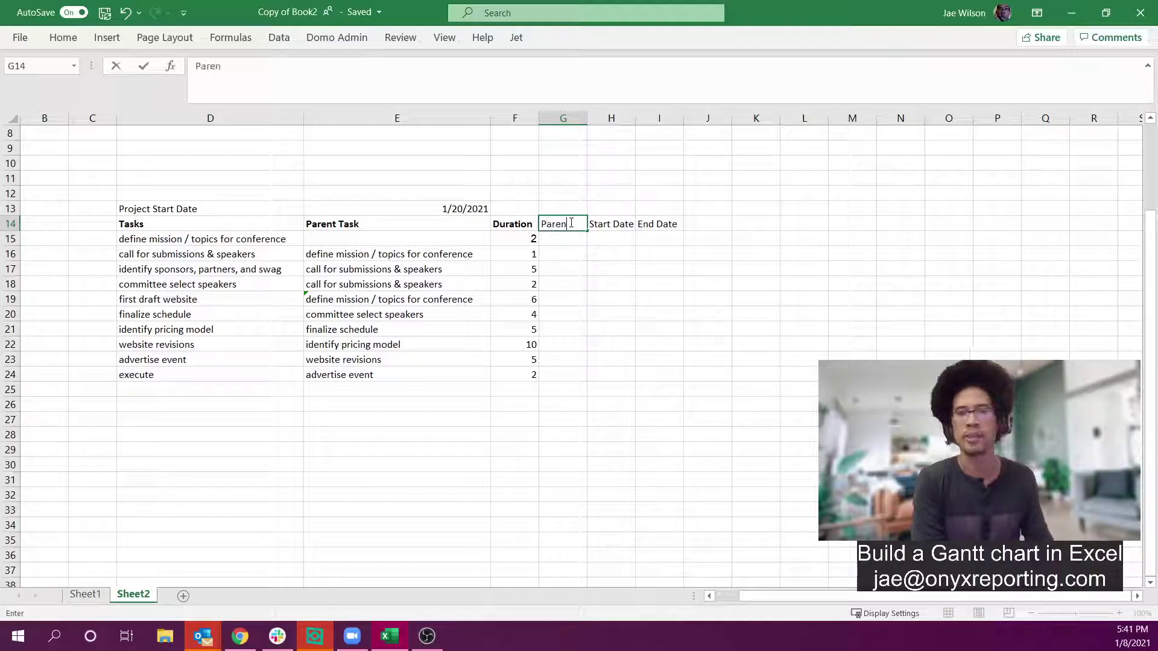
pyautogui.write('t End Date')
pyautogui.press('Return')
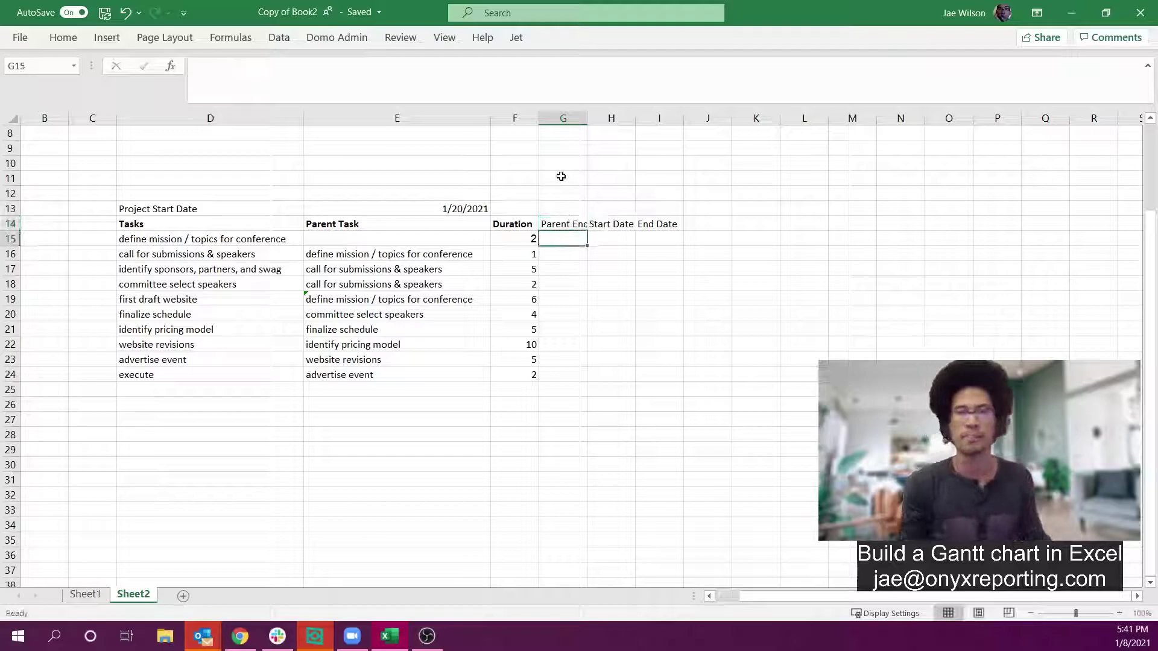
pyautogui.doubleClick(586, 118)
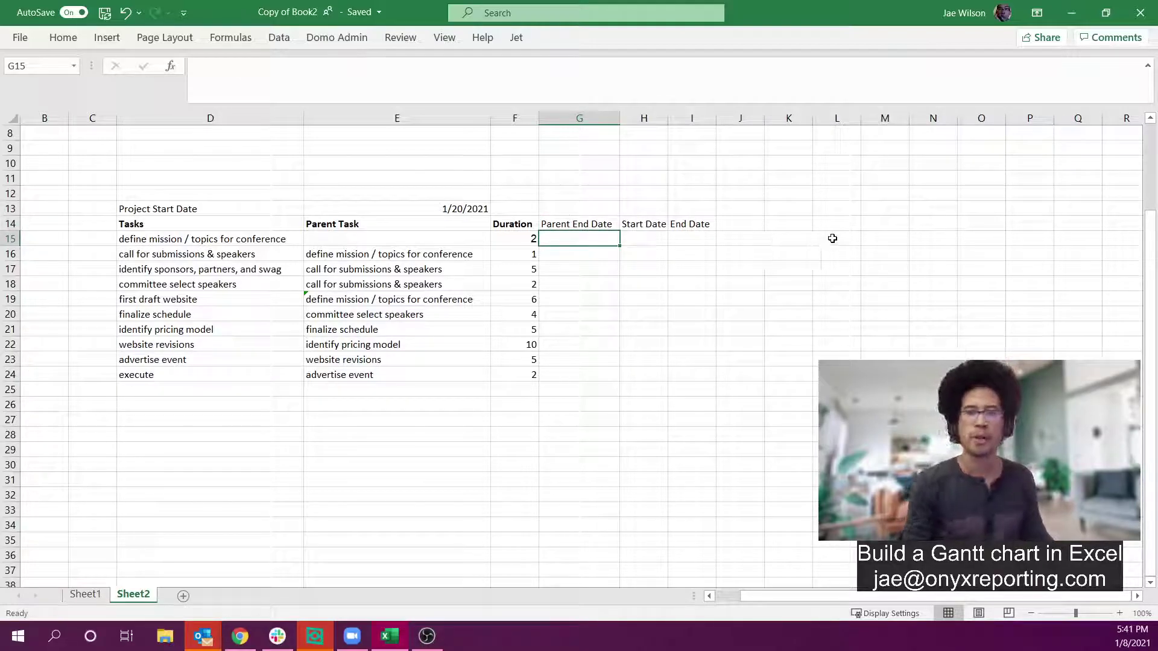
# Step: For the first task, enter 0 as the Parent End Date and calculate the Start Date as Parent End Date plus 1
pyautogui.write('0')
pyautogui.press('Tab')
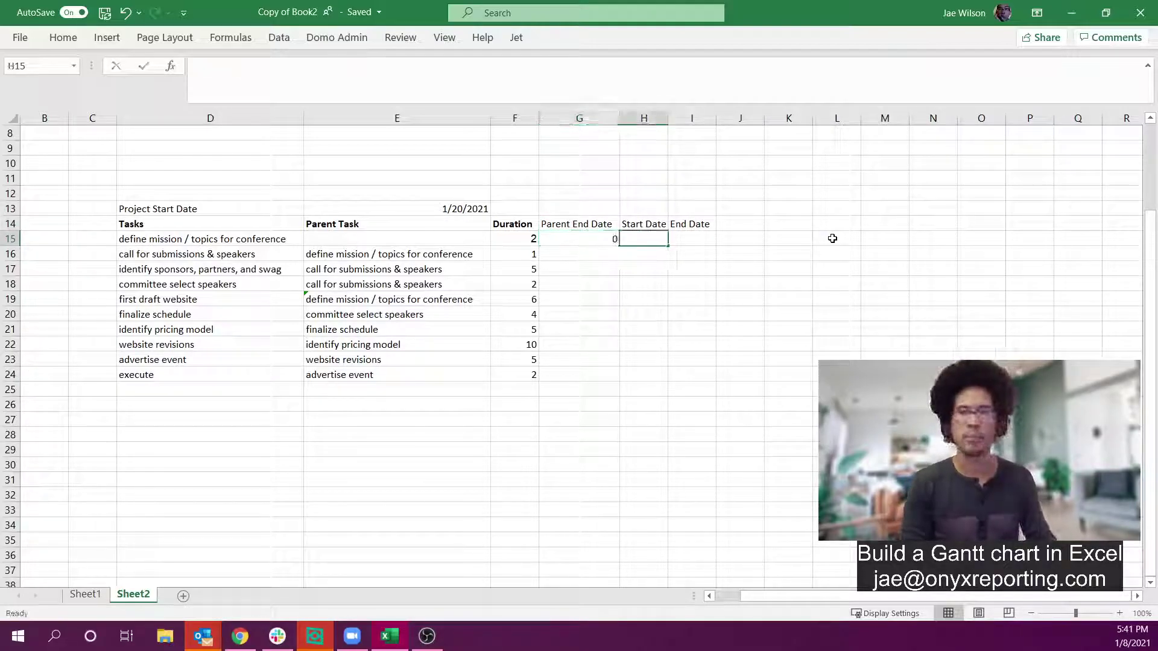
pyautogui.write('=')
pyautogui.press('Left')
pyautogui.write('+')
pyautogui.write('1')
pyautogui.press('Tab')
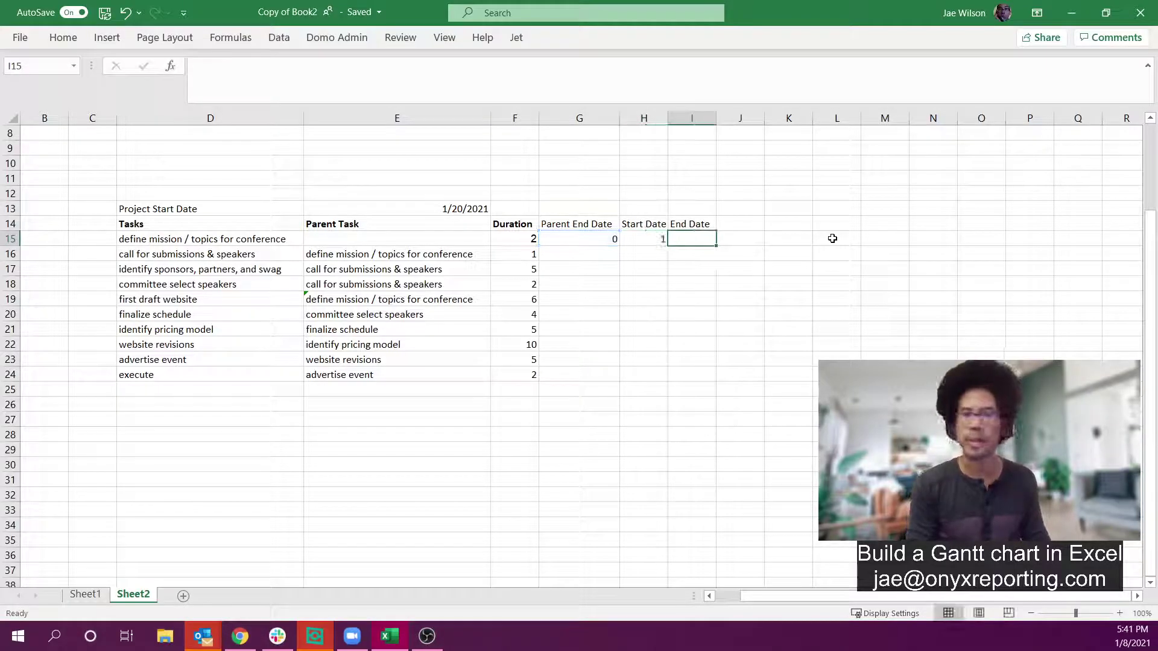
# Step: Calculate the first task's End Date as its Start Date plus its Duration
pyautogui.write('=')
pyautogui.press('Left')
pyautogui.write('+')
pyautogui.press('Left')
pyautogui.press('Left')
pyautogui.press('Return')
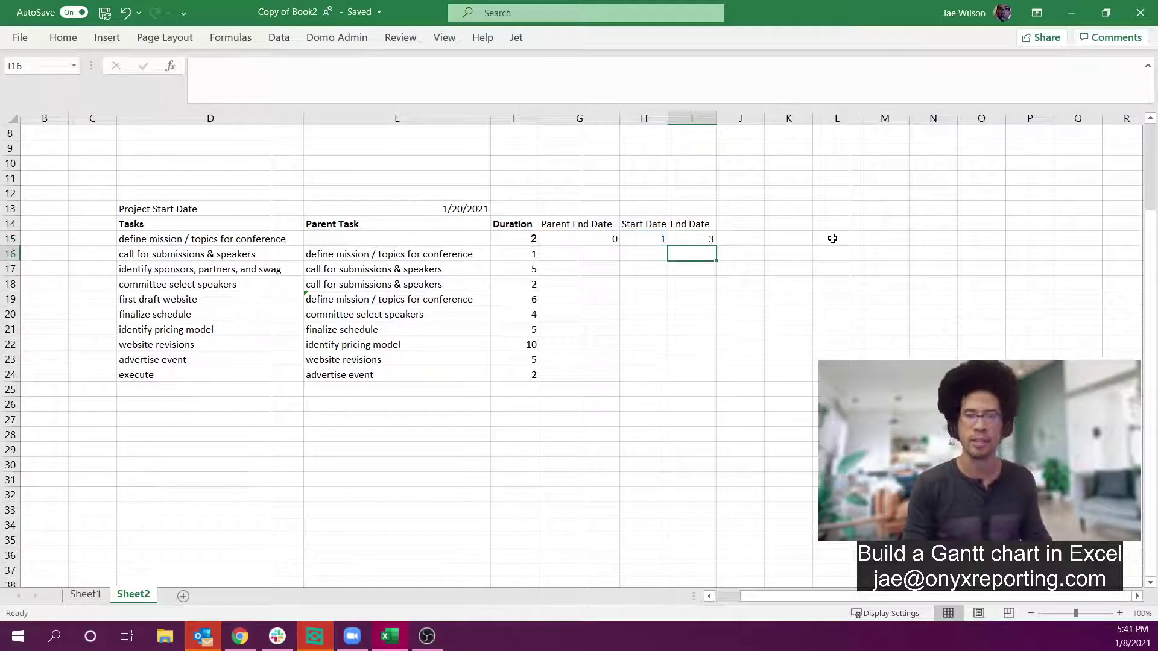
# Step: Examine how the call for submissions & speakers task relates to its parent task and the dates in row 15
pyautogui.press('Up')
pyautogui.press('Left')
pyautogui.press('Down')
pyautogui.press('Left')
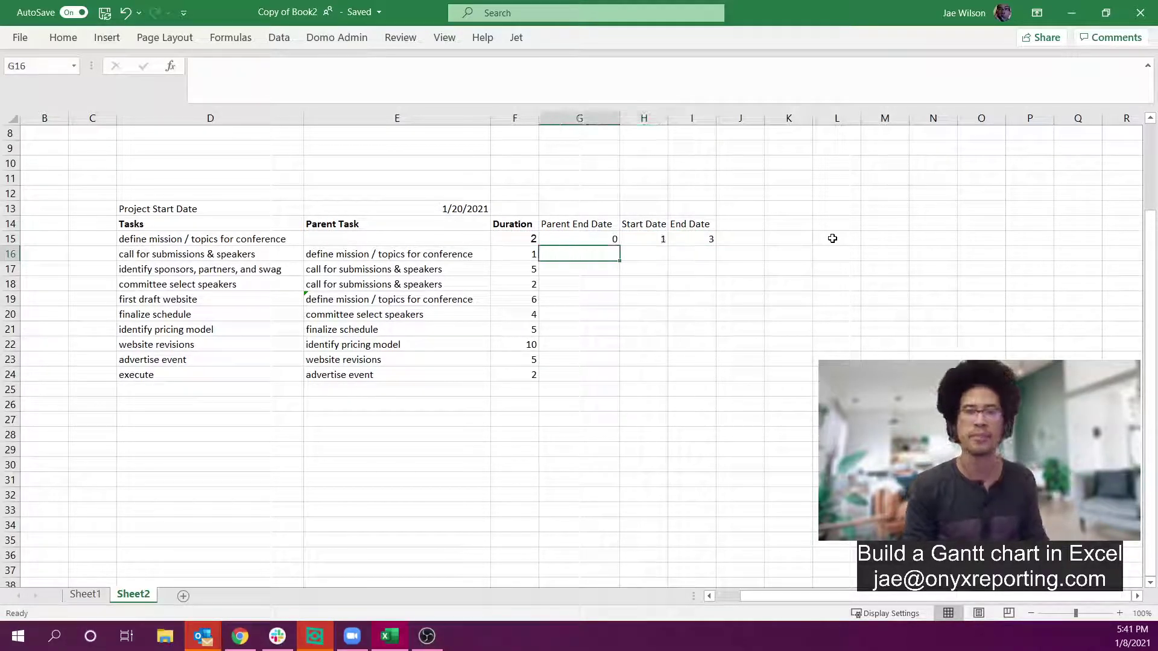
pyautogui.click(388, 256)
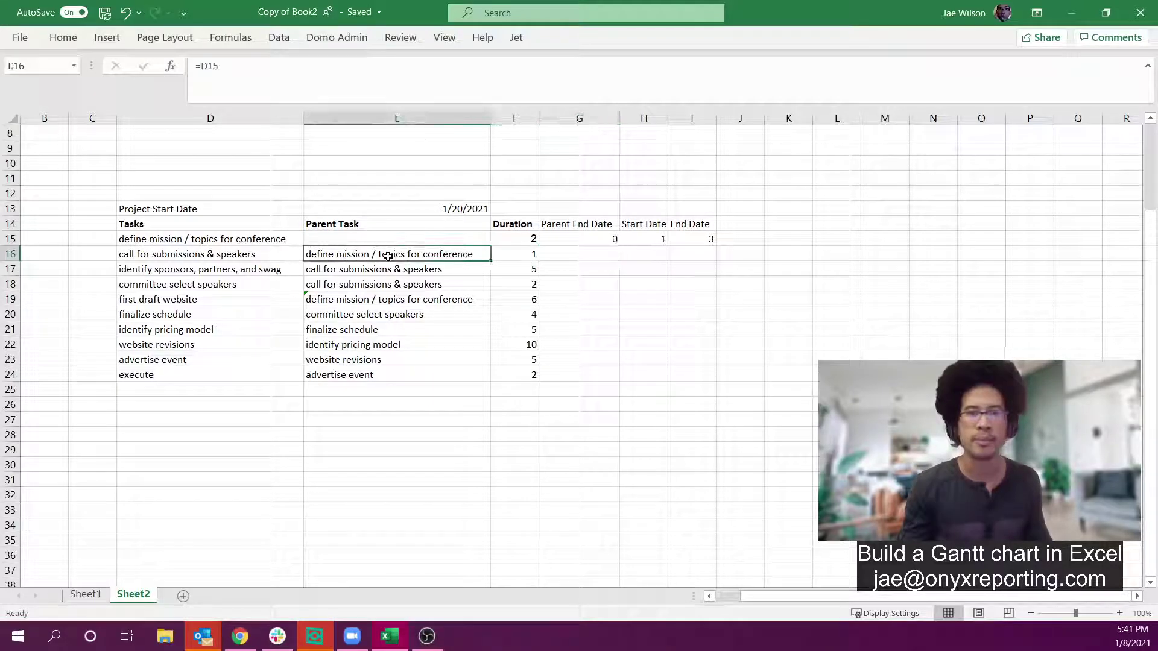
pyautogui.click(172, 261)
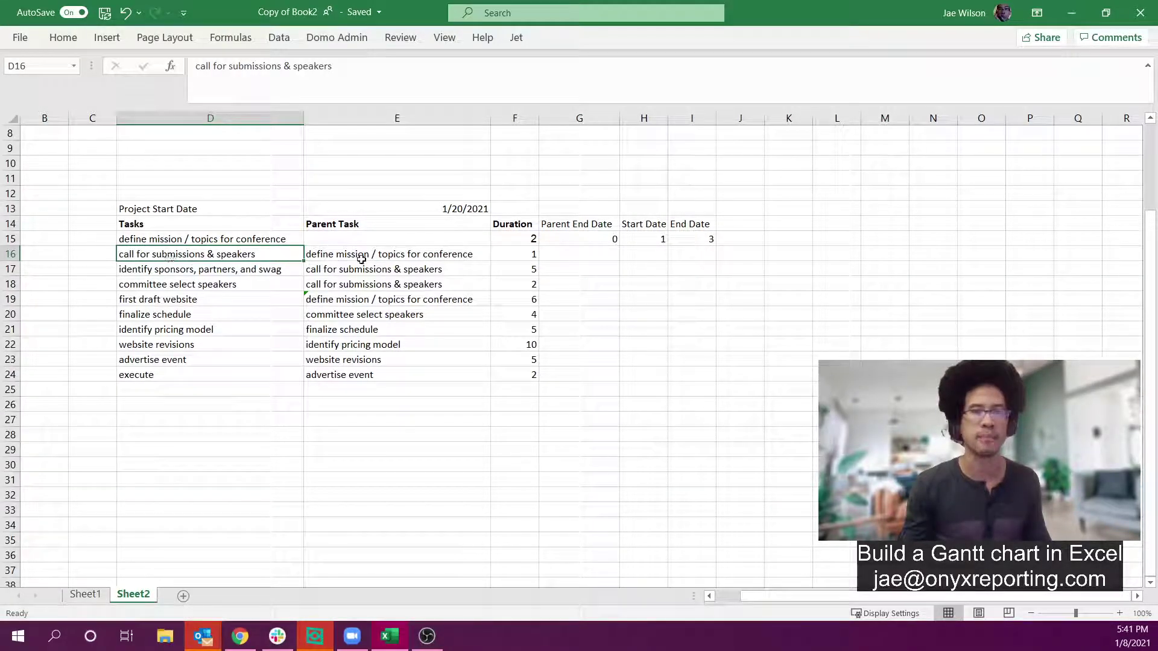
pyautogui.press('Right')
pyautogui.click(256, 243)
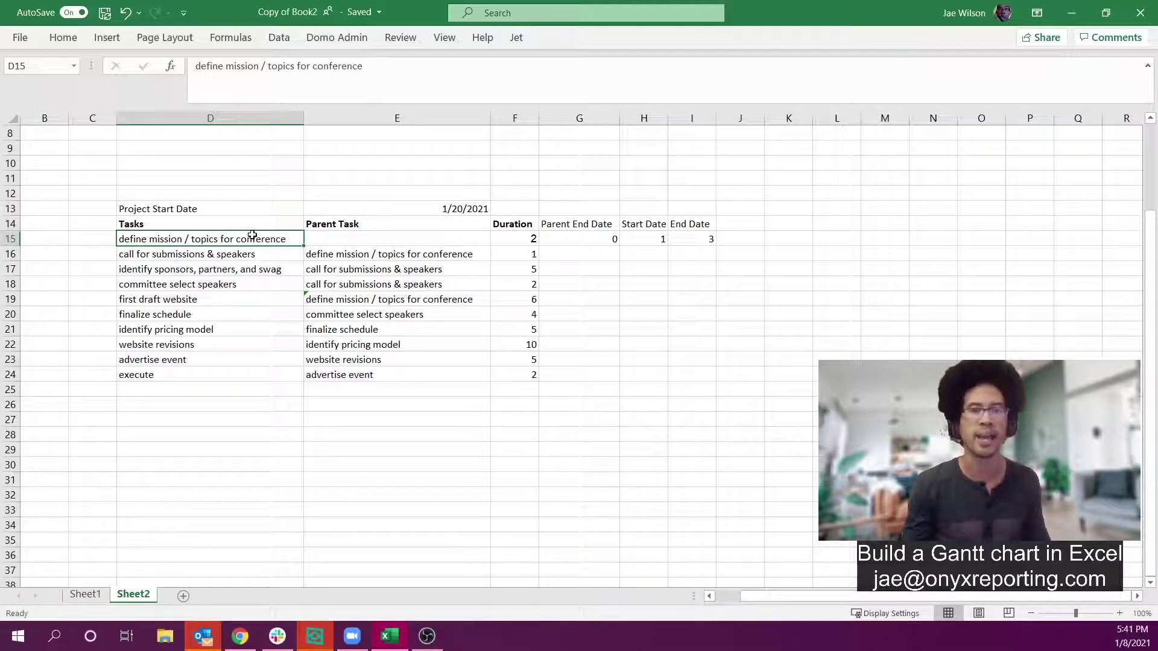
pyautogui.click(555, 256)
pyautogui.moveTo(573, 238); pyautogui.dragTo(573, 250)
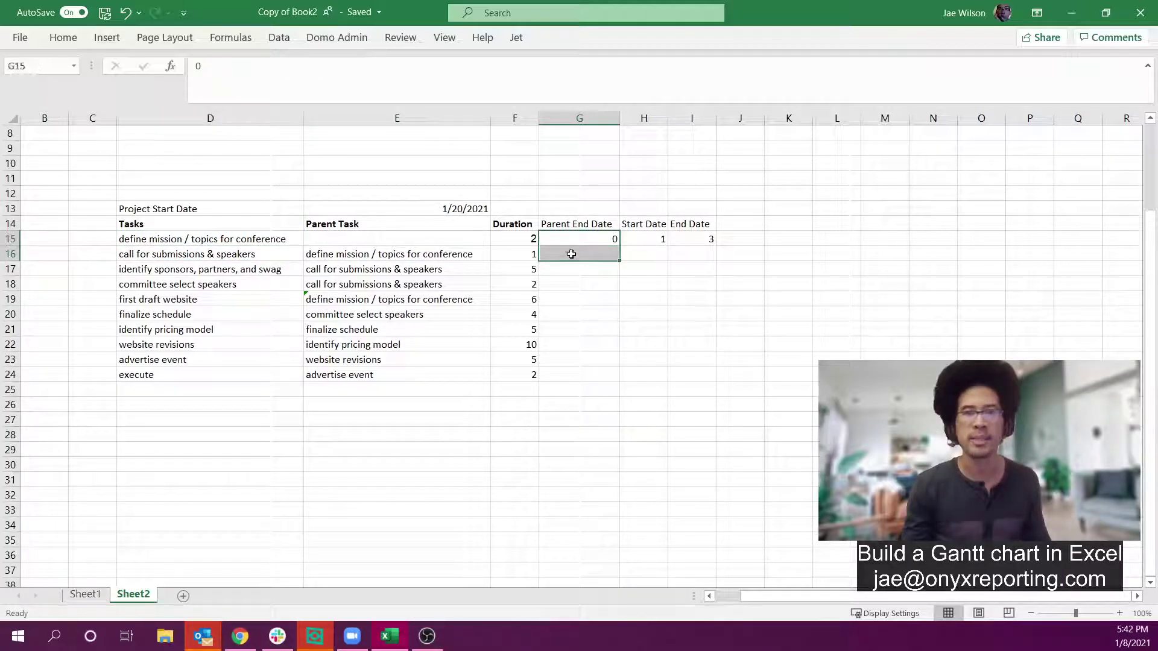
# Step: In G16, enter a VLOOKUP of $E16 in $D$15:$I$24 that returns column 6 with an exact match
pyautogui.click(571, 254)
pyautogui.write('=vlookup(')
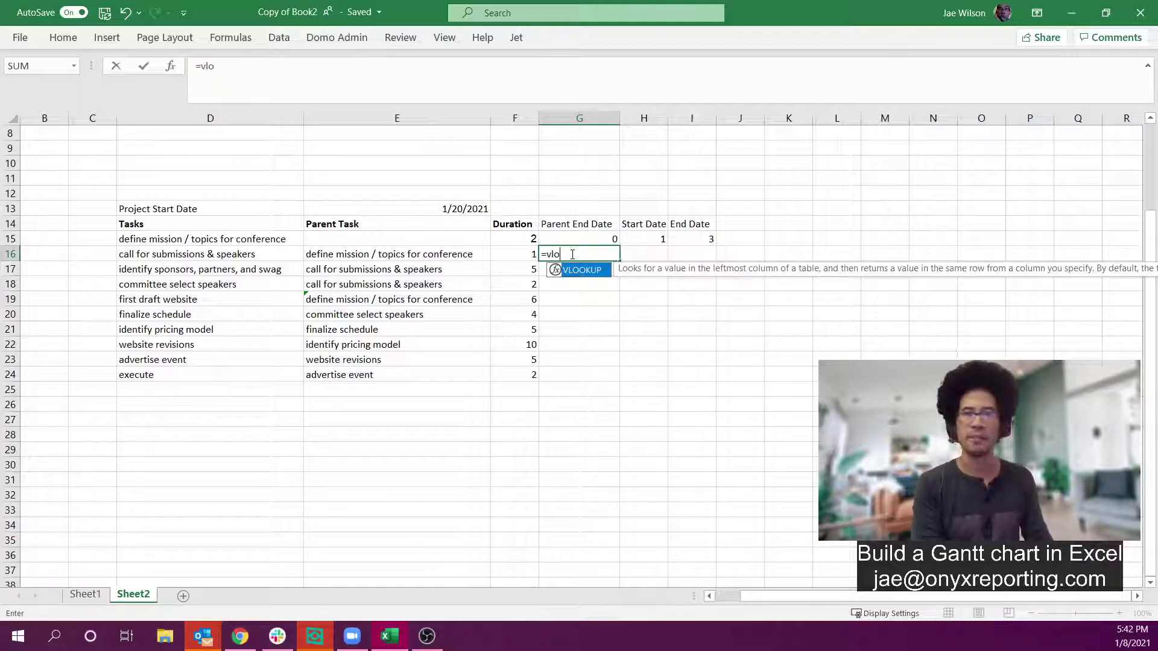
pyautogui.press('Left')
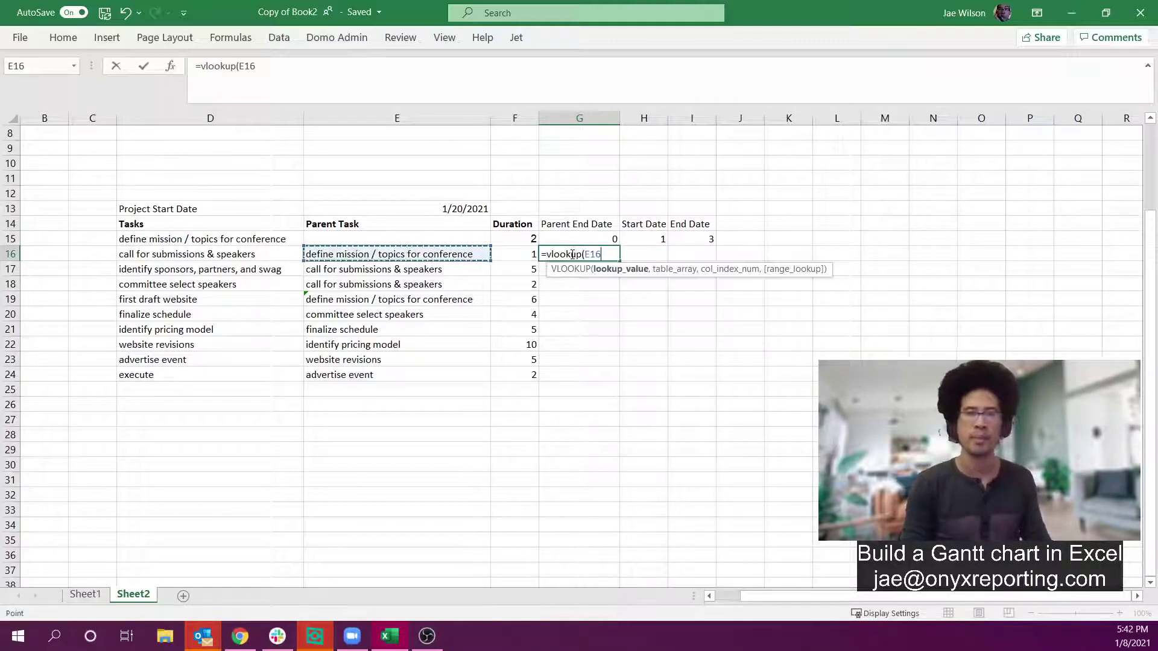
pyautogui.press('F4')
pyautogui.press('F4')
pyautogui.press('F4')
pyautogui.write(',')
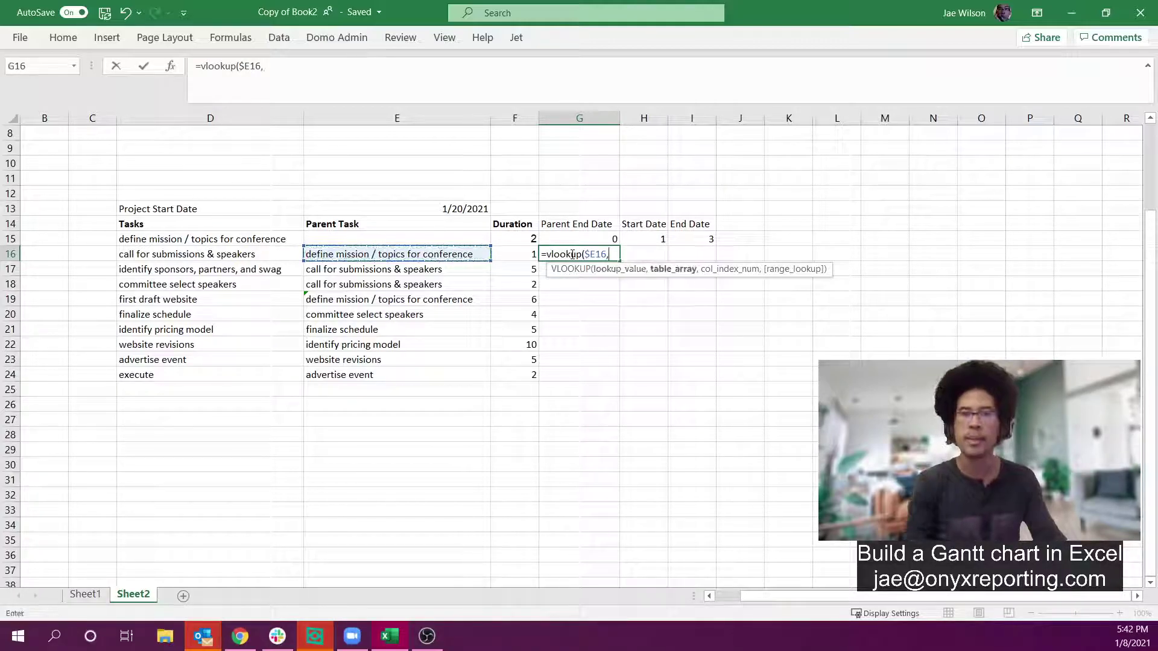
pyautogui.moveTo(269, 239); pyautogui.dragTo(693, 377)
pyautogui.press('F4')
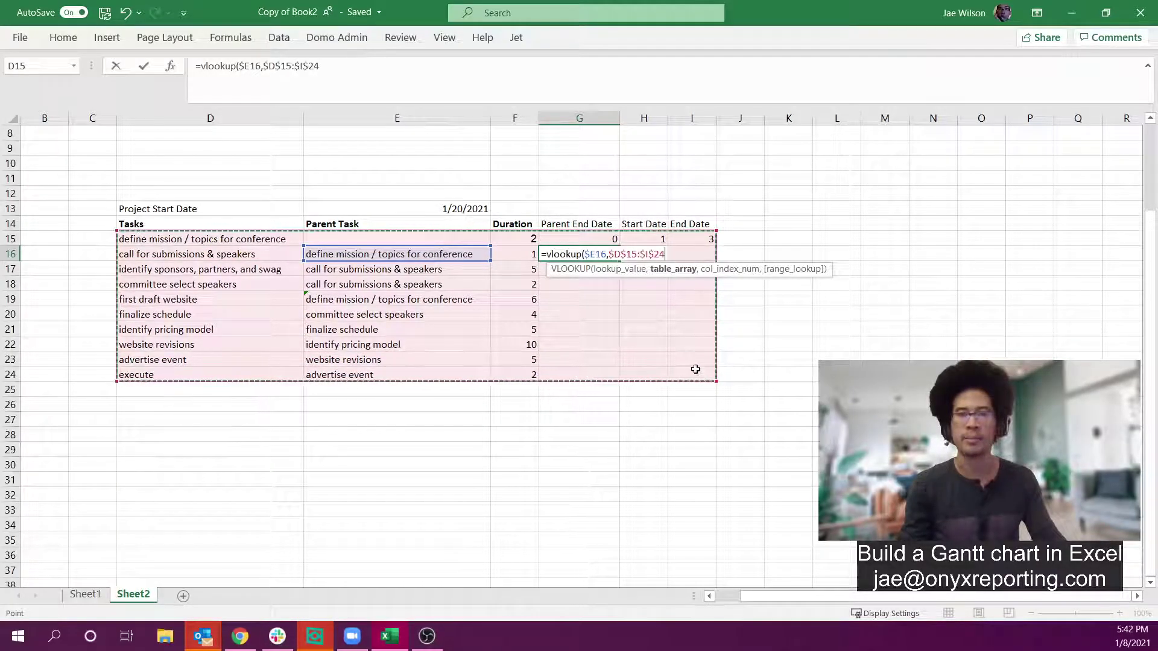
pyautogui.write(',')
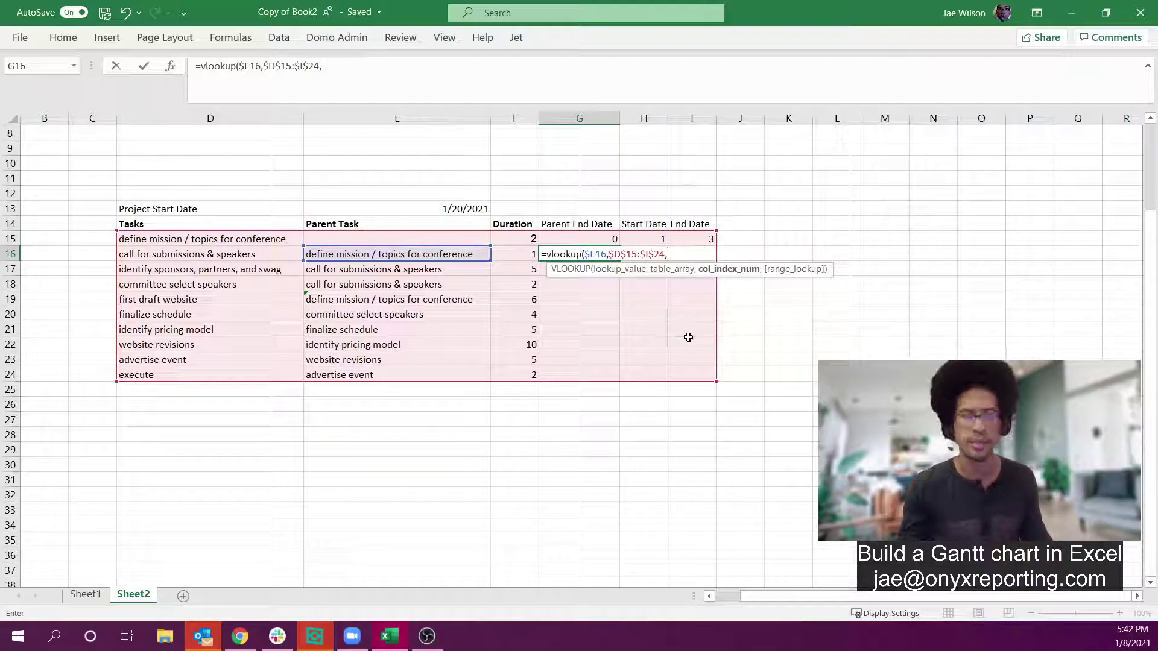
pyautogui.write('6,')
pyautogui.press('Down')
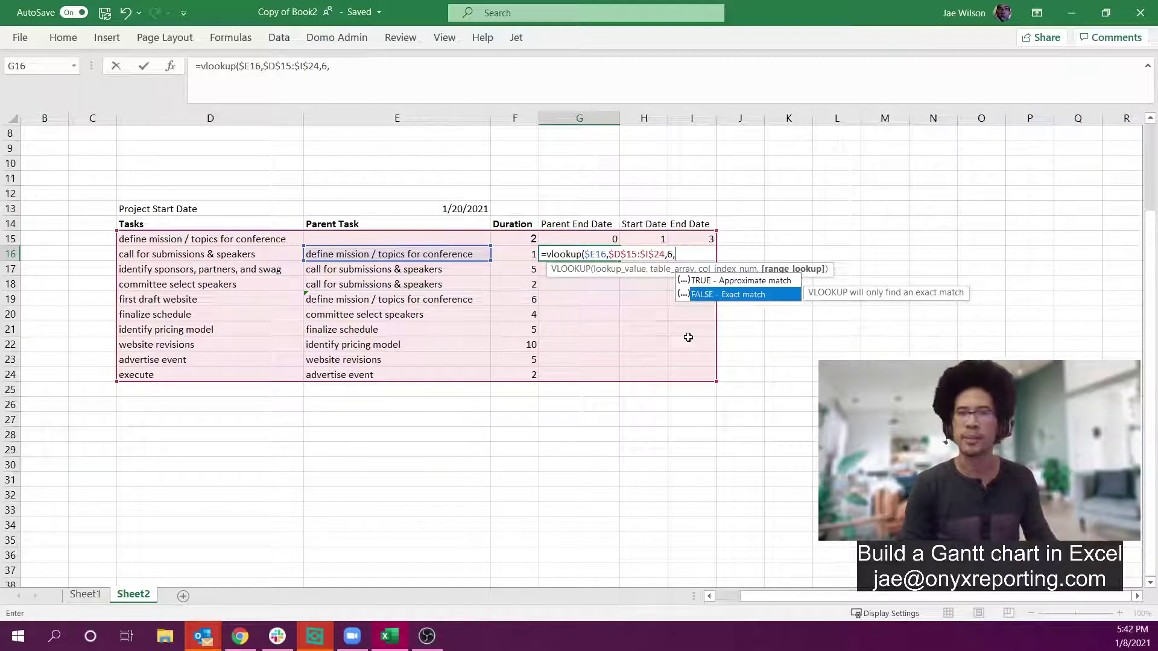
pyautogui.press('Tab')
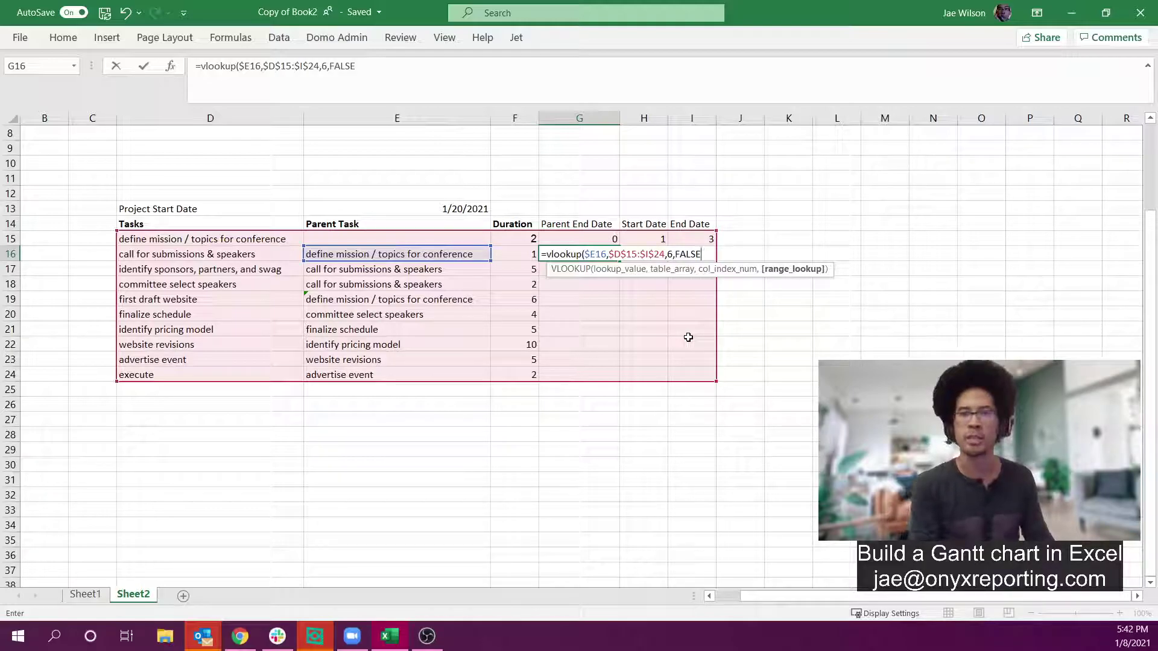
pyautogui.press('Return')
# Step: Check the Parent End Date in G16 against the End Date of its parent task in row 15
pyautogui.click(563, 254)
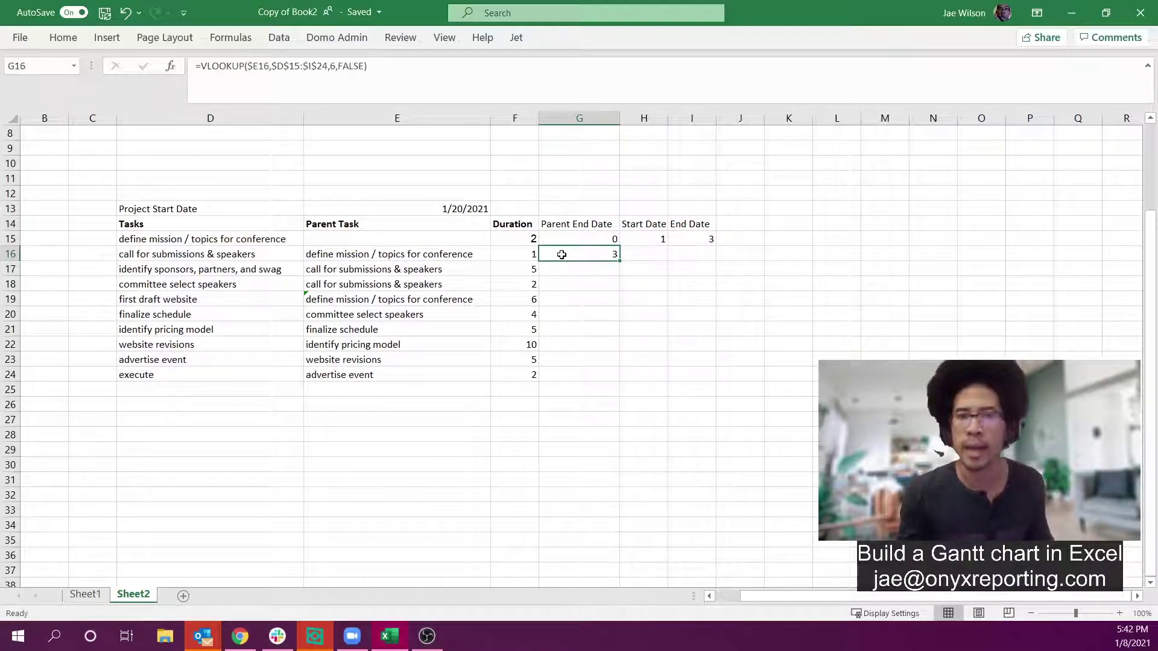
pyautogui.click(209, 254)
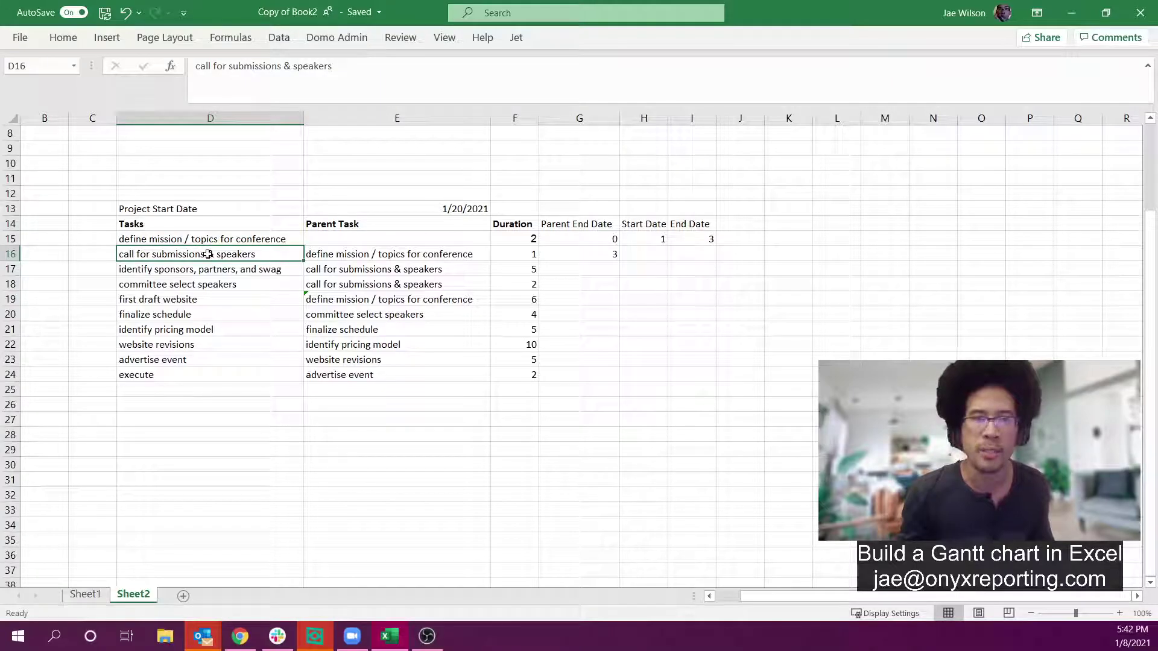
pyautogui.click(359, 255)
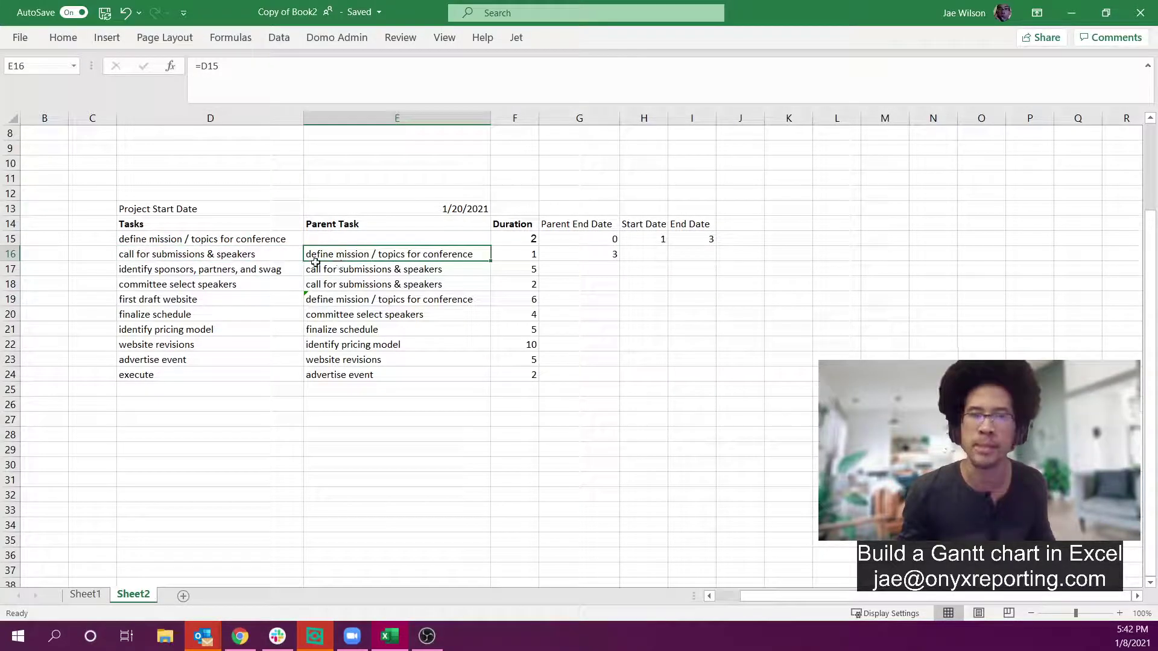
pyautogui.click(196, 248)
pyautogui.click(194, 241)
pyautogui.click(688, 241)
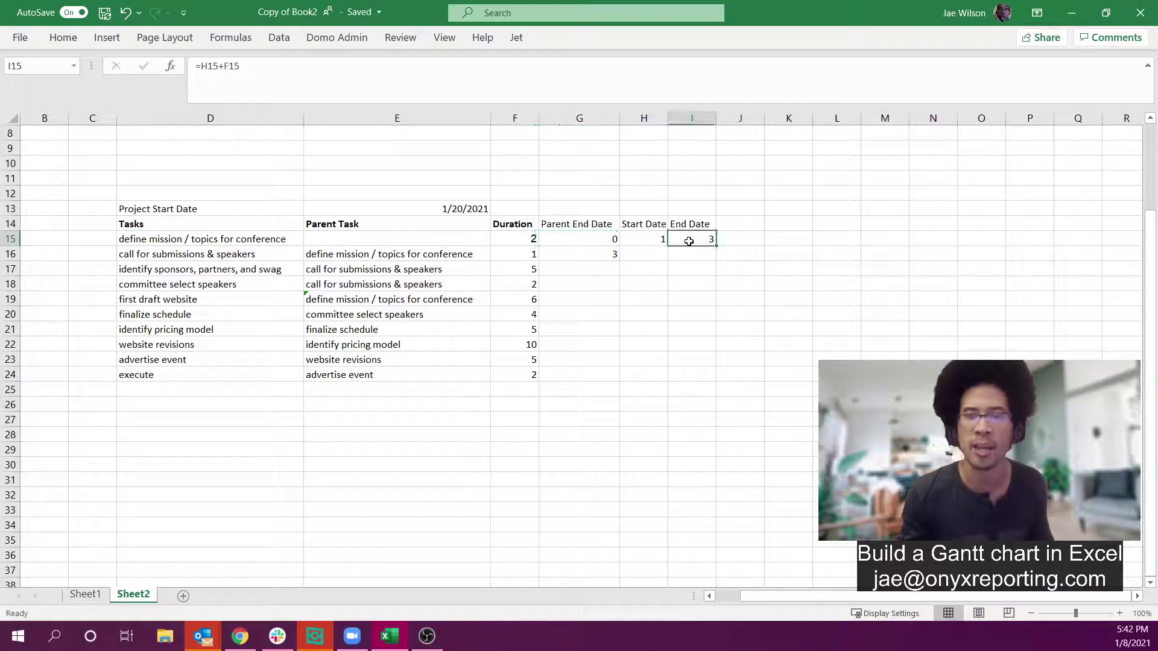
pyautogui.click(580, 257)
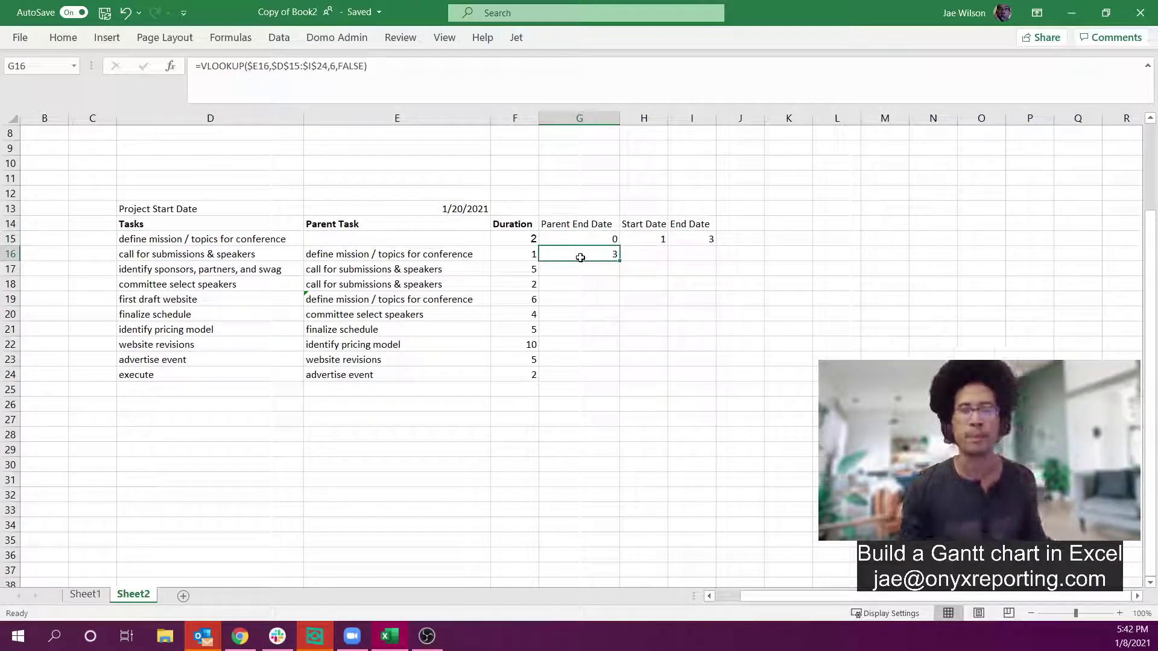
# Step: Copy the first task's Start Date formula into H16 for call for submissions & speakers
pyautogui.click(651, 254)
pyautogui.press('Up')
pyautogui.hotkey('ctrl', 'c')
pyautogui.click(652, 253)
pyautogui.hotkey('ctrl', 'v')
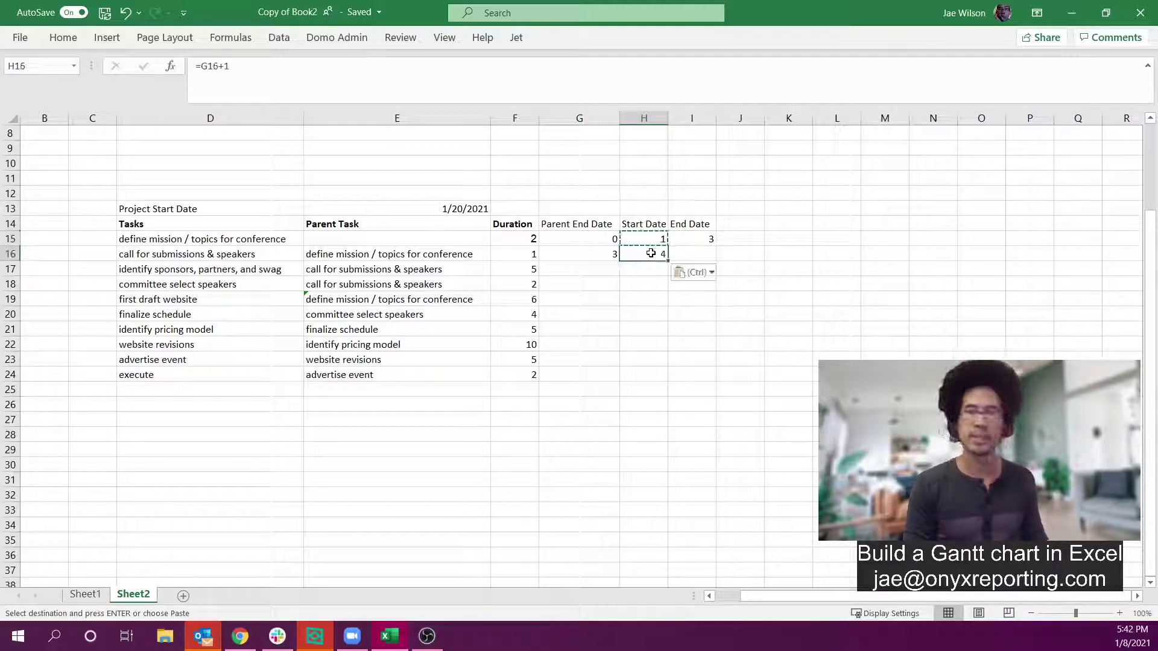
pyautogui.click(597, 256)
pyautogui.click(643, 258)
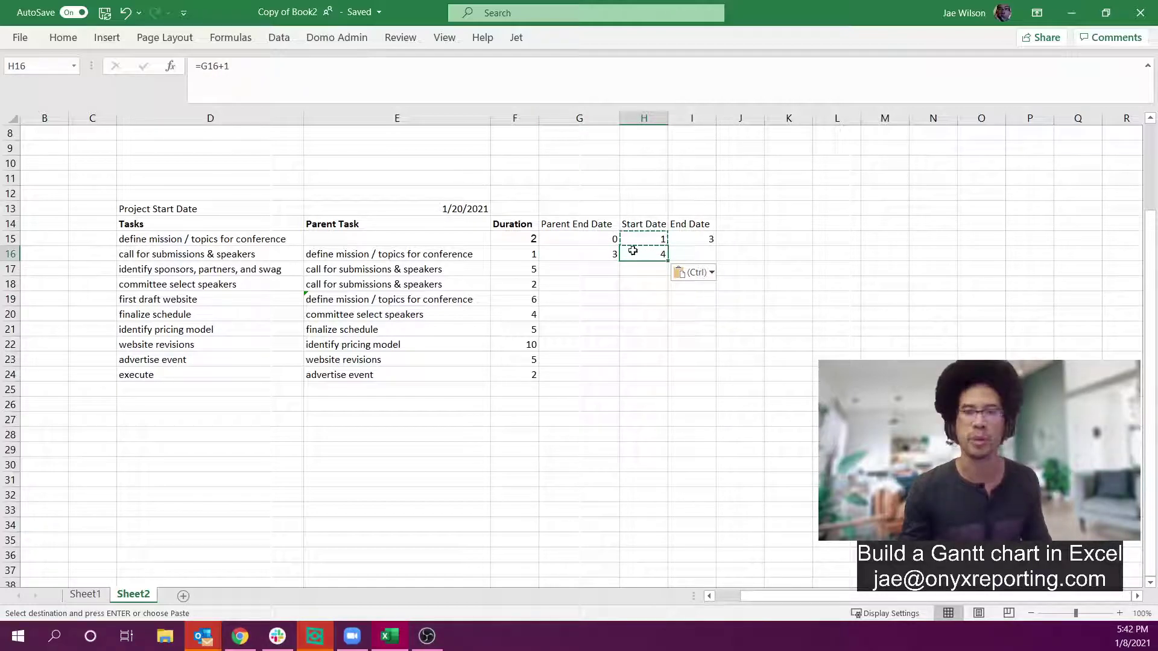
# Step: Copy the first task's End Date formula into I16 and check the Start Date and Duration it adds
pyautogui.click(698, 252)
pyautogui.click(701, 235)
pyautogui.hotkey('ctrl', 'c')
pyautogui.press('Down')
pyautogui.hotkey('ctrl', 'v')
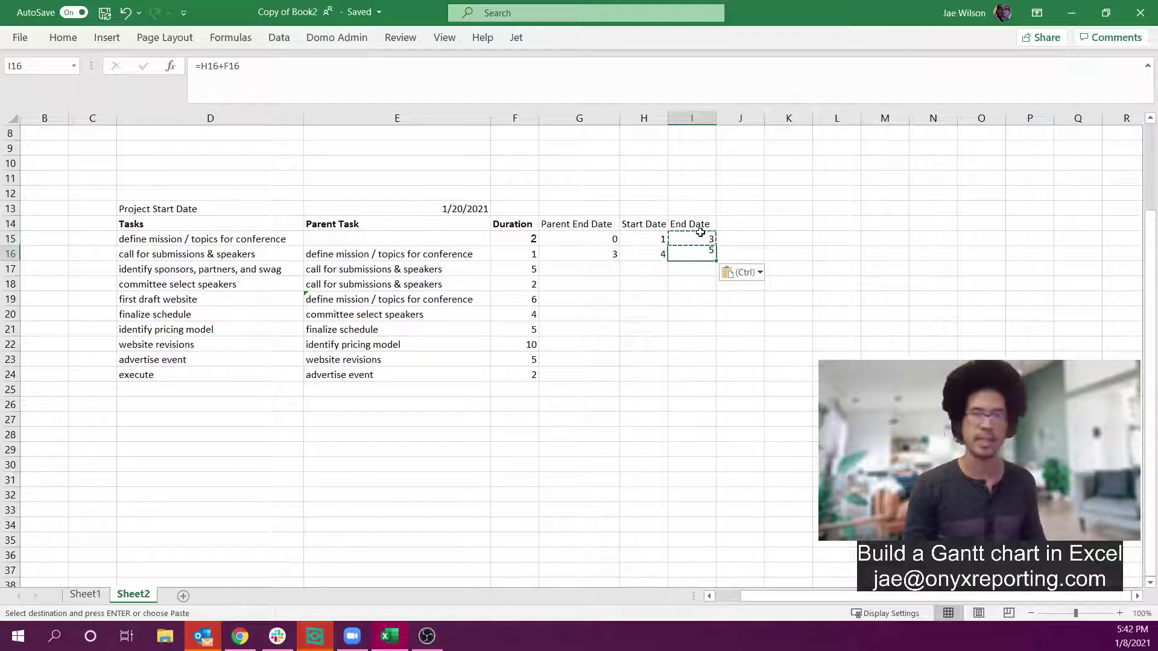
pyautogui.click(653, 258)
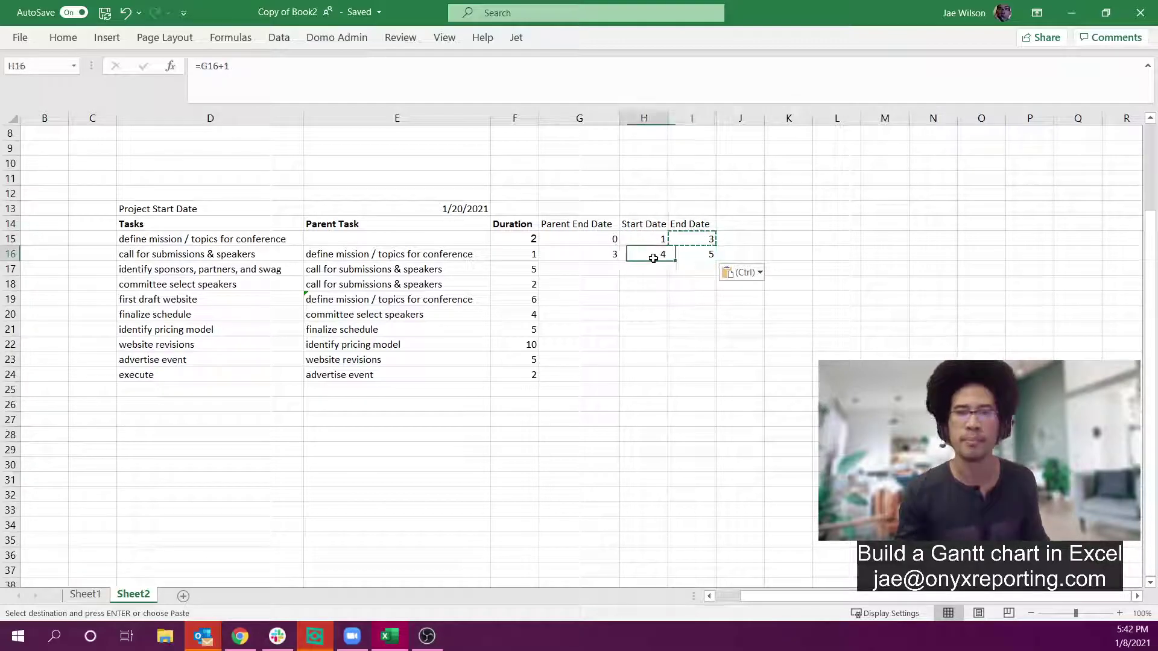
pyautogui.click(504, 255)
pyautogui.click(694, 258)
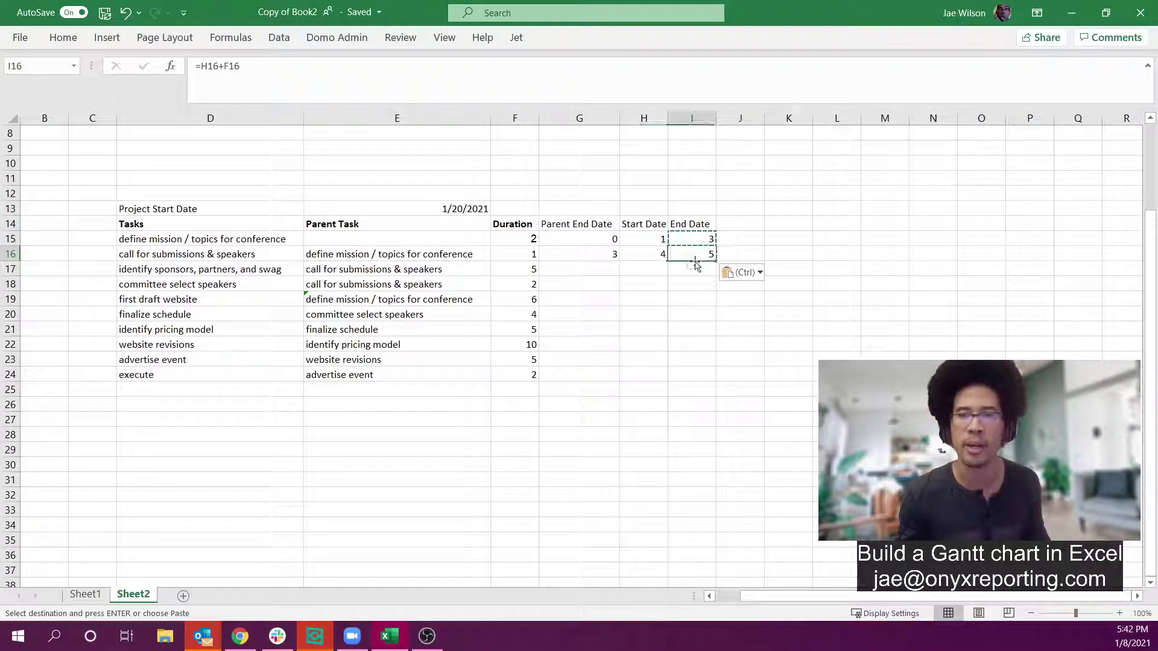
# Step: Set the Duration of call for submissions & speakers to 3
pyautogui.click(520, 253)
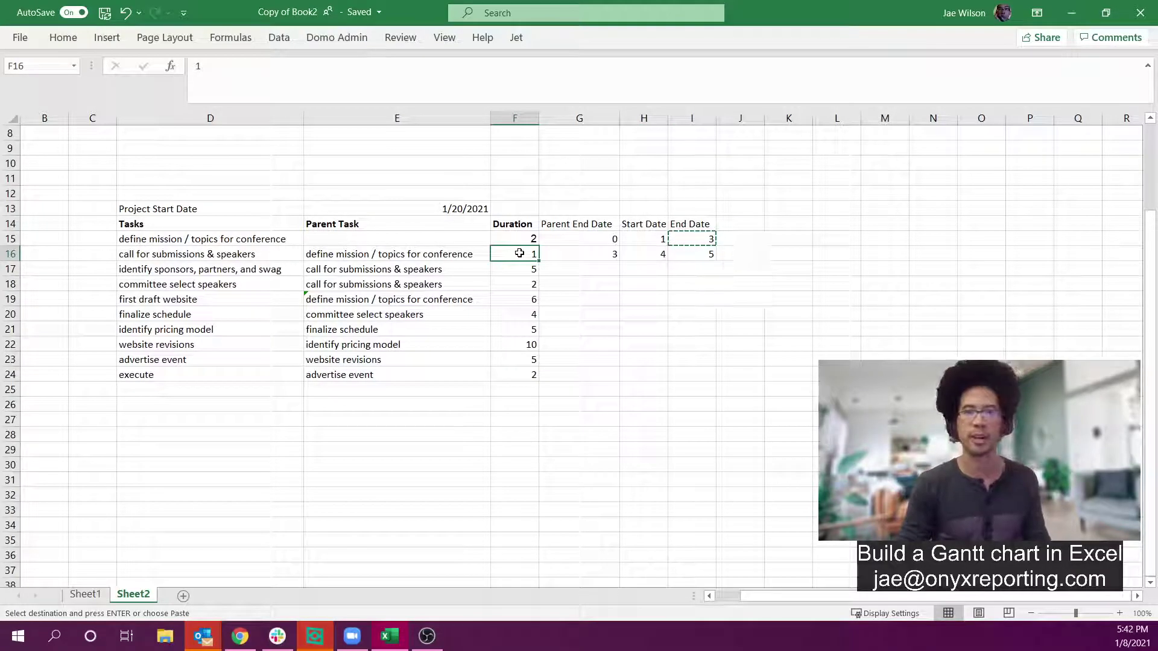
pyautogui.write('5')
pyautogui.press('BackSpace')
pyautogui.write('=')
pyautogui.press('BackSpace')
pyautogui.press('Return')
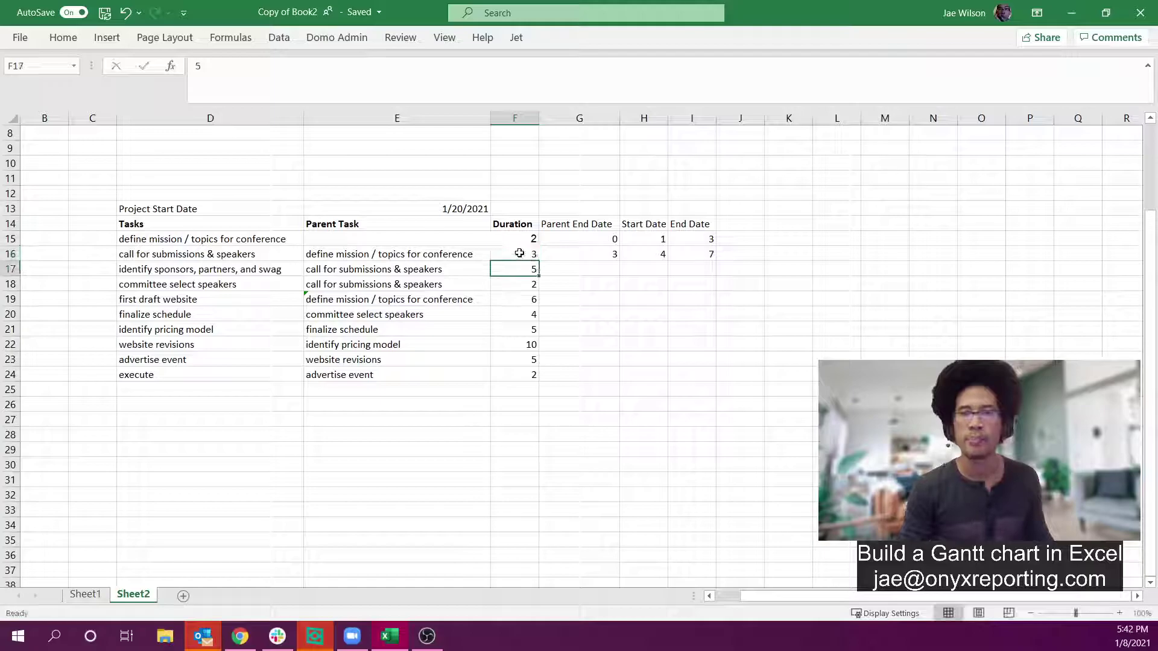
# Step: Fill the Parent End Date, Start Date and End Date formulas down from row 16 through all tasks and clear the surplus cells in row 25
pyautogui.moveTo(600, 258); pyautogui.dragTo(712, 388)
pyautogui.click(696, 390)
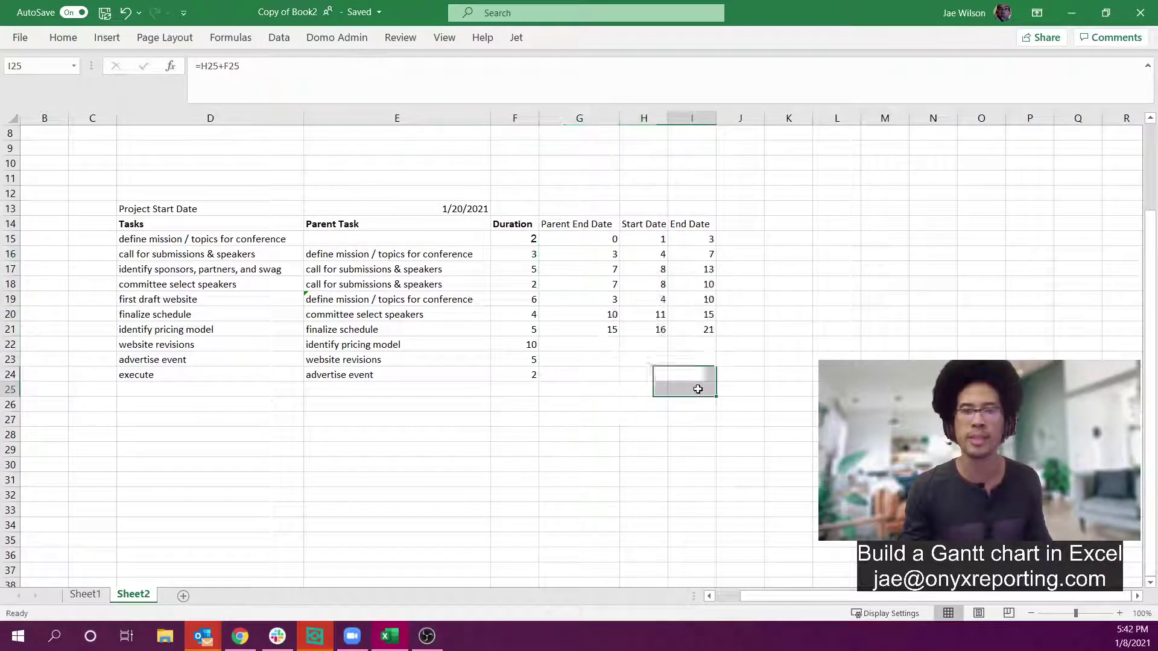
pyautogui.moveTo(610, 390); pyautogui.dragTo(710, 395)
pyautogui.press('Delete')
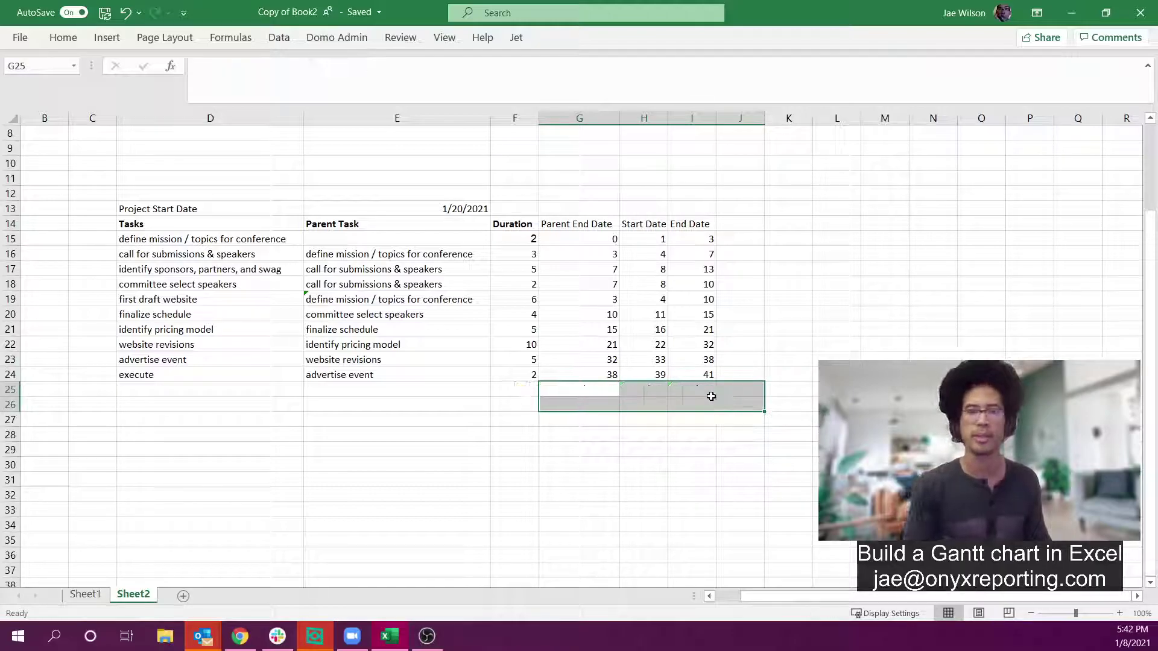
pyautogui.click(817, 390)
# Step: Highlight the advertise event row, D23 to I23, with a yellow fill
pyautogui.click(153, 344)
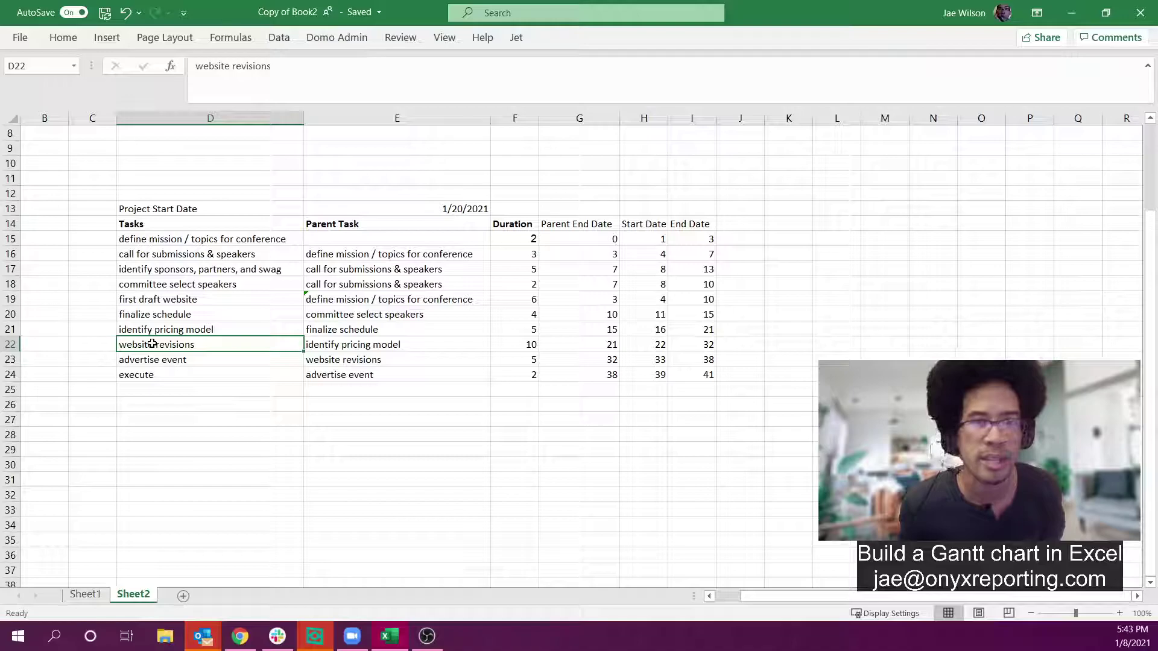
pyautogui.moveTo(151, 357); pyautogui.dragTo(694, 360)
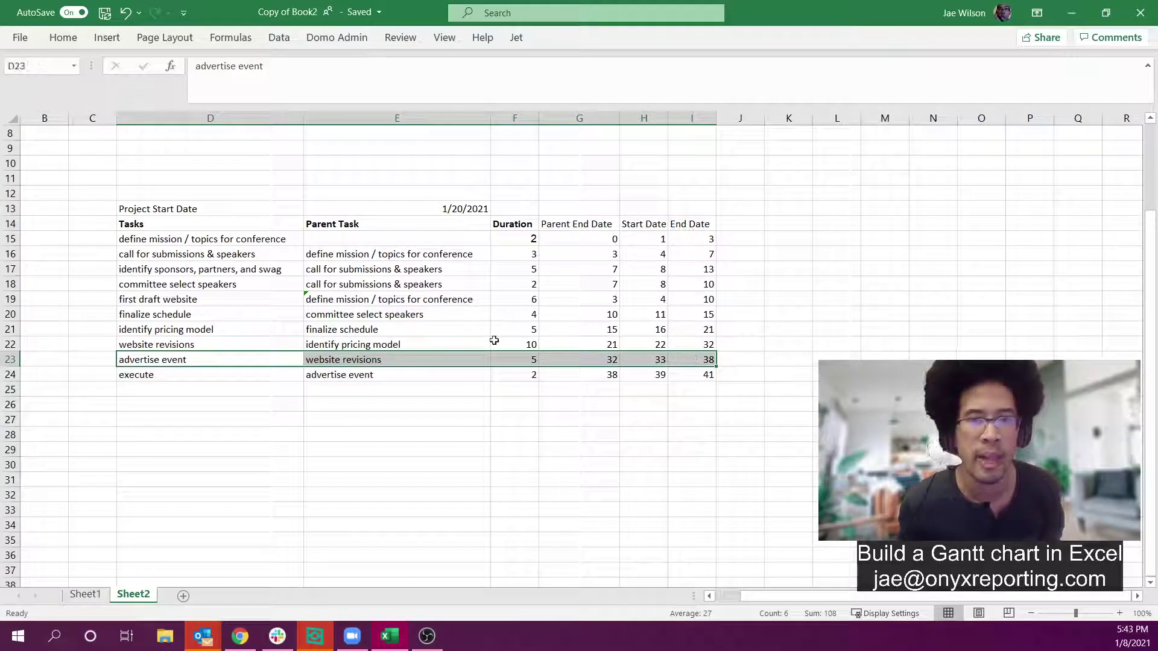
pyautogui.click(63, 37)
pyautogui.click(238, 92)
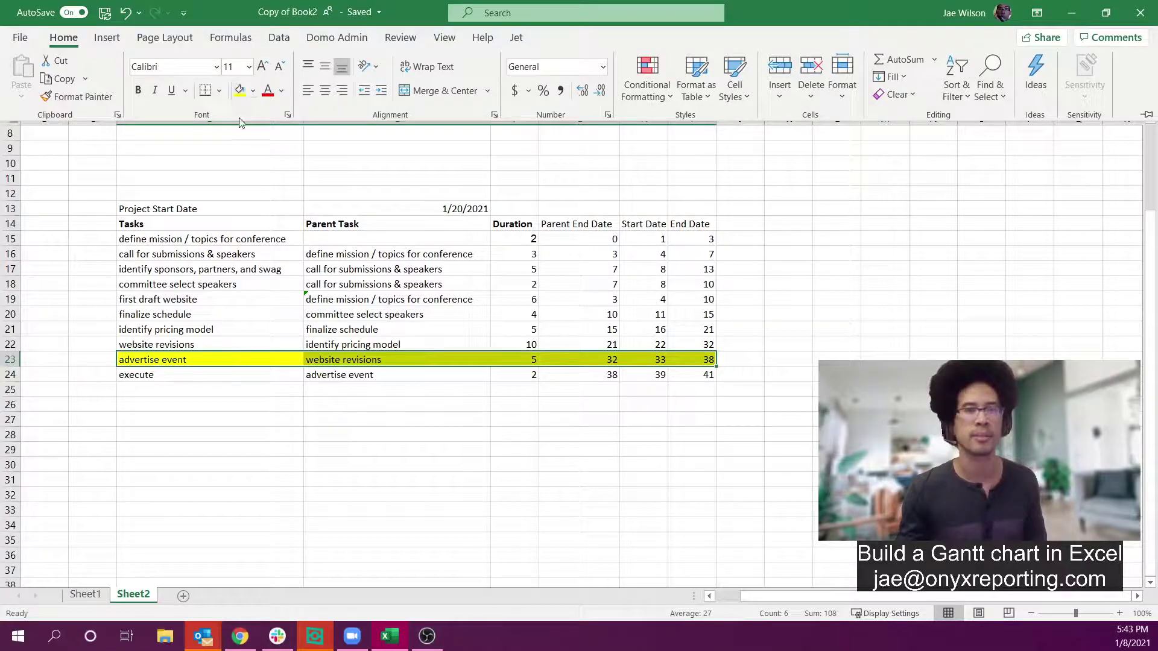
# Step: Trace the advertise event task's Parent End Date and Start Date back to the website revisions task's End Date
pyautogui.click(196, 359)
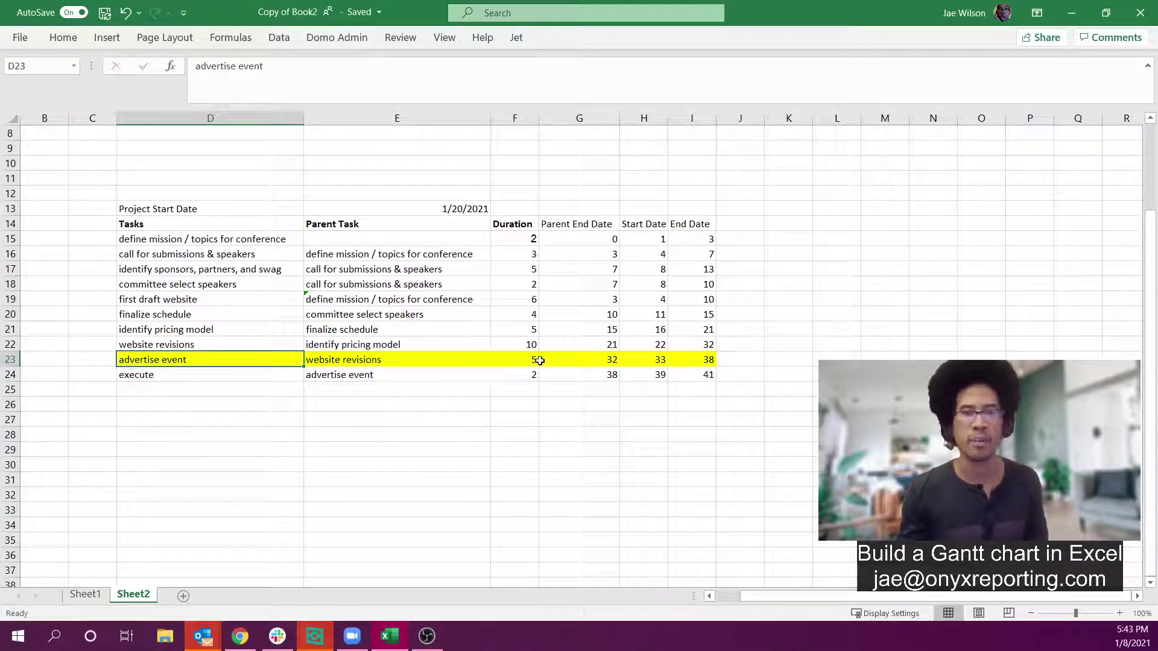
pyautogui.click(580, 361)
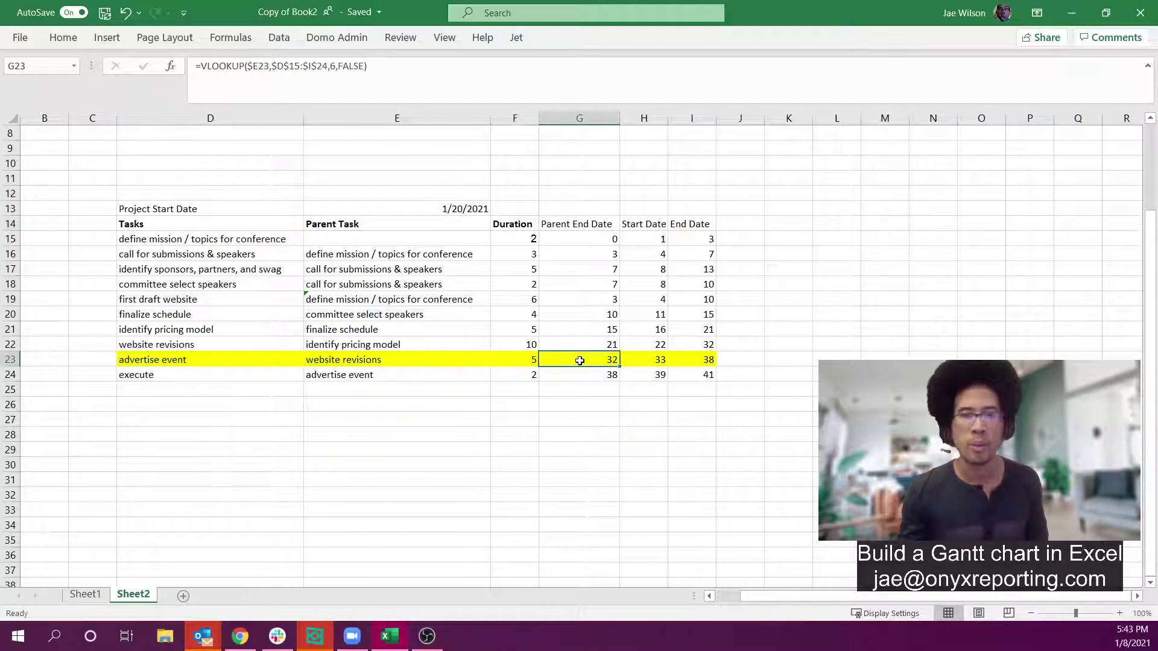
pyautogui.click(408, 358)
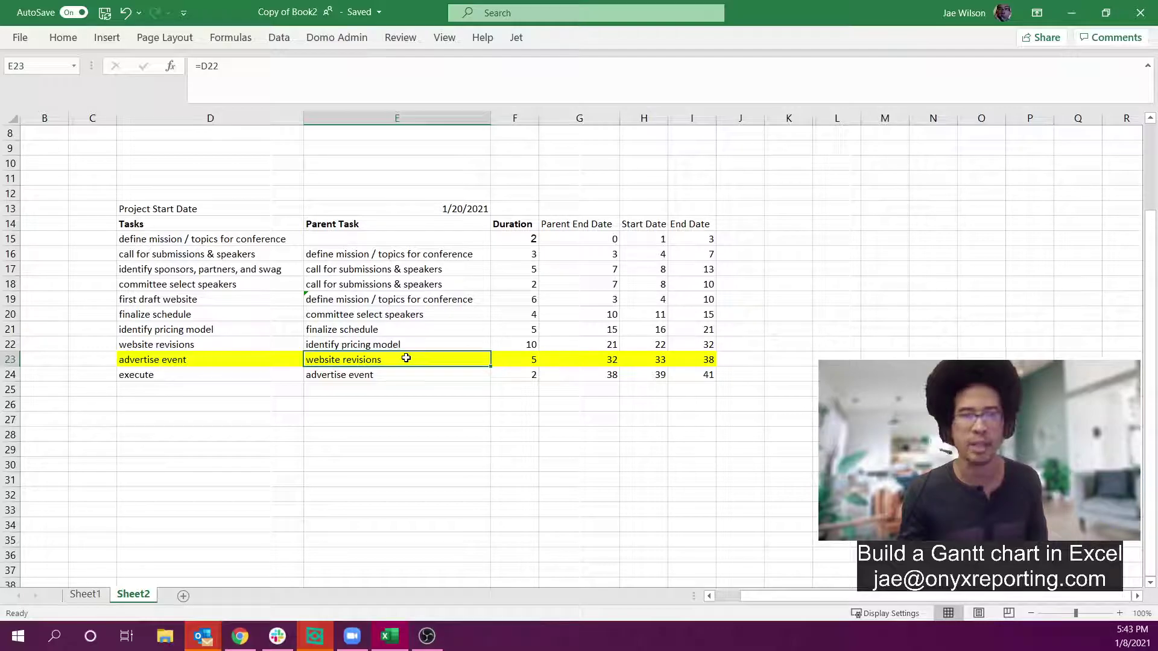
pyautogui.moveTo(145, 342); pyautogui.dragTo(699, 342)
pyautogui.click(700, 341)
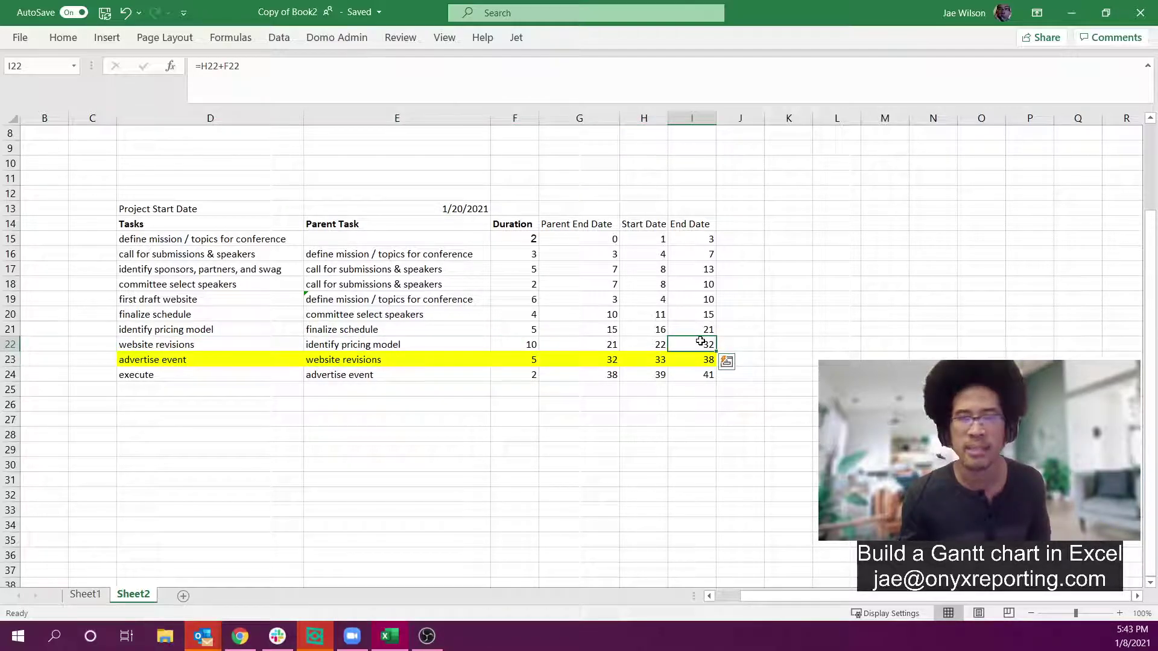
pyautogui.click(592, 363)
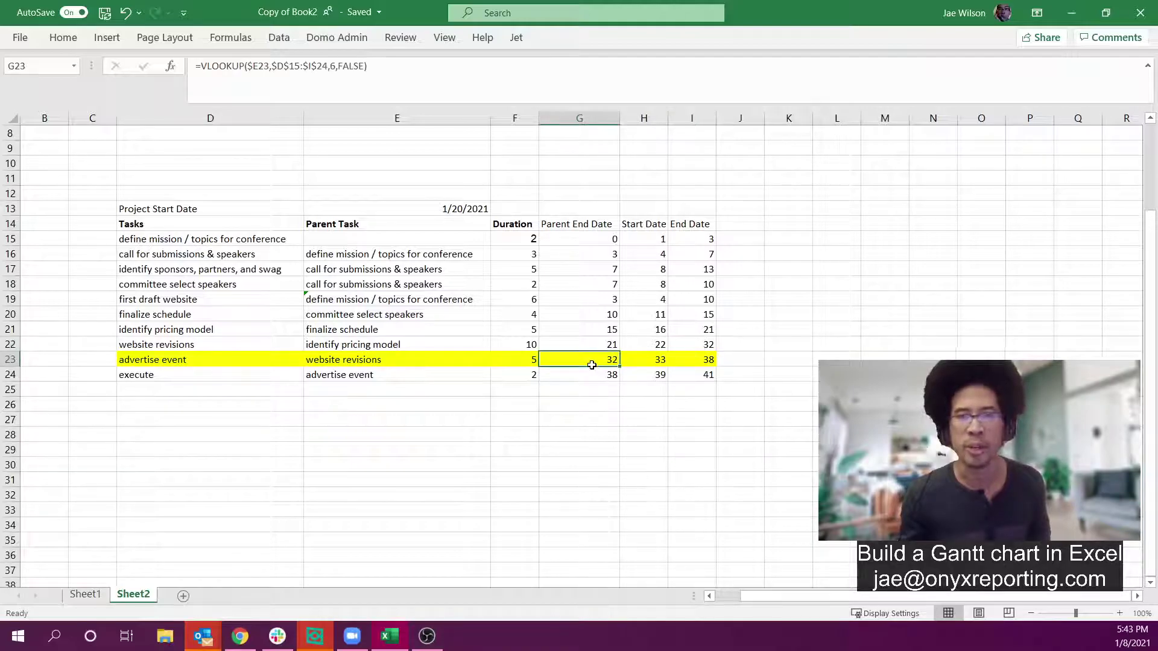
pyautogui.click(637, 365)
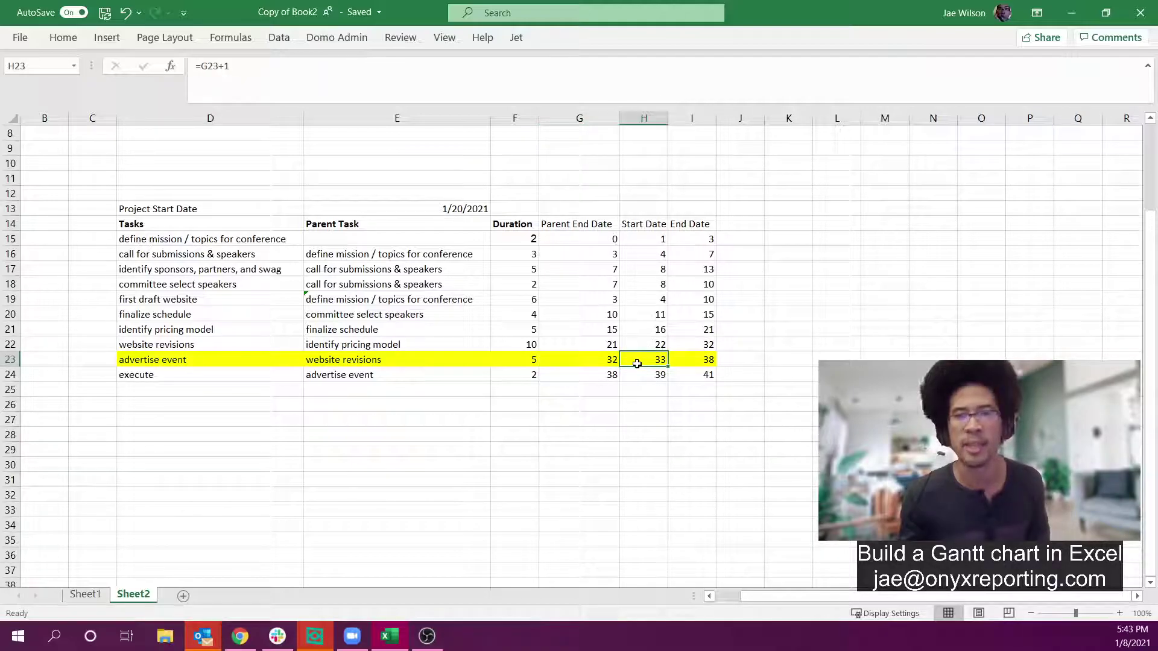
# Step: Highlight the finalize schedule row, D20 to I20, with a yellow fill
pyautogui.click(675, 364)
pyautogui.moveTo(205, 319); pyautogui.dragTo(703, 318)
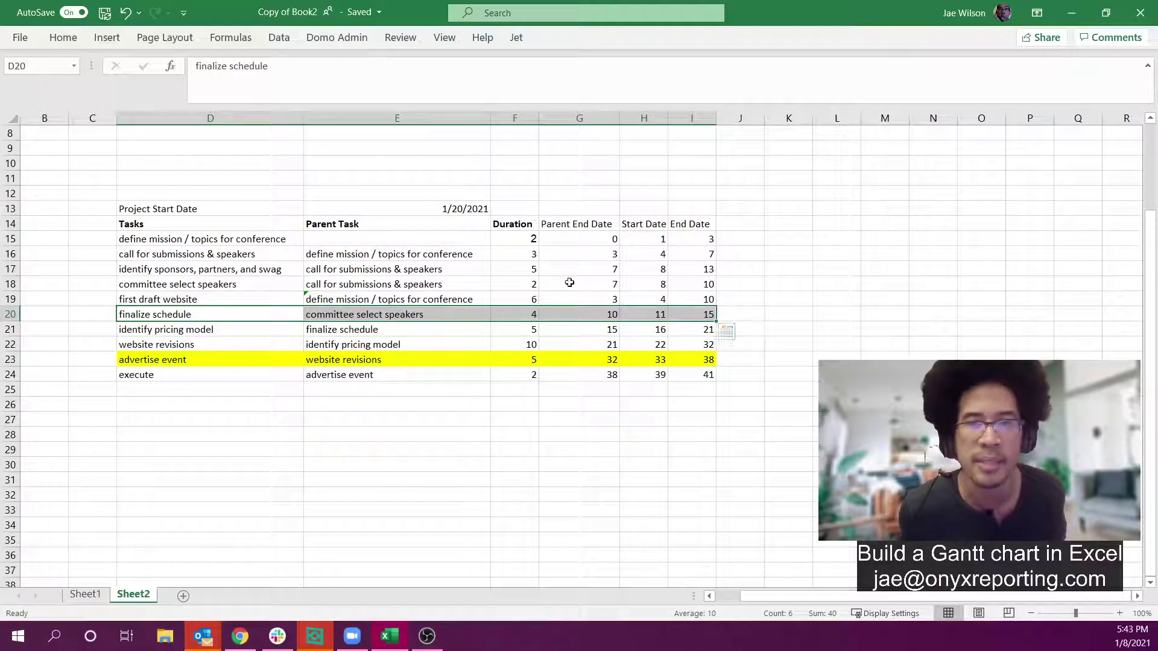
pyautogui.click(66, 36)
pyautogui.click(239, 93)
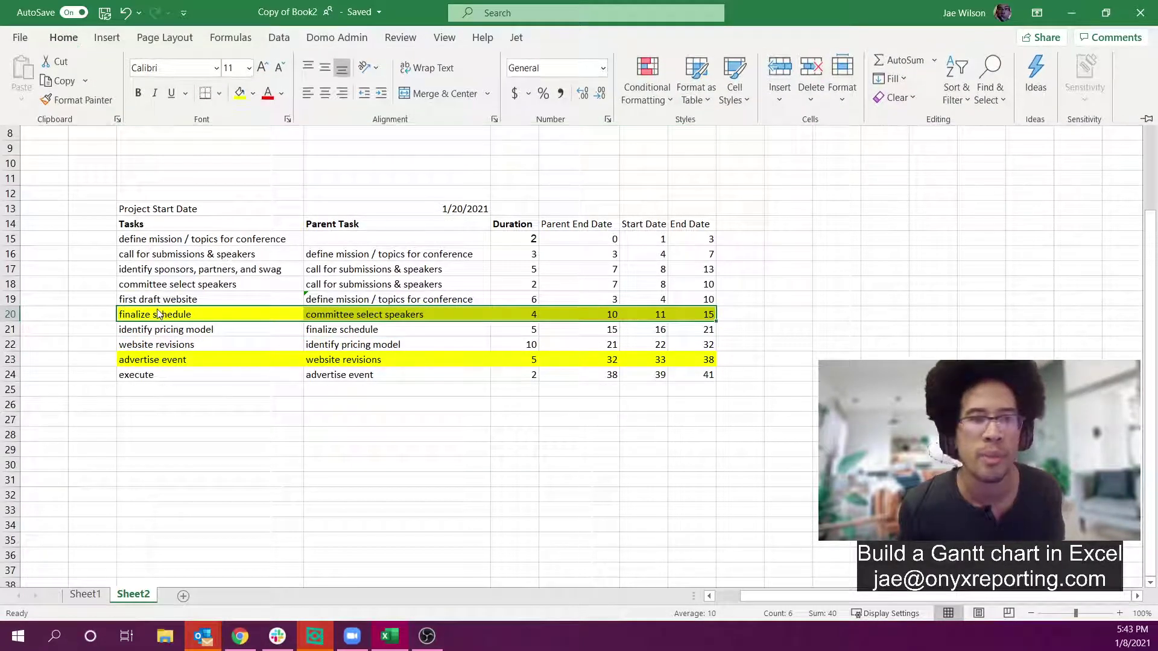
# Step: Trace the finalize schedule task's parent back to the committee select speakers row and compare its dates with the finalize schedule End Date
pyautogui.click(159, 313)
pyautogui.click(165, 315)
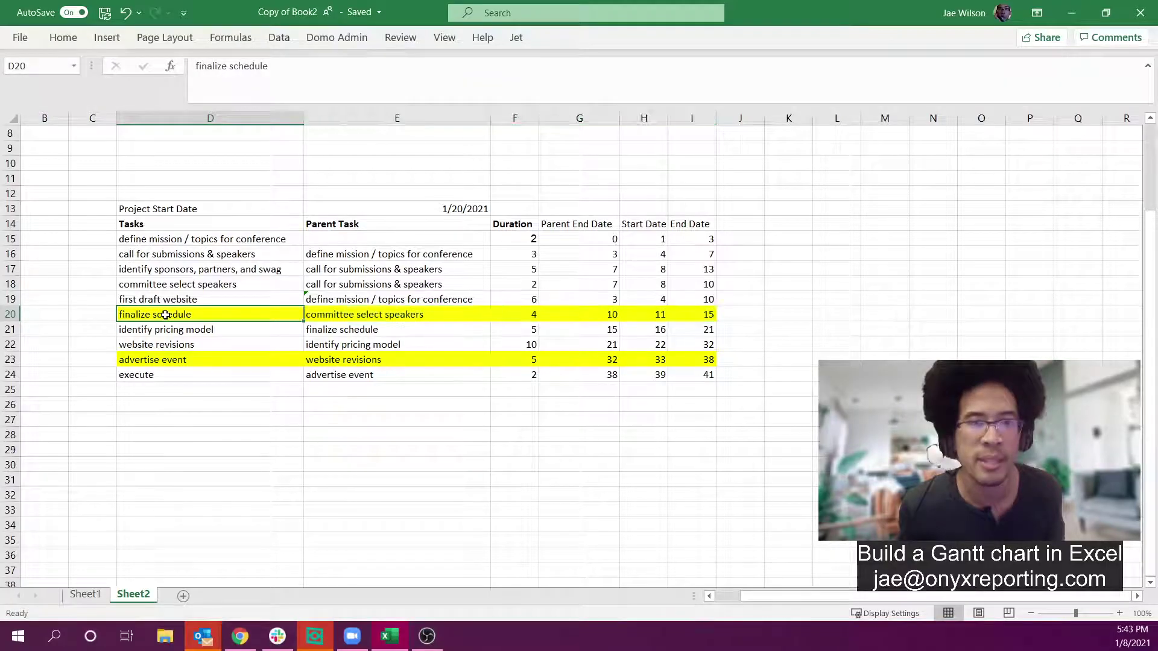
pyautogui.click(321, 317)
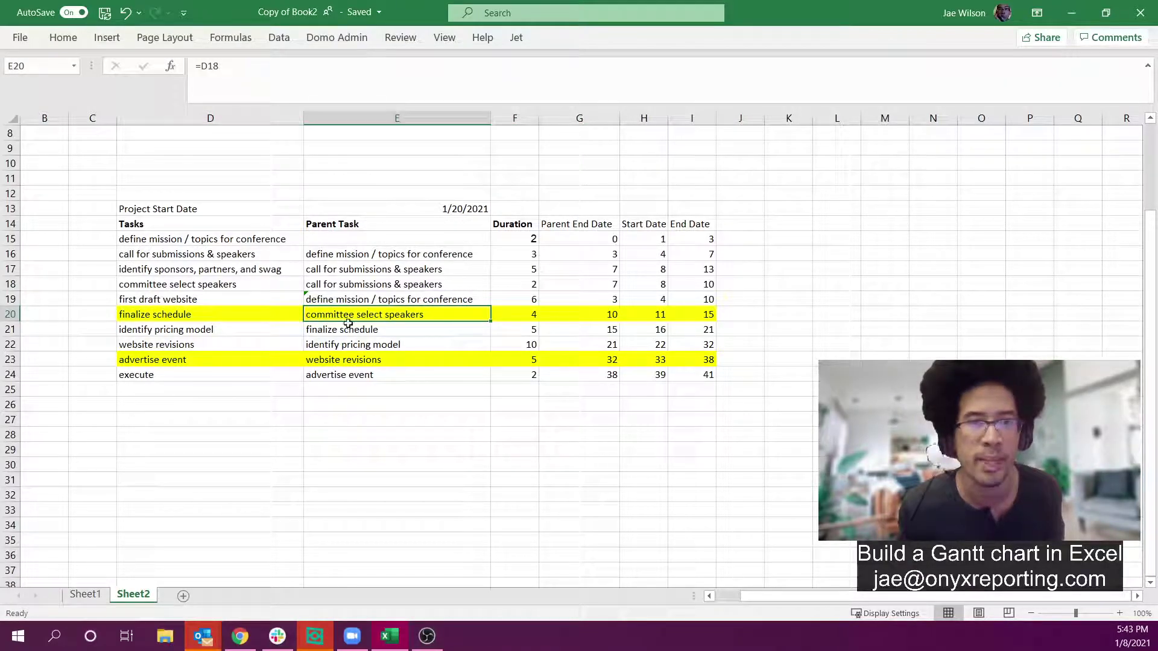
pyautogui.moveTo(266, 288); pyautogui.dragTo(701, 278)
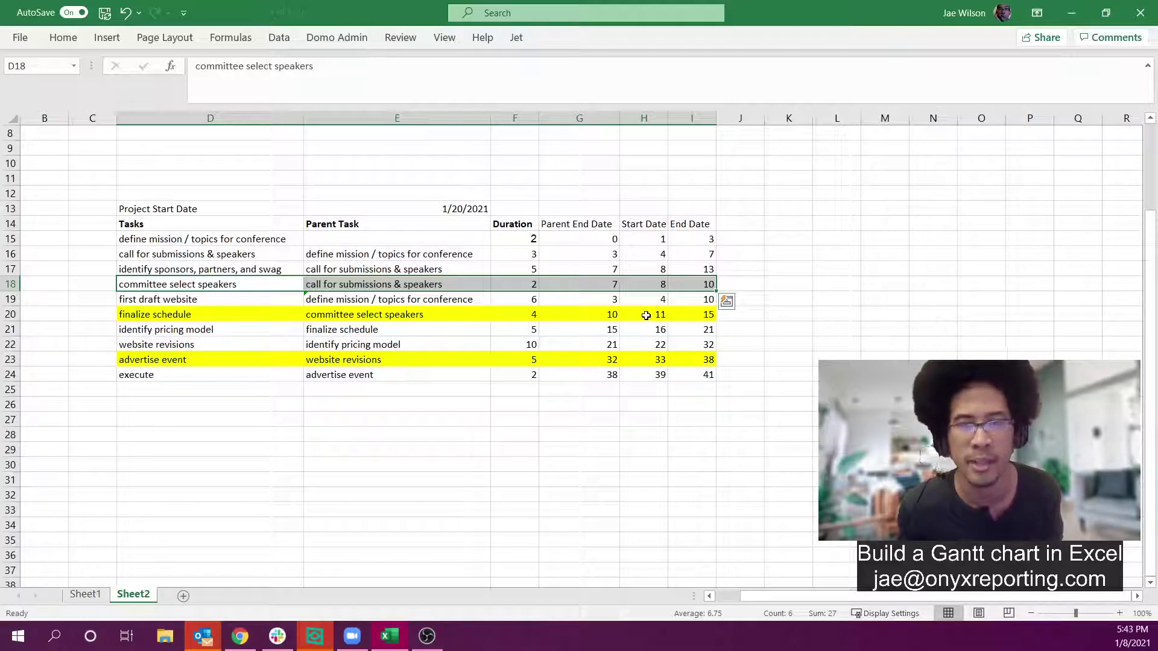
pyautogui.click(690, 316)
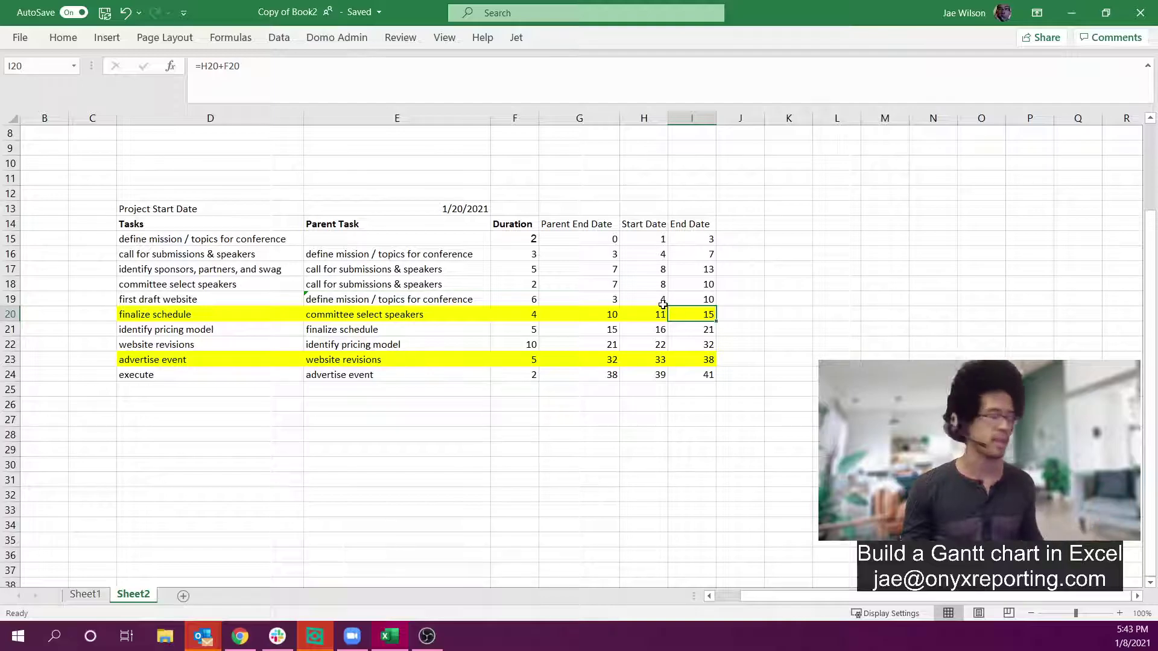
# Step: Undo the yellow fills on the finalize schedule and advertise event rows
pyautogui.hotkey('ctrl', 'z')
pyautogui.hotkey('ctrl', 'z')
pyautogui.click(796, 375)
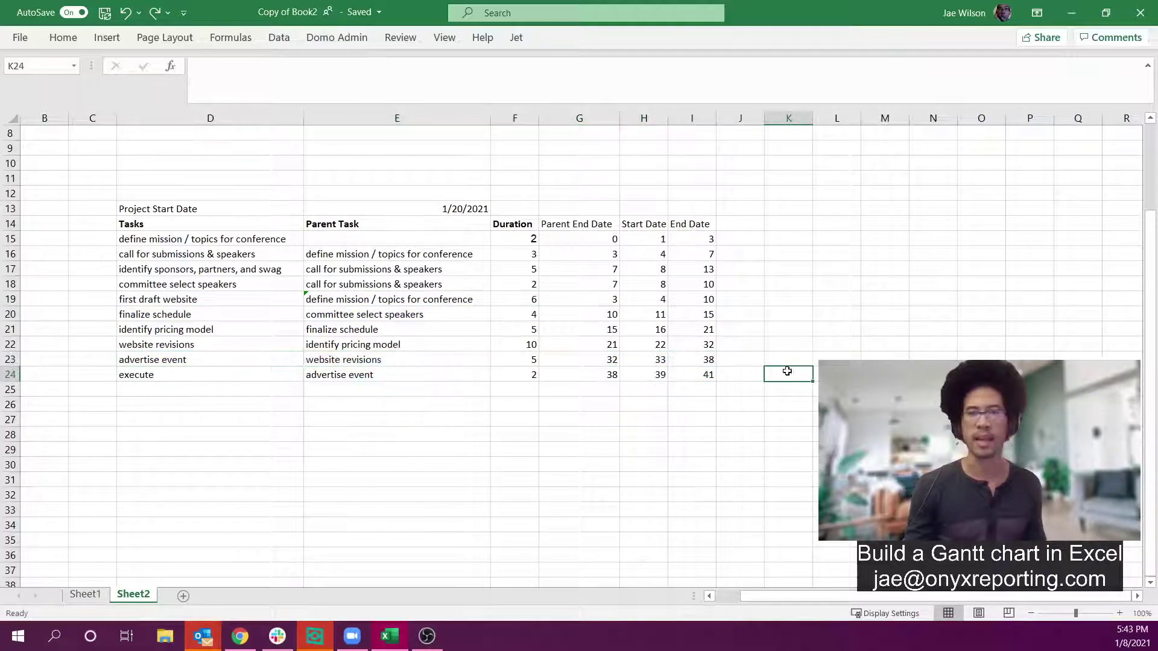
# Step: Make the Parent End Date, Start Date and End Date headers in G14 to I14 bold
pyautogui.moveTo(549, 228); pyautogui.dragTo(686, 220)
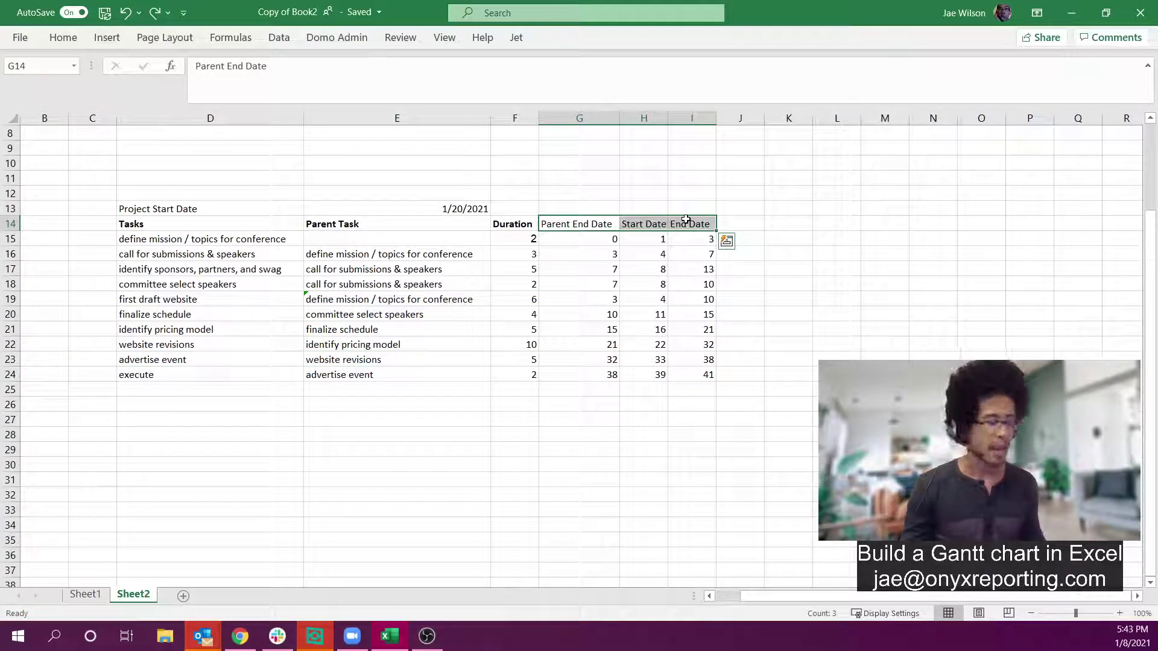
pyautogui.hotkey('ctrl', 'b')
pyautogui.click(602, 447)
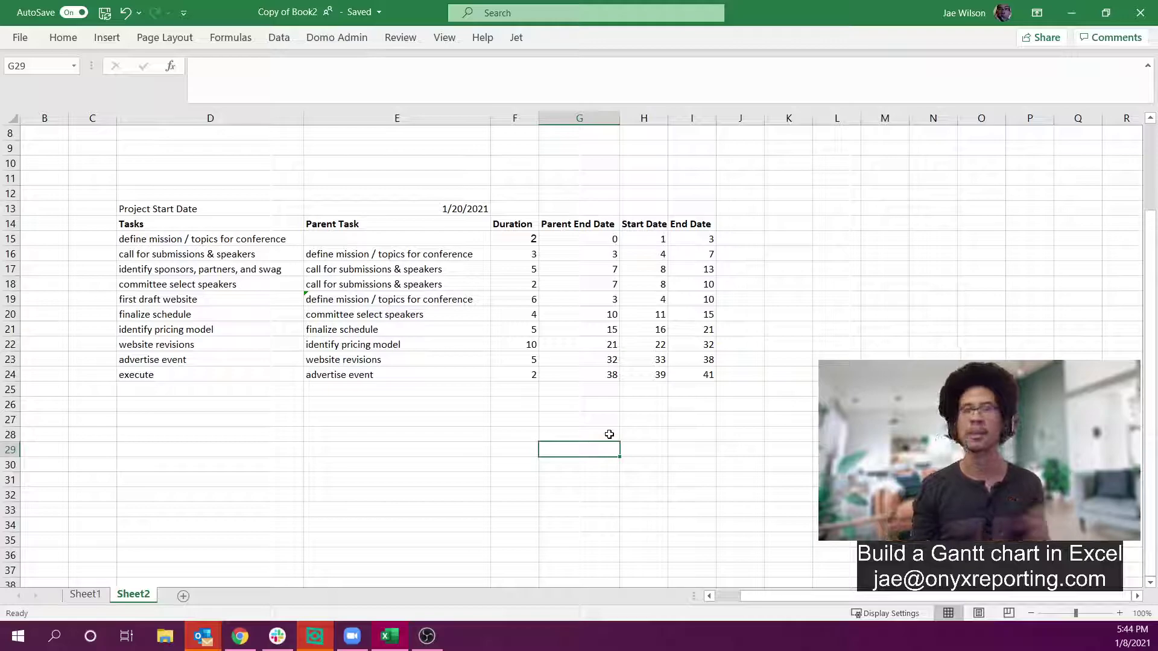
# Step: Enter the label WorkDay in K14 and the first day number 1 in L14
pyautogui.click(796, 223)
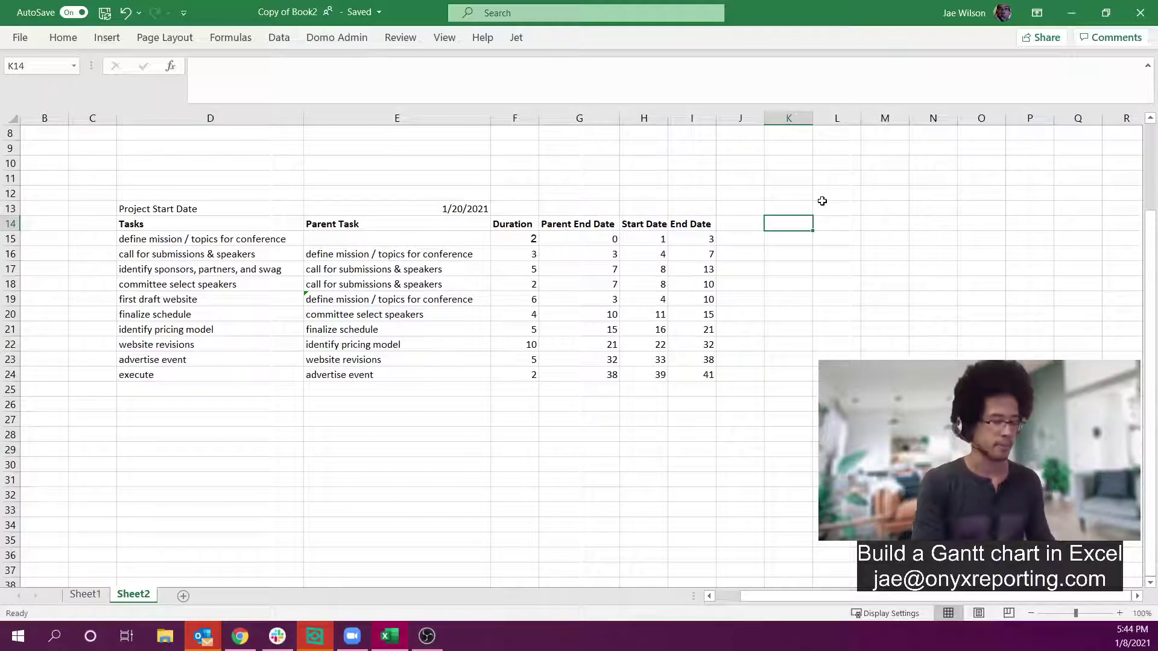
pyautogui.write('WorkD')
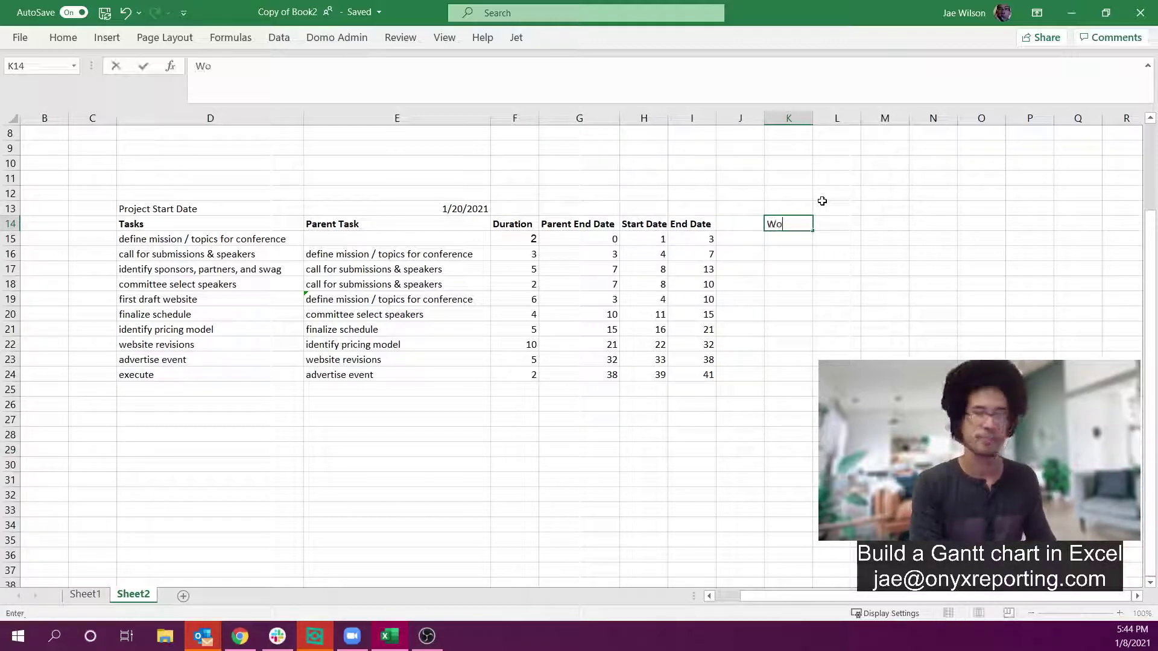
pyautogui.press('Tab')
pyautogui.write('=')
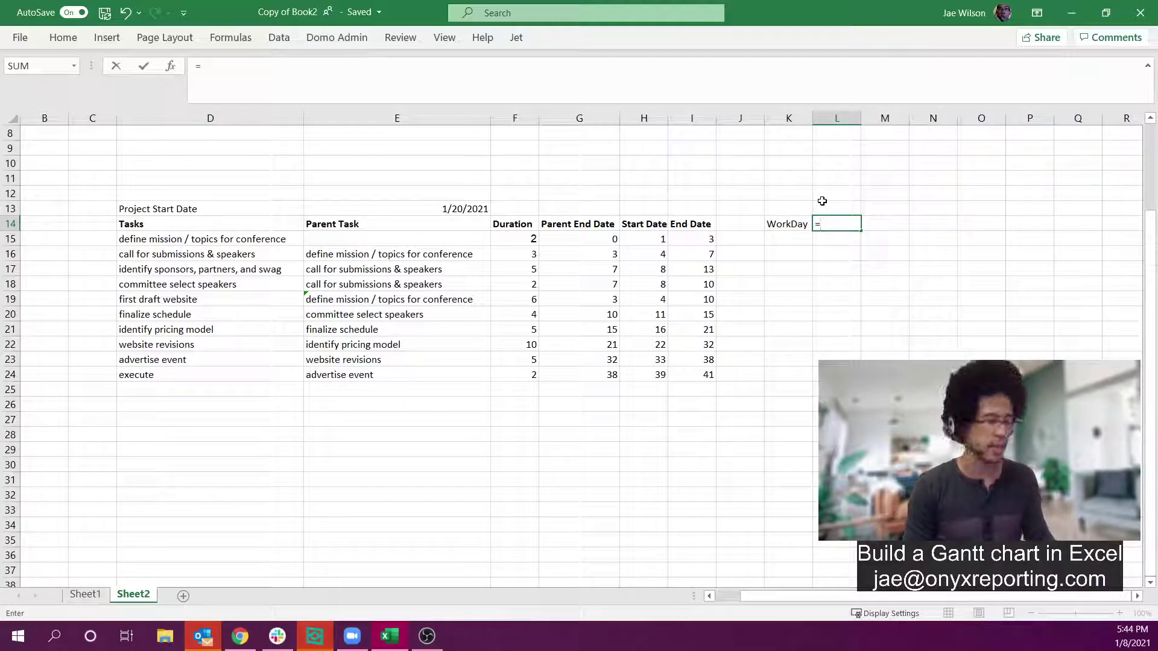
pyautogui.press('Tab')
pyautogui.write('1')
pyautogui.press('Left')
pyautogui.press('Left')
pyautogui.press('Right')
pyautogui.write('=')
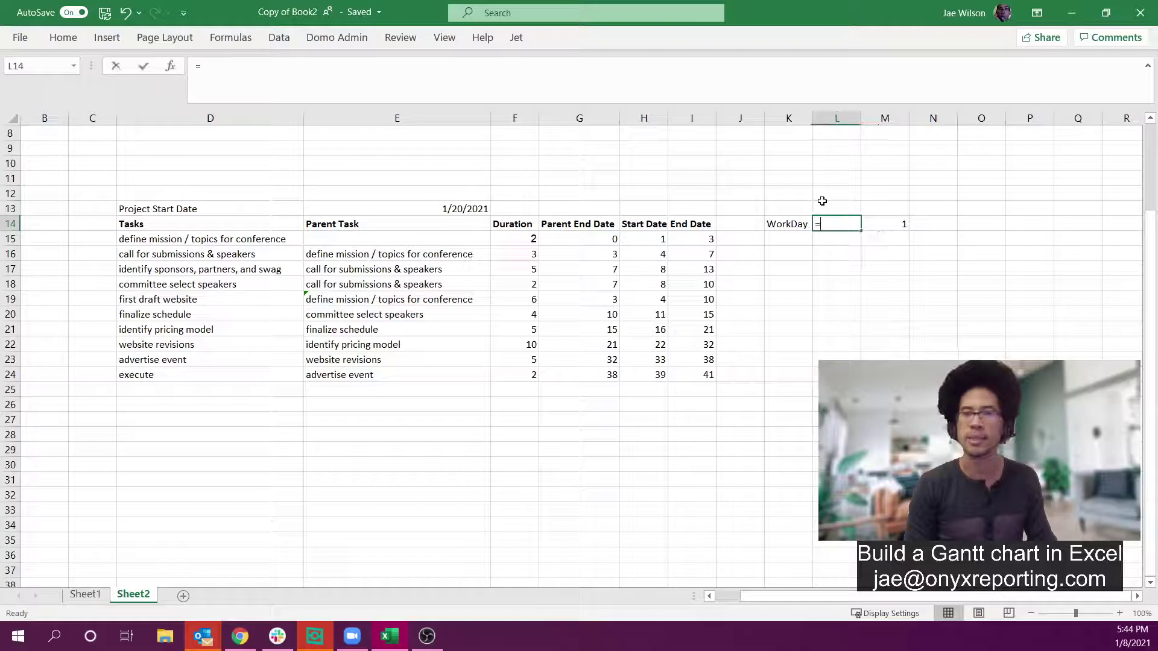
pyautogui.press('Right')
pyautogui.press('Tab')
# Step: Enter =L14+1 in M14 and fill it across row 14 through AP14 to number the workdays
pyautogui.write('=')
pyautogui.press('Left')
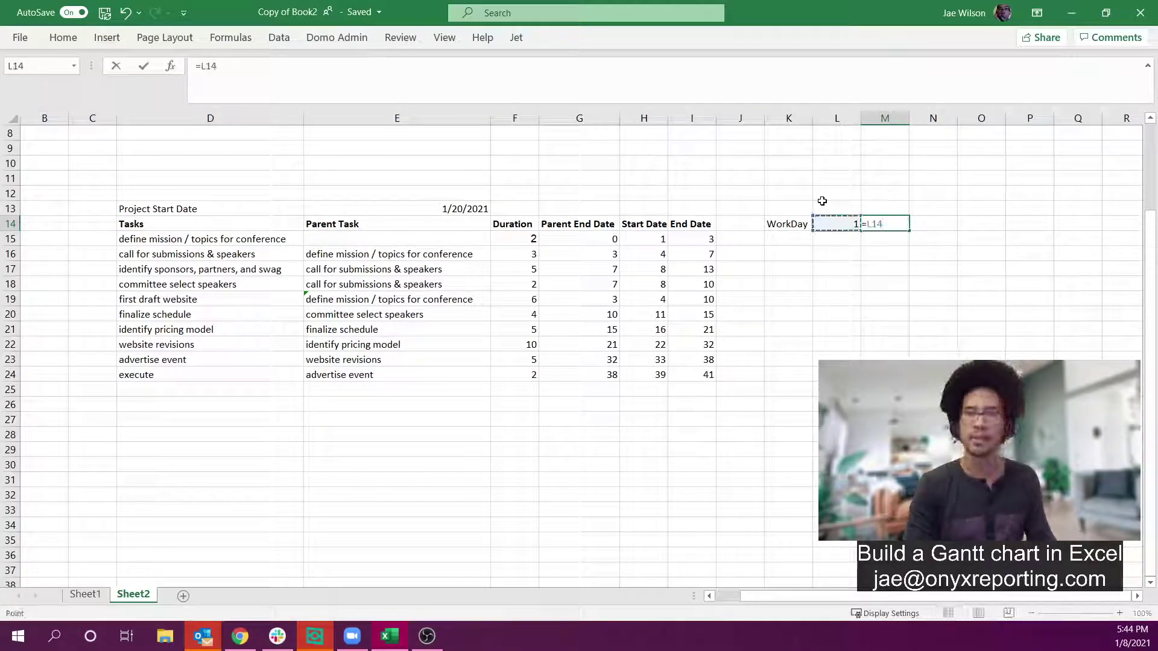
pyautogui.write('+1')
pyautogui.press('Return')
pyautogui.press('Up')
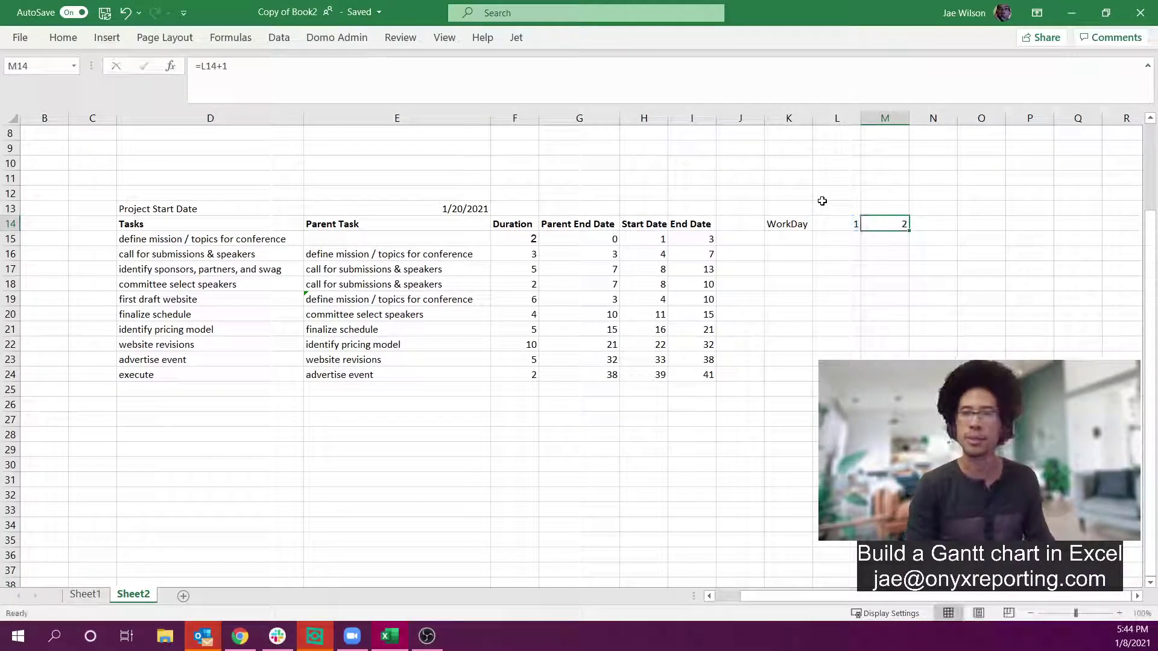
pyautogui.moveTo(908, 231); pyautogui.dragTo(1155, 224)
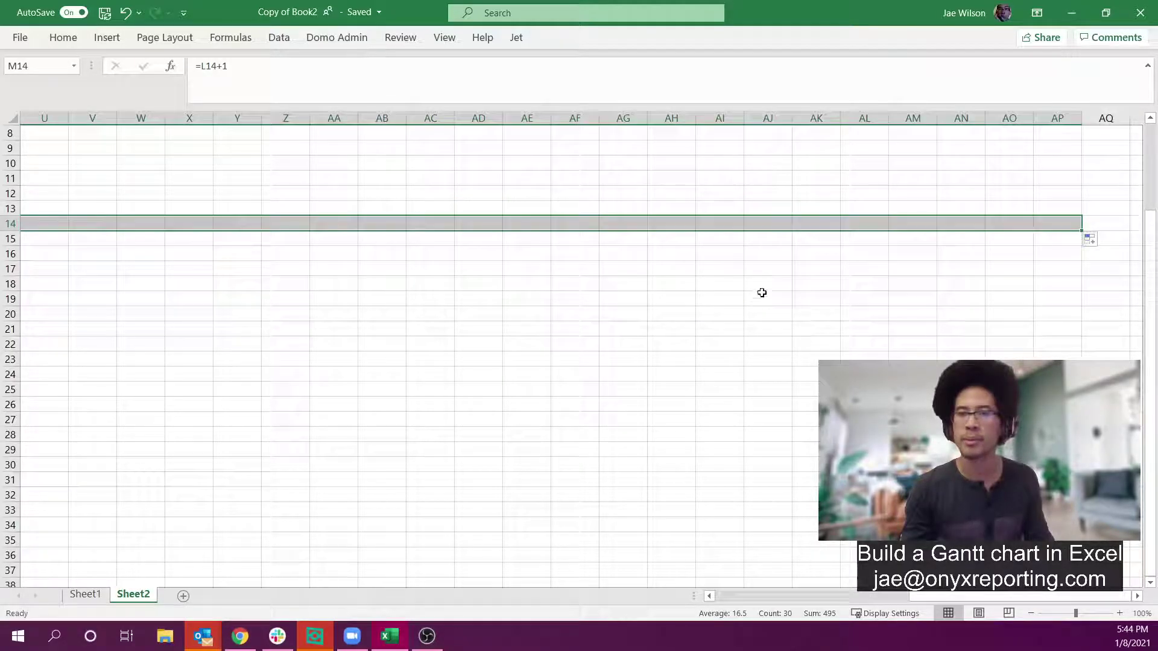
# Step: Set the Duration of website revisions to 5 and of identify sponsors, partners, and swag to 3
pyautogui.click(564, 251)
pyautogui.hotkey('ctrl', 'Left')
pyautogui.press('Left')
pyautogui.press('Left')
pyautogui.press('Left')
pyautogui.press('Left')
pyautogui.press('Left')
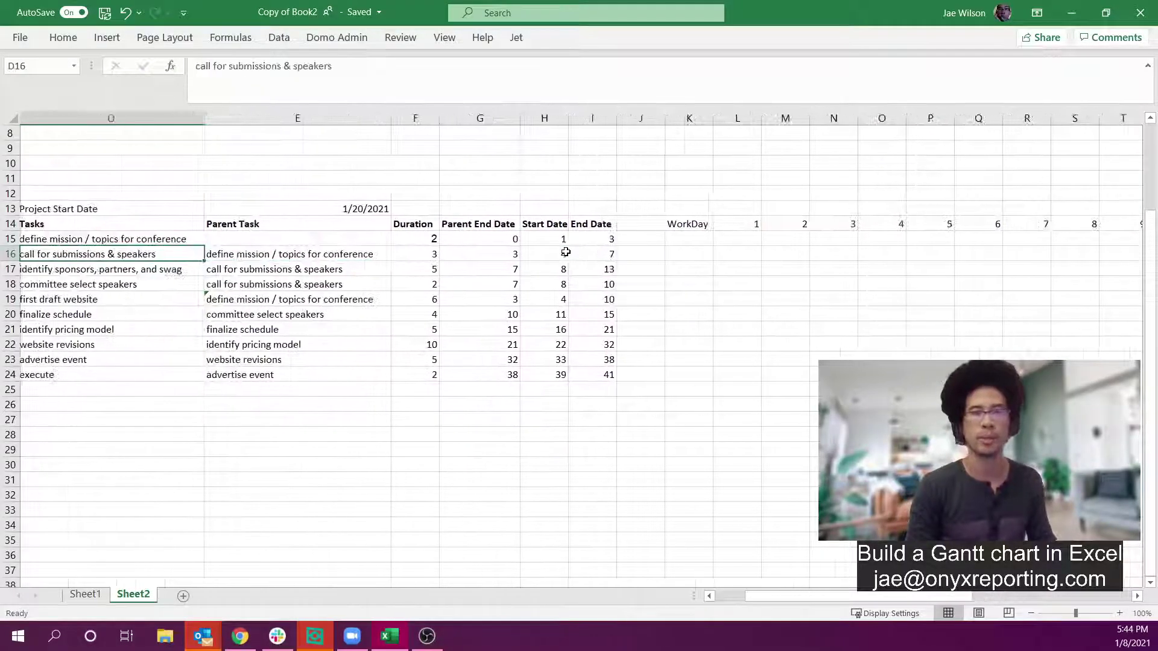
pyautogui.click(418, 341)
pyautogui.write('5')
pyautogui.press('Return')
pyautogui.press('Up')
pyautogui.press('Up')
pyautogui.press('Up')
pyautogui.press('Up')
pyautogui.press('Up')
pyautogui.press('Up')
pyautogui.write('3')
pyautogui.press('Return')
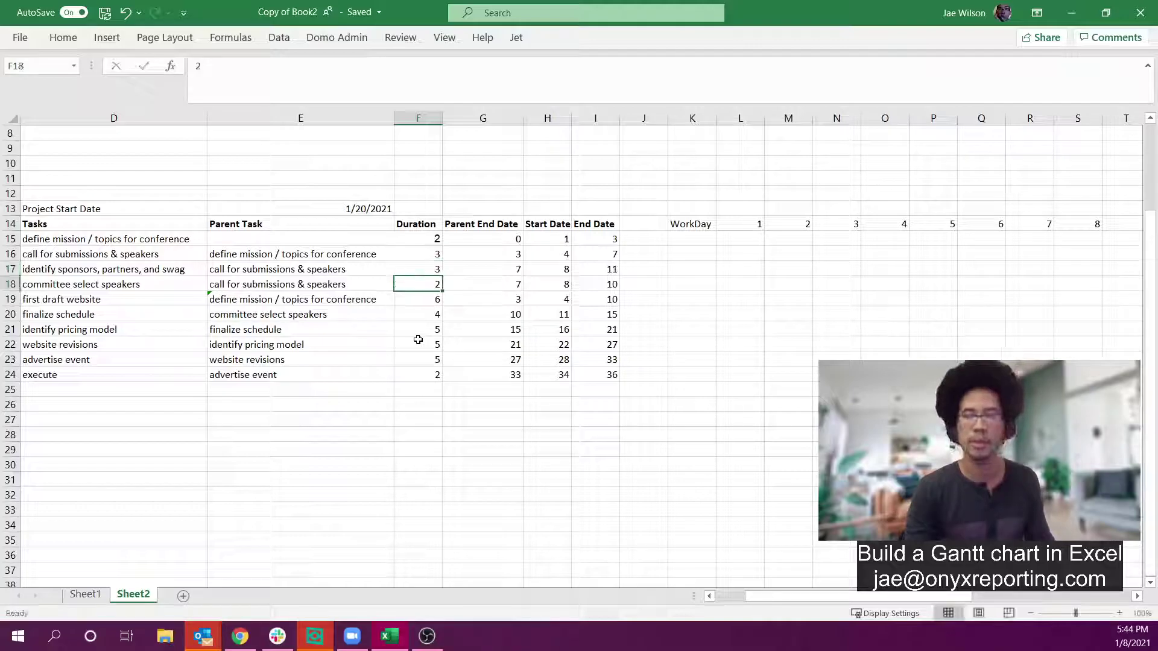
# Step: Set the Duration of website revisions to 4 and of advertise event to 2
pyautogui.press('Down')
pyautogui.press('Down')
pyautogui.press('Down')
pyautogui.press('Down')
pyautogui.press('Down')
pyautogui.press('Up')
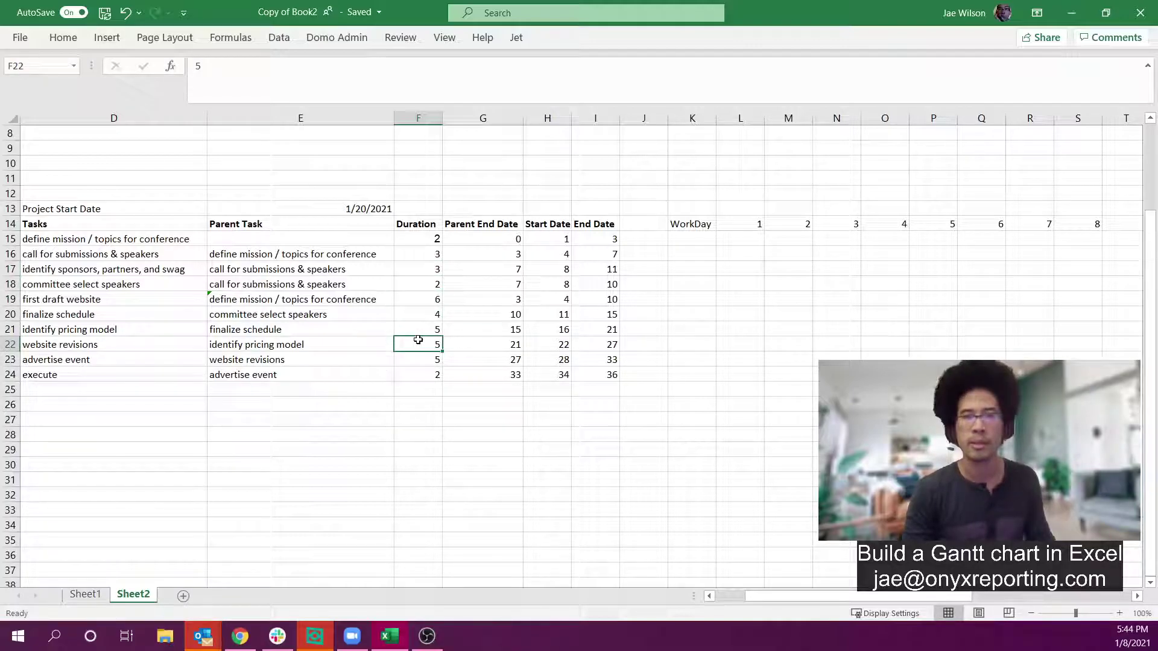
pyautogui.write('4')
pyautogui.press('Return')
pyautogui.write('2')
pyautogui.press('Return')
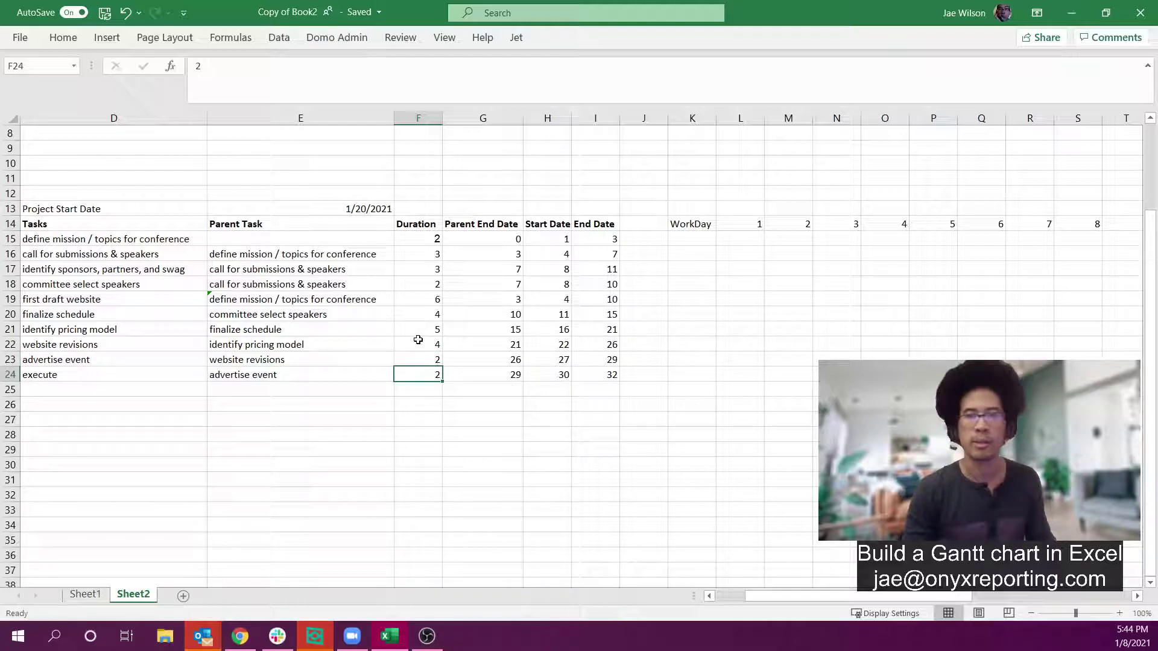
# Step: Examine the empty task cells under WorkDay 1 against the first task's Start Date and End Date
pyautogui.click(729, 236)
pyautogui.click(506, 236)
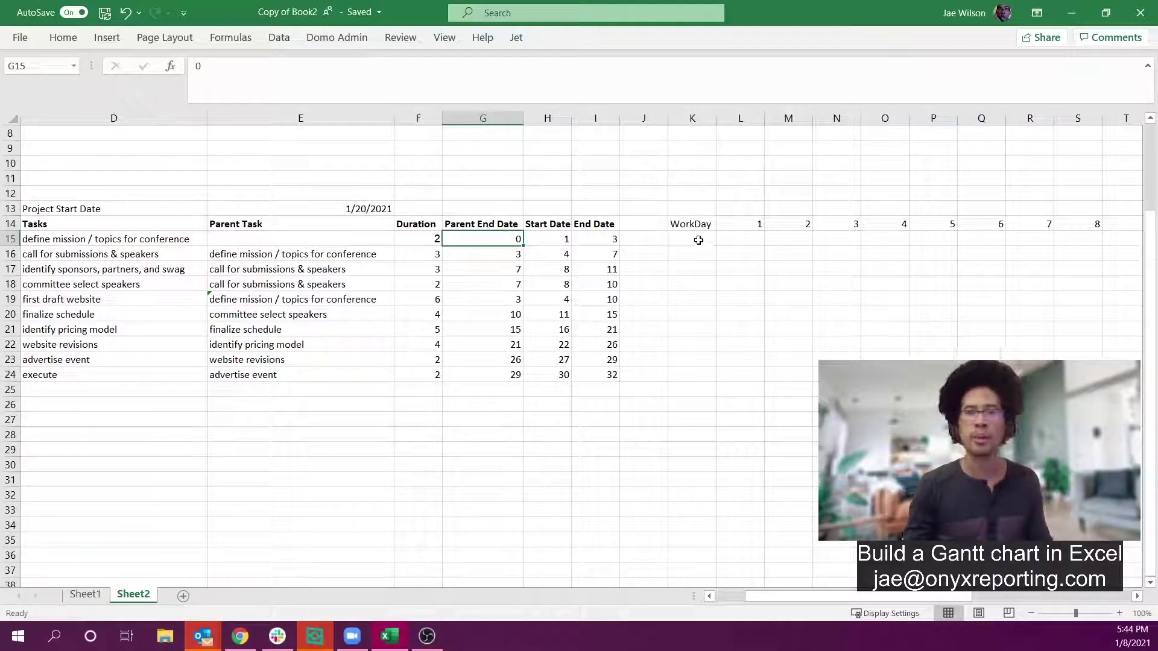
pyautogui.moveTo(740, 237); pyautogui.dragTo(735, 371)
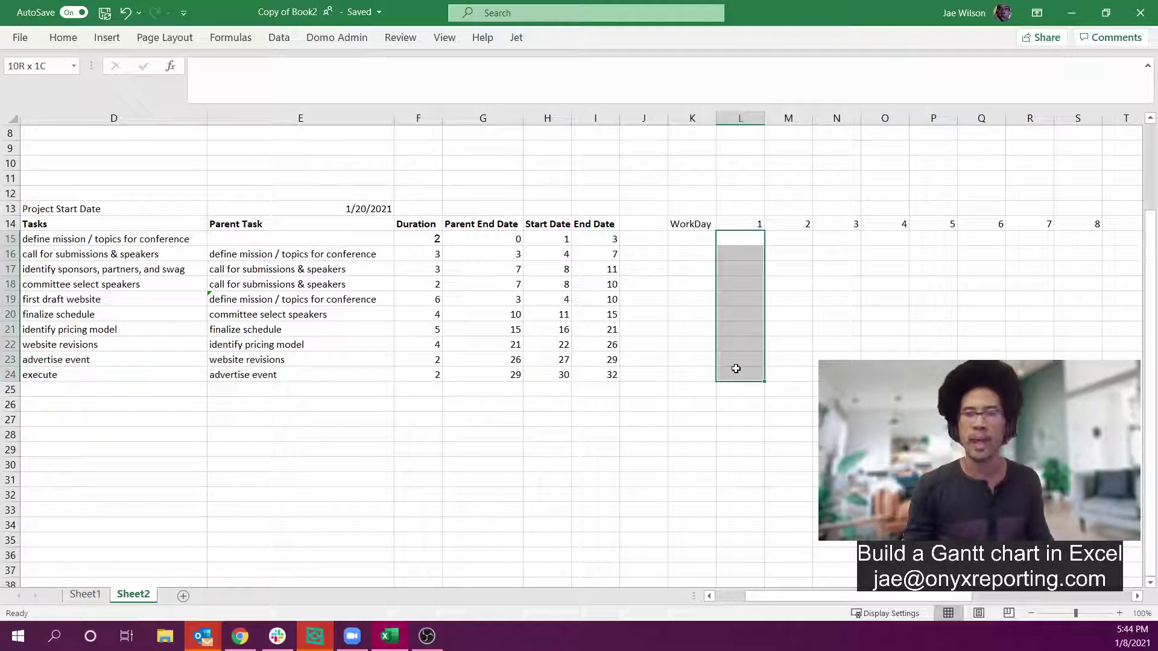
pyautogui.click(742, 238)
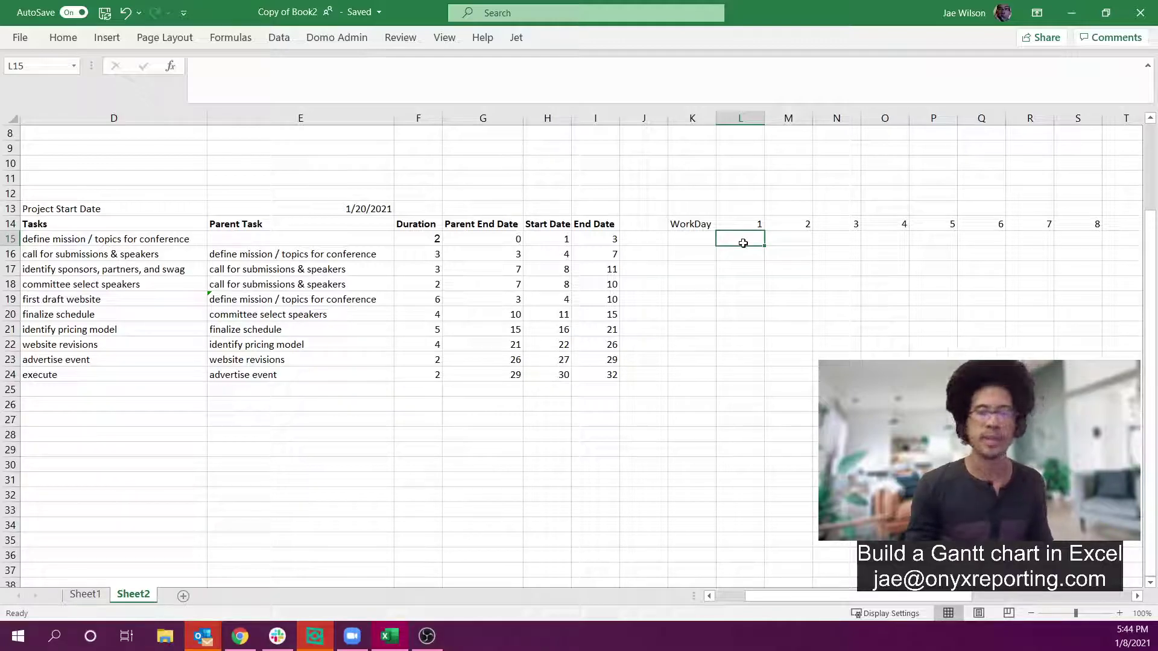
pyautogui.click(748, 225)
pyautogui.click(555, 239)
pyautogui.click(596, 239)
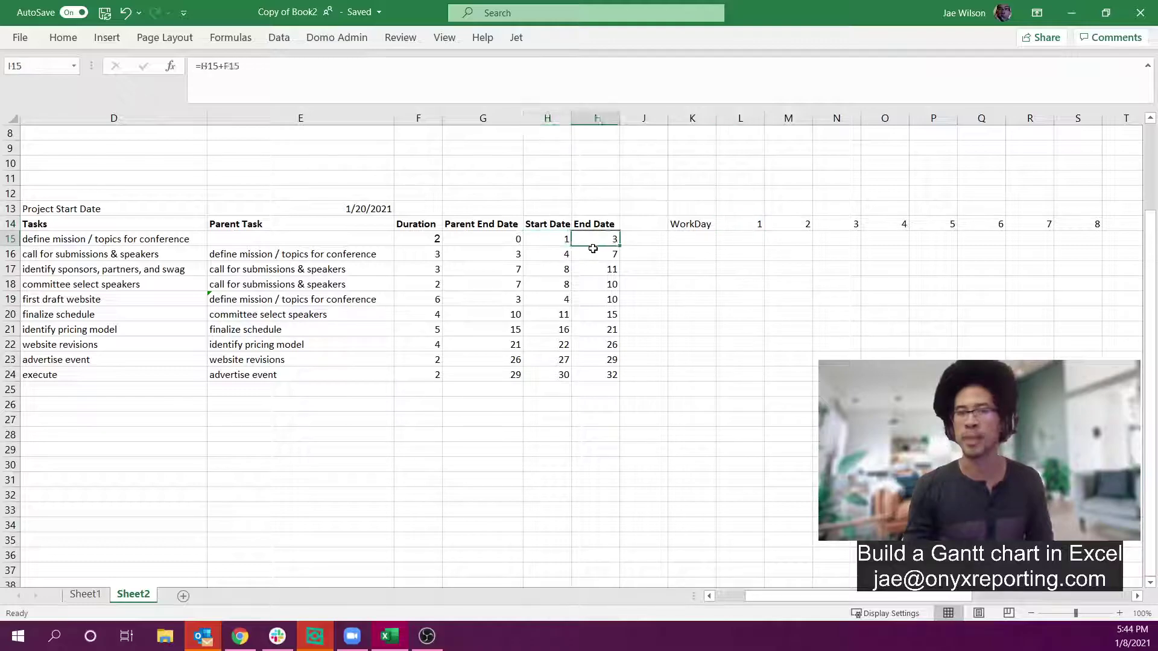
# Step: Begin an IF formula in L15 with an AND test whose first condition is L$14>=$H15
pyautogui.click(733, 249)
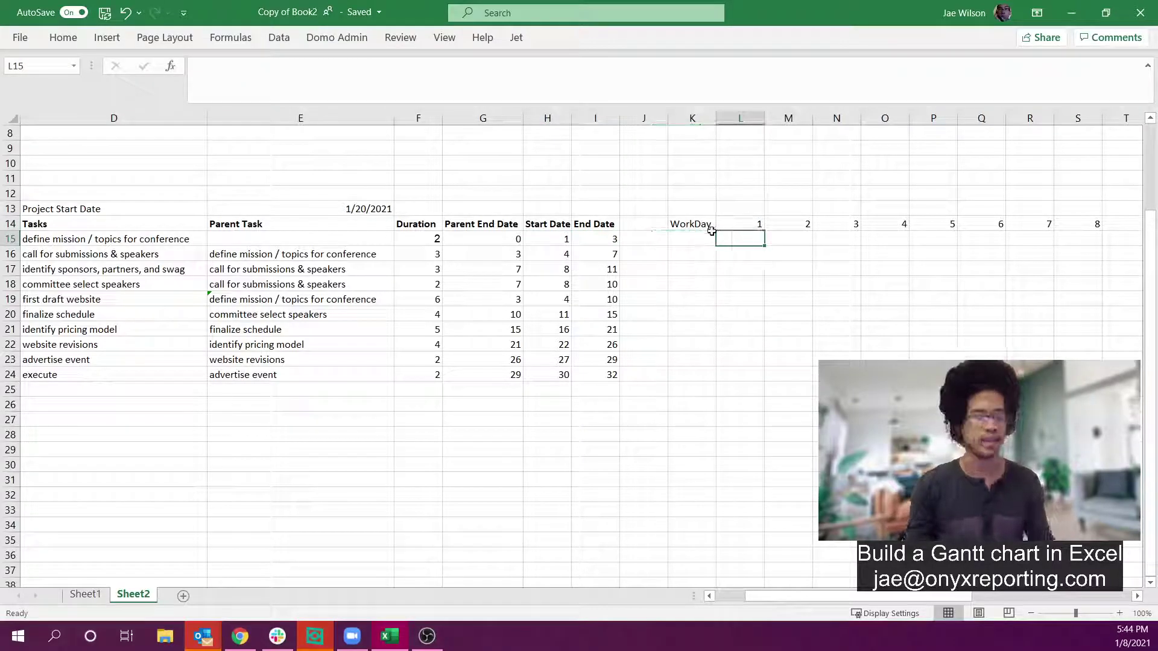
pyautogui.write('=if(')
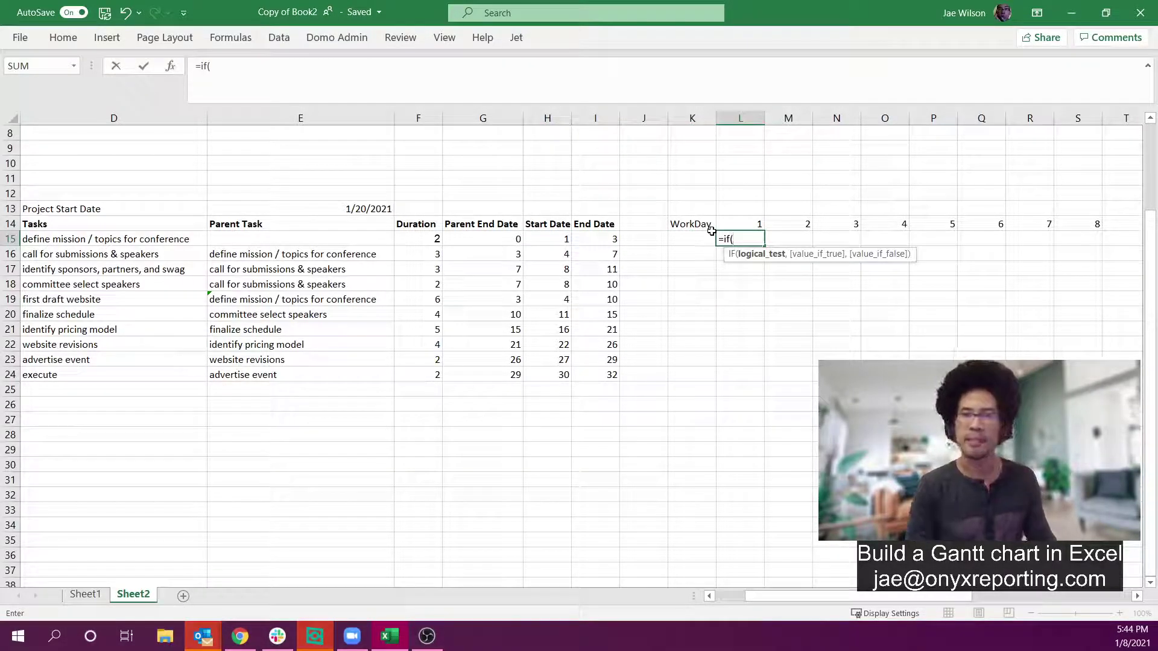
pyautogui.press('Up')
pyautogui.press('F4')
pyautogui.press('F4')
pyautogui.press('BackSpace')
pyautogui.press('BackSpace')
pyautogui.press('BackSpace')
pyautogui.press('BackSpace')
pyautogui.write('AND(')
pyautogui.press('Up')
pyautogui.press('F4')
pyautogui.press('F4')
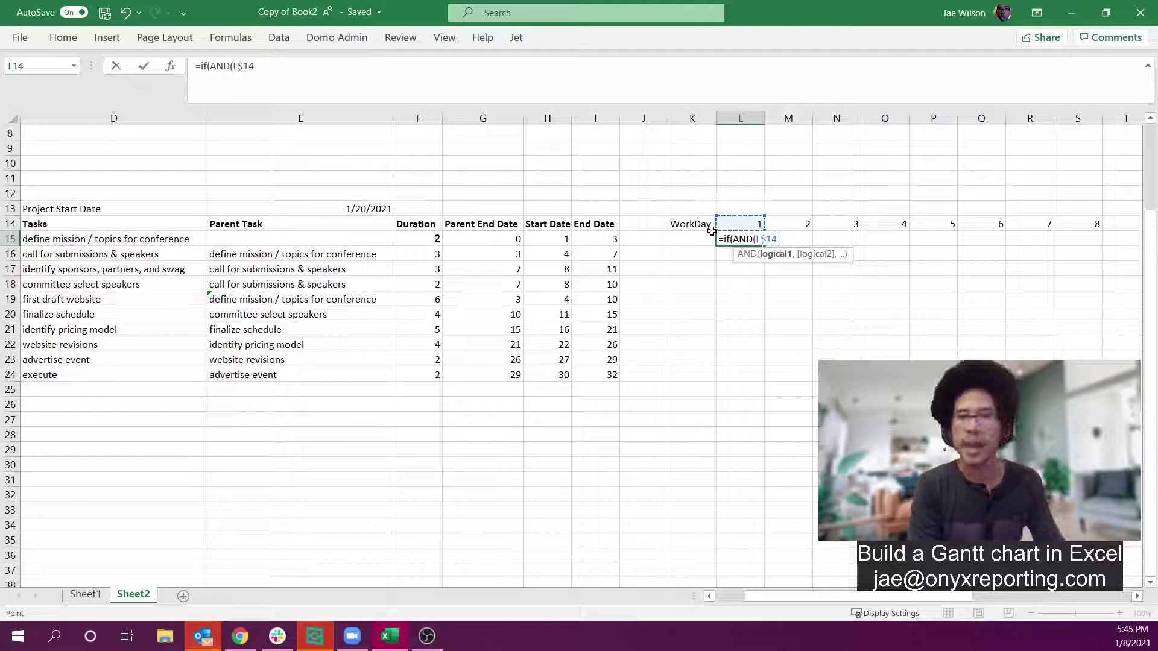
pyautogui.write(',')
pyautogui.press('BackSpace')
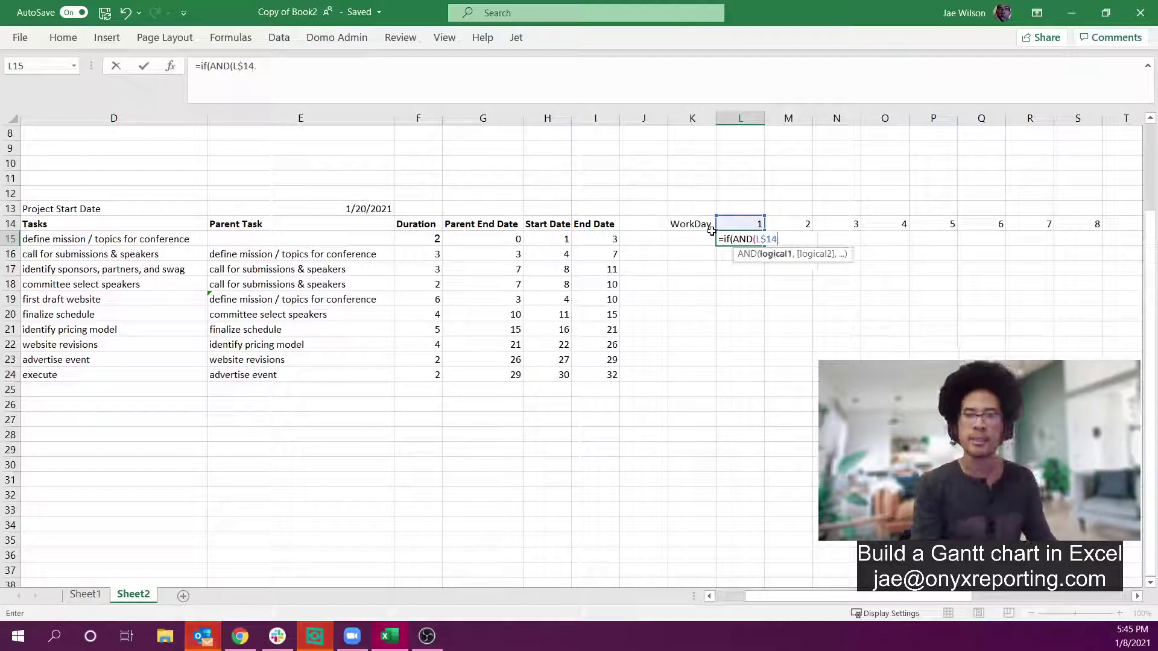
pyautogui.write('>=')
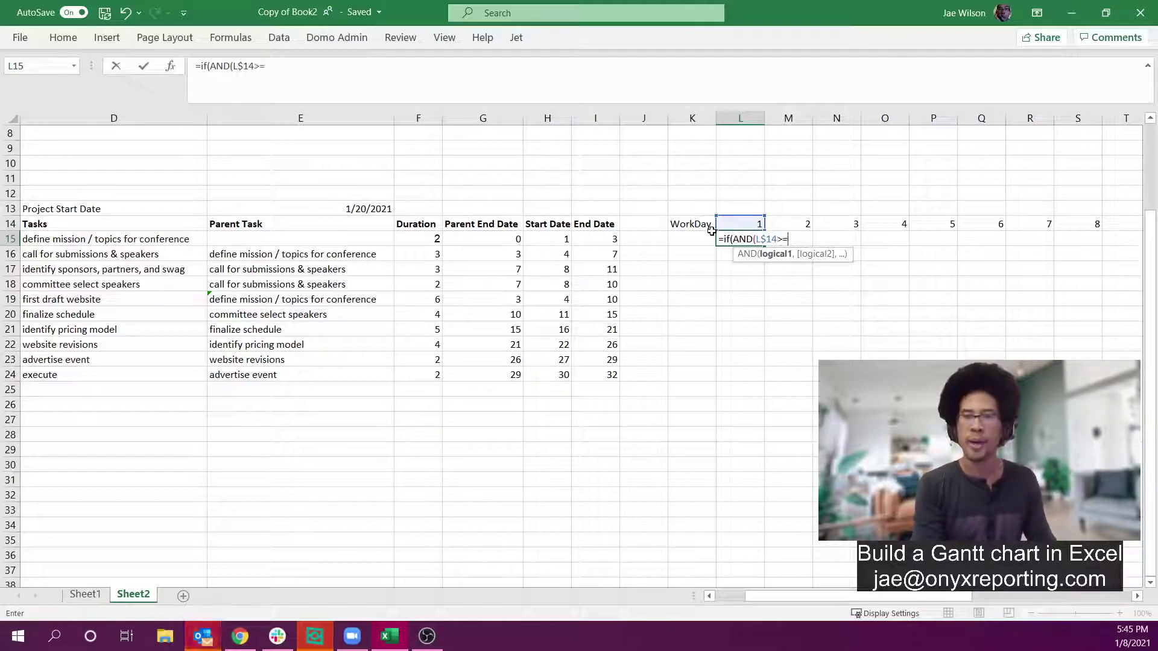
pyautogui.click(561, 237)
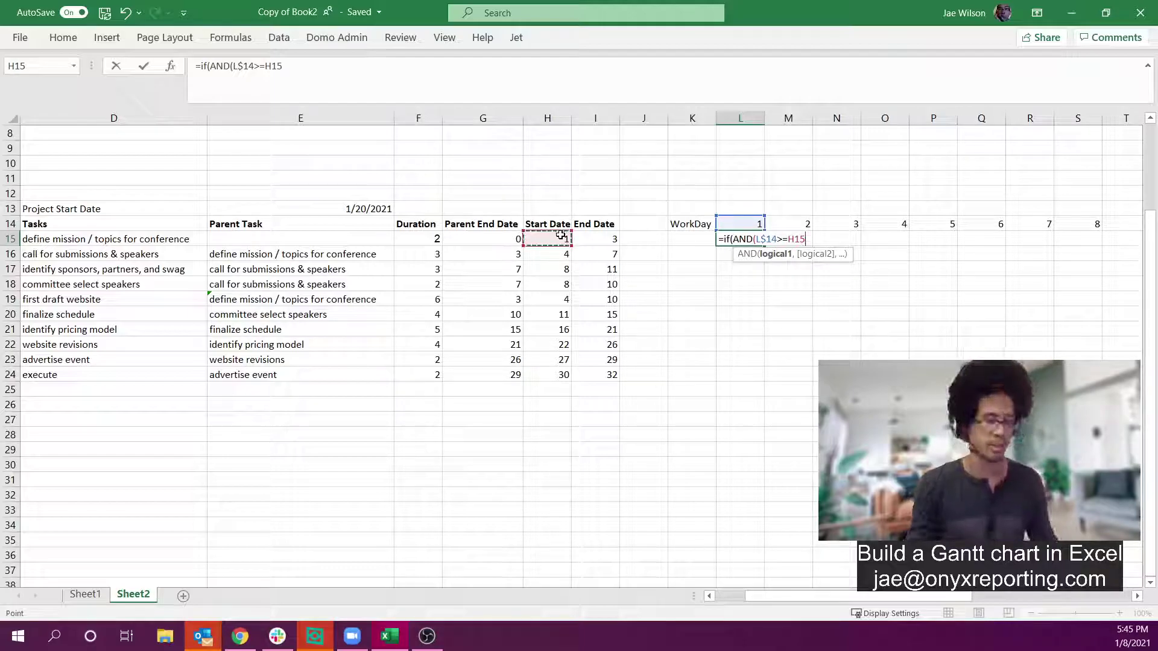
pyautogui.press('F4')
pyautogui.press('F4')
pyautogui.press('F4')
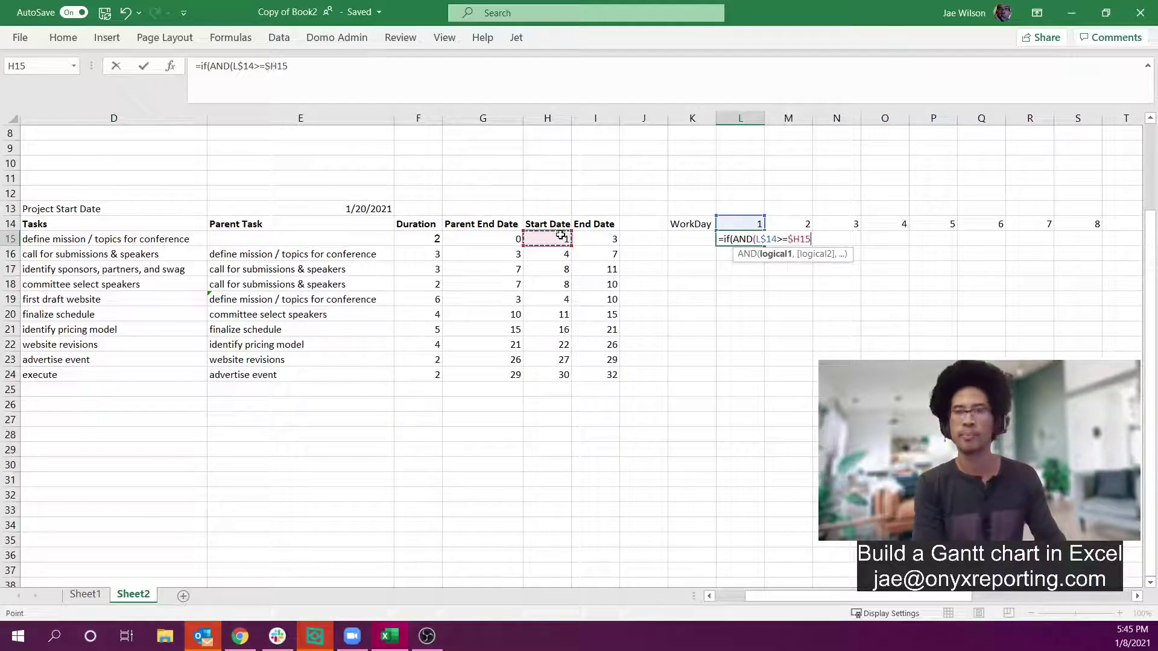
pyautogui.write(',')
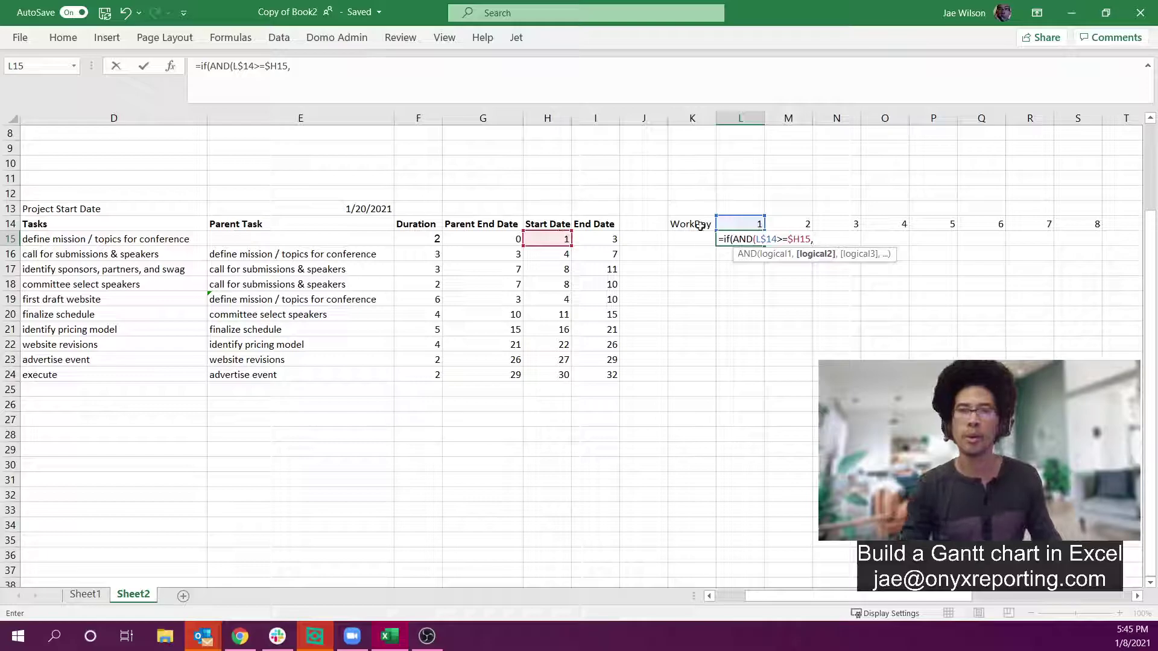
# Step: Complete the AND test in L15's IF formula with a second condition, L$14<=$I15, against the task's End Date
pyautogui.click(720, 227)
pyautogui.press('F4')
pyautogui.press('F4')
pyautogui.write('<=')
pyautogui.click(596, 239)
pyautogui.press('F4')
pyautogui.press('F4')
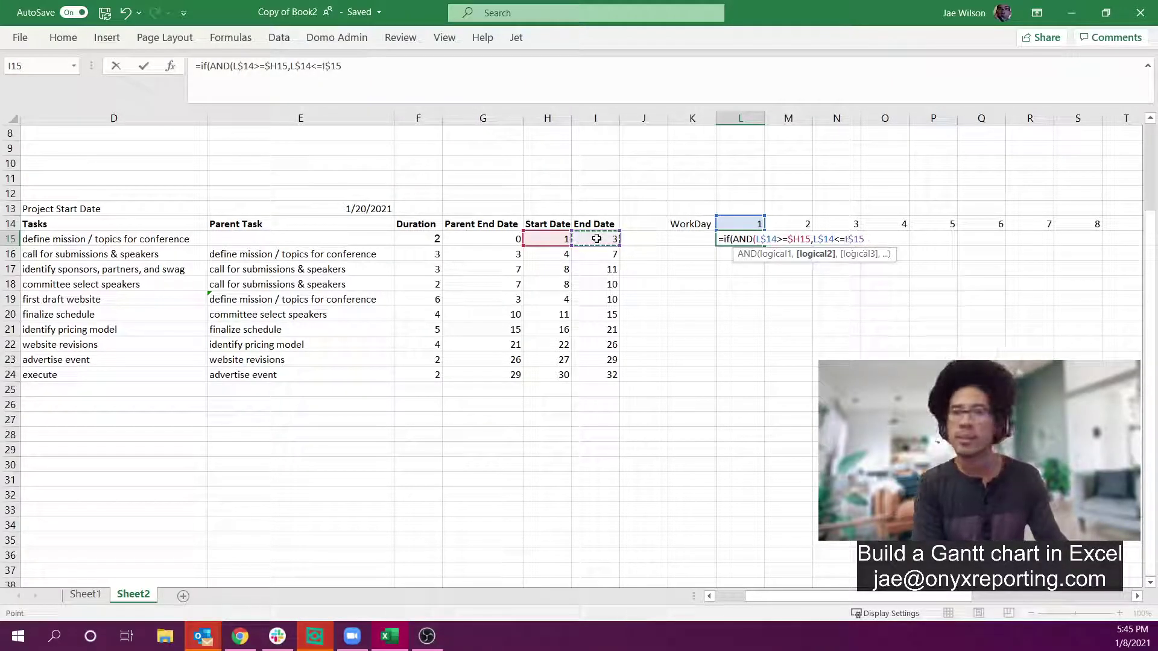
pyautogui.write(')')
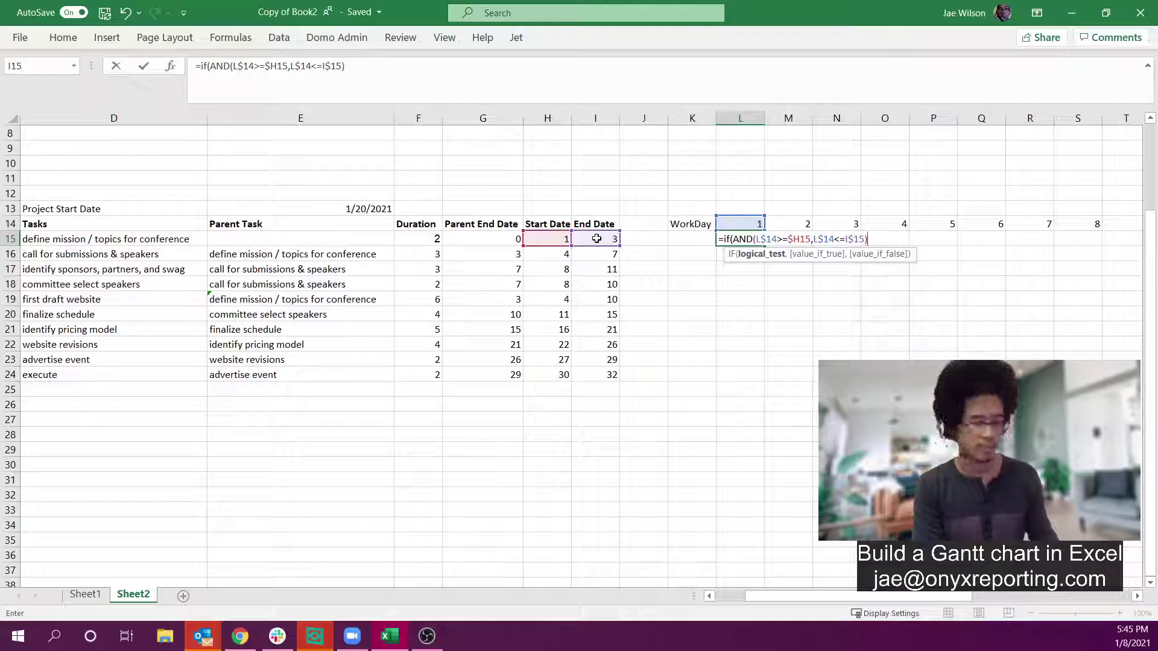
# Step: Return "working" when the AND test is true and fill the L15 formula across all tasks for WorkDays 1 to 8
pyautogui.write(', "working')
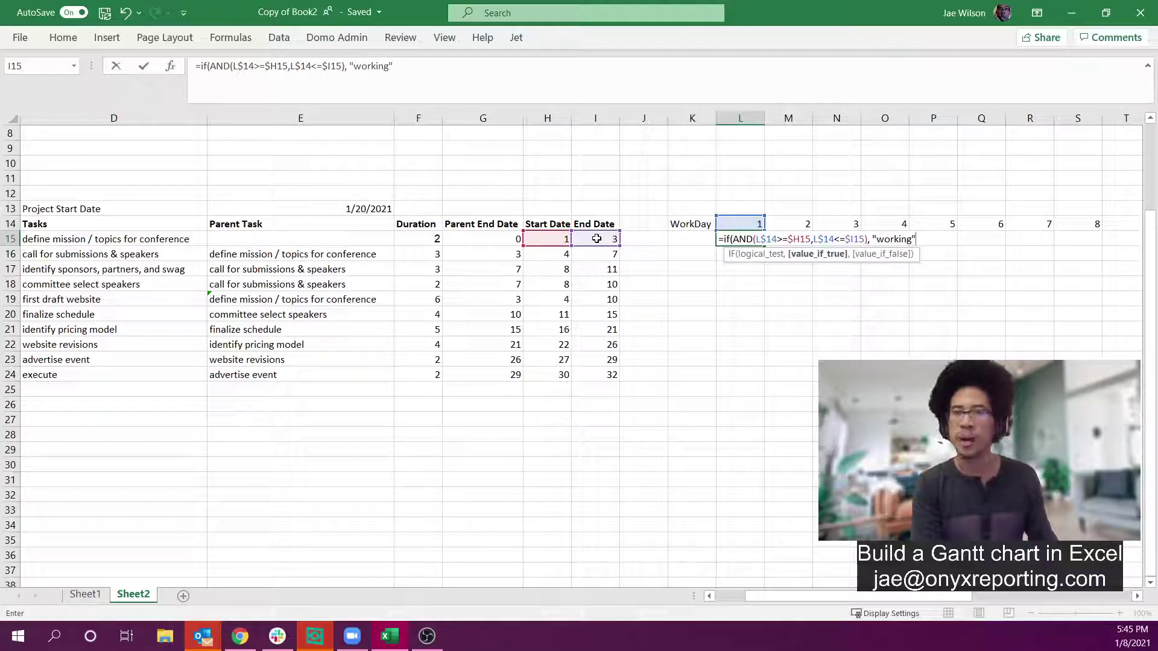
pyautogui.press('Return')
pyautogui.press('Return')
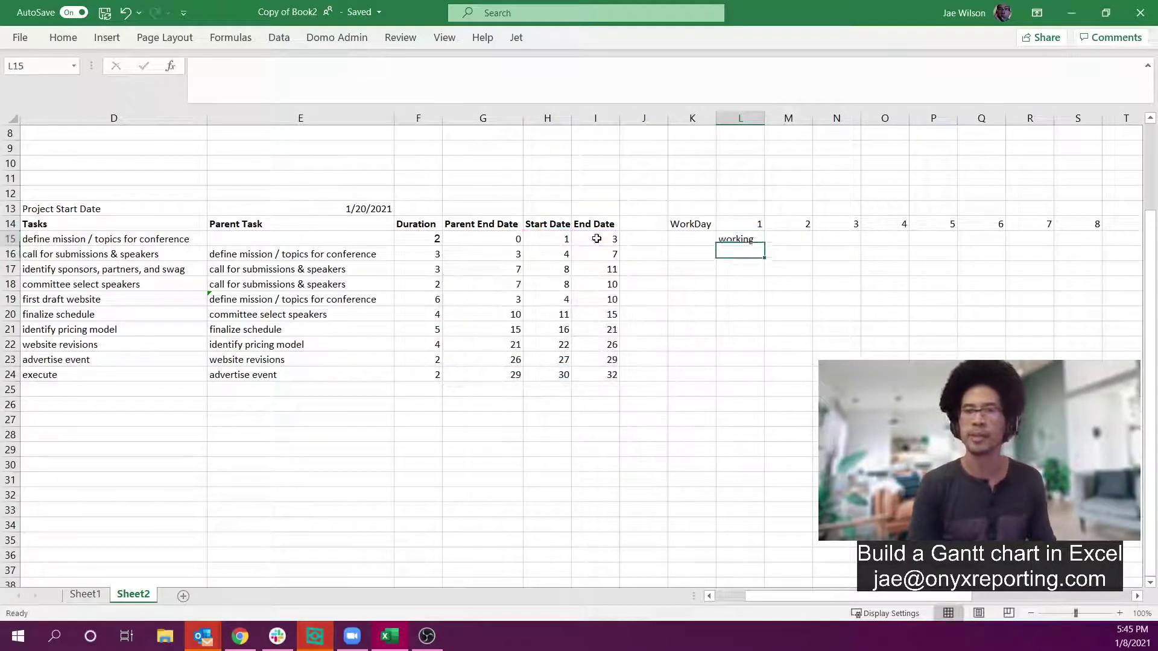
pyautogui.press('Up')
pyautogui.moveTo(765, 245); pyautogui.dragTo(1082, 375)
# Step: Add "" as the false value in L15's IF formula and refill it through S24
pyautogui.click(741, 239)
pyautogui.click(428, 65)
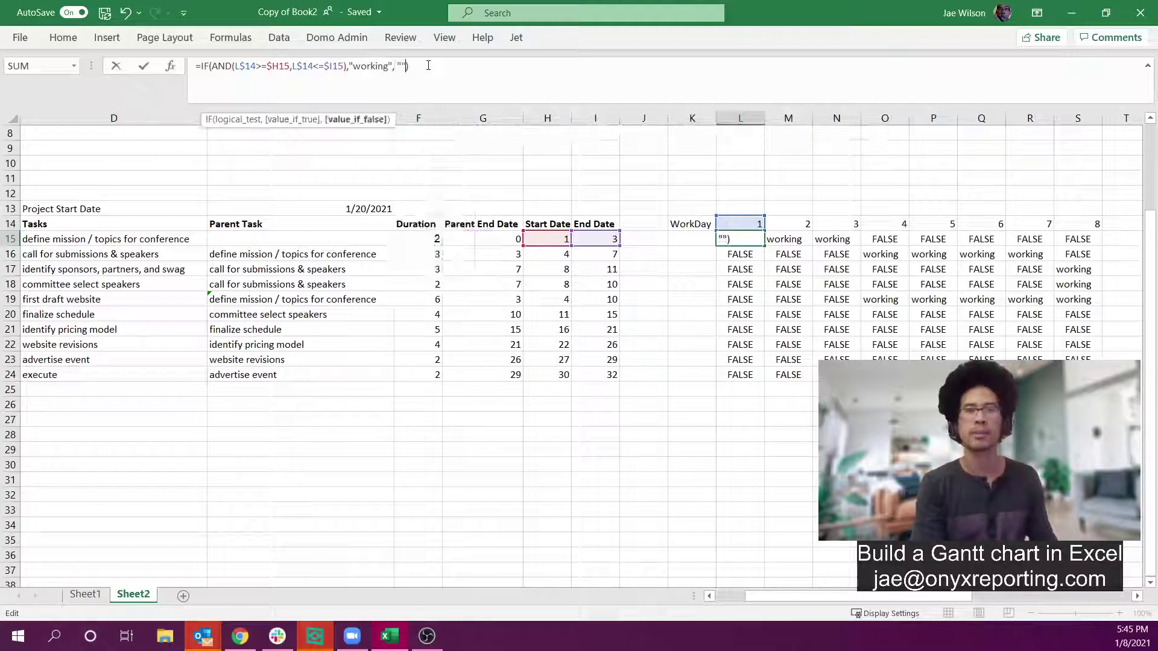
pyautogui.press('Return')
pyautogui.click(728, 243)
pyautogui.moveTo(764, 246); pyautogui.dragTo(739, 240)
pyautogui.click(1101, 242)
pyautogui.moveTo(1102, 248); pyautogui.dragTo(1104, 377)
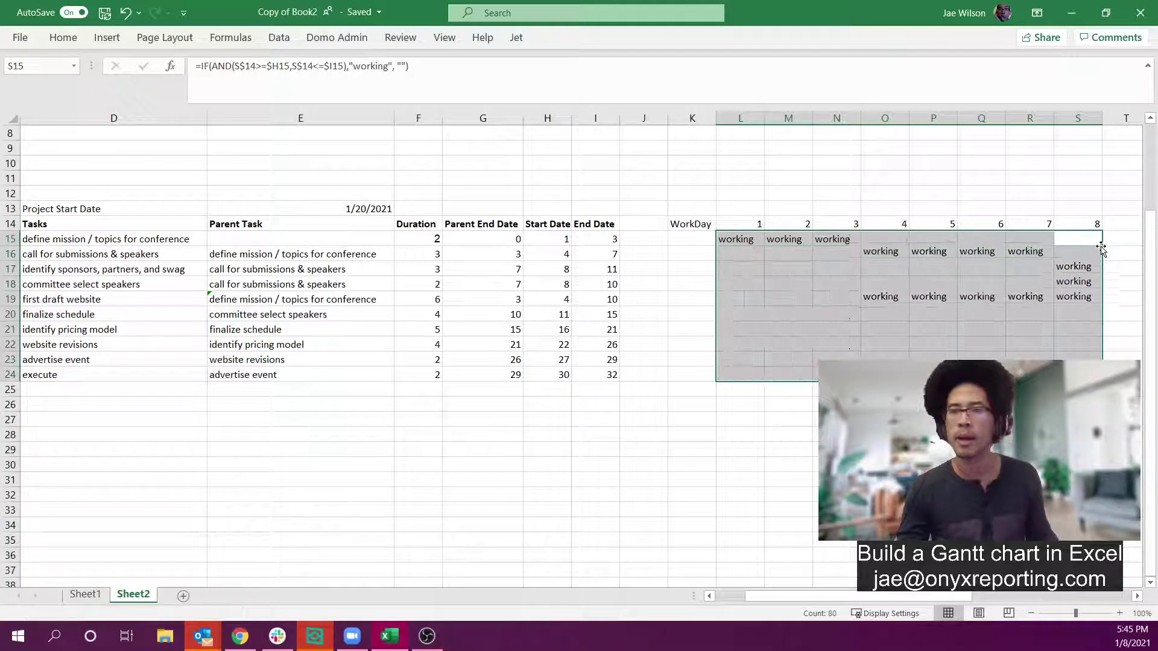
pyautogui.click(884, 450)
# Step: Compare the working marks in the grid with the Start Date and End Date of the first five tasks
pyautogui.click(547, 259)
pyautogui.click(552, 239)
pyautogui.moveTo(554, 236); pyautogui.dragTo(597, 254)
pyautogui.moveTo(859, 254); pyautogui.dragTo(1025, 254)
pyautogui.click(576, 273)
pyautogui.click(561, 272)
pyautogui.click(591, 270)
pyautogui.moveTo(1070, 269); pyautogui.dragTo(1068, 300)
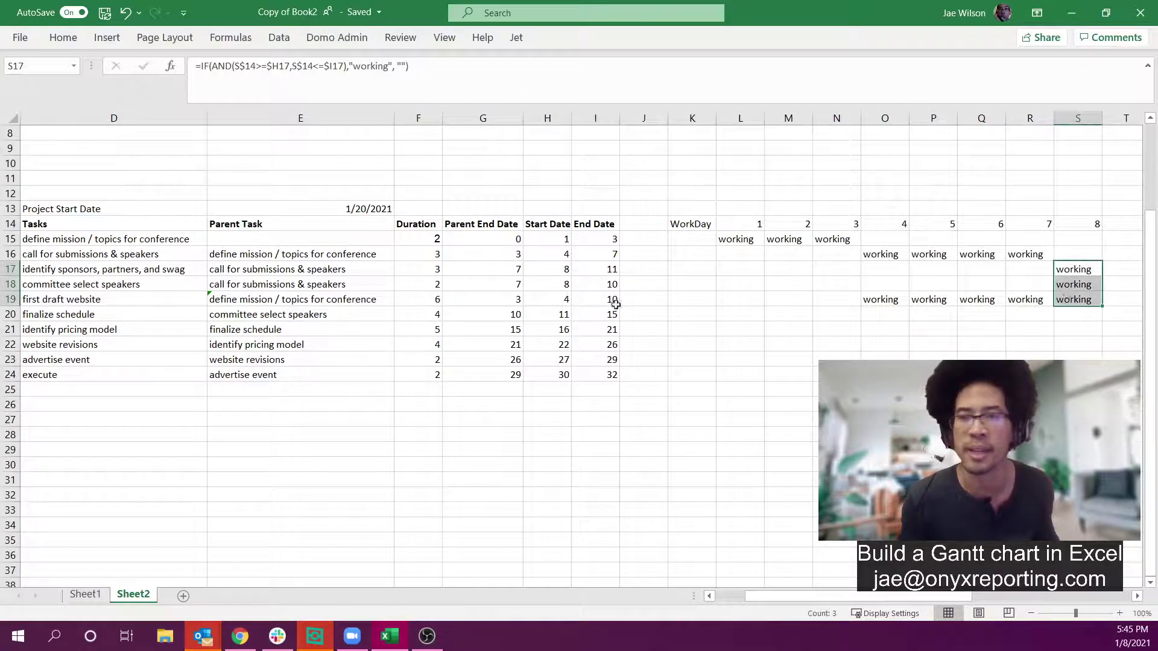
pyautogui.moveTo(551, 300); pyautogui.dragTo(597, 300)
pyautogui.moveTo(879, 297); pyautogui.dragTo(1070, 292)
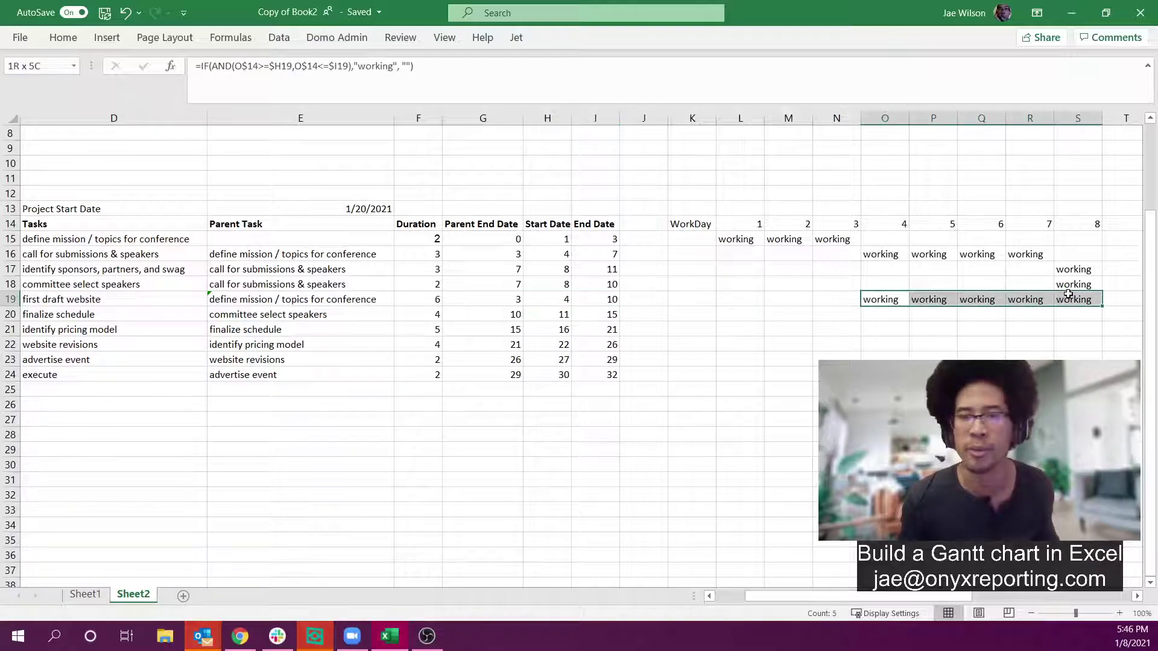
# Step: Set the Duration of identify sponsors, partners, and swag to 2 and of call for submissions & speakers to 2
pyautogui.click(423, 285)
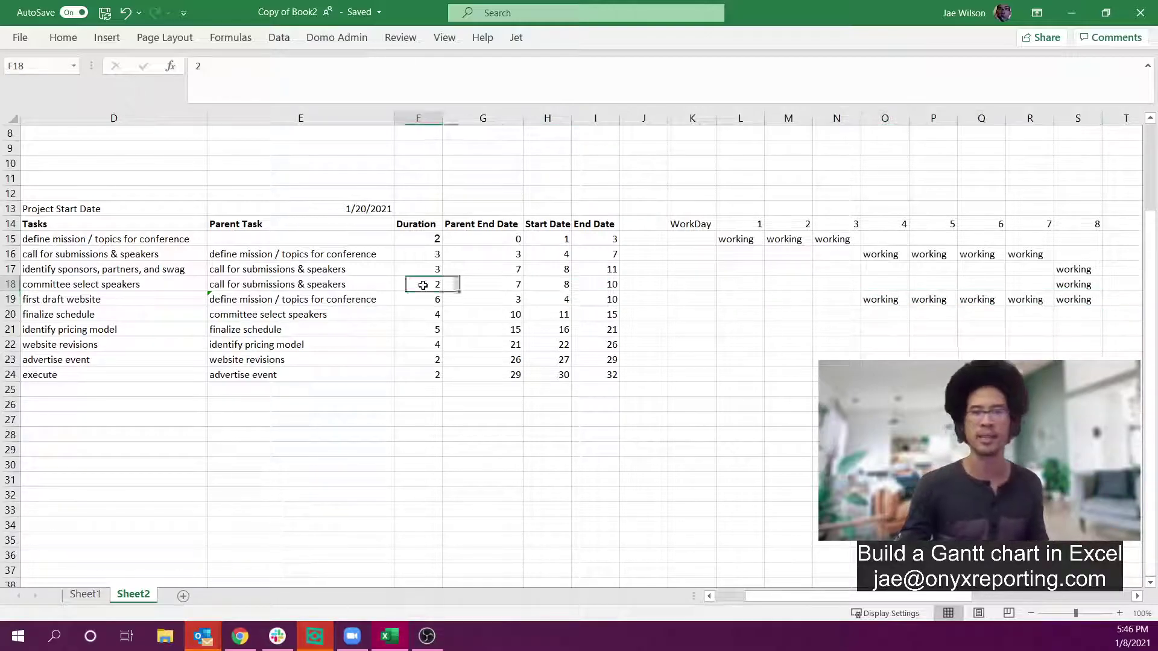
pyautogui.press('Up')
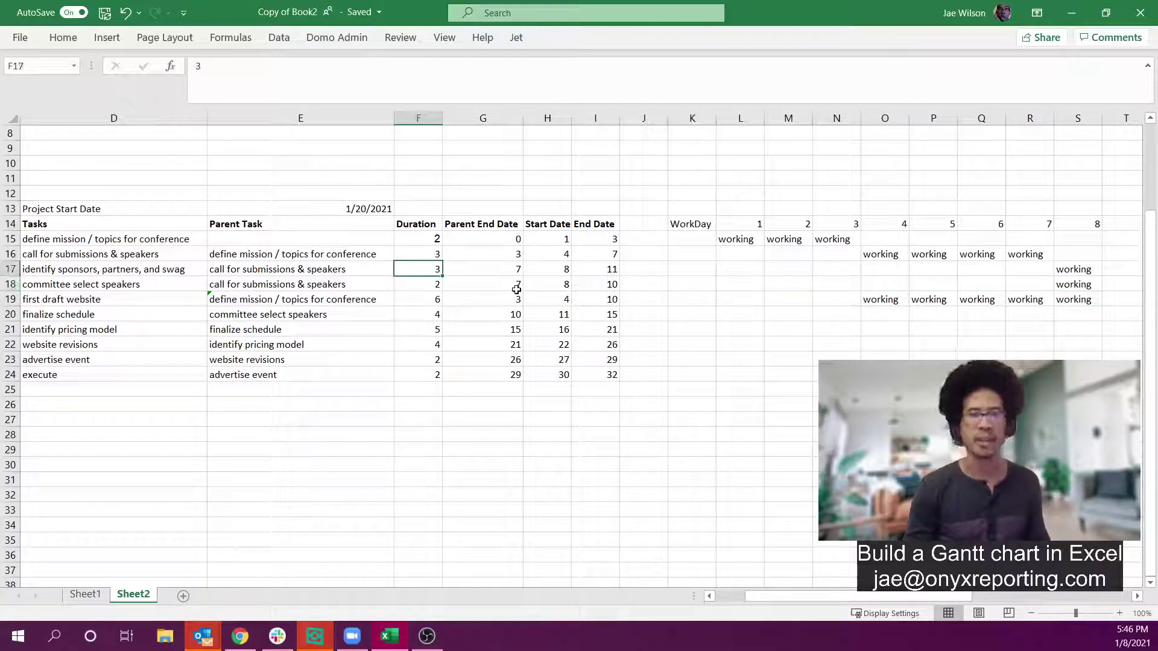
pyautogui.write('2')
pyautogui.press('Return')
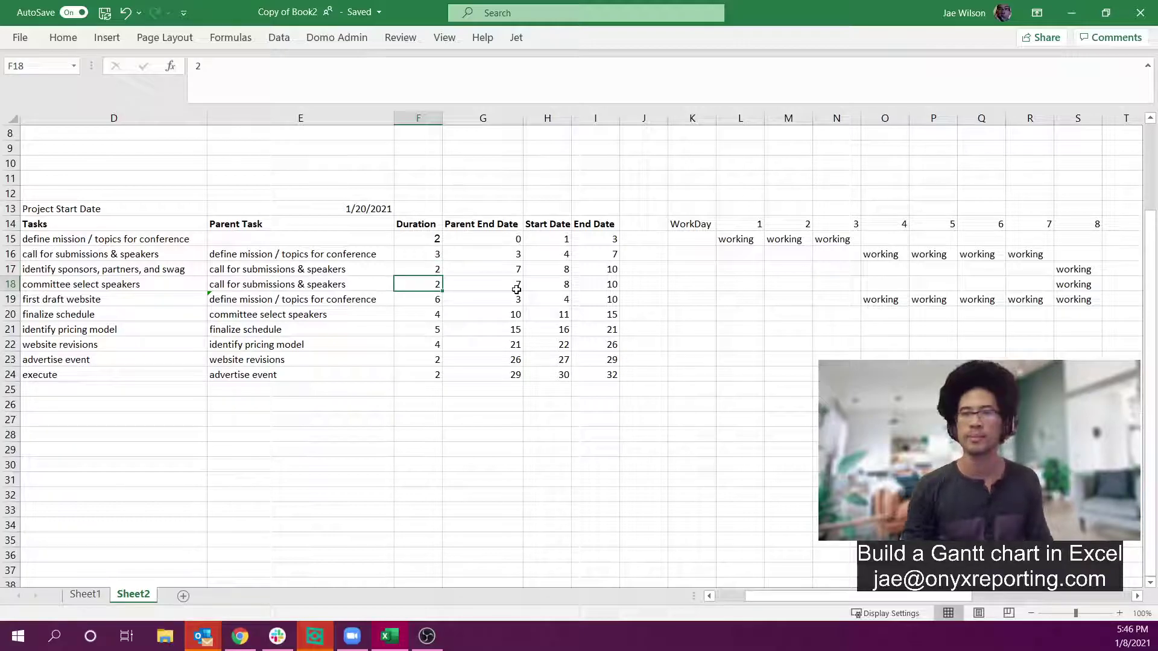
pyautogui.click(411, 256)
pyautogui.write('2')
pyautogui.press('Return')
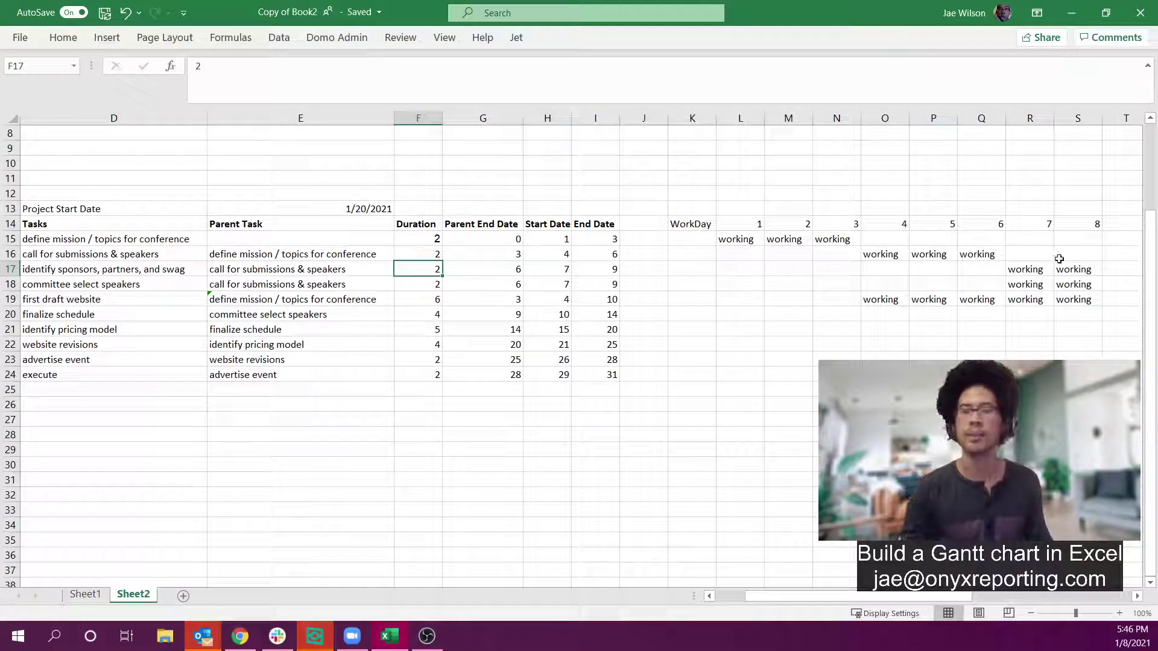
# Step: Extend the working formula for all tasks from WorkDay 8 out to WorkDay 31 in column AP
pyautogui.moveTo(737, 239)
pyautogui.mouseDown()
pyautogui.moveTo(1091, 323)
pyautogui.moveTo(1092, 298)
pyautogui.moveTo(1104, 379)
pyautogui.moveTo(1156, 375)
pyautogui.moveTo(1061, 374)
pyautogui.mouseUp()
pyautogui.moveTo(1008, 207); pyautogui.dragTo(1110, 374)
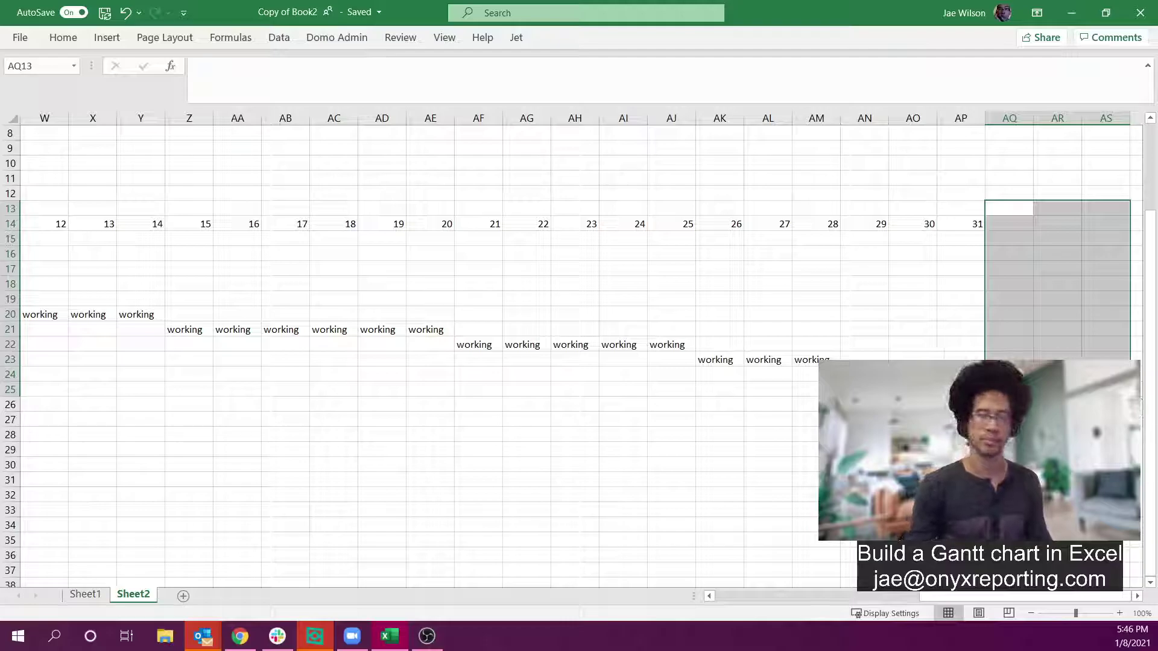
pyautogui.hotkey('ctrl', 'Left')
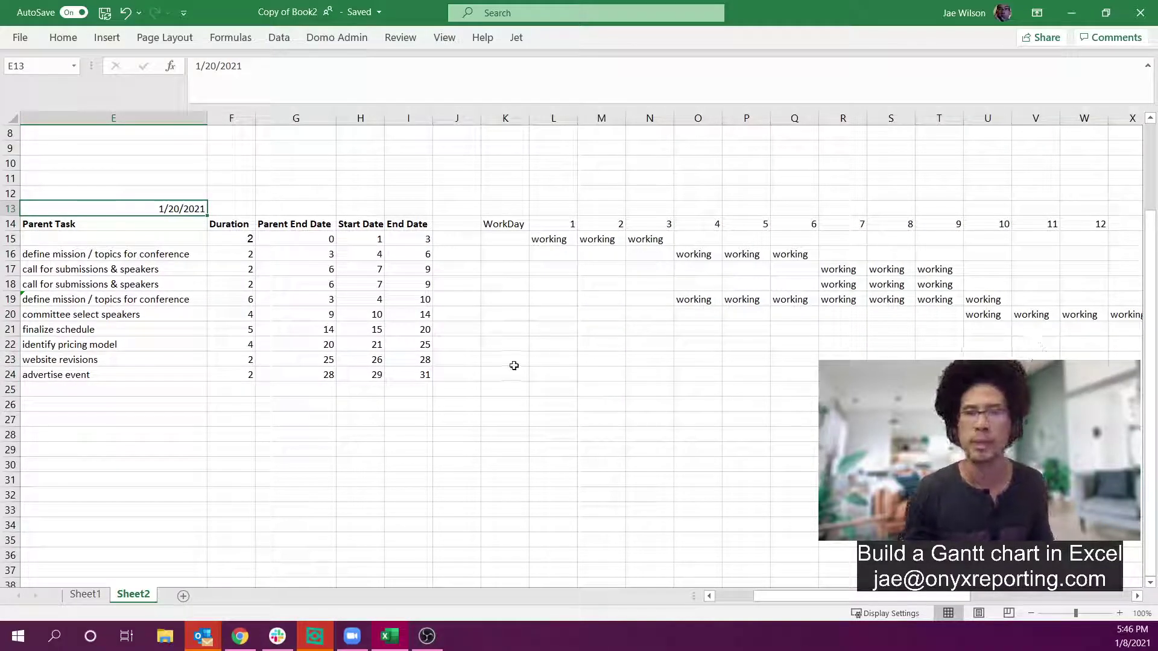
# Step: Make the WorkDay header in K14 bold
pyautogui.click(678, 374)
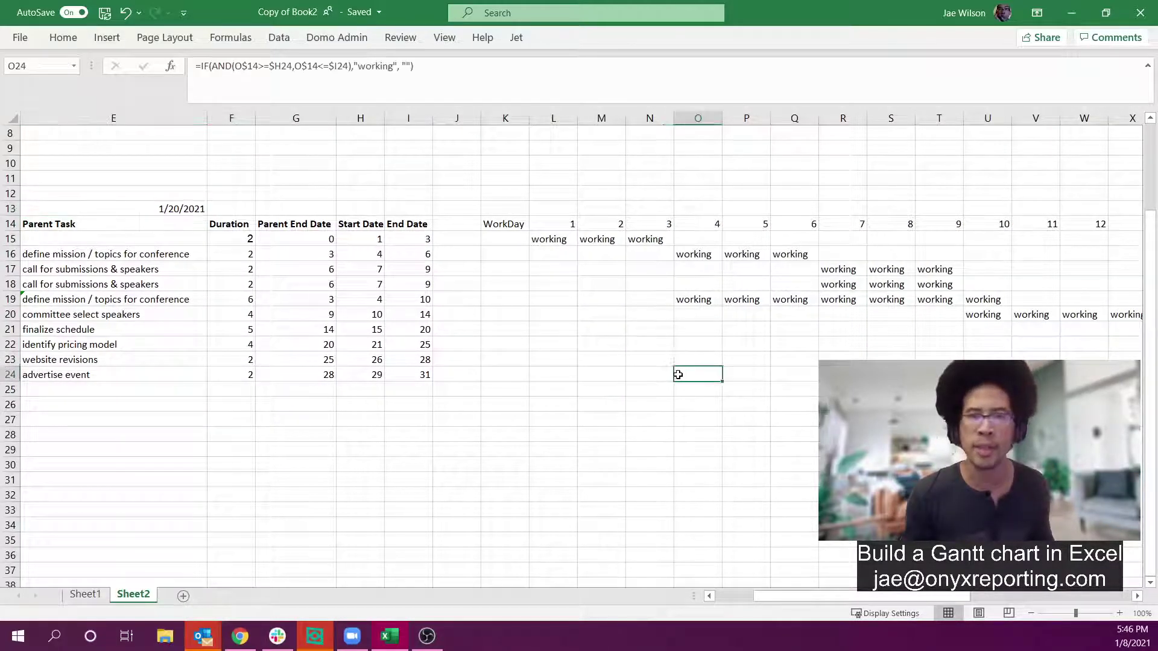
pyautogui.click(508, 225)
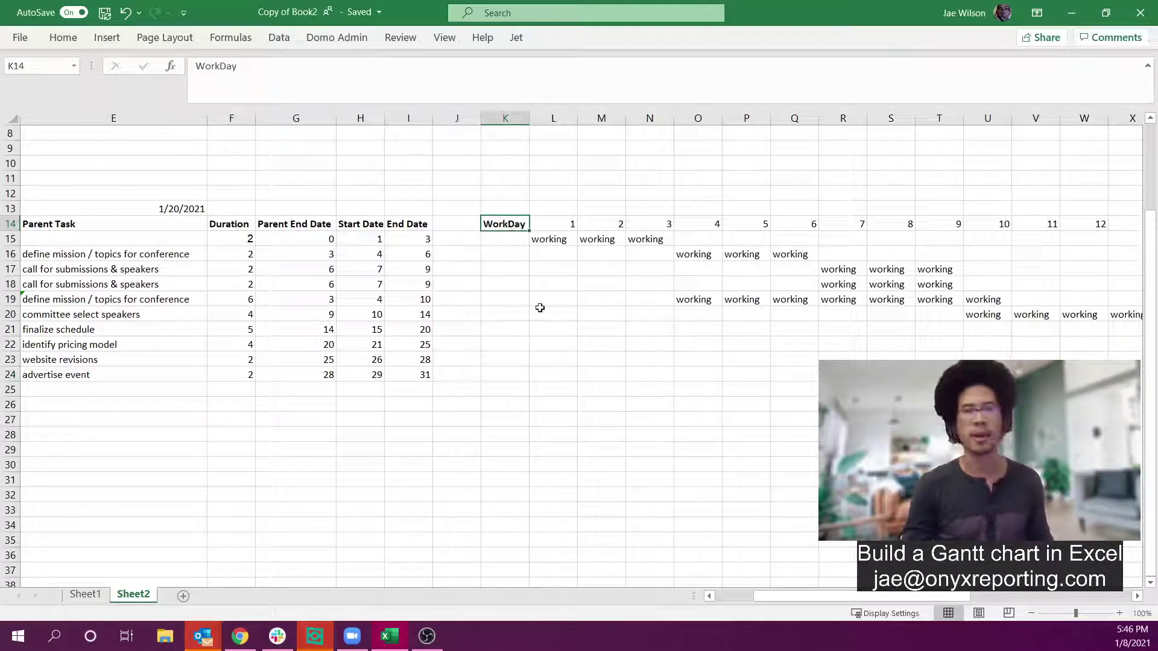
pyautogui.click(553, 331)
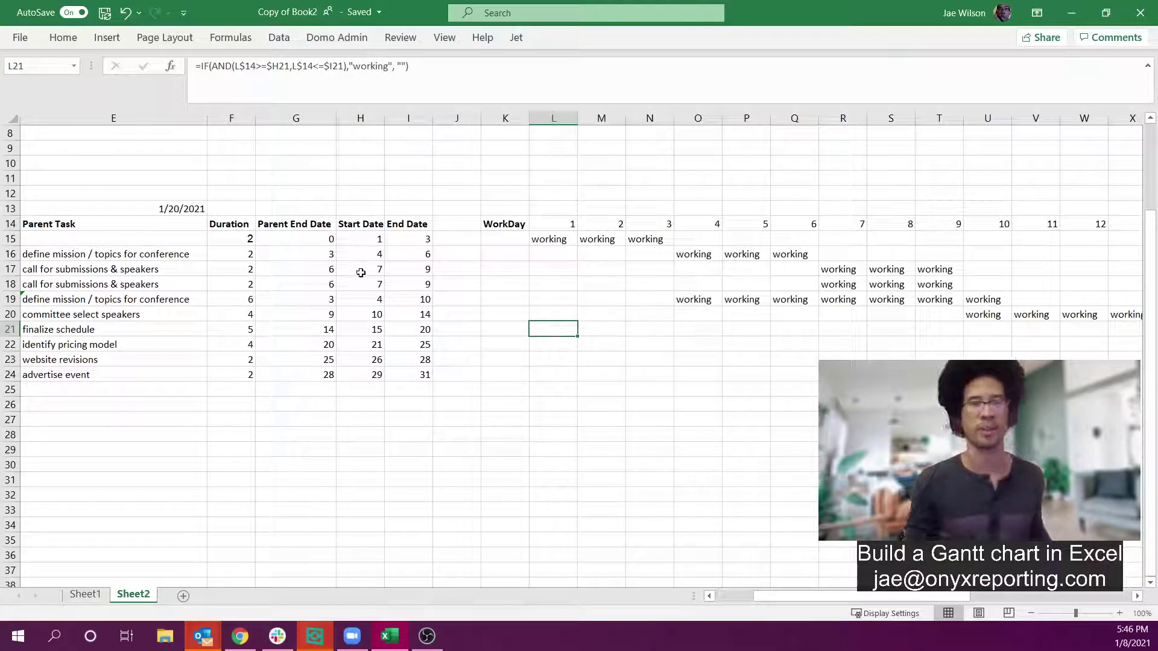
# Step: Examine the Start Date and End Date day numbers and the empty row 13 between Project Start Date and the WorkDay grid
pyautogui.moveTo(362, 239); pyautogui.dragTo(377, 363)
pyautogui.moveTo(410, 239); pyautogui.dragTo(404, 372)
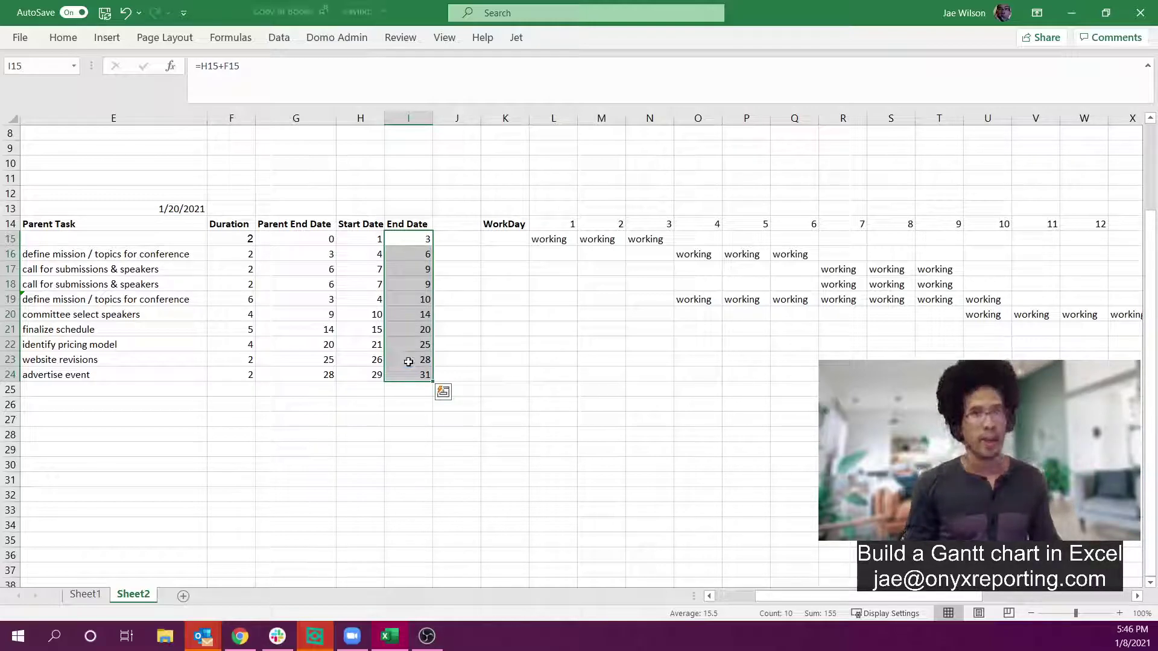
pyautogui.click(499, 207)
pyautogui.press('Left')
pyautogui.press('Left')
pyautogui.press('Left')
pyautogui.press('Left')
pyautogui.press('Left')
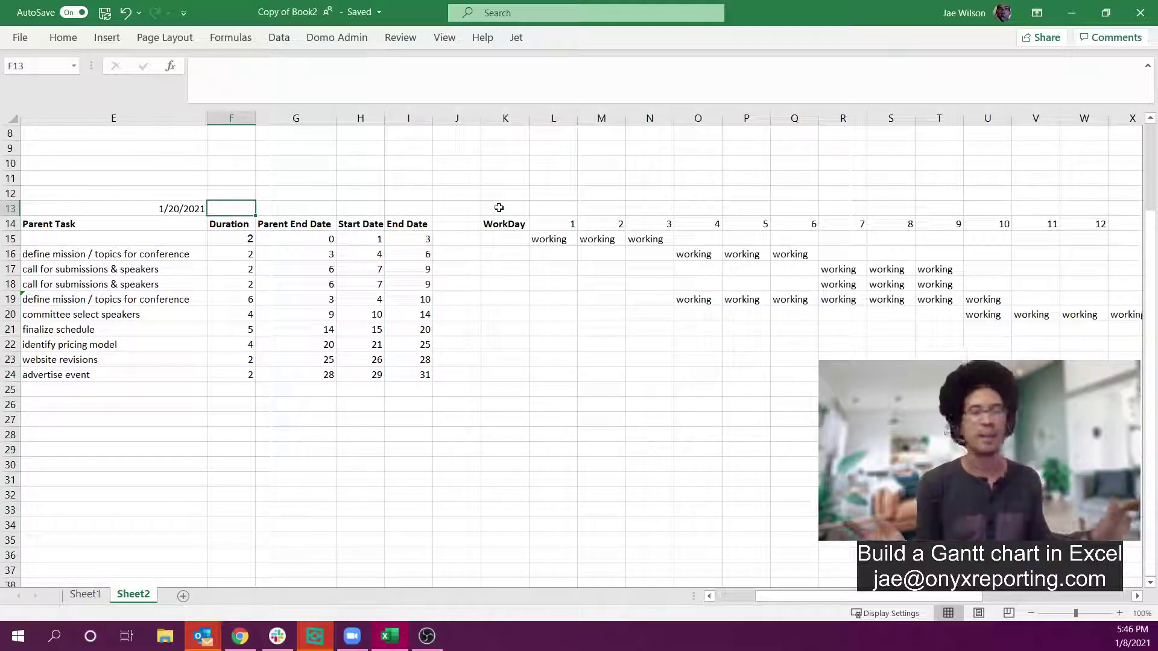
pyautogui.press('Right')
pyautogui.press('Right')
pyautogui.press('Right')
pyautogui.press('Right')
pyautogui.press('Right')
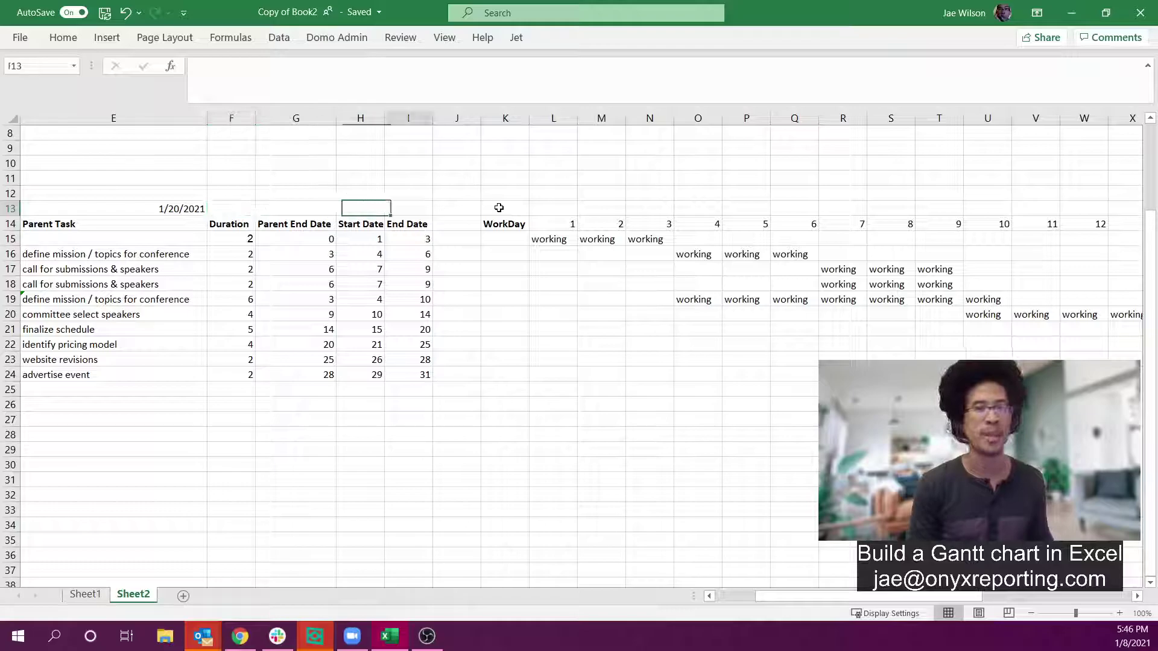
# Step: Link K13 to the Project Start Date with the absolute reference =$E$13
pyautogui.write('=')
pyautogui.press('Left')
pyautogui.press('Left')
pyautogui.press('Left')
pyautogui.press('Left')
pyautogui.press('Left')
pyautogui.press('Left')
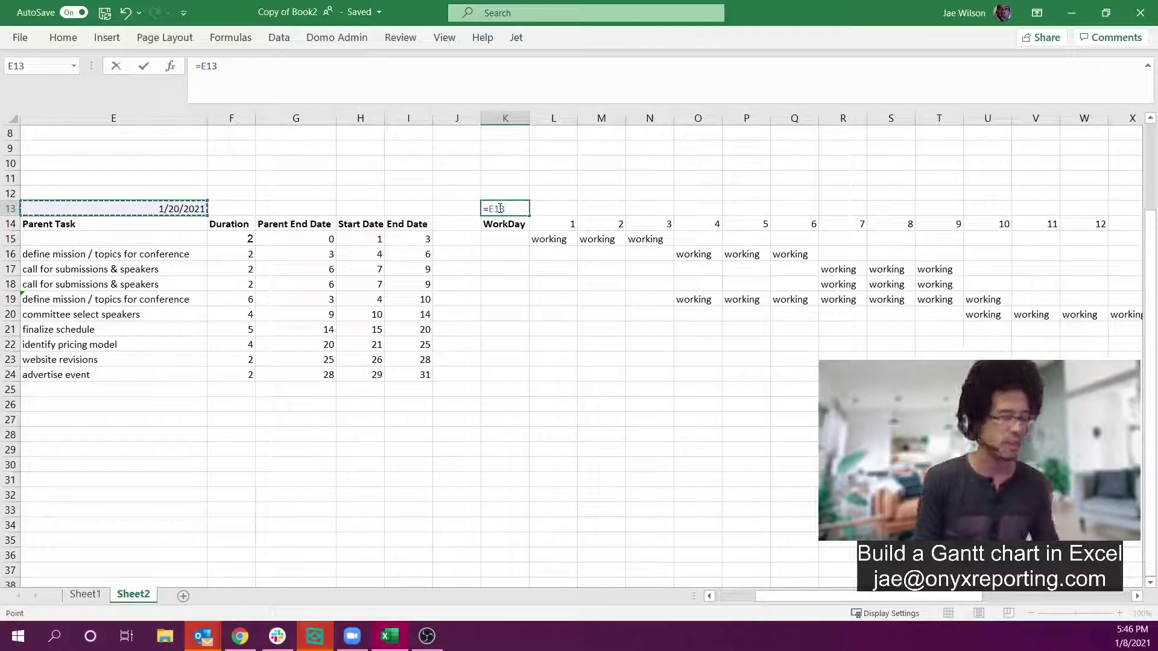
pyautogui.press('Return')
# Step: Enter =K13+1 in L13 and fill it along the row to the WorkDay 31 column
pyautogui.press('Up')
pyautogui.press('Right')
pyautogui.write('=')
pyautogui.press('Left')
pyautogui.write('+1')
pyautogui.press('Return')
pyautogui.press('Up')
pyautogui.moveTo(587, 217); pyautogui.dragTo(965, 240)
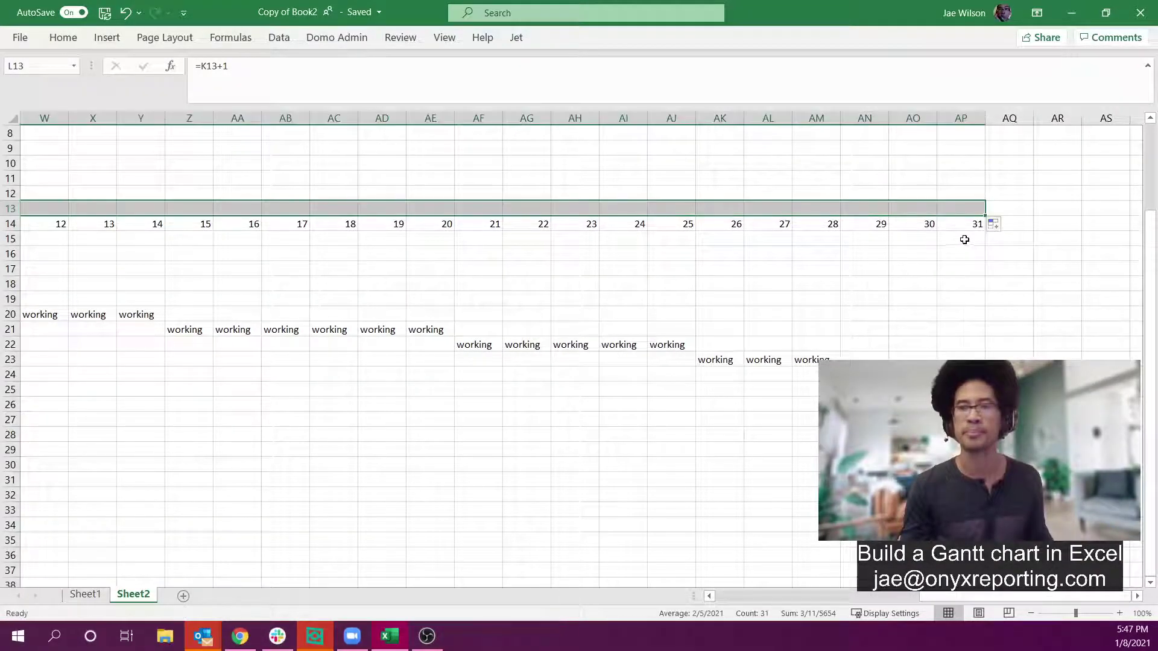
# Step: Move the row of dates K13:AP13 up to row 12
pyautogui.press('Left')
pyautogui.press('Right')
pyautogui.press('Left')
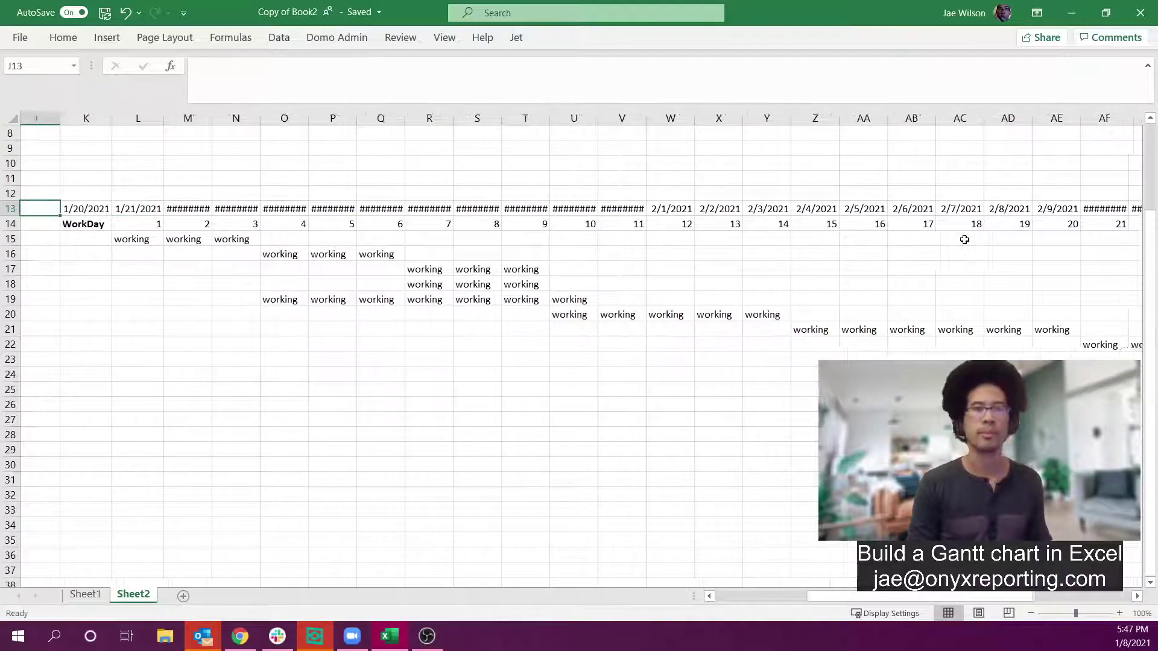
pyautogui.press('Left')
pyautogui.press('Right')
pyautogui.hotkey('ctrl', 'shift', 'Right')
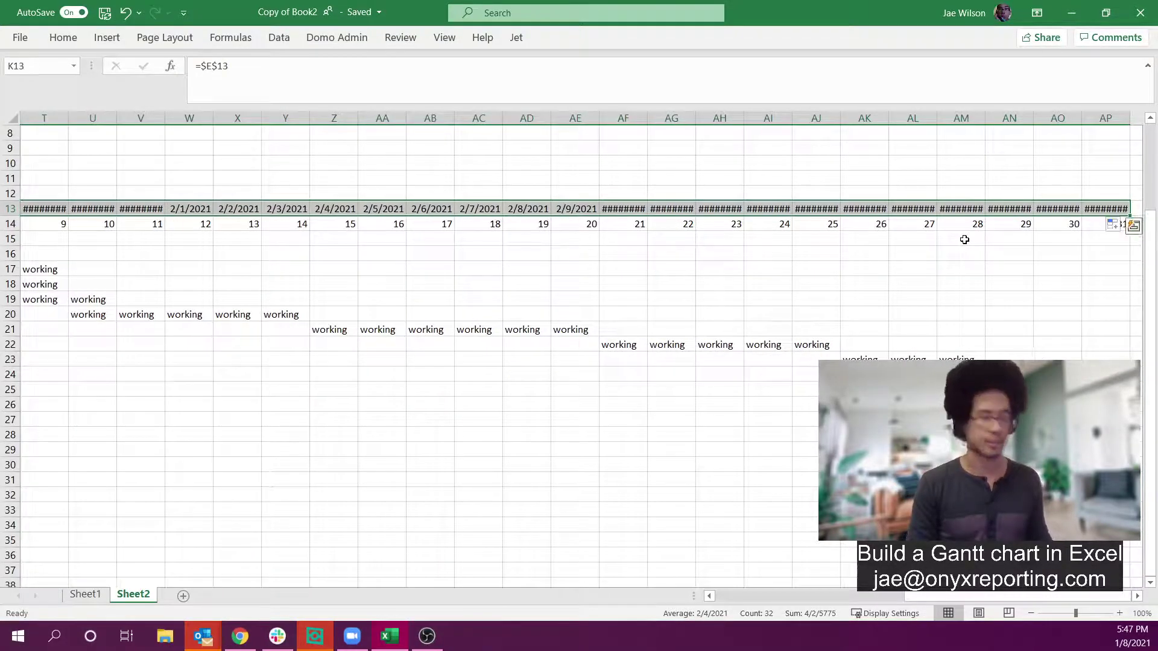
pyautogui.hotkey('ctrl', 'x')
pyautogui.press('Up')
pyautogui.hotkey('ctrl', 'v')
# Step: Label the date row by entering Date in J12
pyautogui.press('Left')
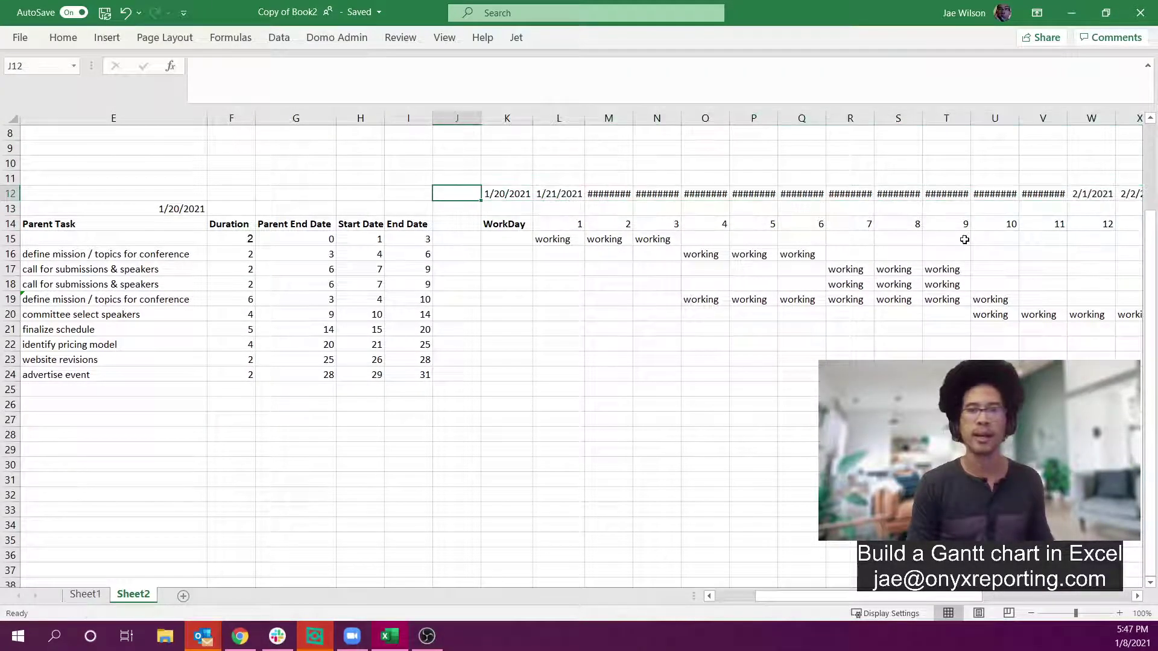
pyautogui.write('Date')
pyautogui.press('Return')
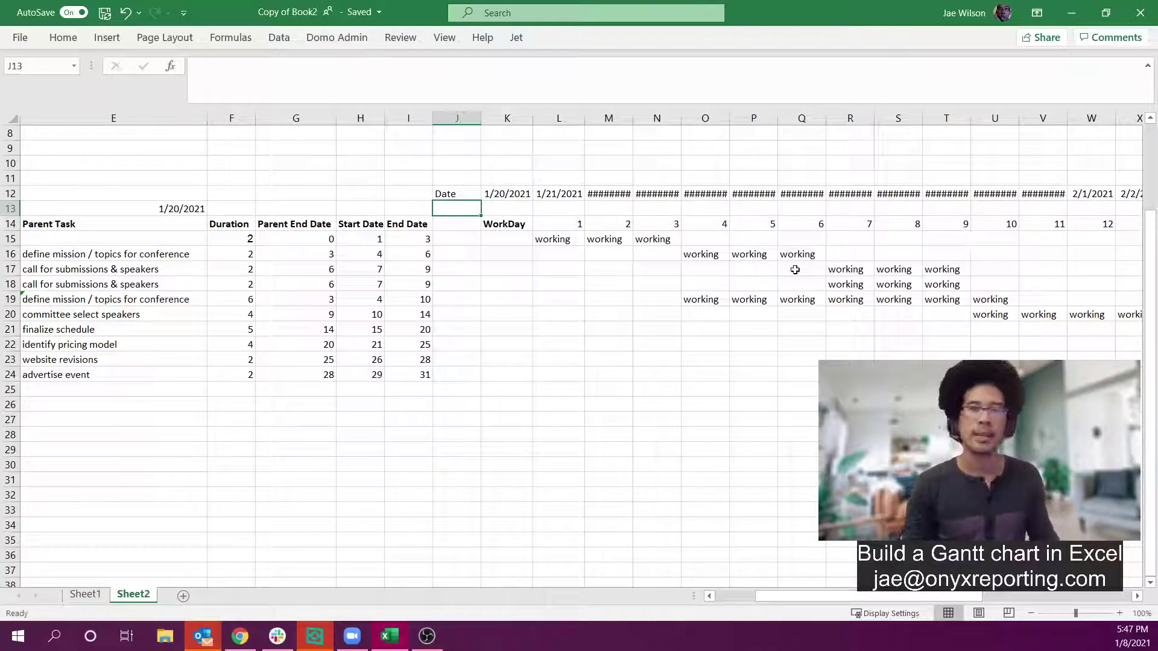
# Step: Move the project start date formula from K12 to L12, above WorkDay 1
pyautogui.click(505, 224)
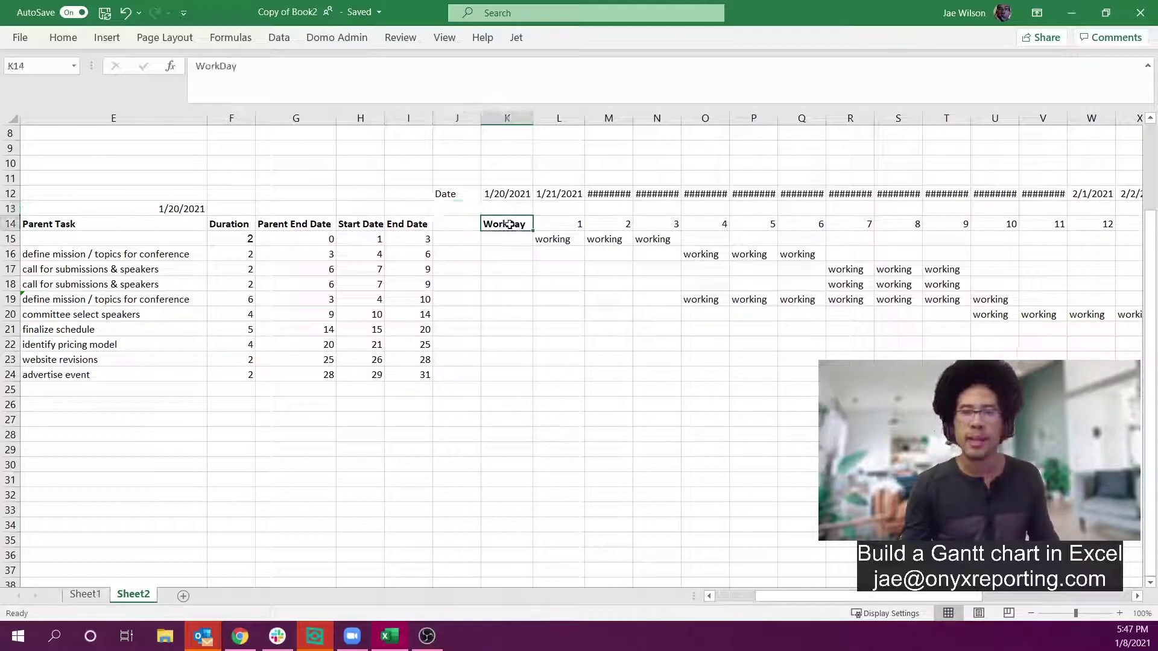
pyautogui.click(508, 194)
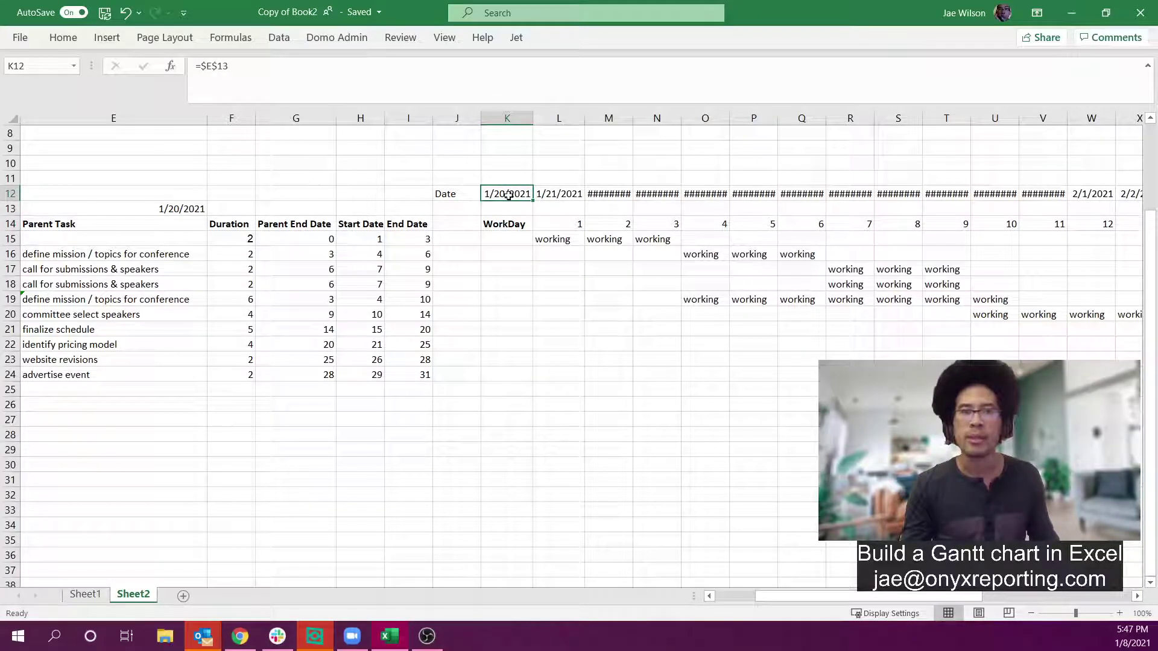
pyautogui.hotkey('ctrl', 'x')
pyautogui.press('Right')
pyautogui.hotkey('ctrl', 'v')
# Step: Repair the broken date sequence by copying the formula from N12 into M12
pyautogui.press('Right')
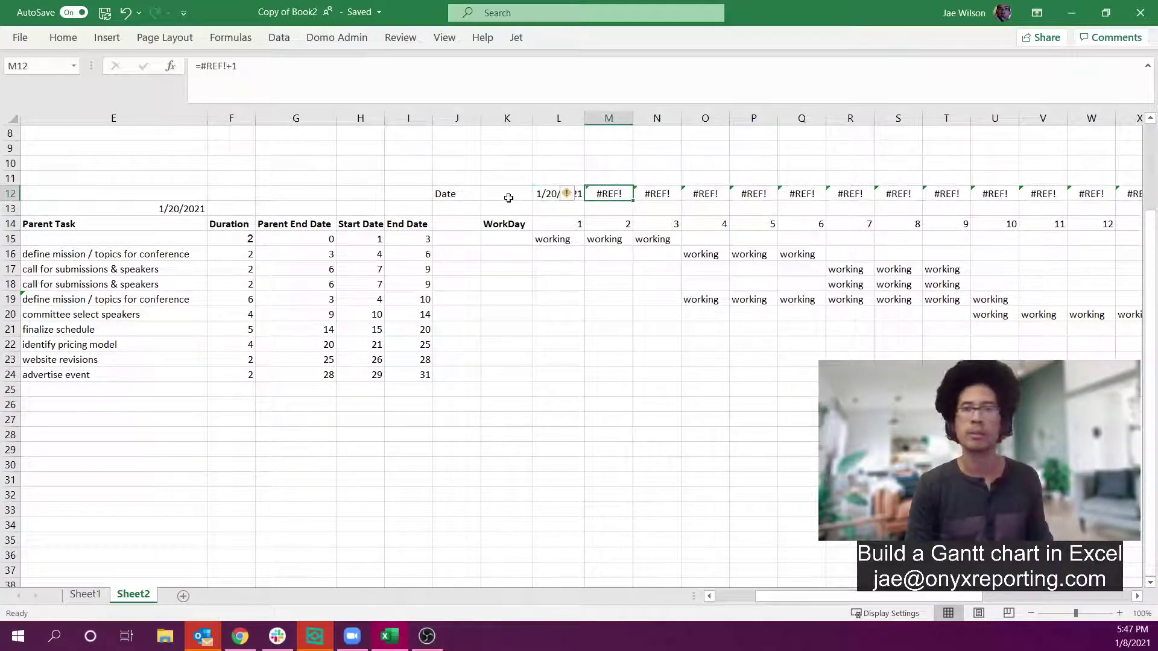
pyautogui.press('Right')
pyautogui.hotkey('ctrl', 'c')
pyautogui.press('Left')
pyautogui.hotkey('ctrl', 'v')
pyautogui.press('Left')
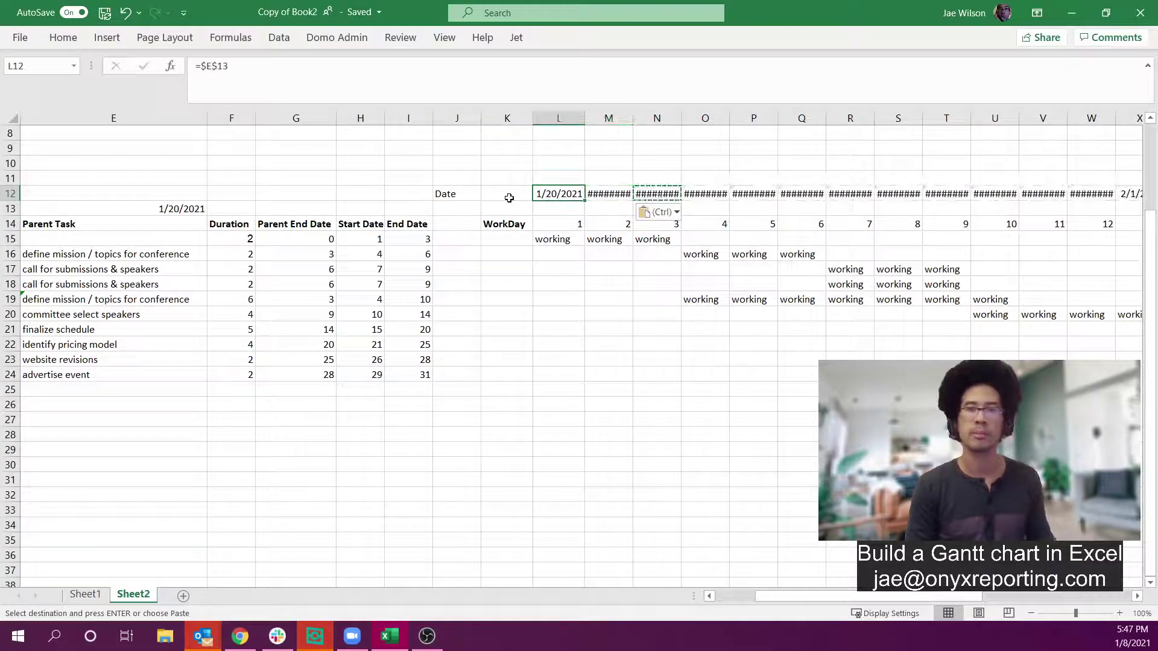
# Step: Auto-fit the widths of all columns on the sheet to their contents and clear the copy selection
pyautogui.moveTo(560, 118); pyautogui.dragTo(930, 118)
pyautogui.click(928, 118)
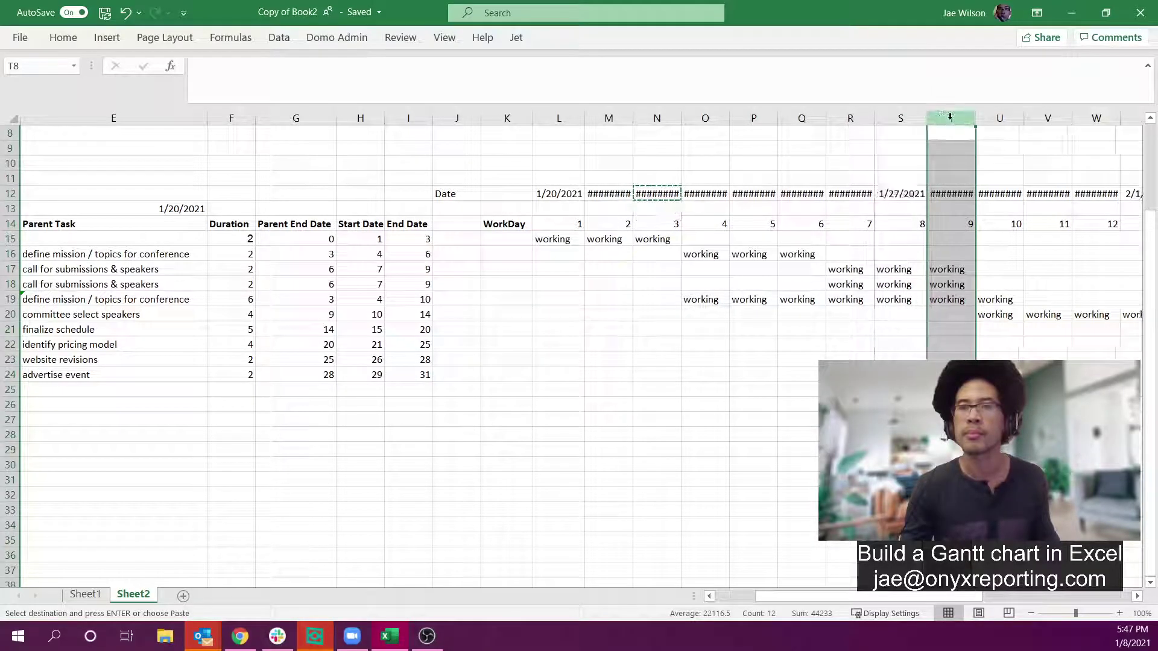
pyautogui.hotkey('ctrl', 'a')
pyautogui.doubleClick(531, 118)
pyautogui.click(615, 258)
pyautogui.click(491, 296)
pyautogui.press('Escape')
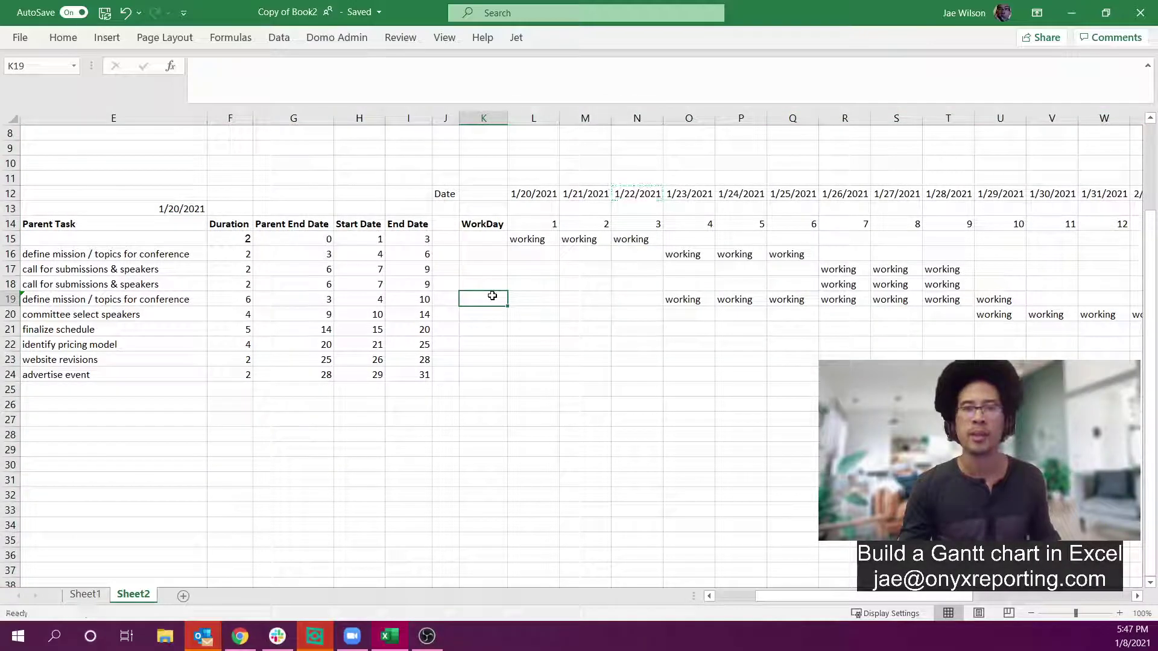
# Step: Move the Date label from J12 to K12, directly beside the dates
pyautogui.click(442, 194)
pyautogui.hotkey('ctrl', 'x')
pyautogui.press('Right')
pyautogui.press('Return')
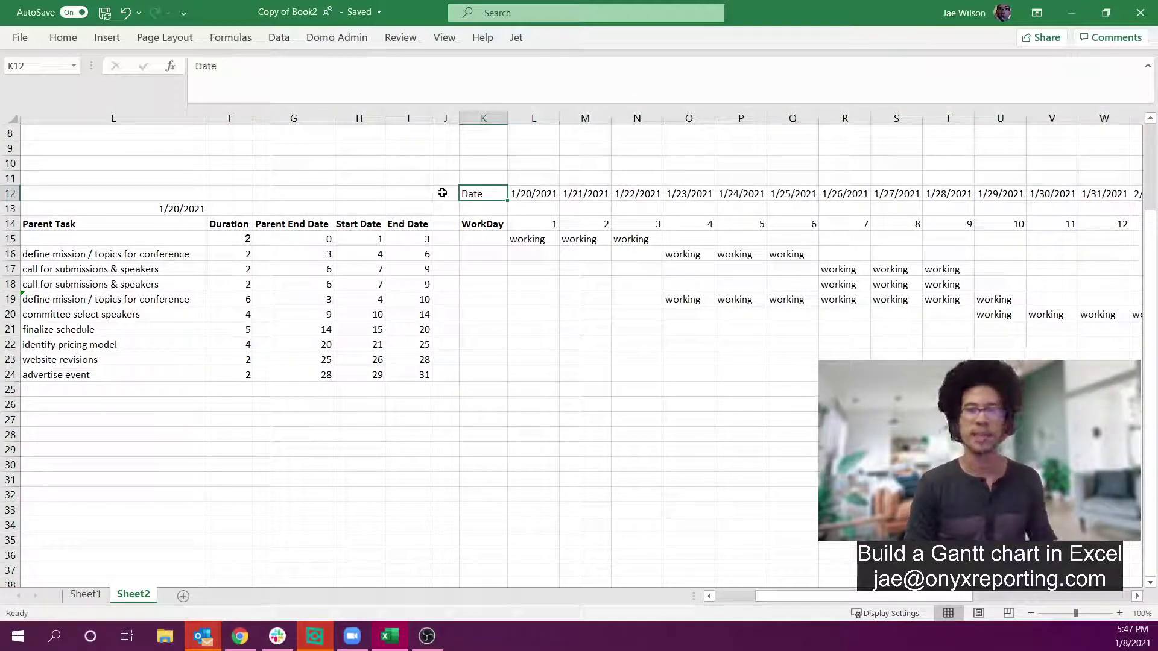
# Step: Examine the first task's working days against the WorkDay numbers and calendar dates above them
pyautogui.press('Down')
pyautogui.press('Right')
pyautogui.press('Down')
pyautogui.press('Down')
pyautogui.hotkey('shift', 'Right')
pyautogui.hotkey('shift', 'Right')
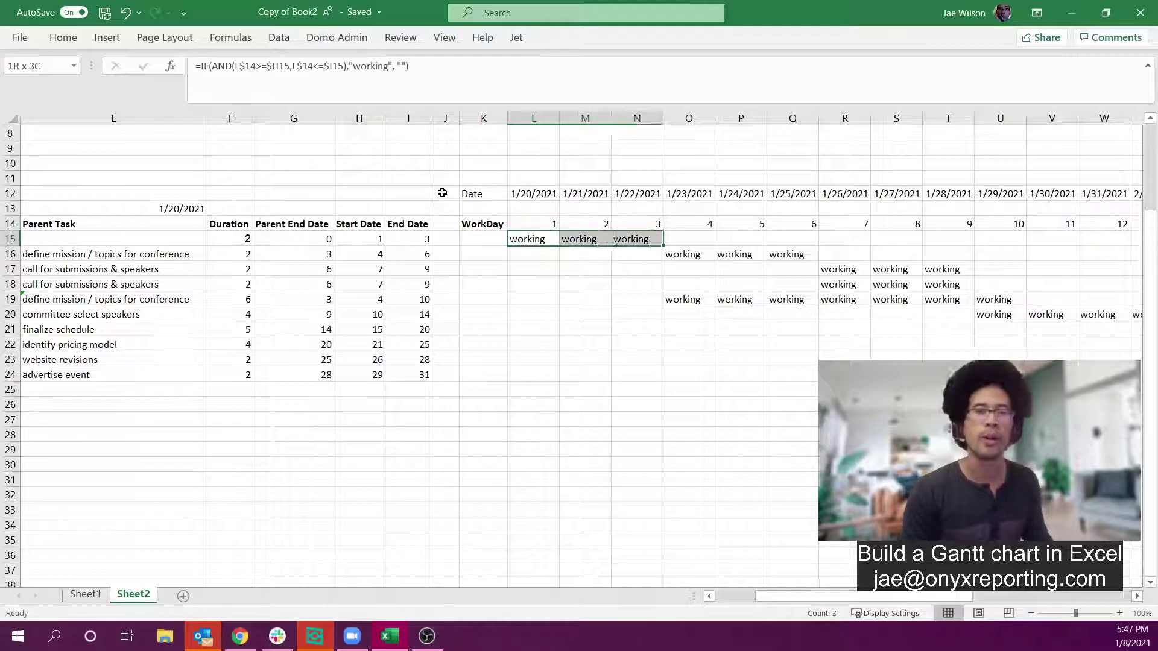
pyautogui.press('Up')
pyautogui.press('Up')
pyautogui.press('Left')
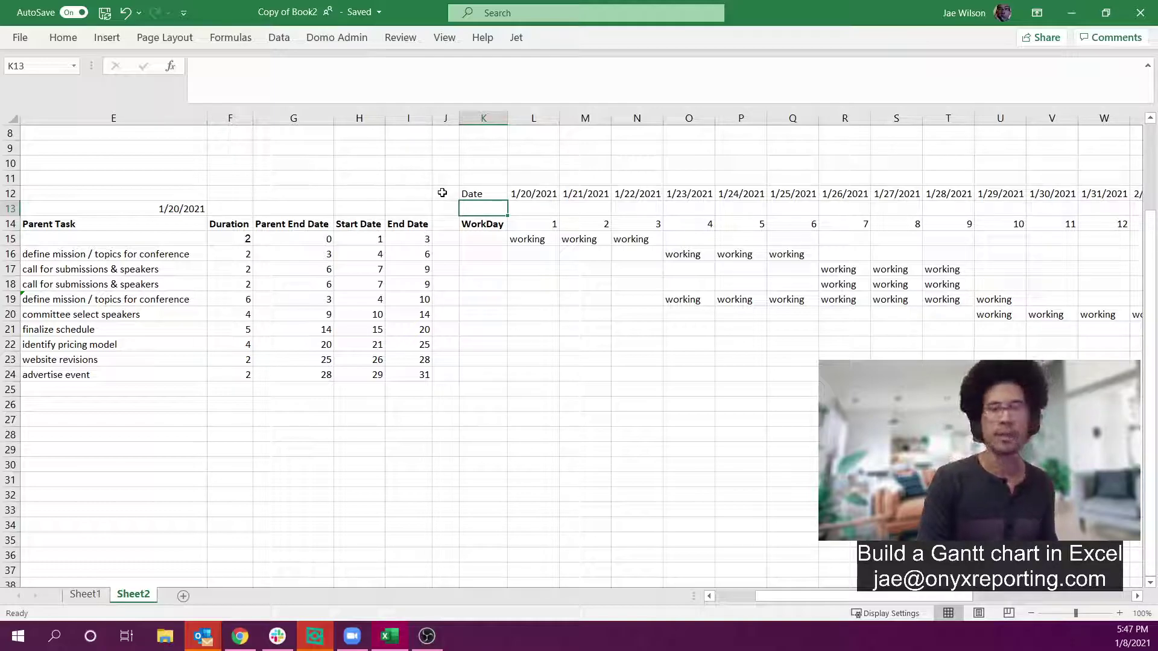
# Step: Label cell K13 Weekday, directly beneath the Date label
pyautogui.write('We')
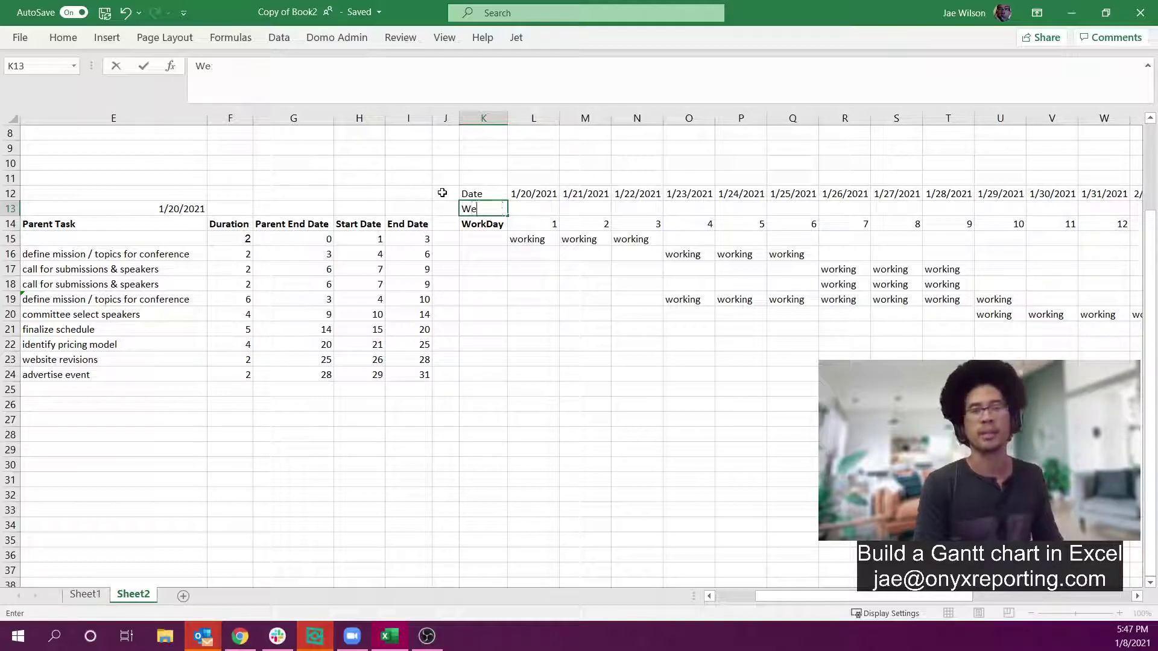
pyautogui.write('ekday')
pyautogui.press('Tab')
# Step: Enter a WEEKDAY formula in L13 that refers to the first date as L$12, with the row locked
pyautogui.write('=')
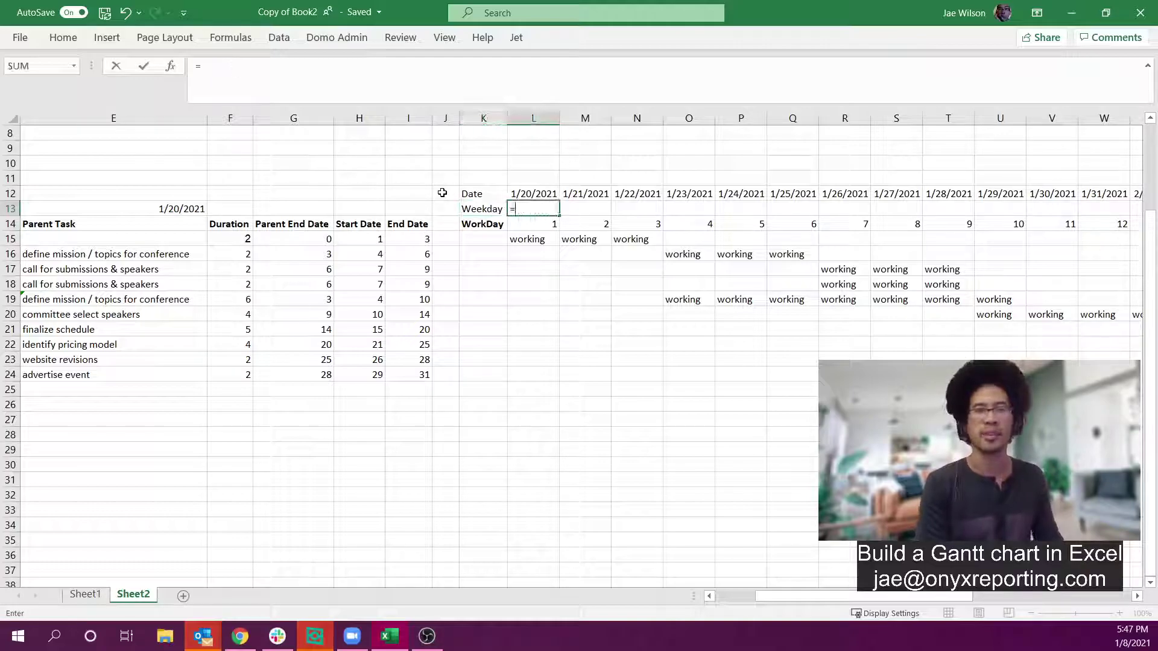
pyautogui.write('we')
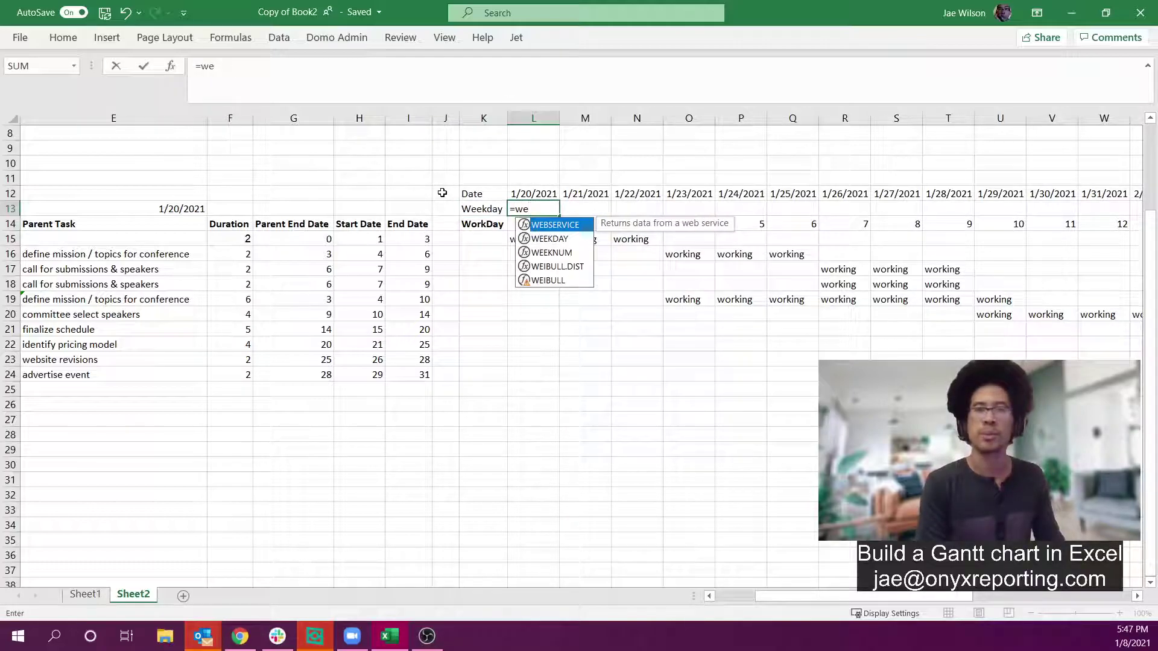
pyautogui.write('ekday)')
pyautogui.press('Return')
pyautogui.press('Return')
pyautogui.press('BackSpace')
pyautogui.write('weekday(')
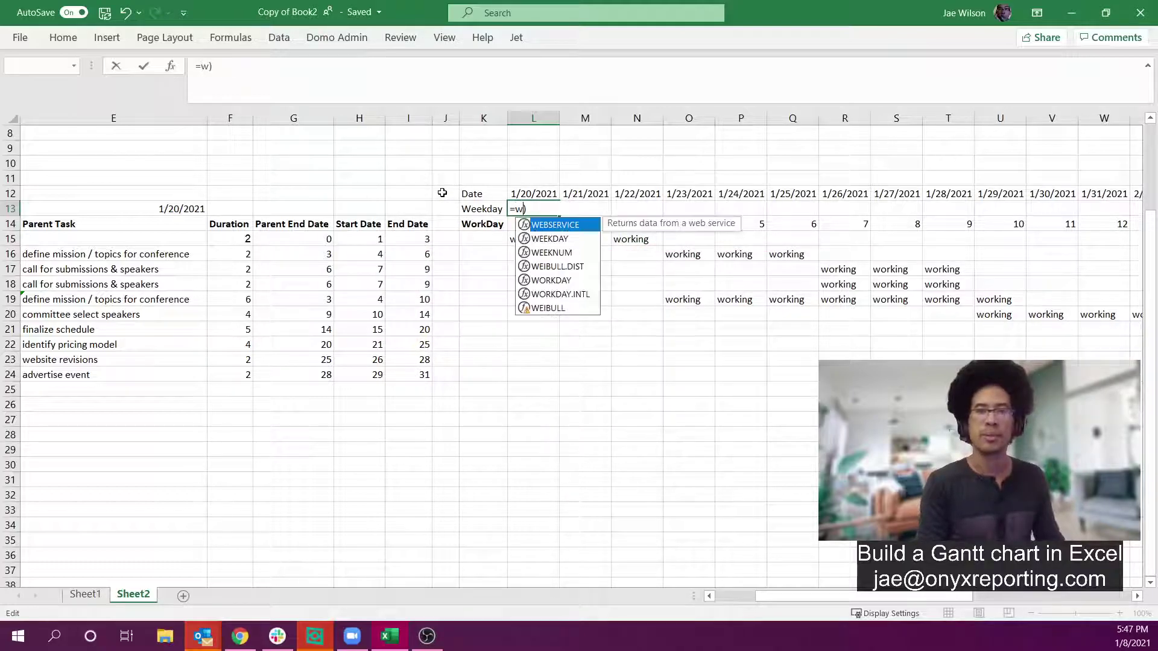
pyautogui.press('Up')
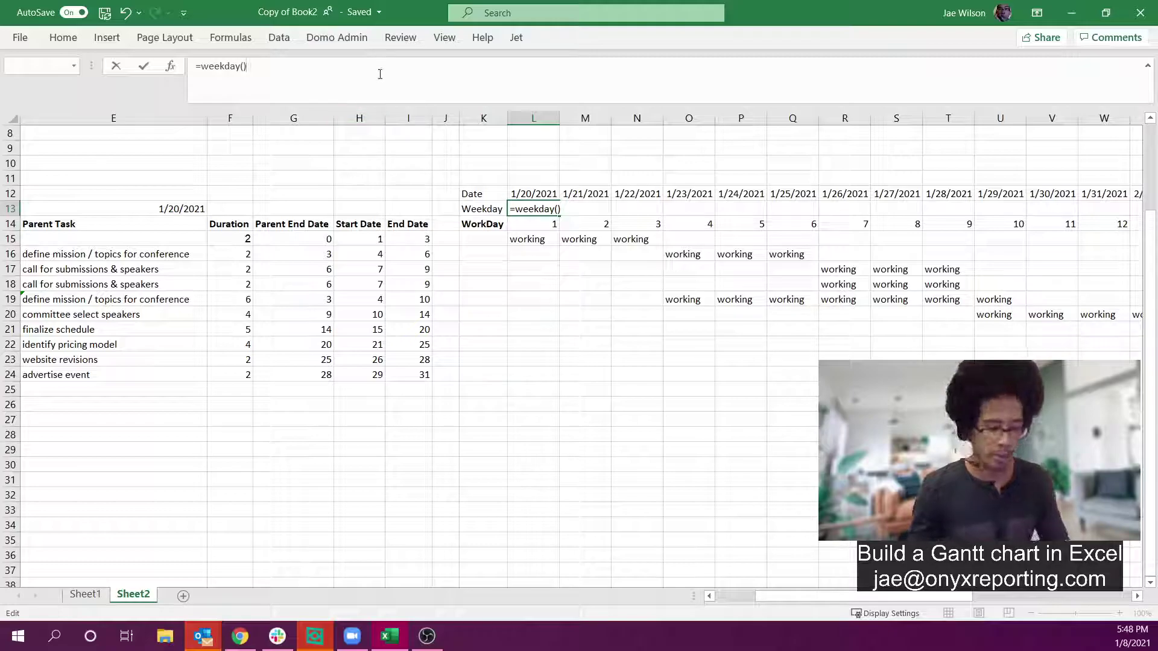
pyautogui.press('BackSpace')
pyautogui.click(526, 188)
pyautogui.press('F4')
pyautogui.press('F4')
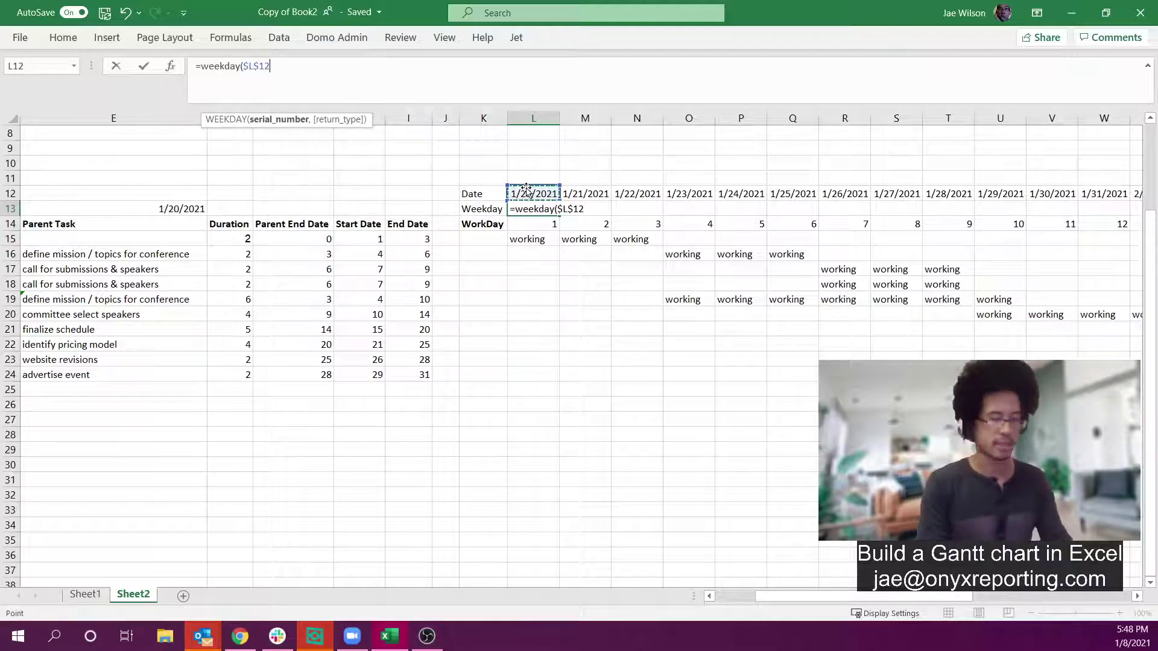
pyautogui.write(',')
pyautogui.press('Down')
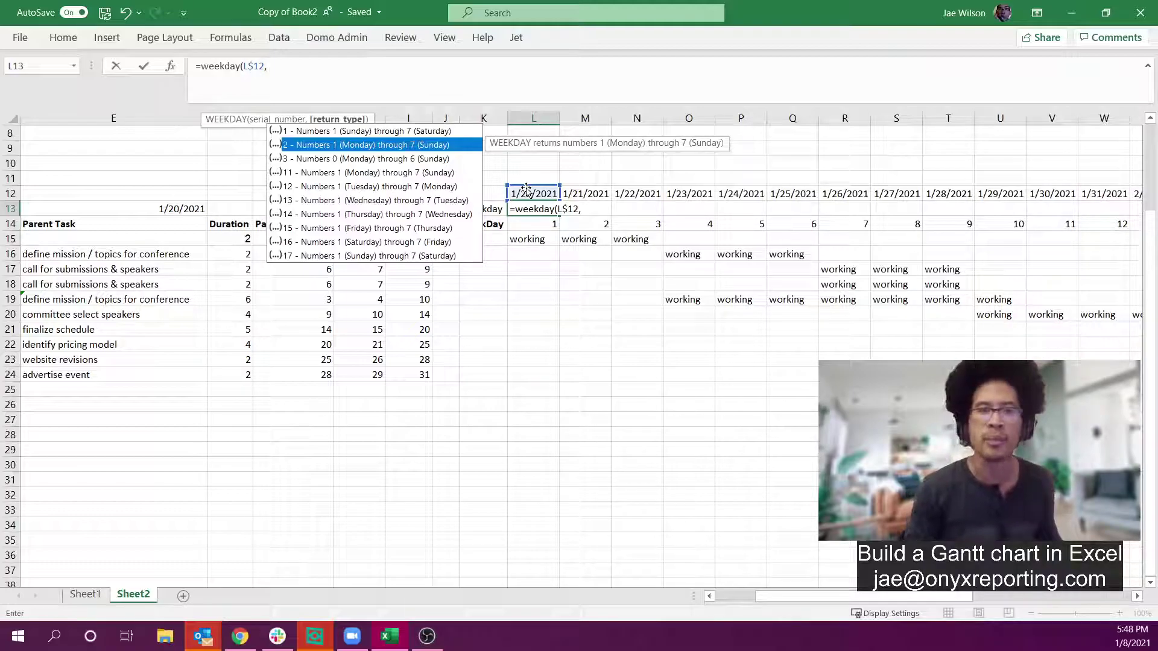
pyautogui.press('Return')
pyautogui.press('Left')
pyautogui.press('Up')
pyautogui.press('Right')
# Step: Set the return type of the WEEKDAY formula in L13 to 2, giving =WEEKDAY(L$12,2)
pyautogui.click(490, 117)
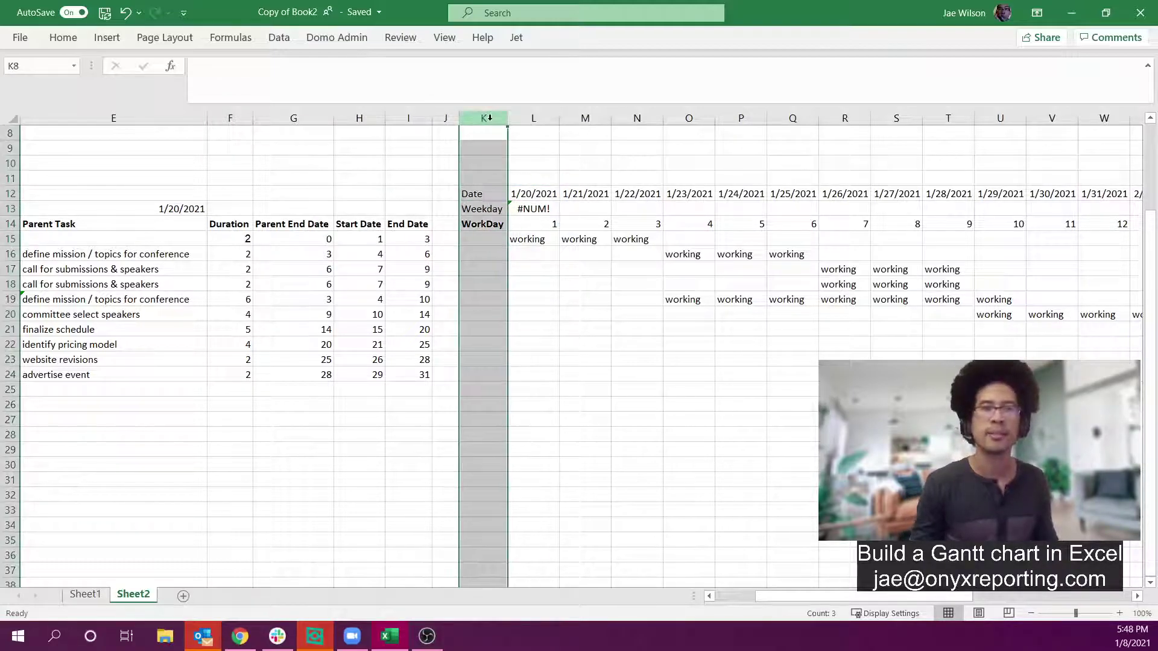
pyautogui.click(524, 208)
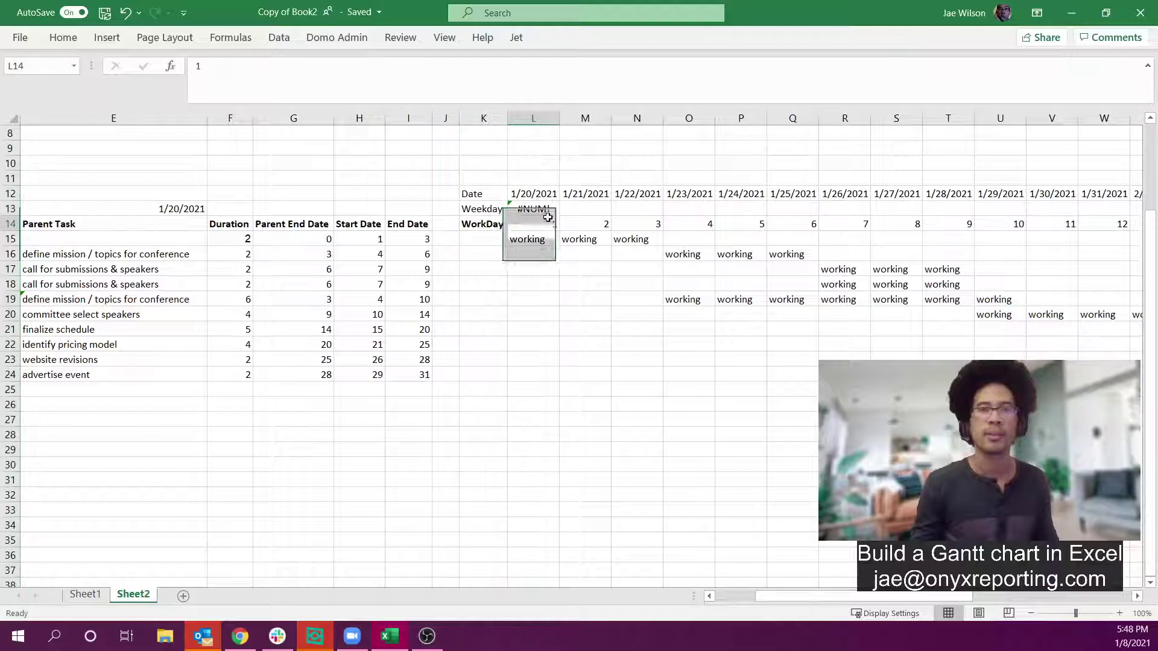
pyautogui.click(269, 73)
pyautogui.write('2')
pyautogui.press('Return')
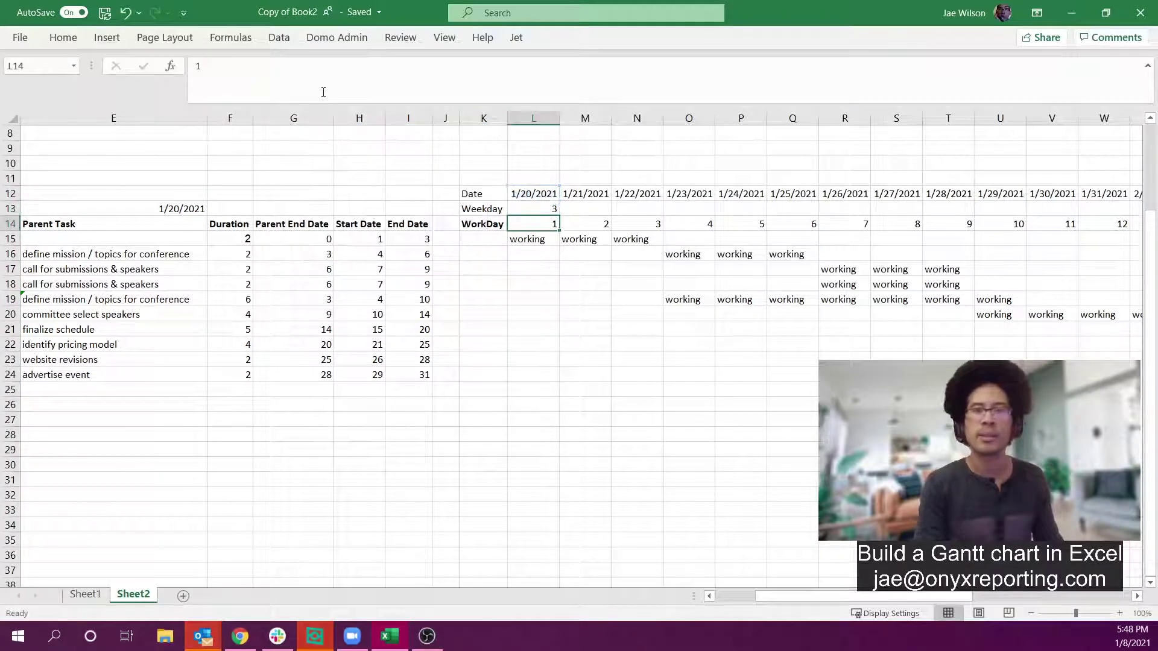
pyautogui.click(538, 210)
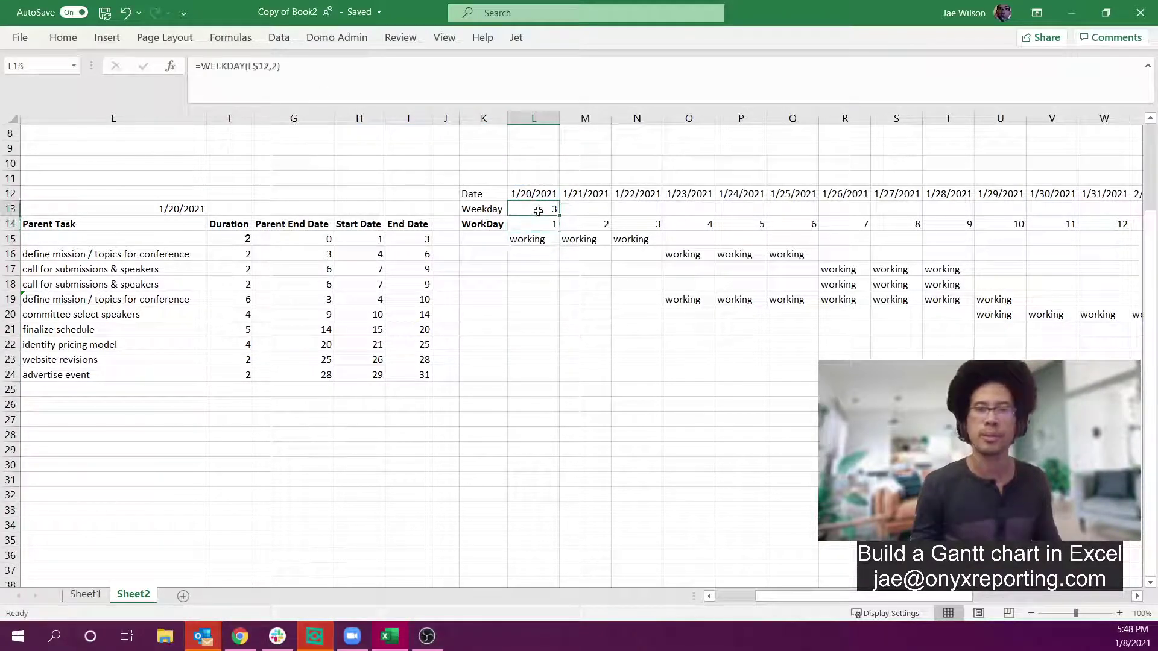
# Step: Change the Project Start Date in E13 to 1/8/2021
pyautogui.click(537, 194)
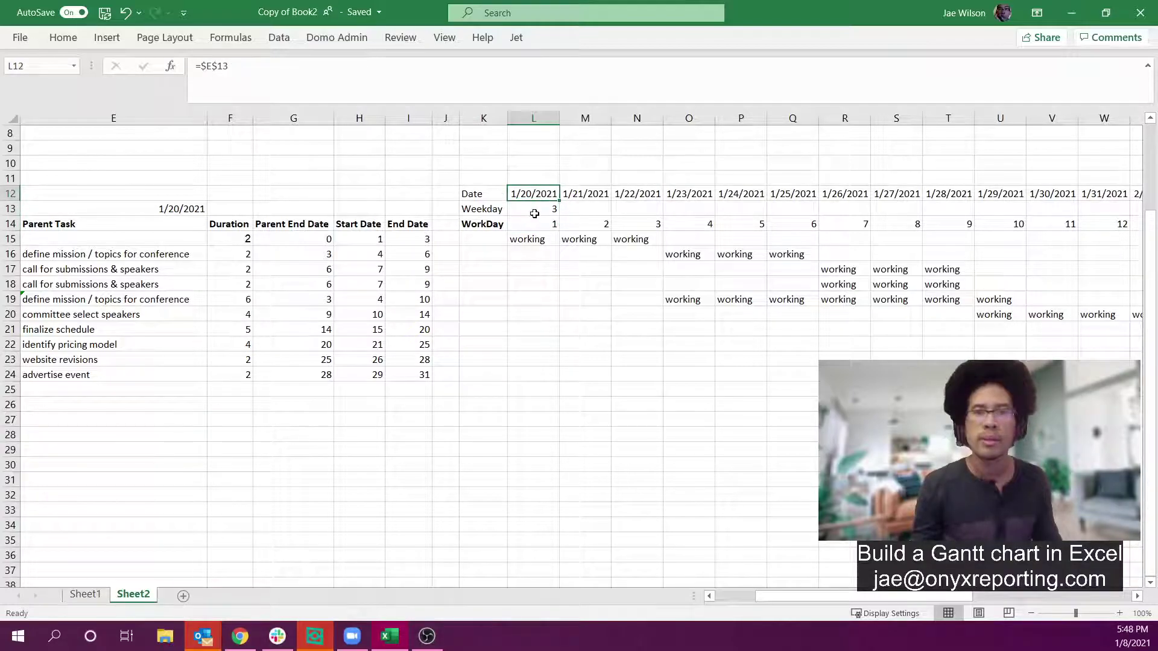
pyautogui.click(118, 207)
pyautogui.press('Left')
pyautogui.press('Left')
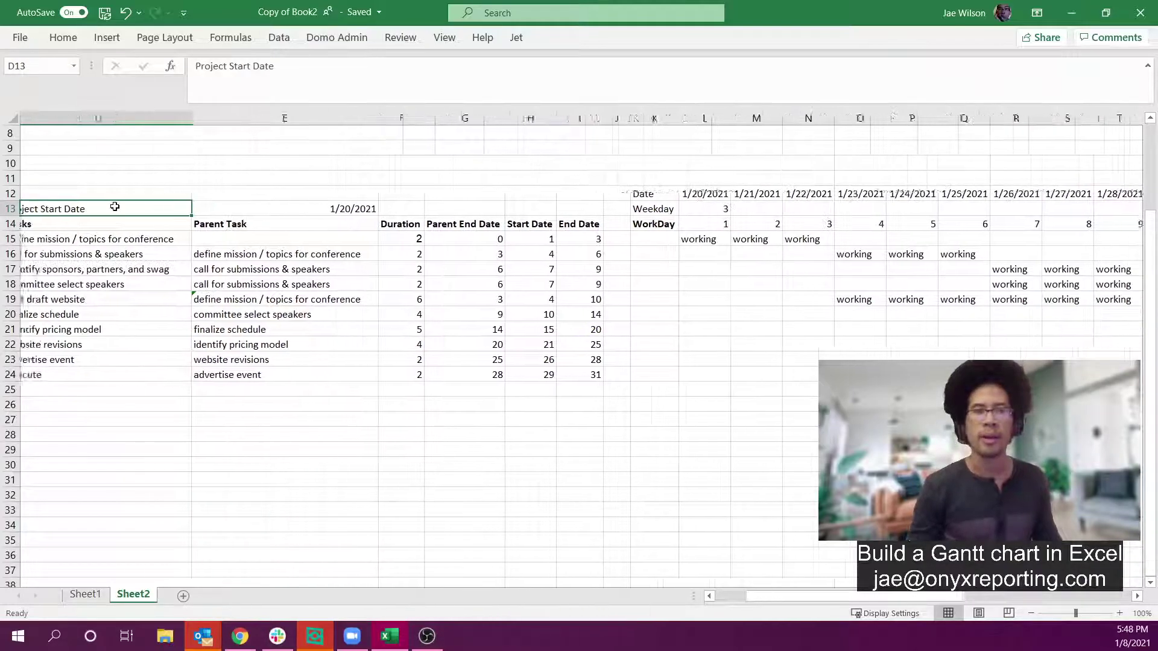
pyautogui.press('Right')
pyautogui.press('Right')
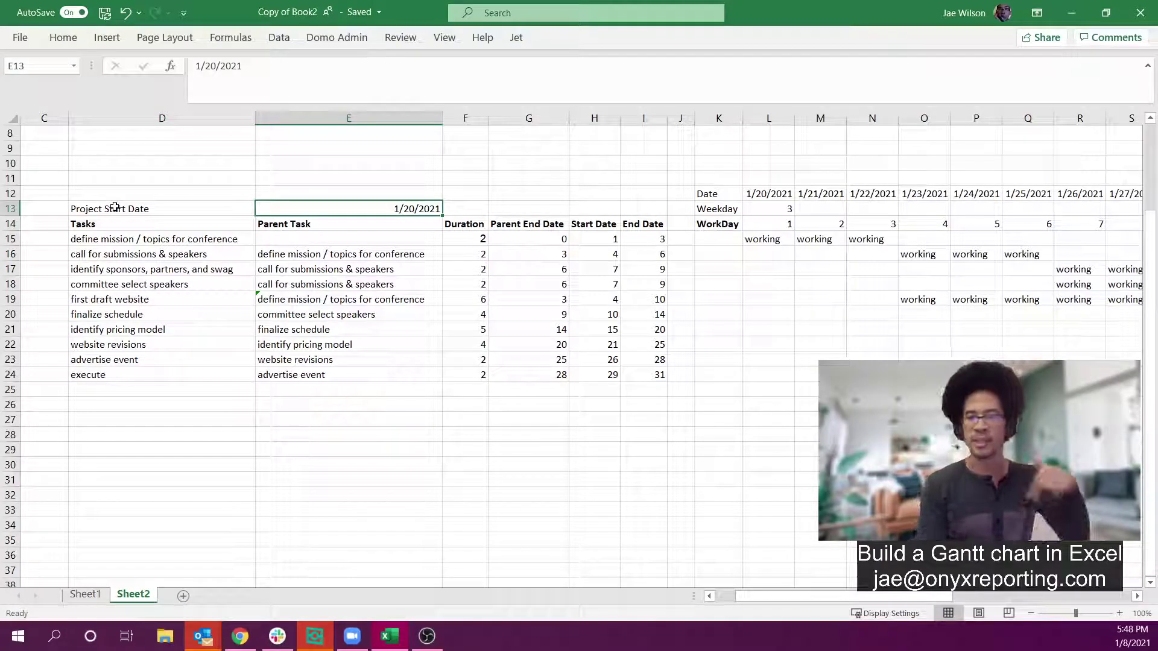
pyautogui.write('1/8/20')
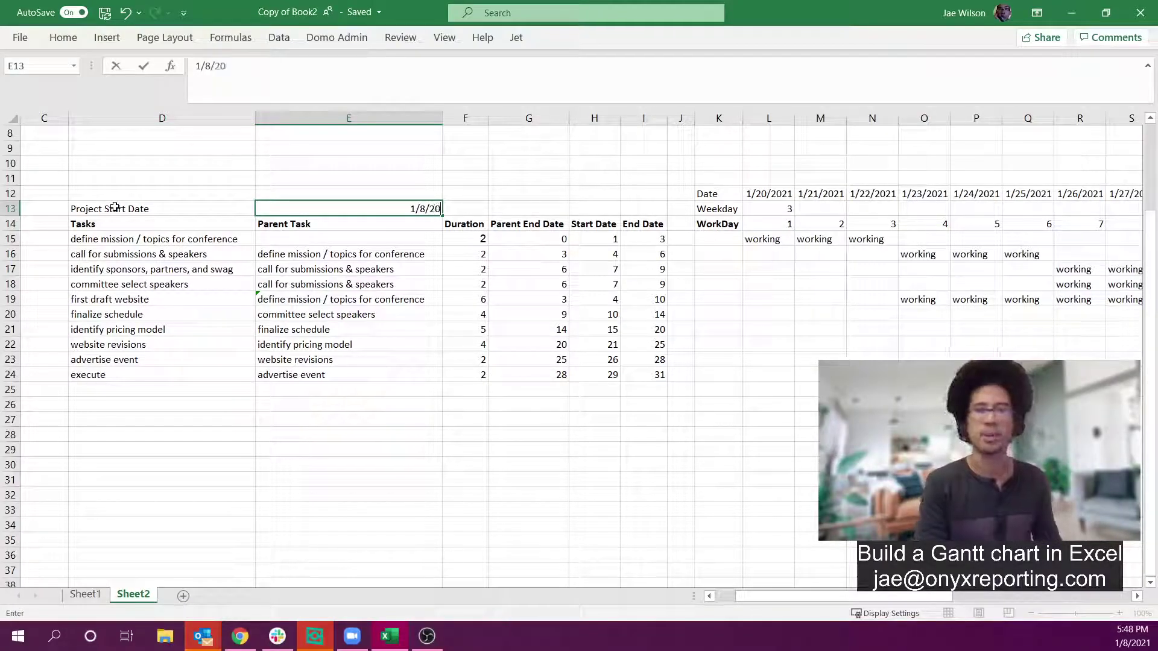
pyautogui.hotkey('ctrl', 'Return')
# Step: Fill the WEEKDAY formula from L13 across to R13 and inspect the resulting day numbers
pyautogui.press('Down')
pyautogui.press('Right')
pyautogui.press('Right')
pyautogui.press('Right')
pyautogui.press('Right')
pyautogui.press('Right')
pyautogui.press('Right')
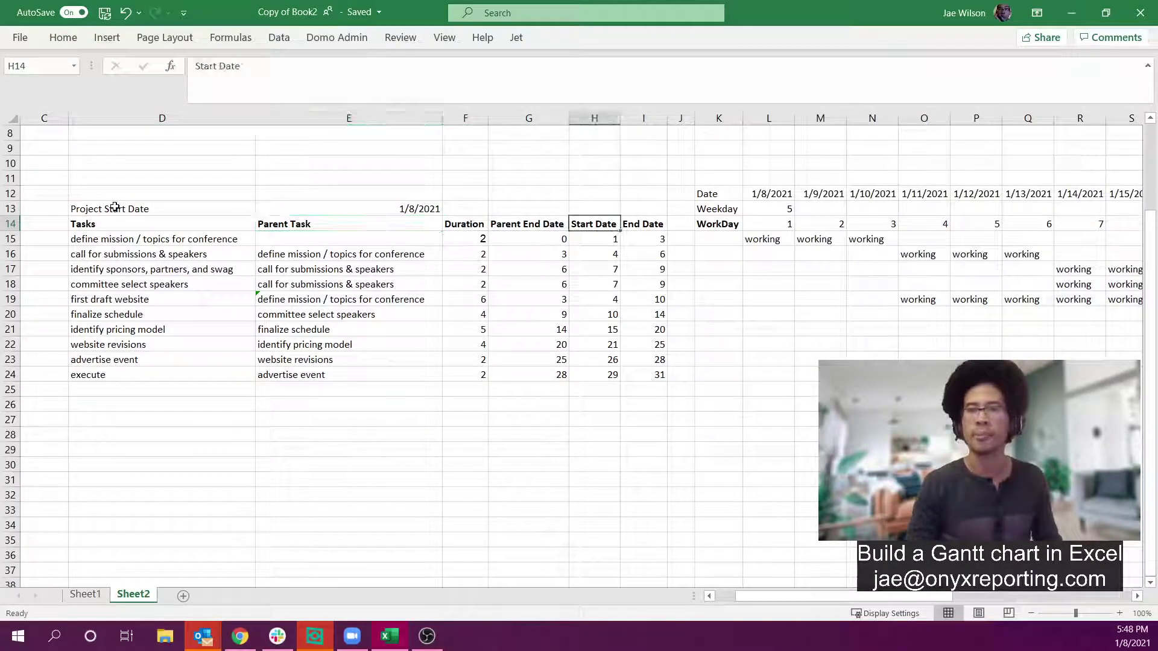
pyautogui.press('Right')
pyautogui.press('Up')
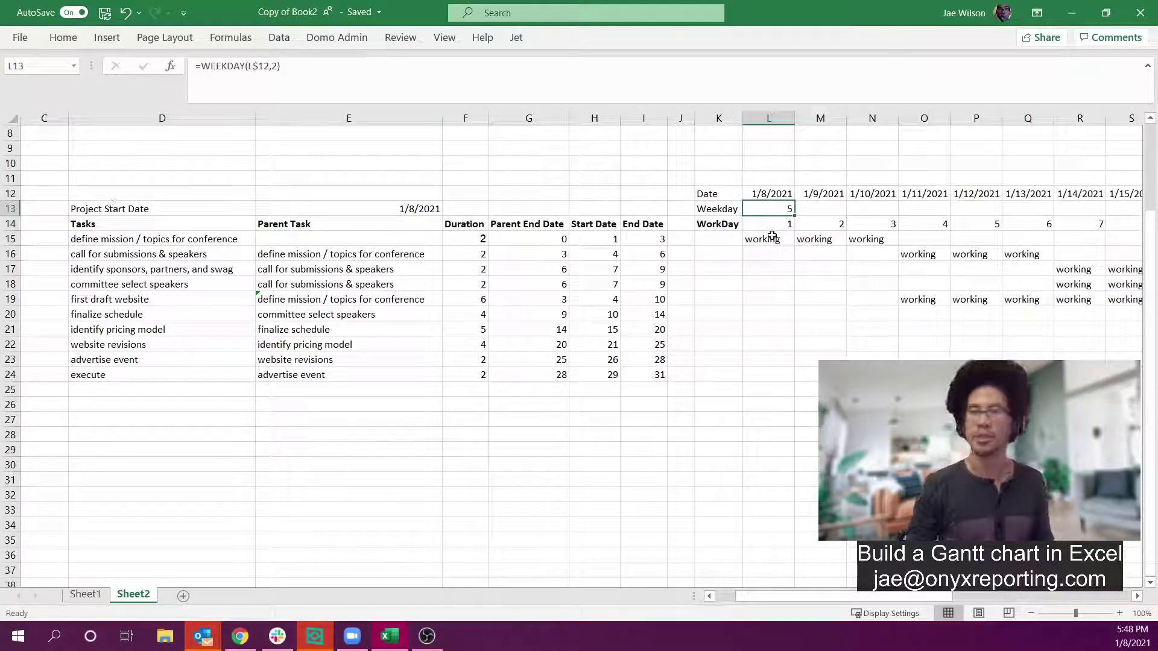
pyautogui.moveTo(796, 216); pyautogui.dragTo(1099, 212)
pyautogui.click(828, 209)
pyautogui.click(871, 210)
pyautogui.moveTo(927, 209); pyautogui.dragTo(1077, 211)
pyautogui.click(780, 208)
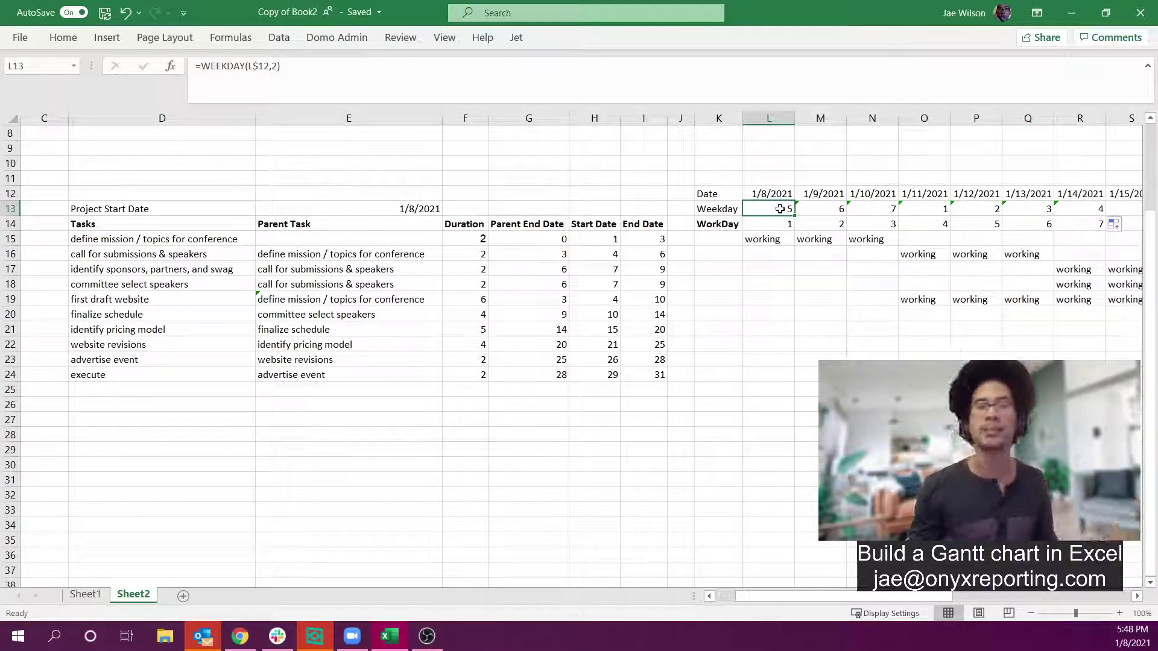
# Step: Rename the Weekday label in K13 to isWeekday
pyautogui.click(714, 209)
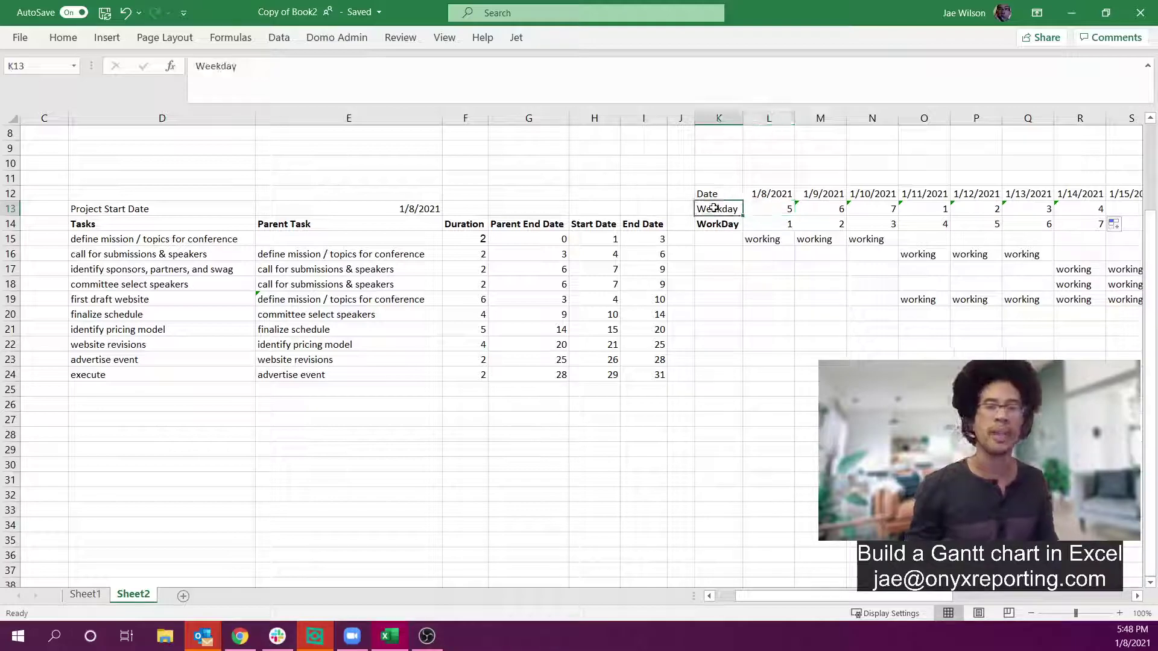
pyautogui.click(201, 70)
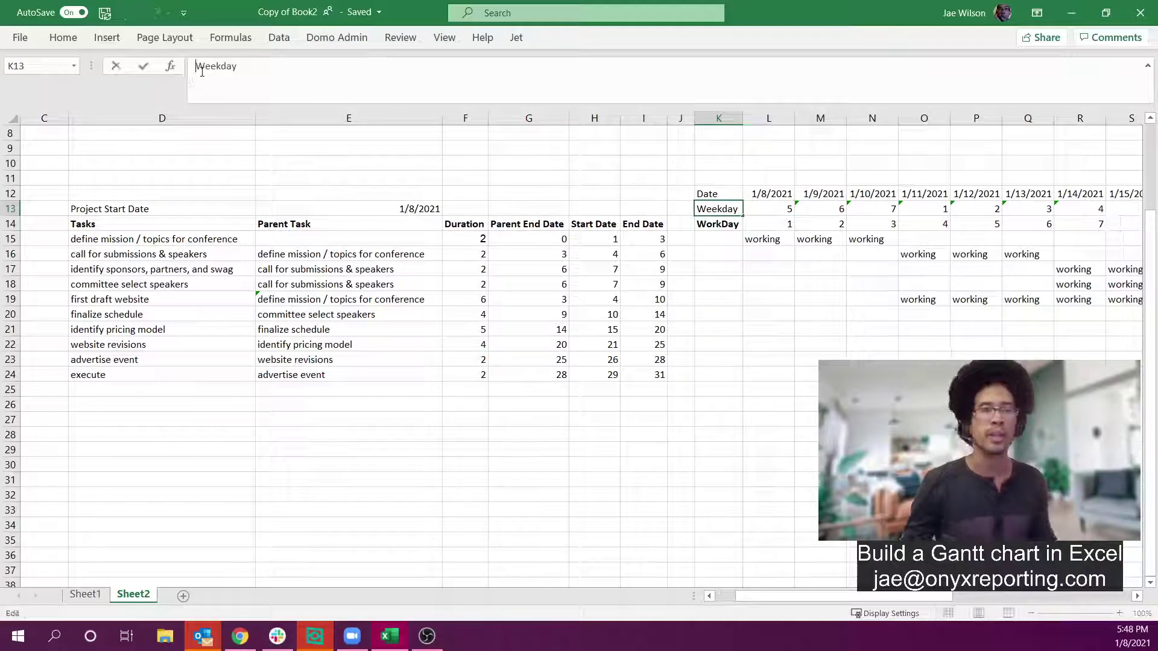
pyautogui.write('is')
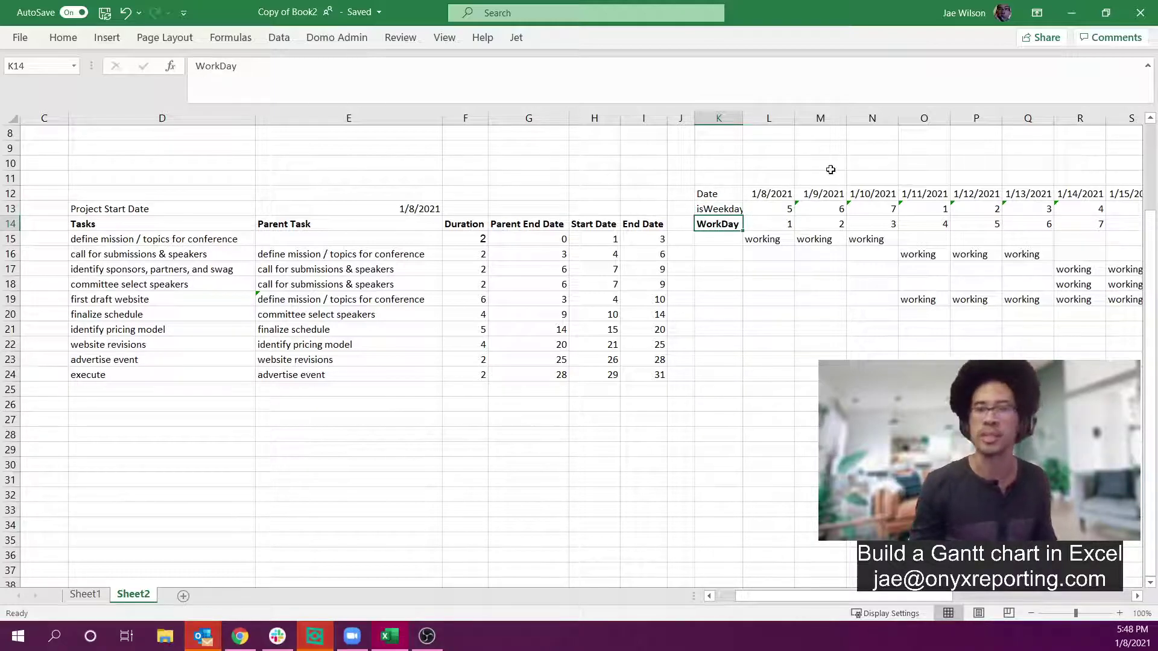
# Step: Wrap the L13 formula in an IF test that returns 1 for weekdays: =IF(WEEKDAY(L$12,2)<=5, 1,0)
pyautogui.click(778, 209)
pyautogui.click(342, 75)
pyautogui.press('Left')
pyautogui.press('Left')
pyautogui.press('Left')
pyautogui.press('Left')
pyautogui.press('Left')
pyautogui.press('Left')
pyautogui.press('Left')
pyautogui.press('Left')
pyautogui.press('Left')
pyautogui.press('Left')
pyautogui.press('Left')
pyautogui.press('Left')
pyautogui.press('Left')
pyautogui.press('Left')
pyautogui.write('if(')
pyautogui.press('End')
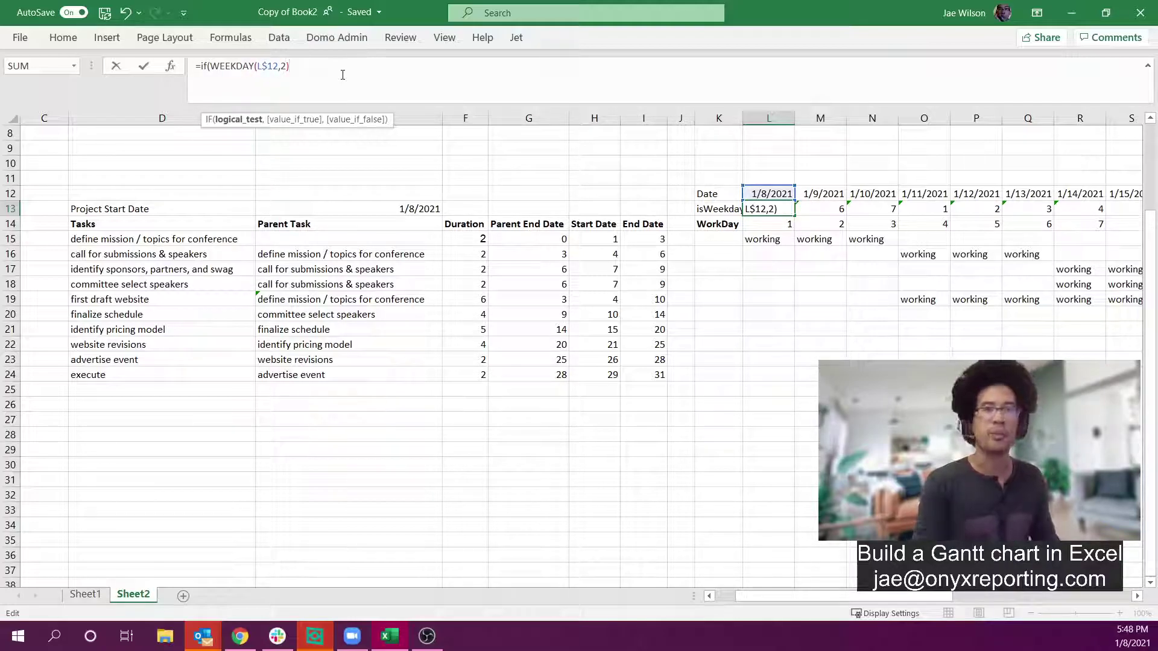
pyautogui.write('<=5,')
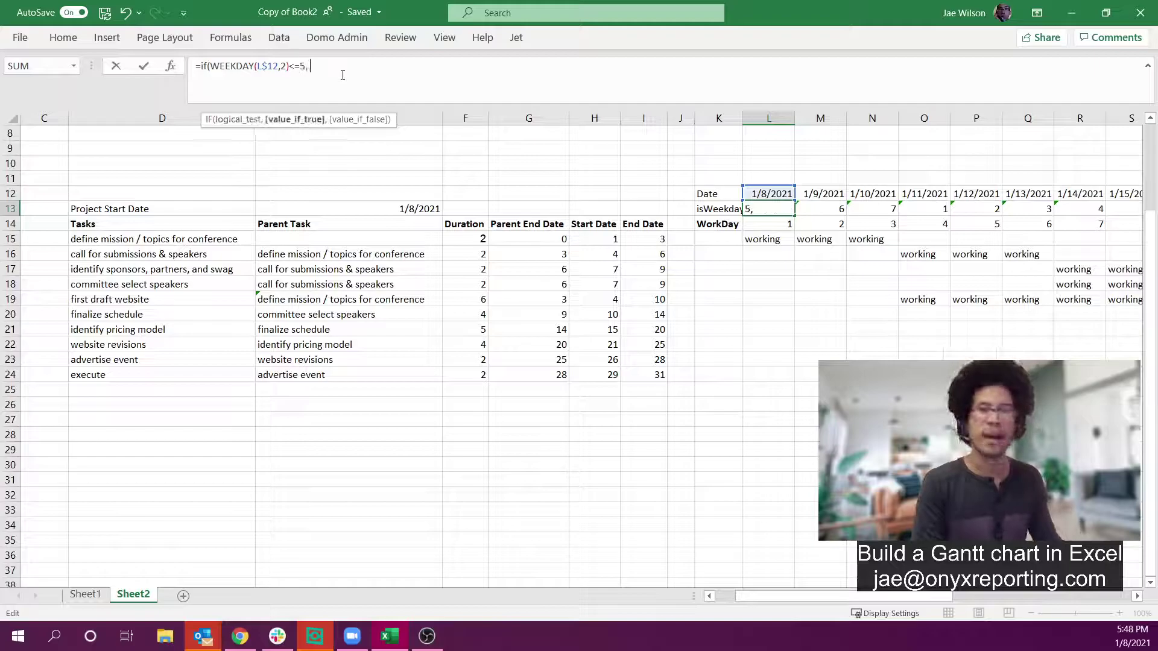
pyautogui.write(' 1,0)')
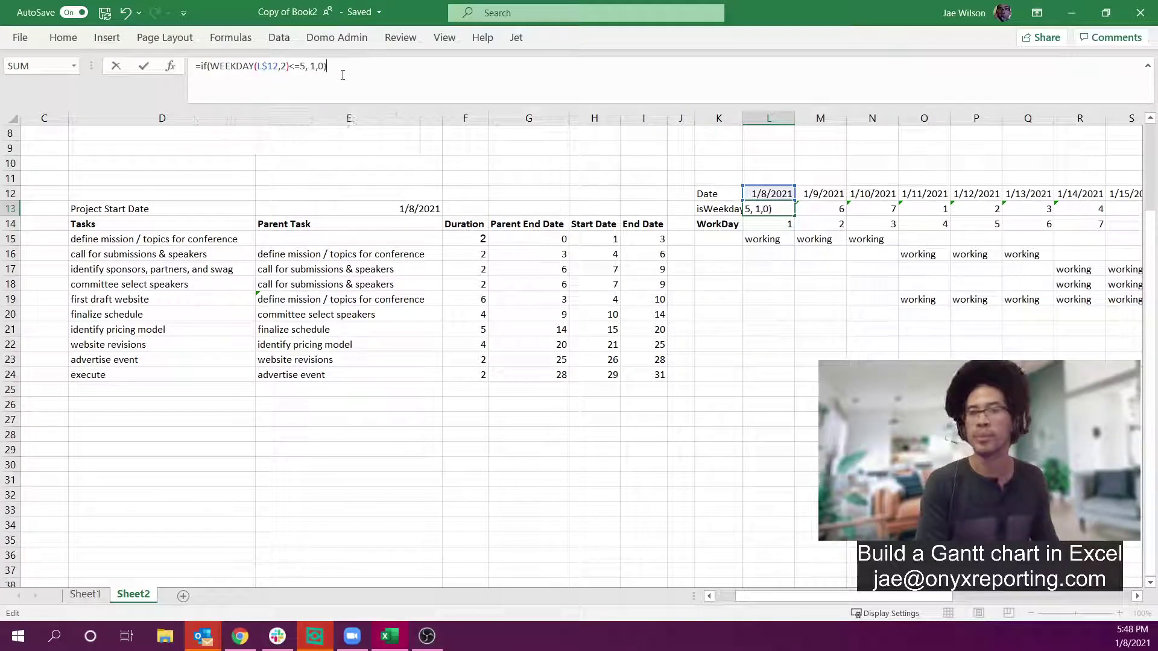
pyautogui.press('Return')
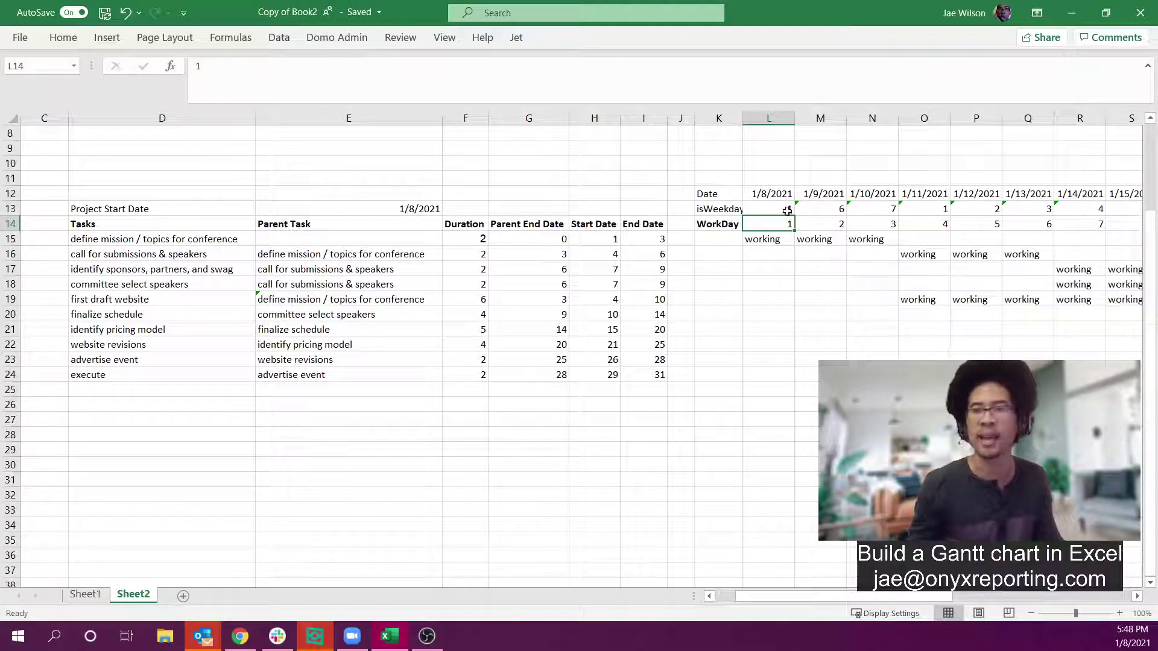
# Step: Fill the isWeekday formula from L13 across to T13 and widen column K to fit its label
pyautogui.click(788, 210)
pyautogui.moveTo(795, 216); pyautogui.dragTo(942, 211)
pyautogui.moveTo(584, 208); pyautogui.dragTo(1101, 211)
pyautogui.click(689, 164)
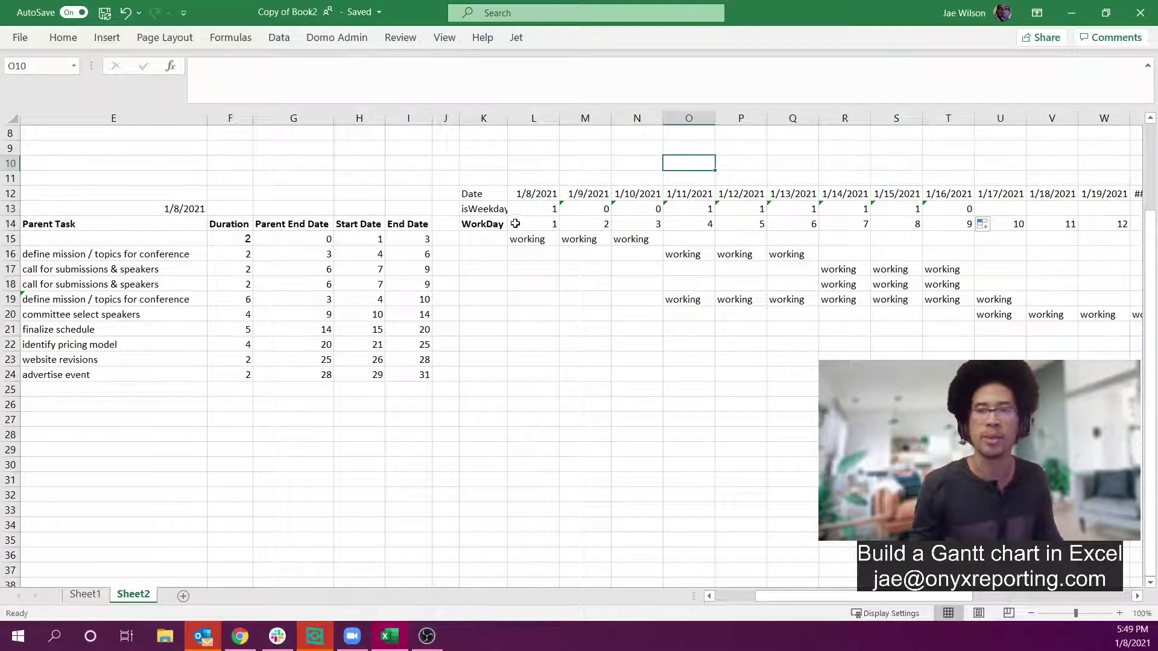
pyautogui.click(520, 223)
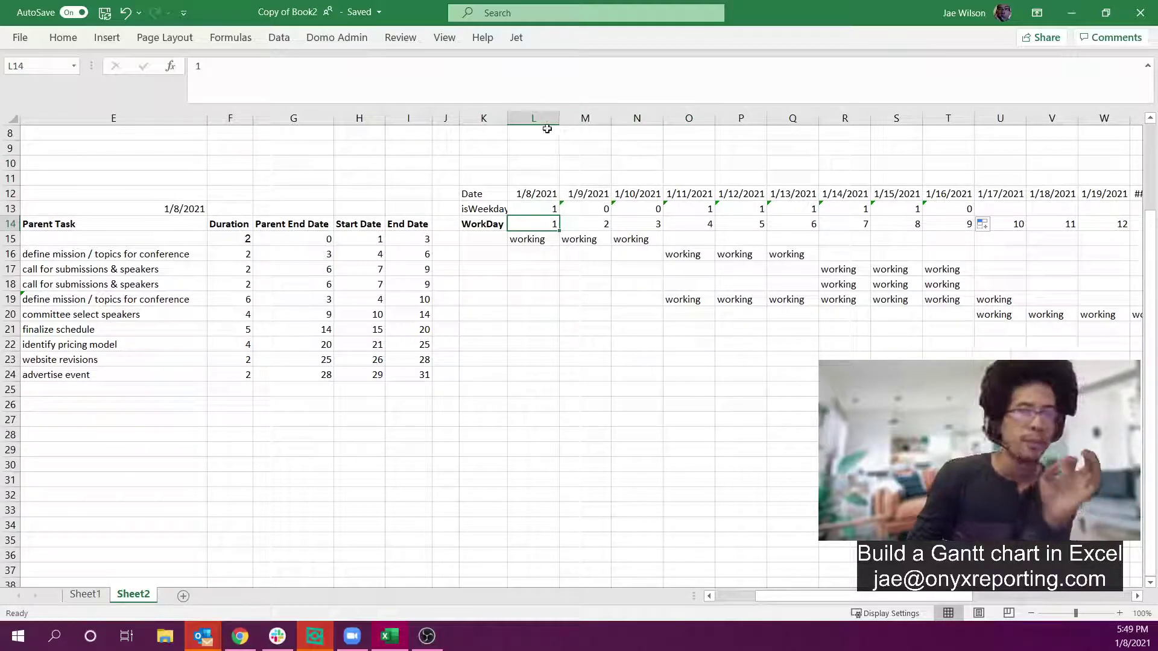
pyautogui.moveTo(507, 120); pyautogui.dragTo(516, 120)
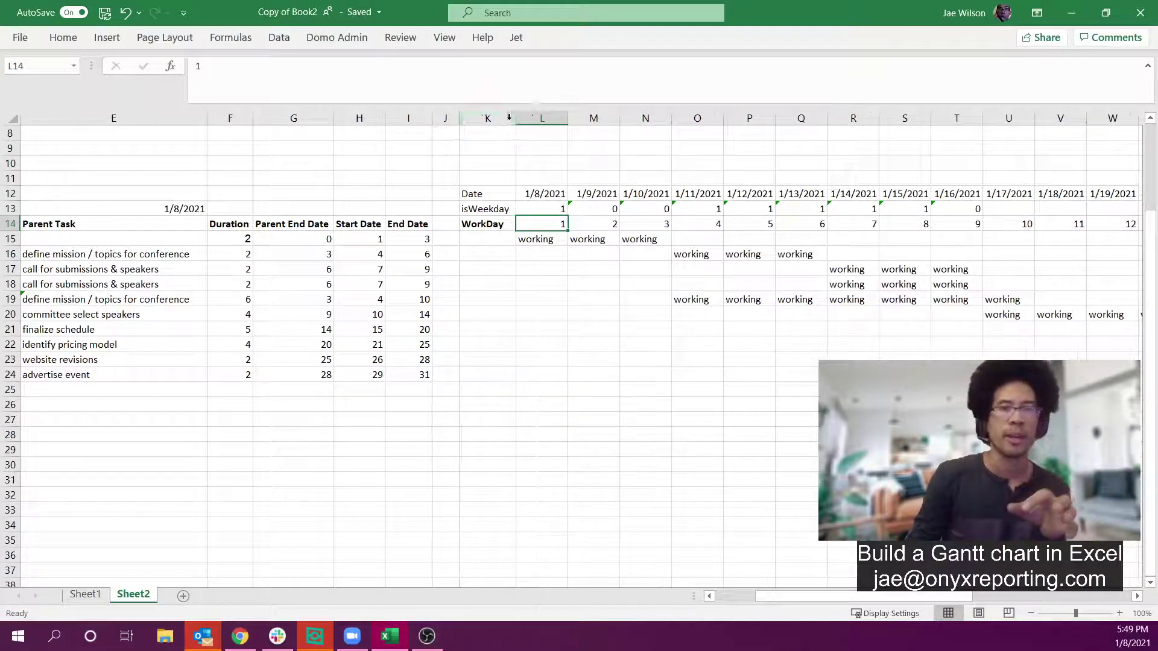
# Step: Replace the WorkDay value in L14 with a running sum of the isWeekday row: =SUM($L$13:$L$13)
pyautogui.click(542, 209)
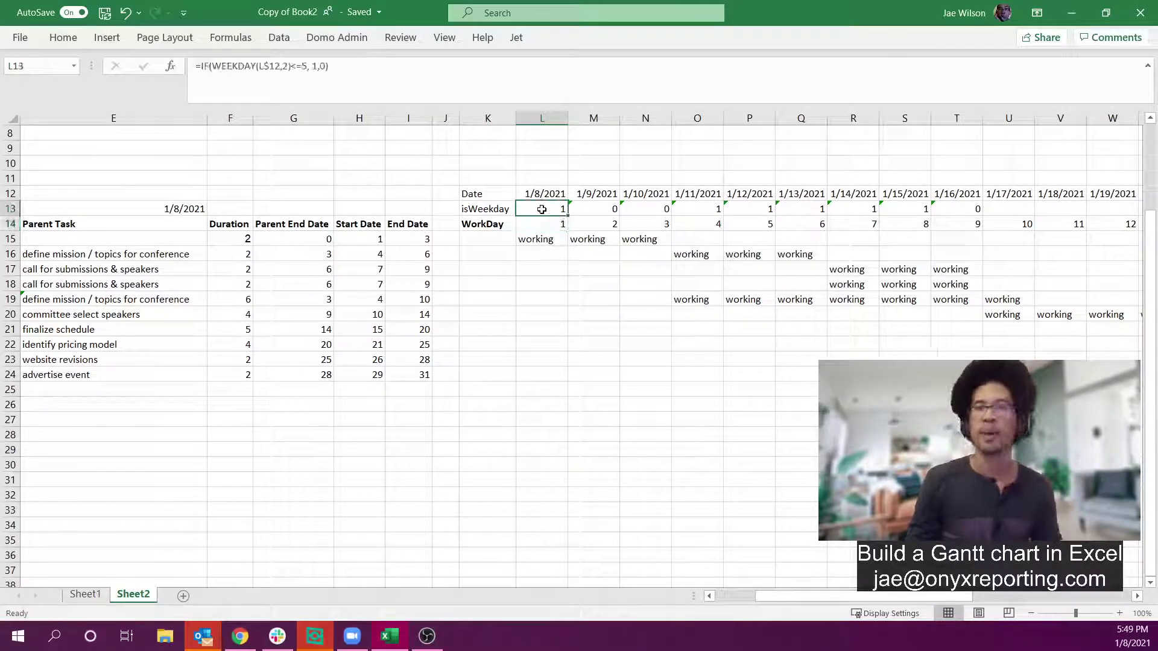
pyautogui.click(545, 195)
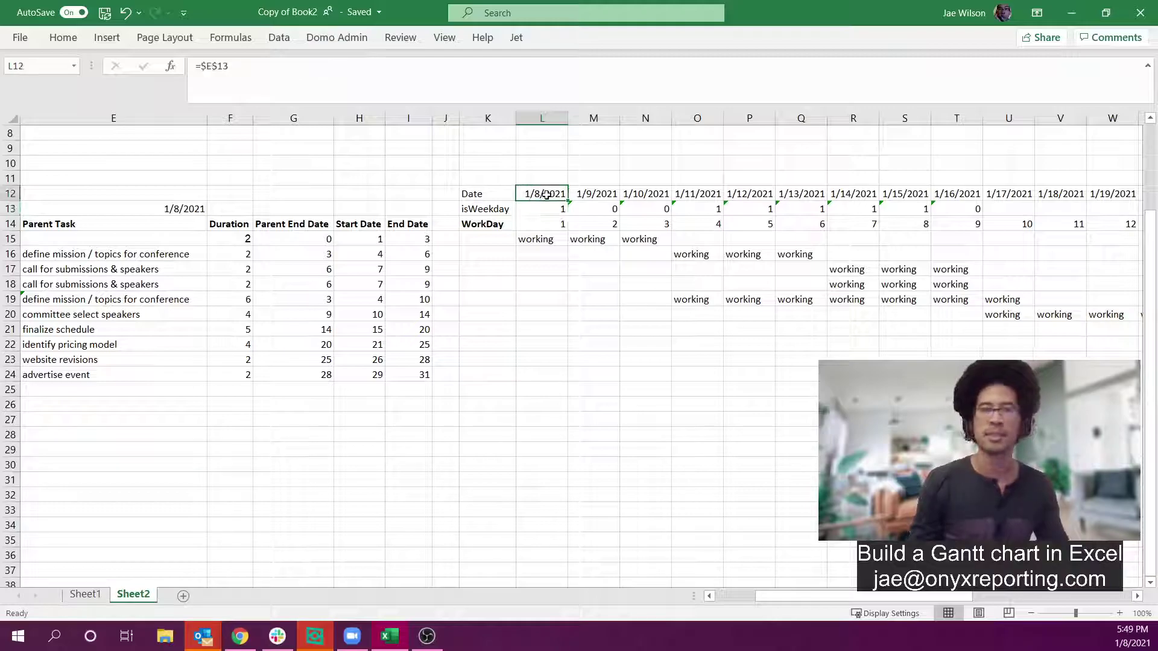
pyautogui.click(534, 223)
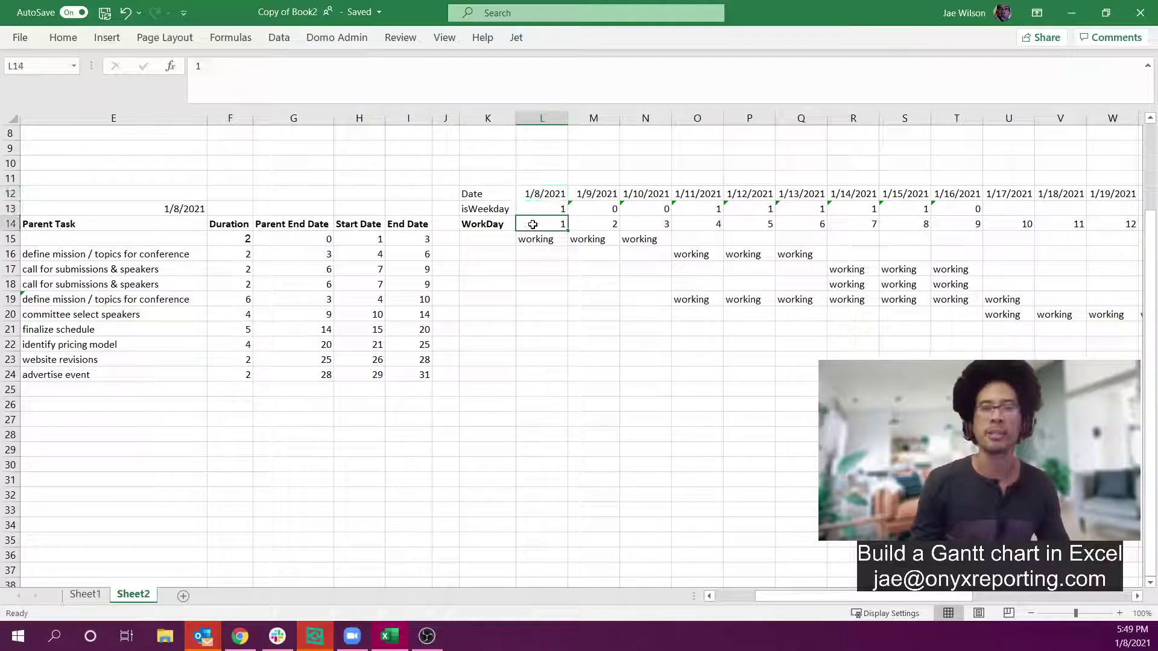
pyautogui.write('=sum(')
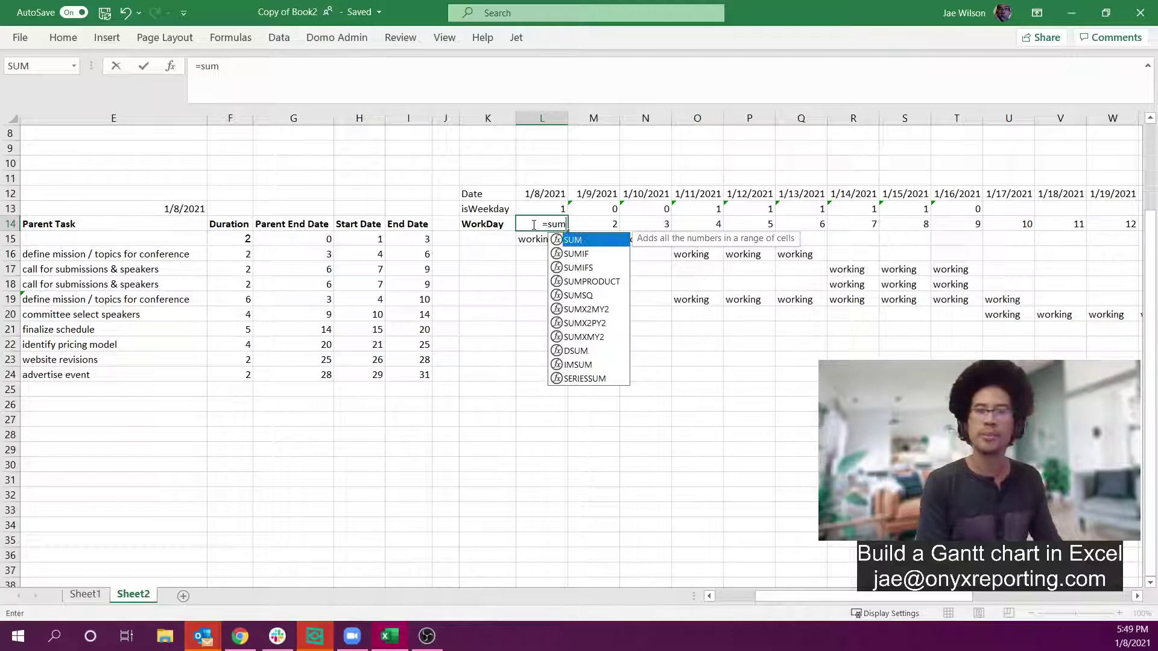
pyautogui.click(534, 206)
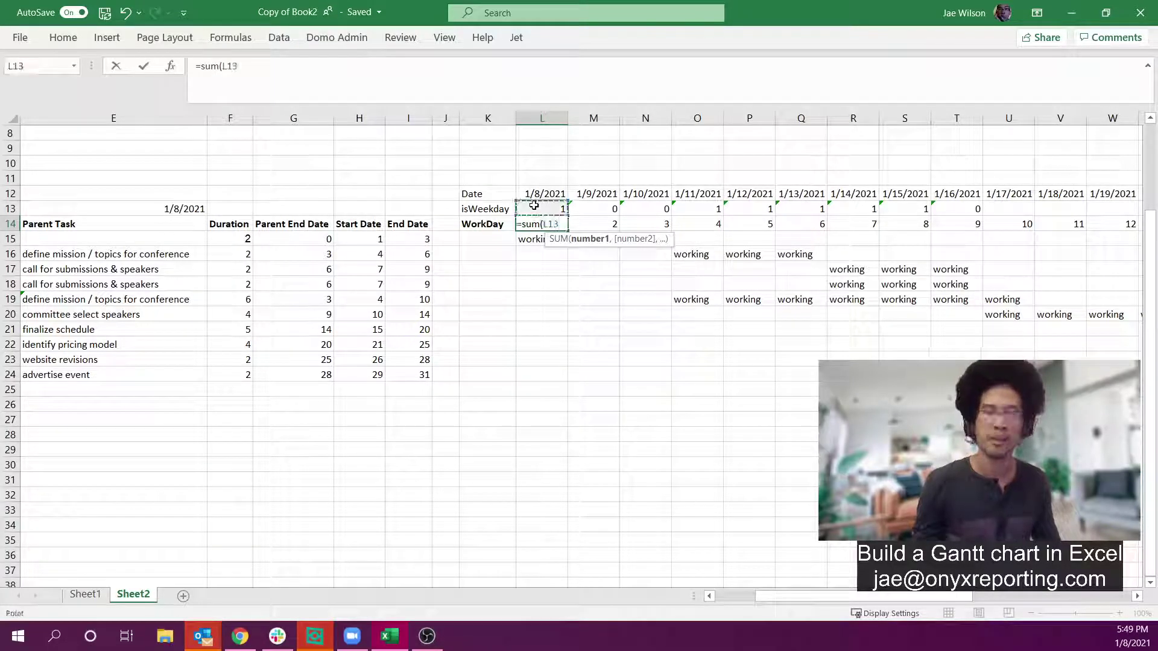
pyautogui.press('F4')
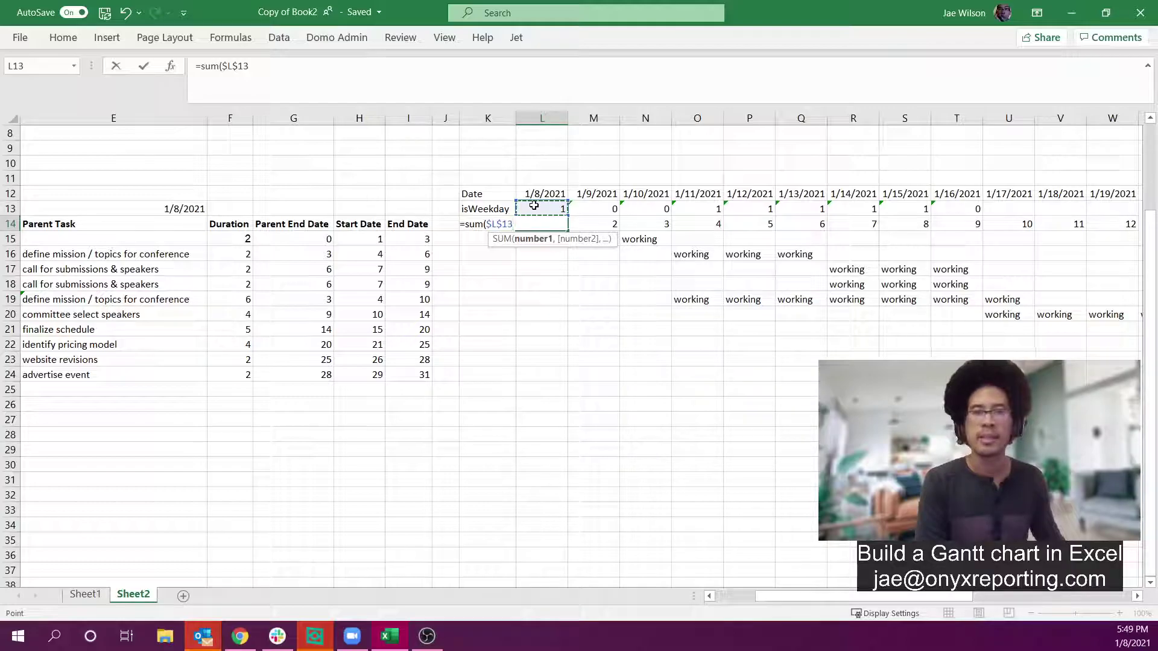
pyautogui.press('F8')
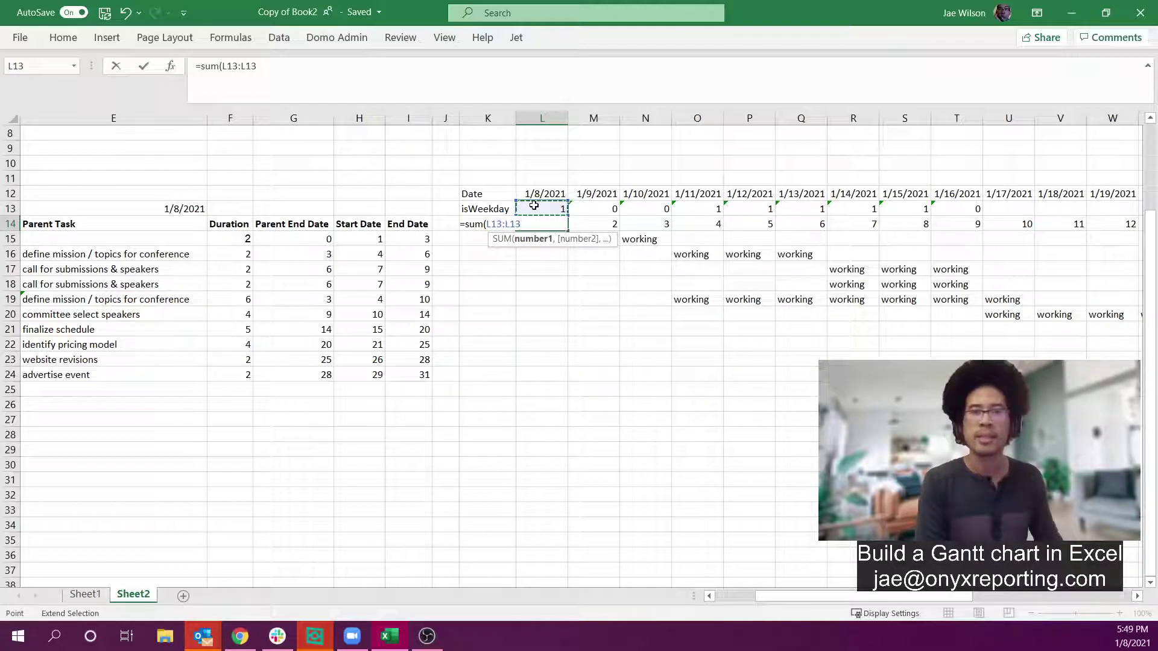
pyautogui.press('BackSpace')
pyautogui.press('BackSpace')
pyautogui.press('BackSpace')
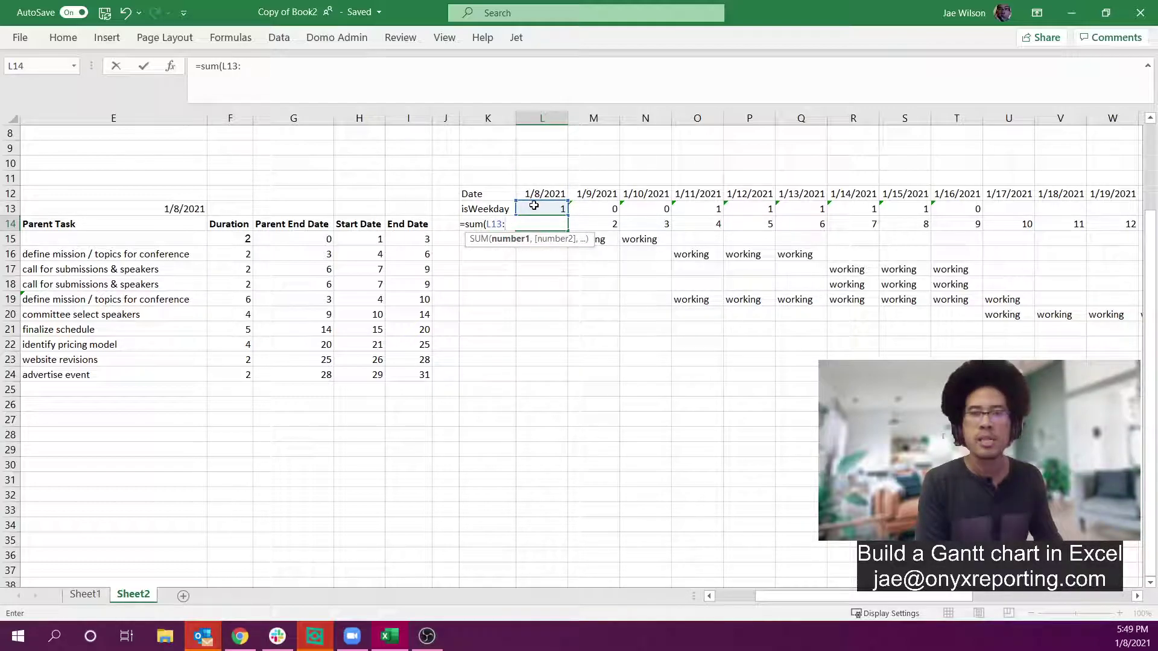
pyautogui.click(534, 206)
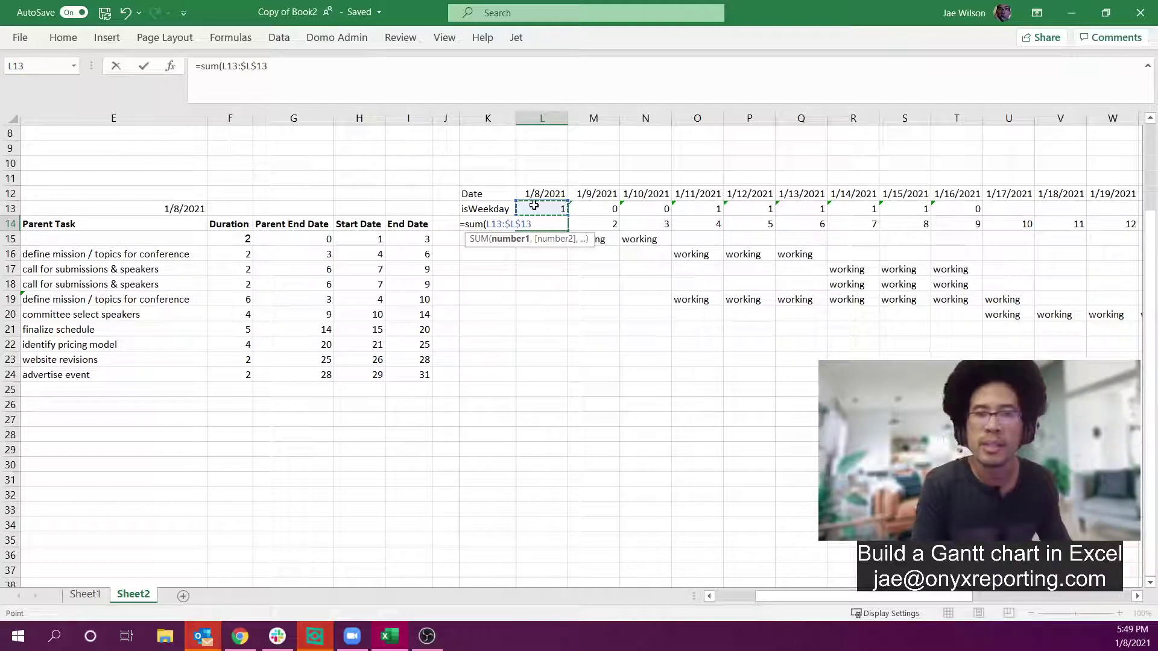
pyautogui.click(228, 67)
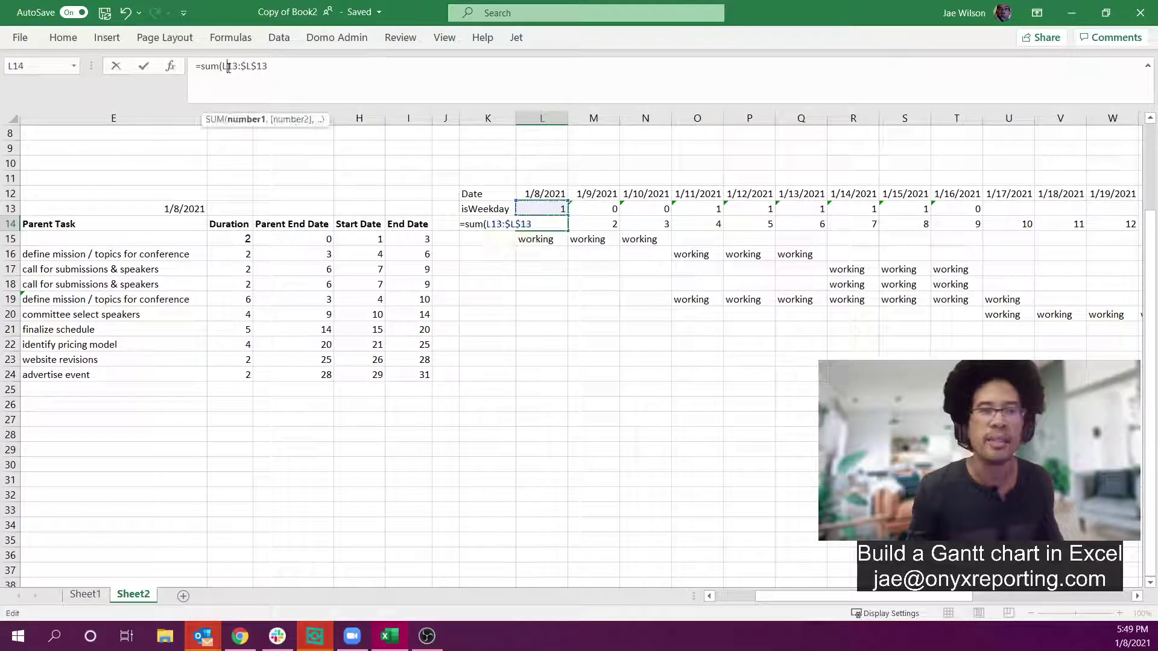
pyautogui.press('F4')
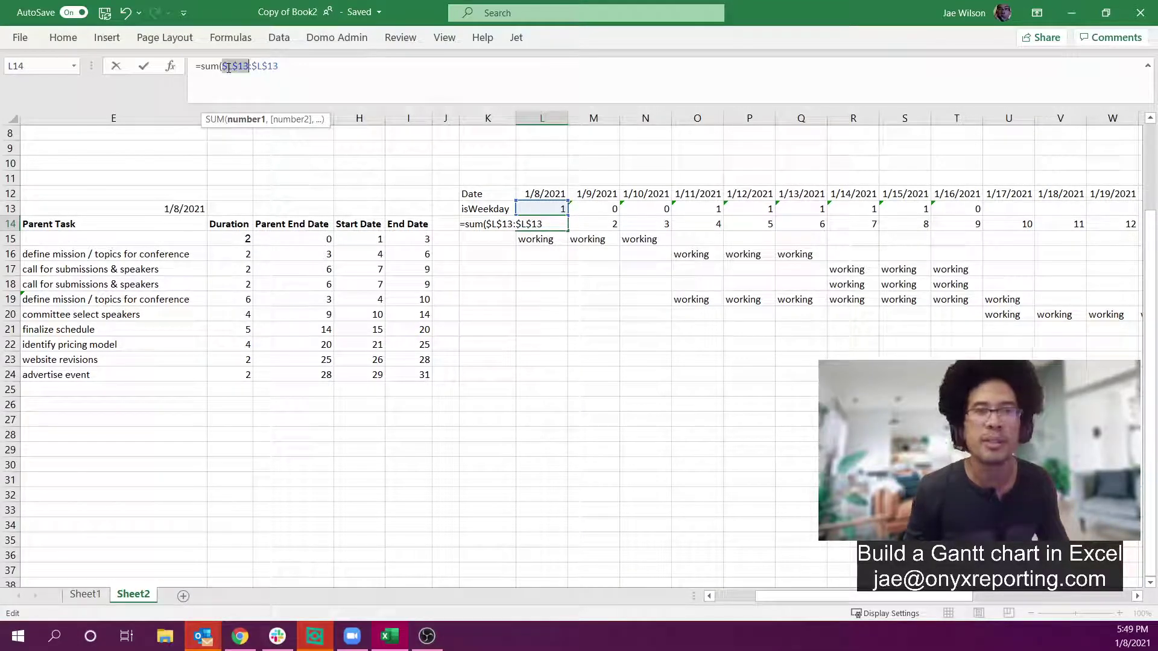
pyautogui.press('Return')
# Step: Fill the L14 WorkDay formula across to T14 and inspect the copied formulas in M14 and N14
pyautogui.click(555, 223)
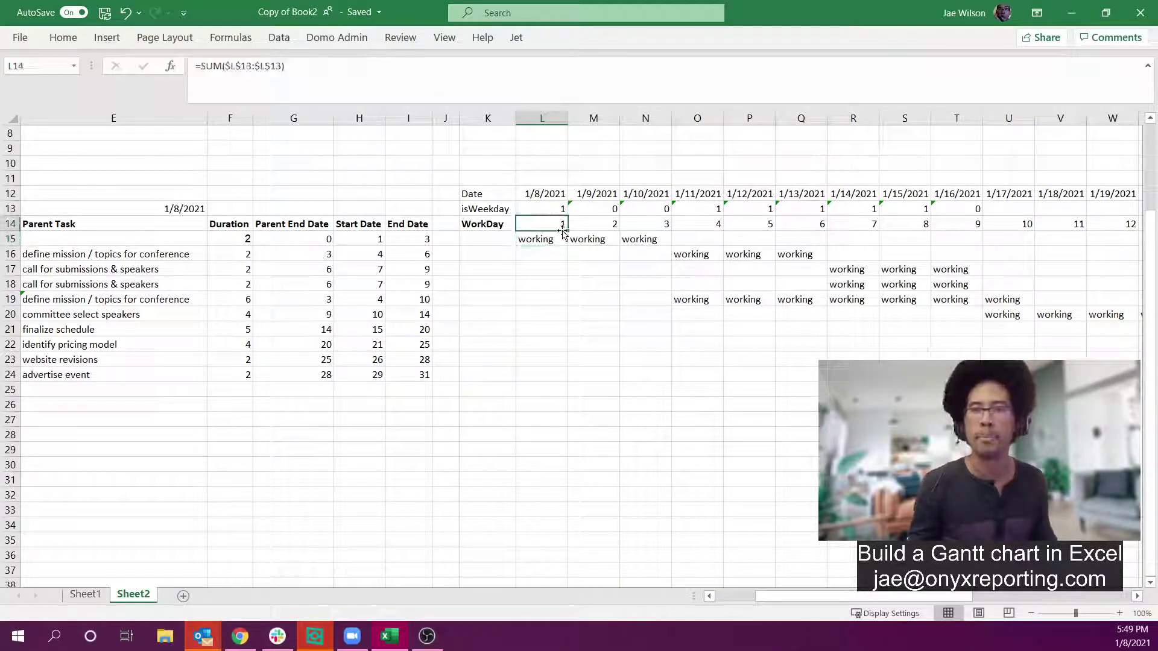
pyautogui.moveTo(554, 223); pyautogui.dragTo(982, 224)
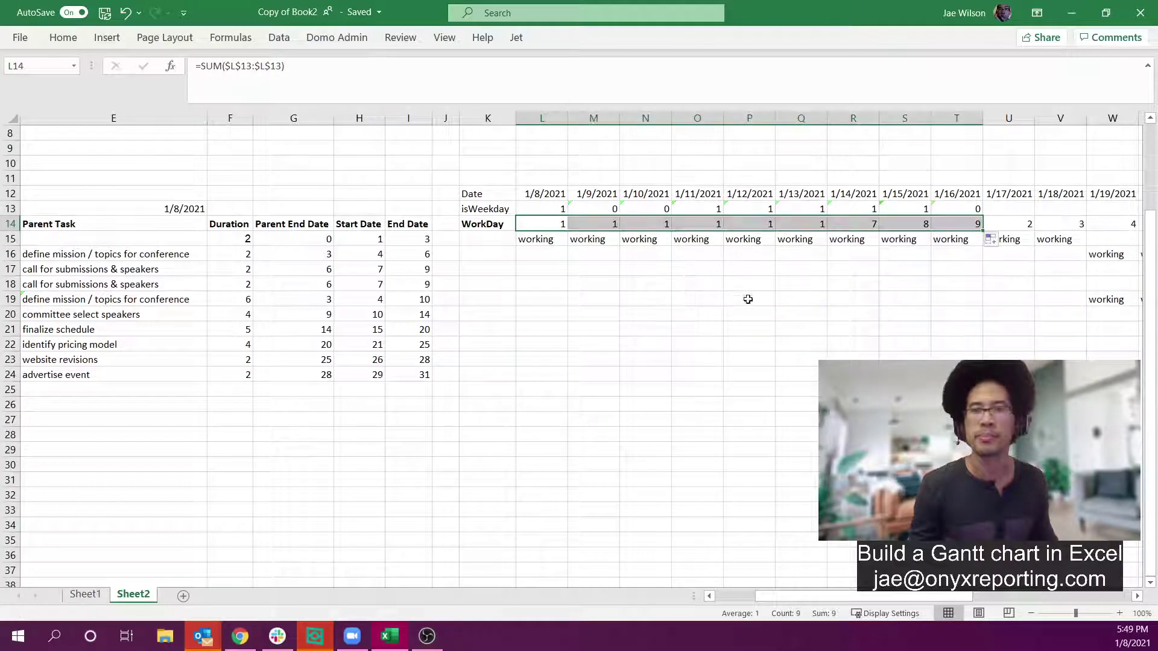
pyautogui.click(640, 377)
pyautogui.click(538, 209)
pyautogui.moveTo(539, 209); pyautogui.dragTo(536, 224)
pyautogui.click(593, 221)
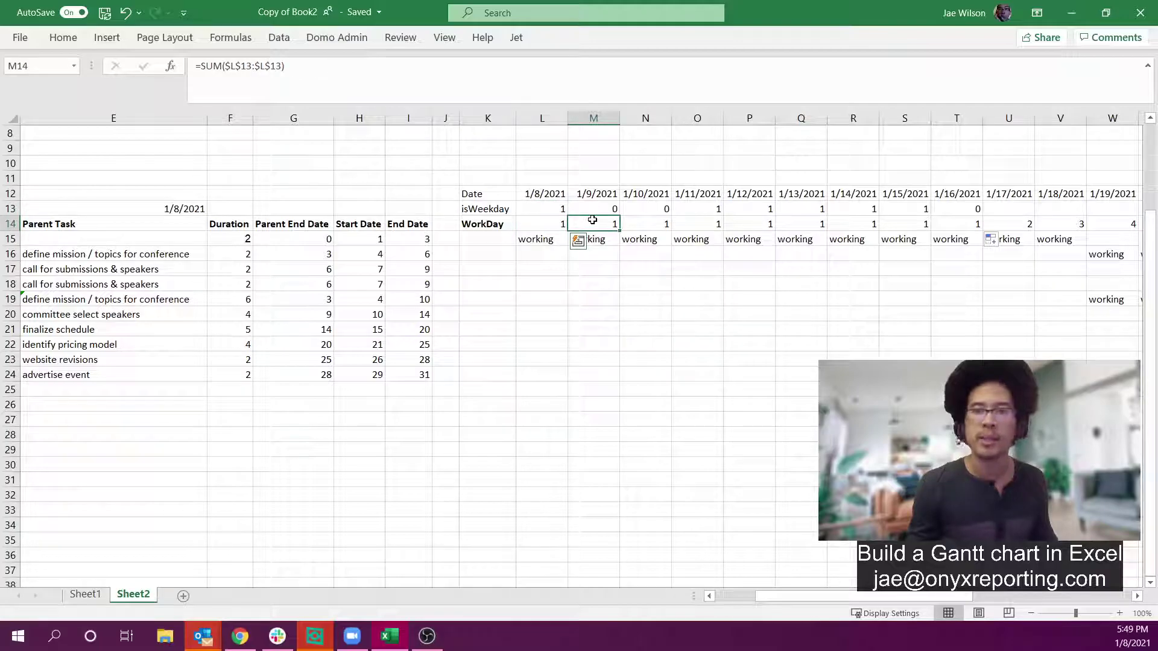
pyautogui.doubleClick(640, 223)
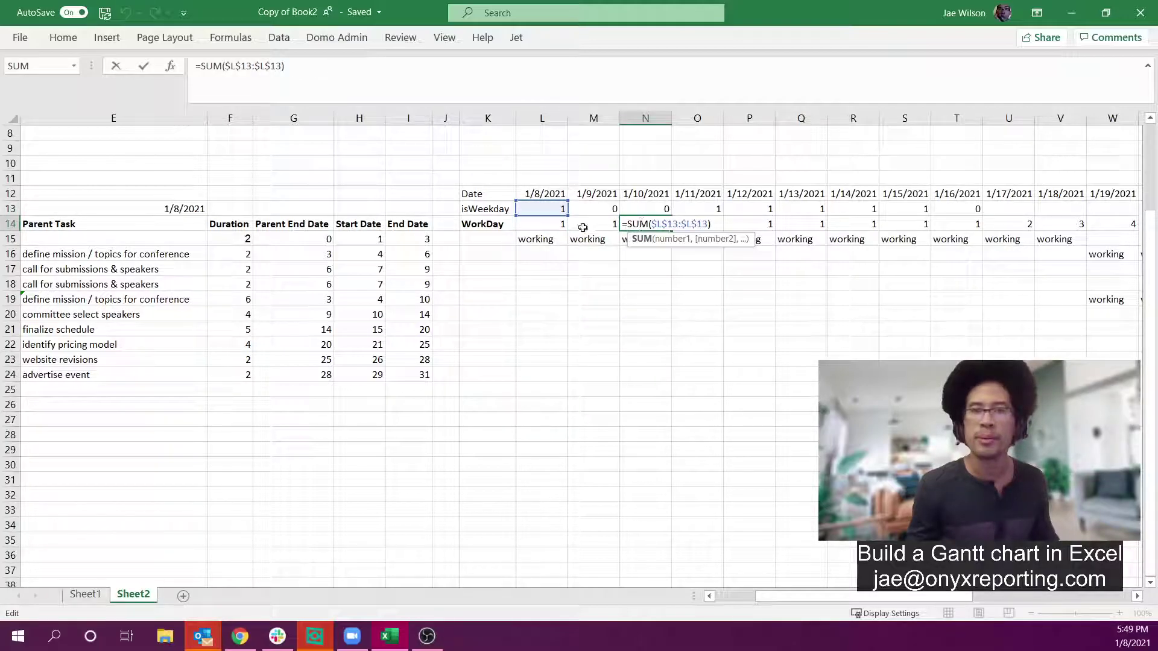
# Step: Make the column of the sum's end reference in L14 relative, =SUM($L$13:L$13), and fill the formula across to U14
pyautogui.doubleClick(540, 226)
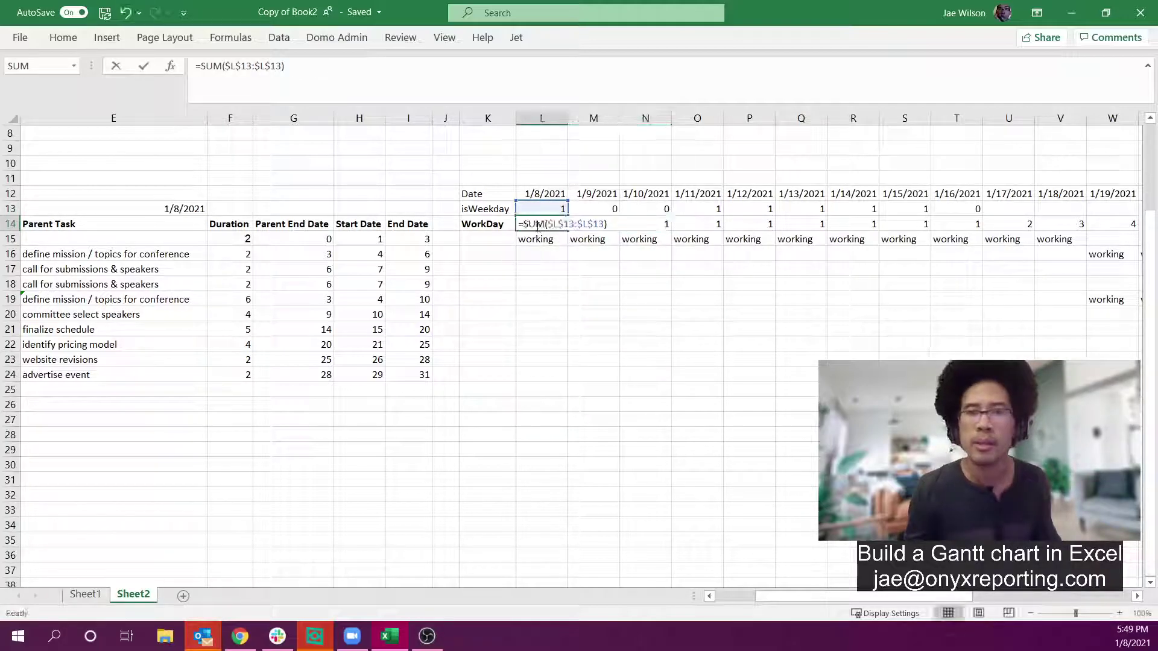
pyautogui.click(270, 80)
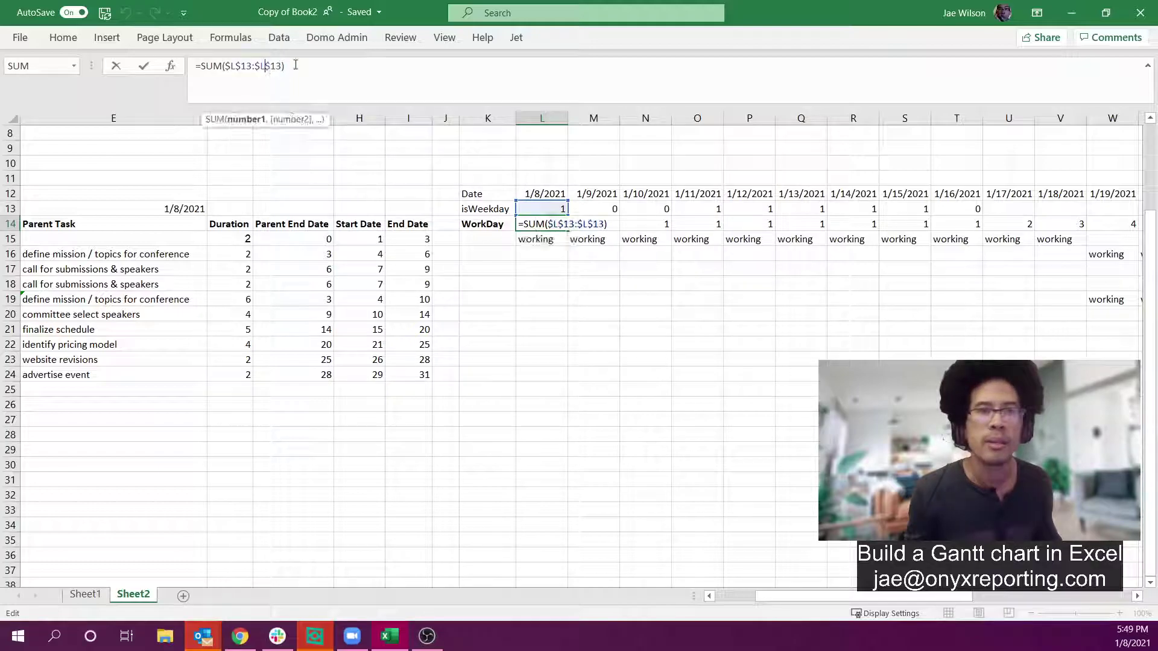
pyautogui.press('BackSpace')
pyautogui.press('Return')
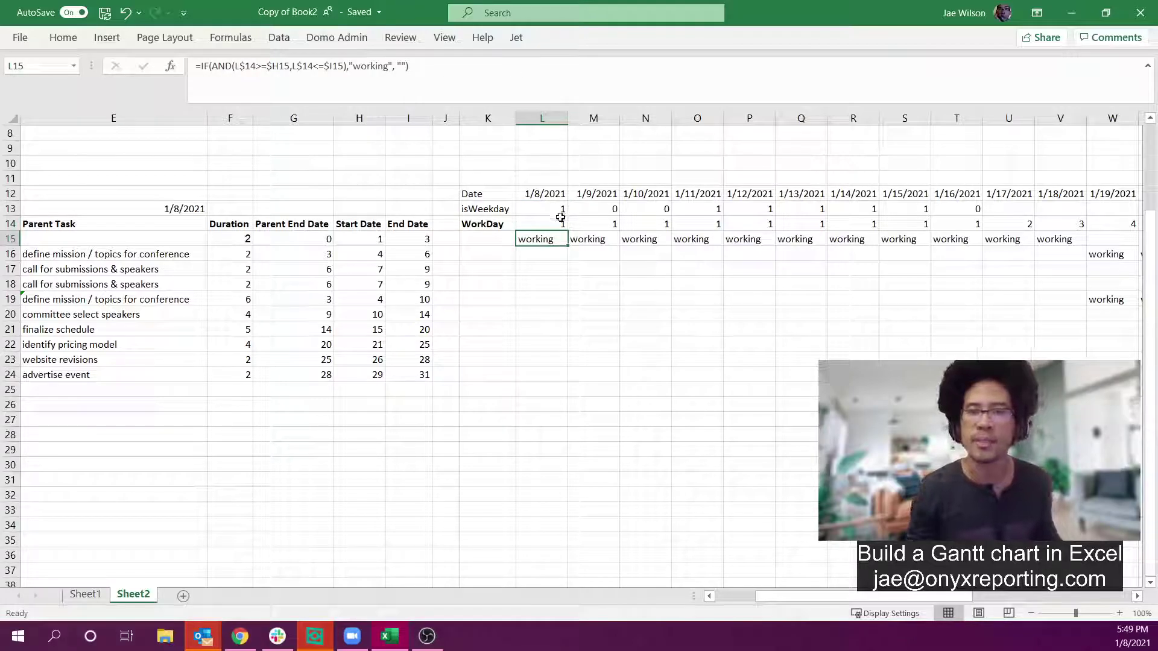
pyautogui.click(561, 224)
pyautogui.moveTo(567, 232); pyautogui.dragTo(1053, 233)
pyautogui.click(698, 403)
# Step: Check the WorkDay numbers from L14 to V14 against the isWeekday flags, including both weekends
pyautogui.click(544, 222)
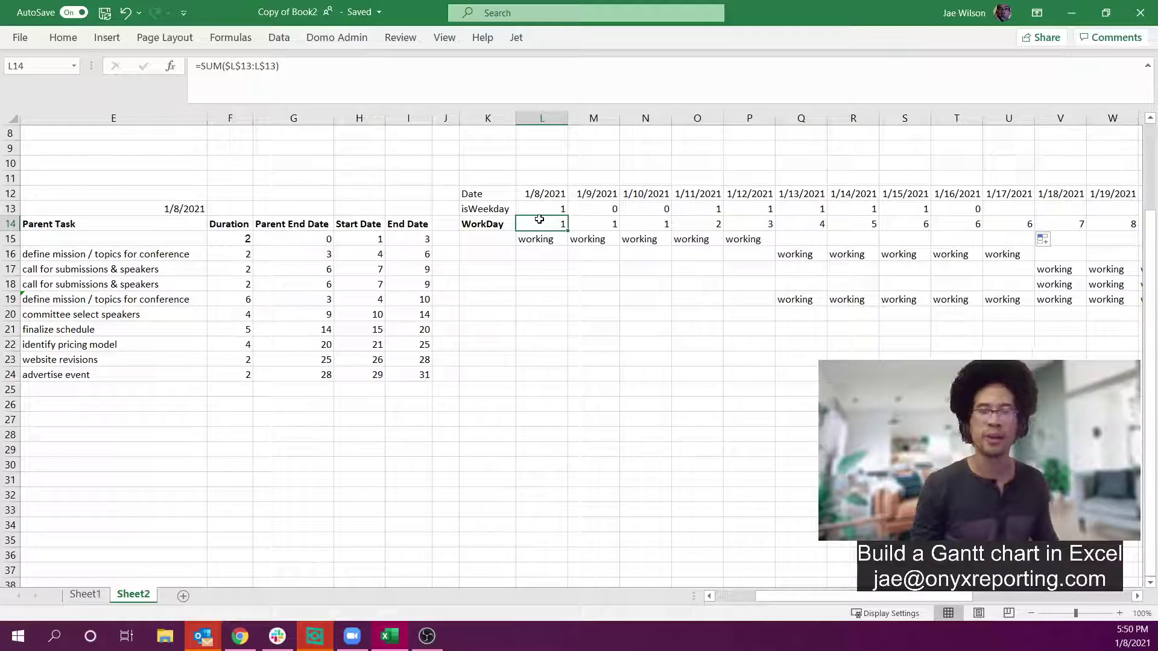
pyautogui.hotkey('shift', 'Right')
pyautogui.hotkey('shift', 'Right')
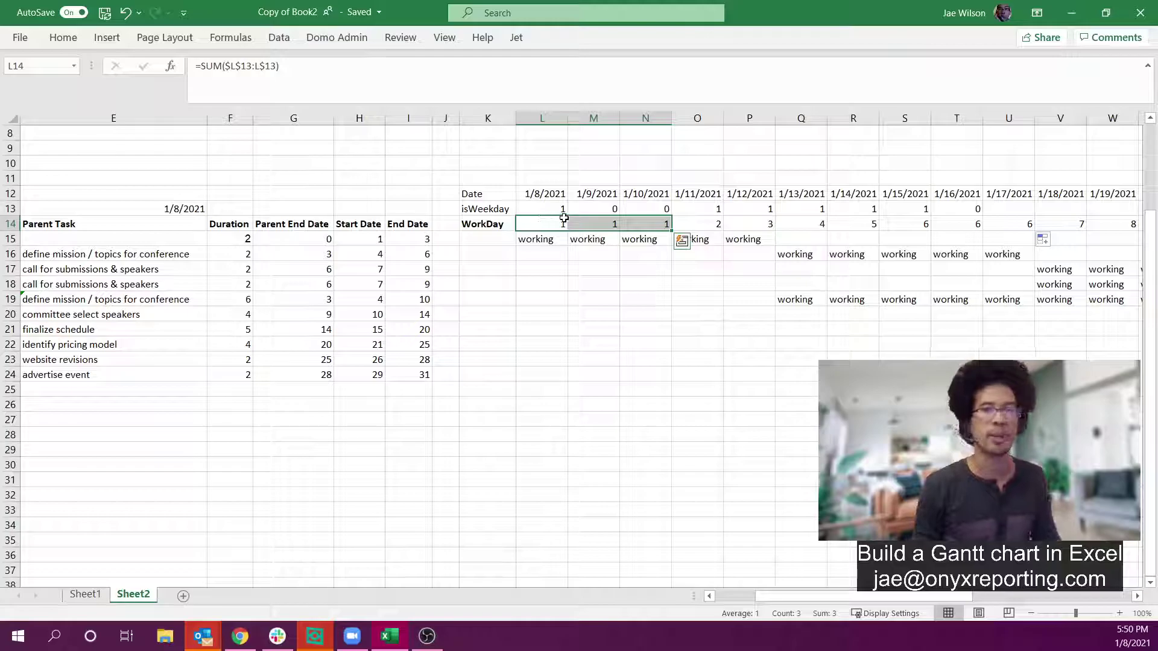
pyautogui.click(695, 223)
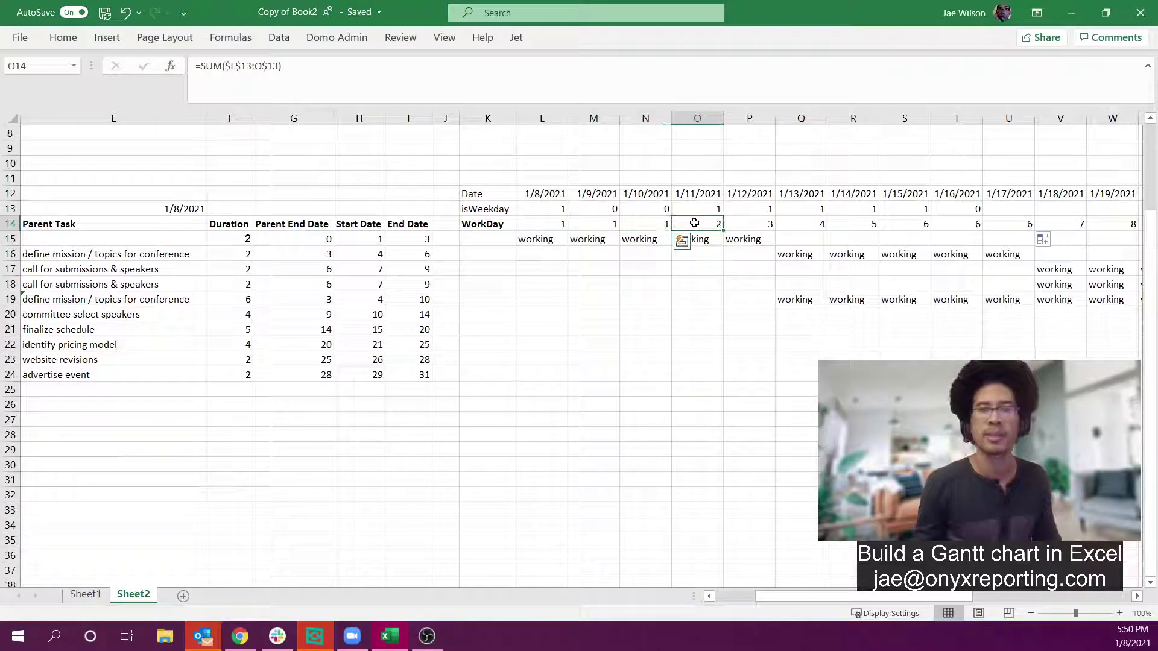
pyautogui.click(745, 225)
pyautogui.click(824, 225)
pyautogui.click(867, 225)
pyautogui.click(919, 225)
pyautogui.click(972, 225)
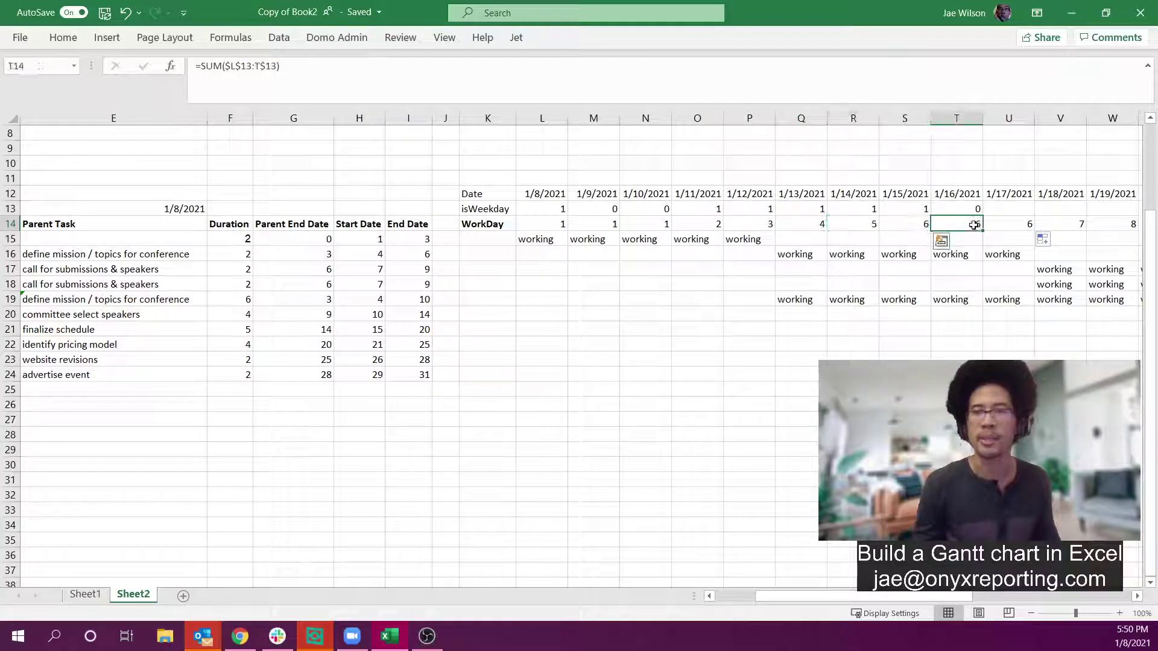
pyautogui.moveTo(962, 209); pyautogui.dragTo(1011, 227)
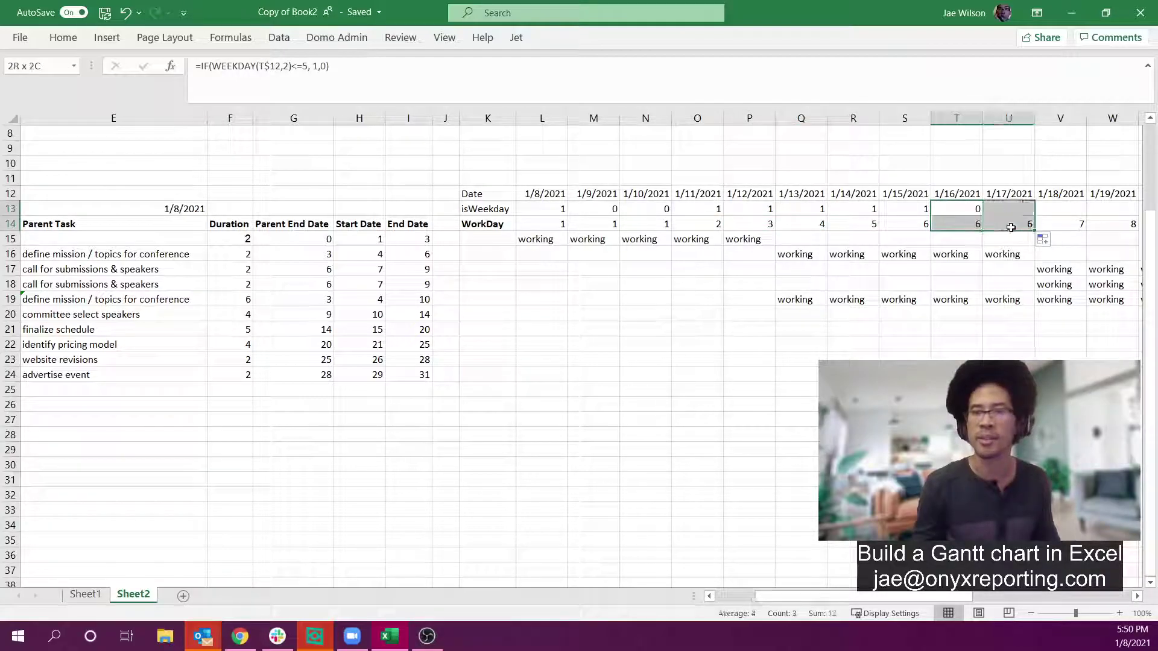
pyautogui.click(1055, 225)
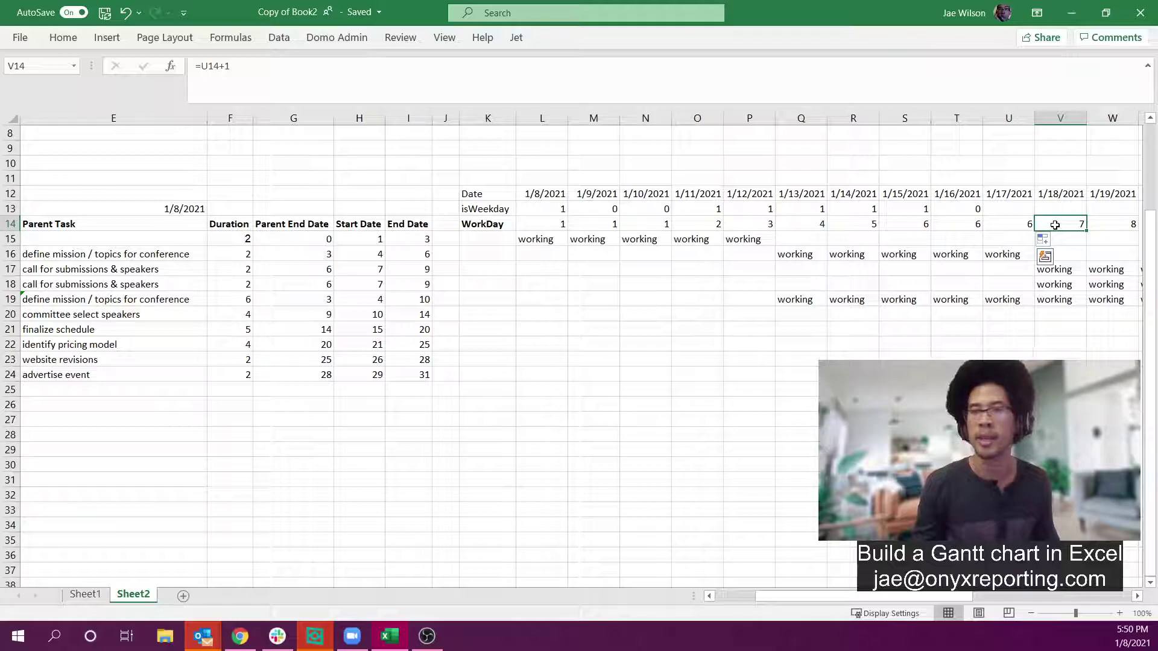
# Step: Fill the working formula from L19 down to L24, and fill the block L12:L24 across to column CG
pyautogui.moveTo(543, 194); pyautogui.dragTo(546, 300)
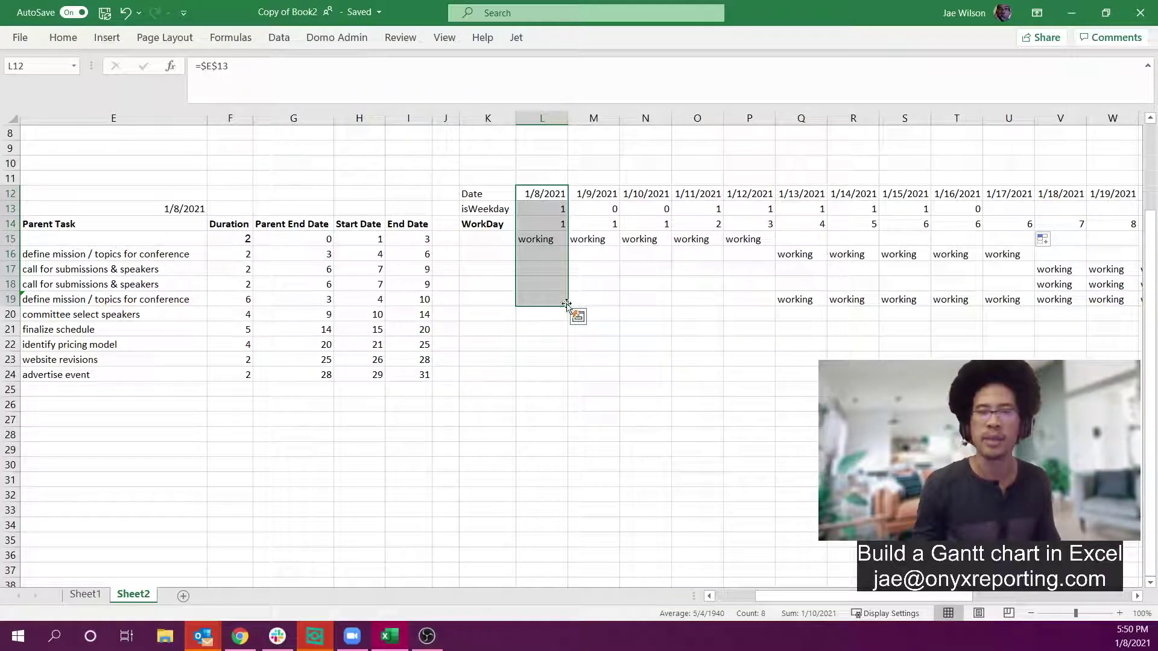
pyautogui.click(544, 298)
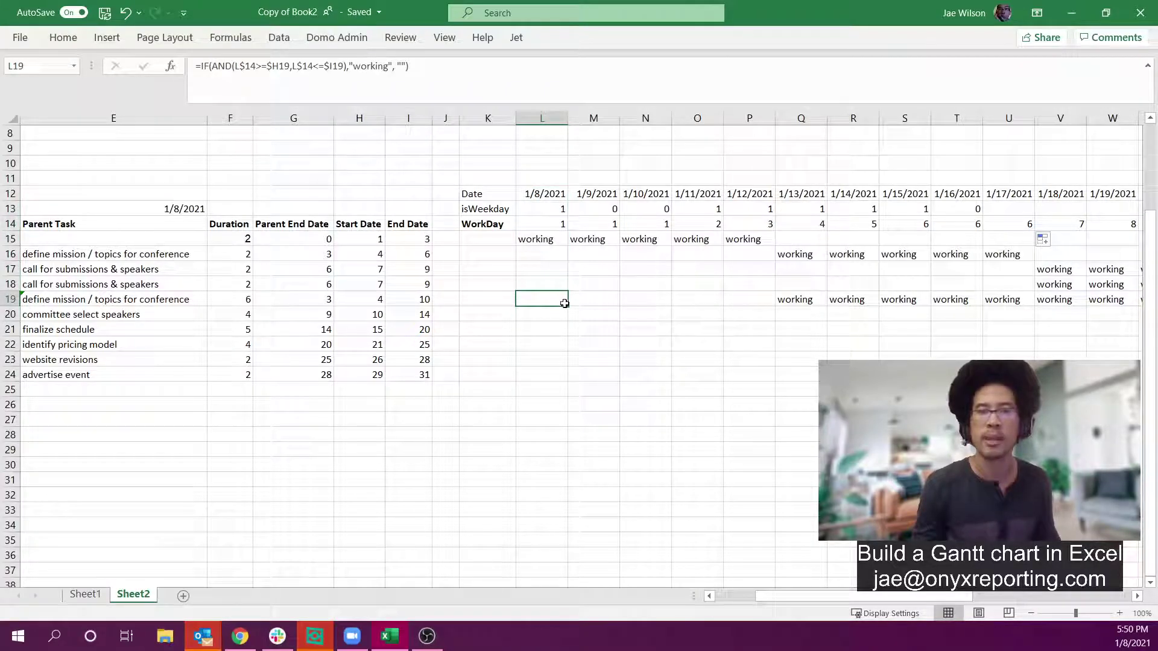
pyautogui.moveTo(565, 303); pyautogui.dragTo(566, 379)
pyautogui.moveTo(536, 192)
pyautogui.mouseDown()
pyautogui.moveTo(543, 354)
pyautogui.moveTo(563, 377)
pyautogui.moveTo(1131, 380)
pyautogui.mouseUp()
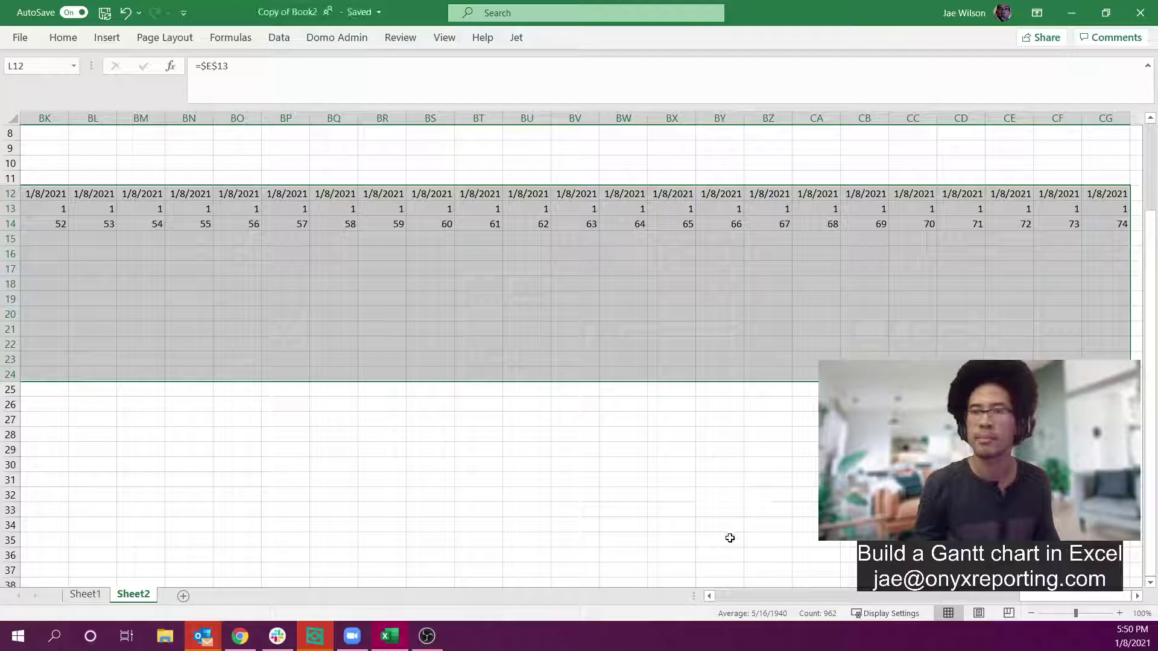
# Step: Clear the contents of column CD and all columns after it
pyautogui.click(963, 118)
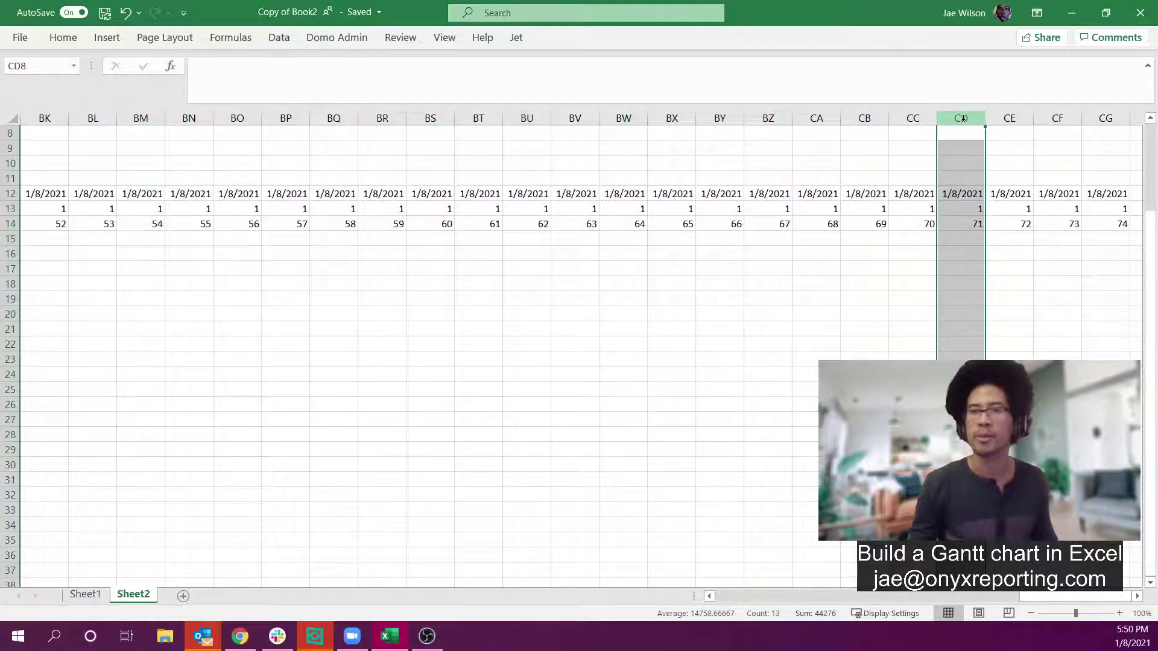
pyautogui.hotkey('ctrl', 'shift', 'Right')
pyautogui.press('Delete')
# Step: Check the Date row's formulas from CC12 back to CA12 and return to M12
pyautogui.press('Left')
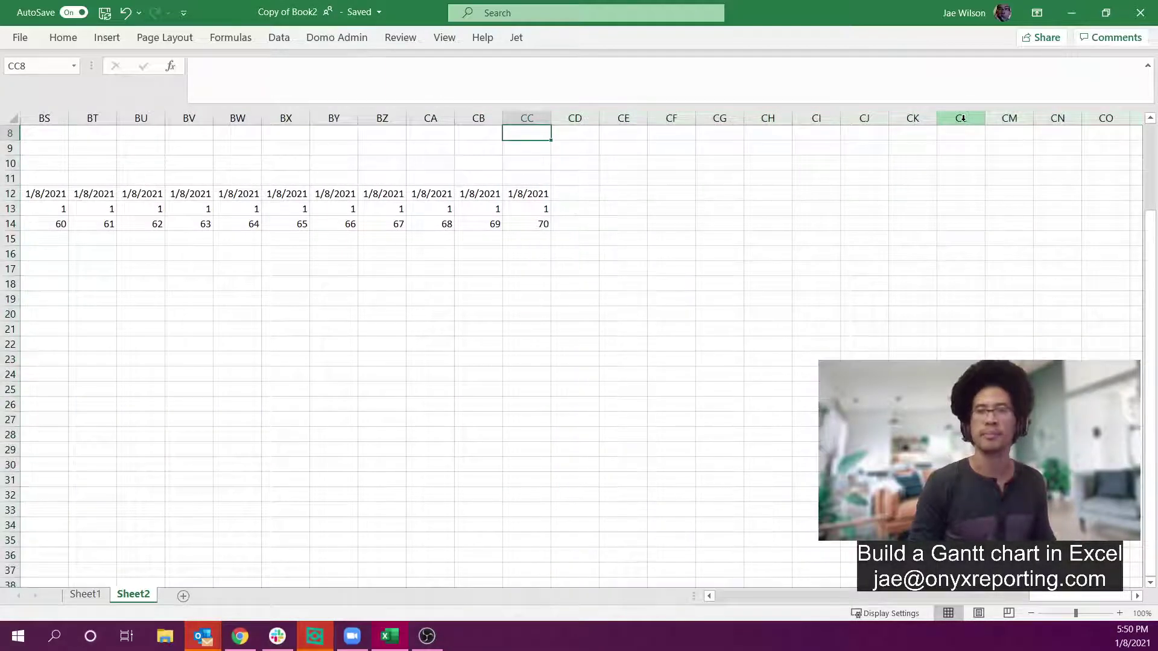
pyautogui.press('Down')
pyautogui.press('Down')
pyautogui.press('Down')
pyautogui.press('Down')
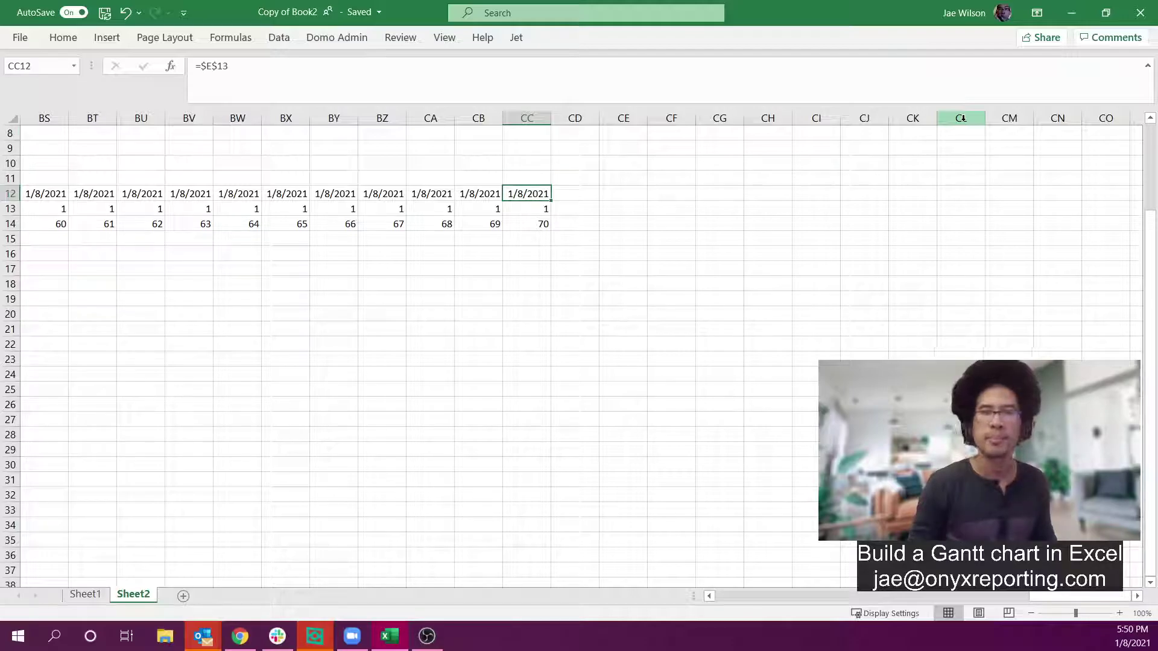
pyautogui.press('Left')
pyautogui.press('Left')
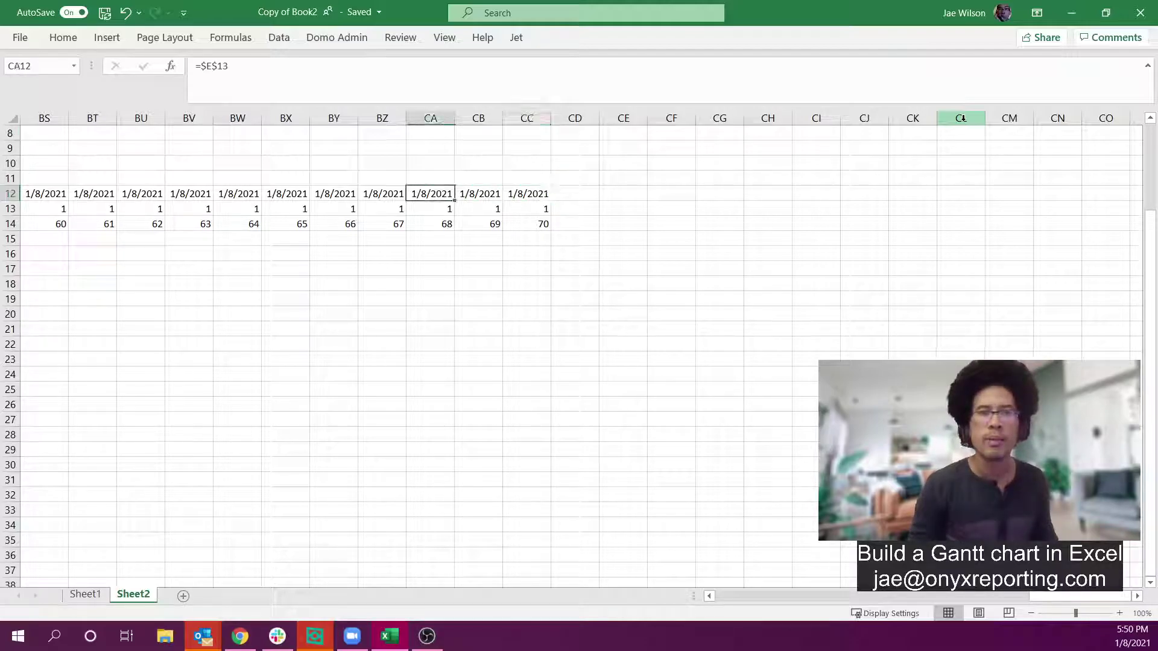
pyautogui.hotkey('ctrl', 'Left')
pyautogui.press('Right')
pyautogui.press('Right')
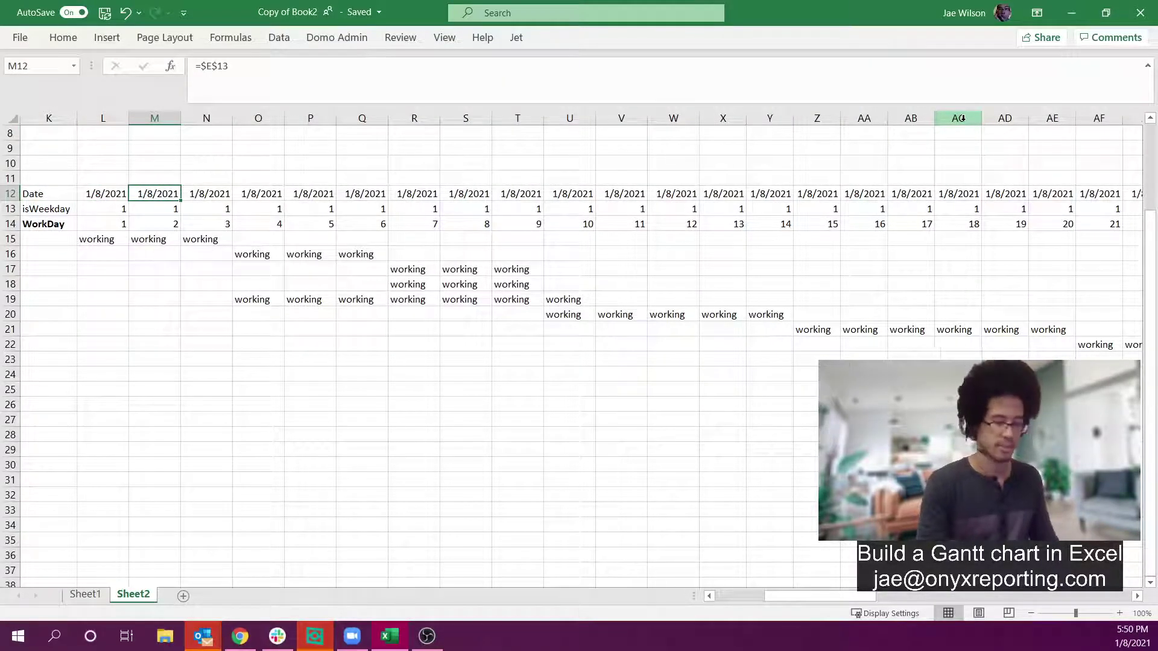
pyautogui.write('=')
pyautogui.press('Left')
pyautogui.write('1')
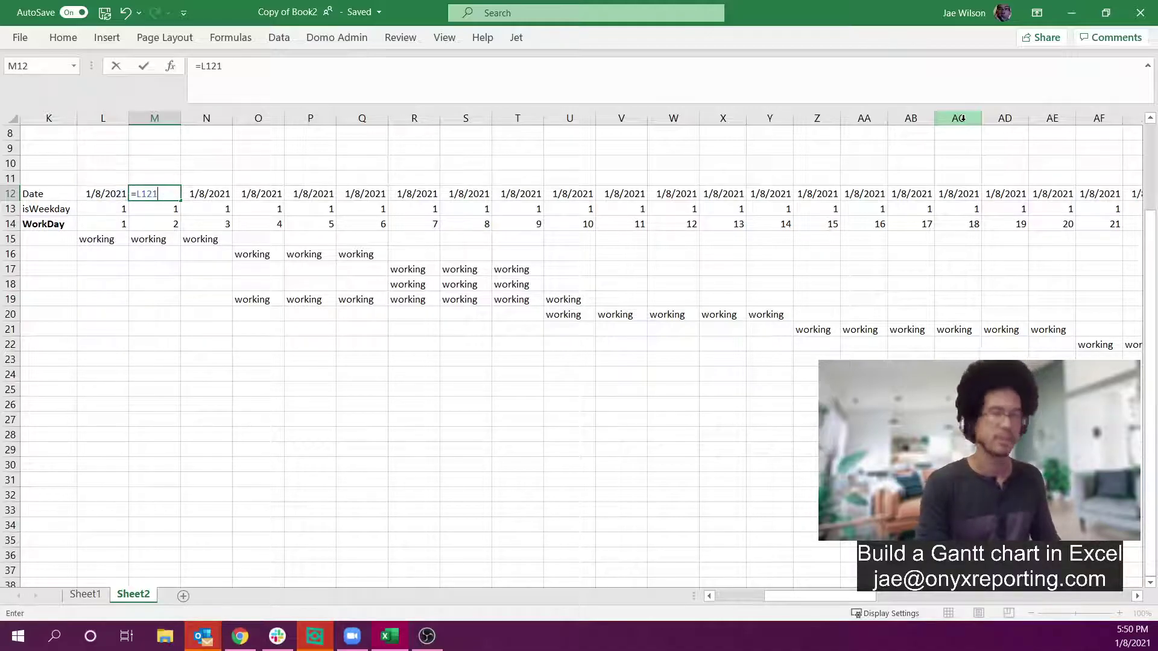
pyautogui.write('+1')
pyautogui.press('Escape')
# Step: Set the date in M12 to =L12+1 and fill the formula across the Date row to CC12
pyautogui.write('=')
pyautogui.press('Left')
pyautogui.write('+1')
pyautogui.press('Return')
pyautogui.press('Up')
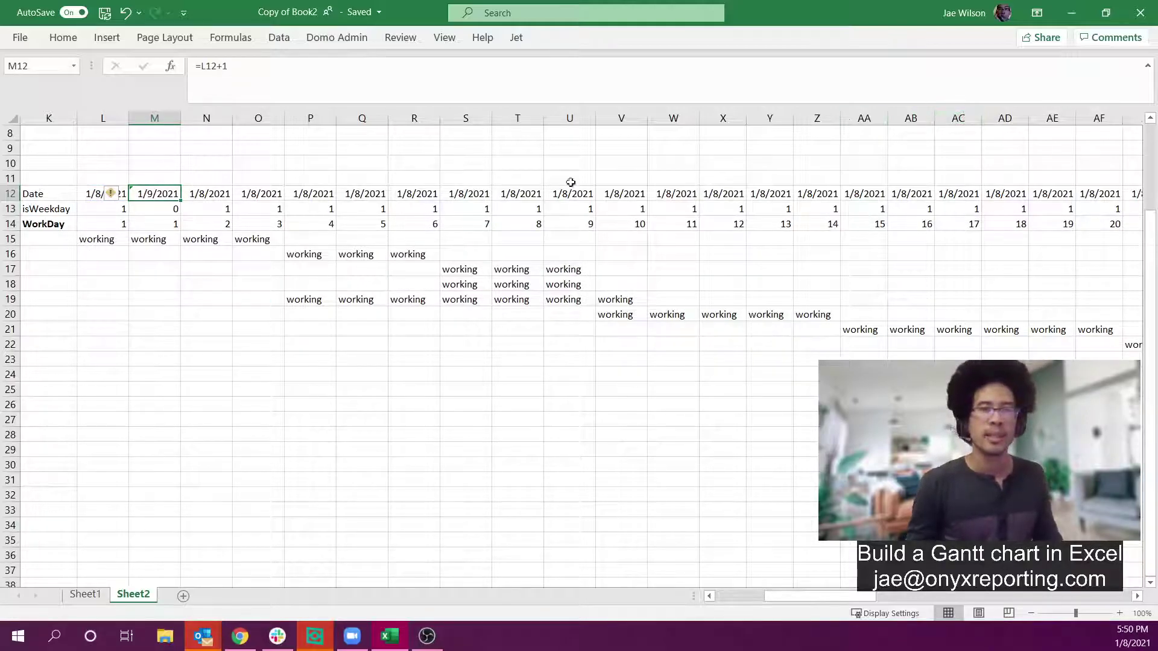
pyautogui.moveTo(185, 204); pyautogui.dragTo(980, 205)
pyautogui.click(931, 224)
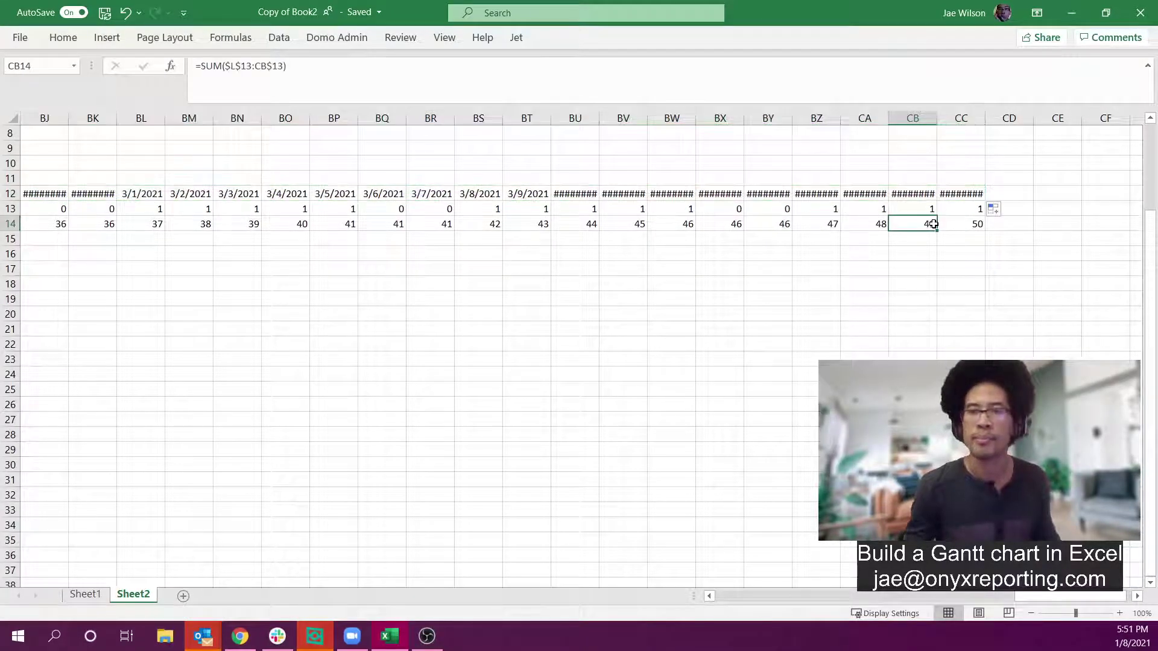
# Step: Examine the working marks across the dated grid beneath the Date and WorkDay rows, as far as the last tasks' columns
pyautogui.hotkey('ctrl', 'Left')
pyautogui.press('Down')
pyautogui.press('Down')
pyautogui.press('Down')
pyautogui.press('Right')
pyautogui.press('Right')
pyautogui.press('Right')
pyautogui.press('Right')
pyautogui.press('Right')
pyautogui.press('Right')
pyautogui.press('Right')
pyautogui.press('Right')
pyautogui.press('Right')
pyautogui.press('Right')
pyautogui.press('Right')
pyautogui.press('Right')
pyautogui.press('Right')
pyautogui.press('Right')
pyautogui.press('Right')
pyautogui.press('Right')
pyautogui.press('Right')
pyautogui.press('Right')
pyautogui.press('Right')
pyautogui.press('Right')
pyautogui.press('Right')
pyautogui.press('Right')
pyautogui.press('Right')
pyautogui.press('Right')
pyautogui.press('Right')
pyautogui.press('Right')
pyautogui.press('Right')
pyautogui.press('Right')
pyautogui.press('Right')
pyautogui.press('Right')
pyautogui.press('Right')
pyautogui.press('Right')
pyautogui.press('Right')
pyautogui.press('Right')
pyautogui.press('Right')
pyautogui.press('Right')
pyautogui.press('Right')
pyautogui.press('Right')
pyautogui.press('Right')
pyautogui.press('Right')
pyautogui.press('Right')
pyautogui.press('Right')
pyautogui.press('Right')
pyautogui.press('Right')
pyautogui.press('Left')
pyautogui.press('Down')
pyautogui.press('Down')
pyautogui.press('Down')
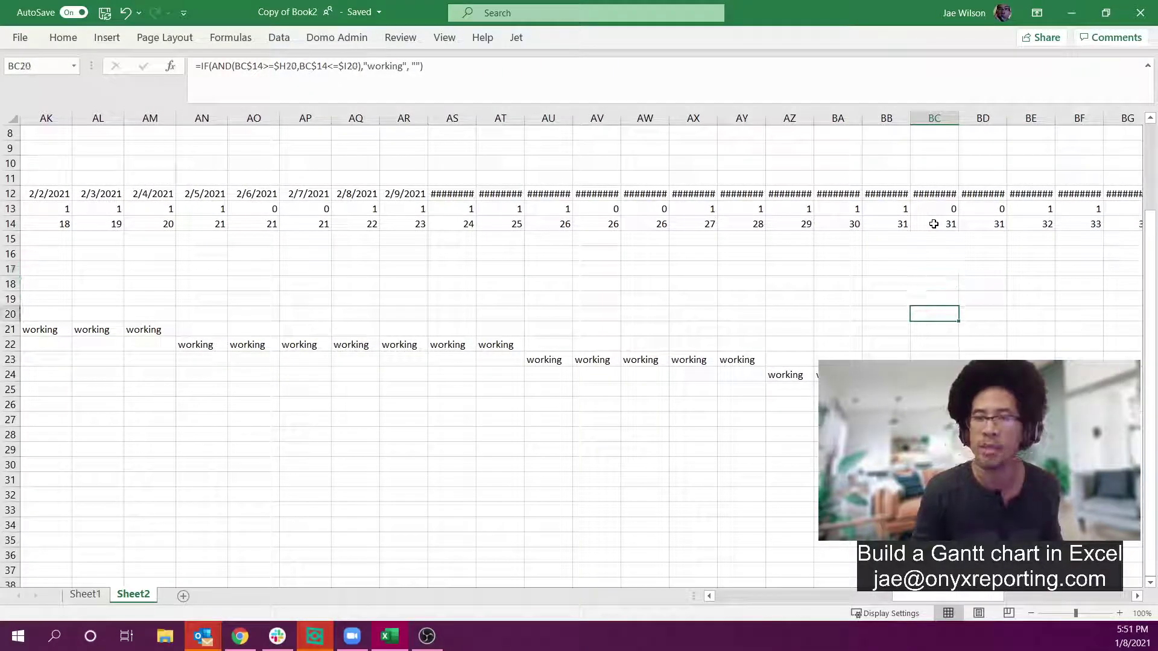
# Step: Trace the execute task's row from BD24 back through the grid to its End Date in I24
pyautogui.click(987, 375)
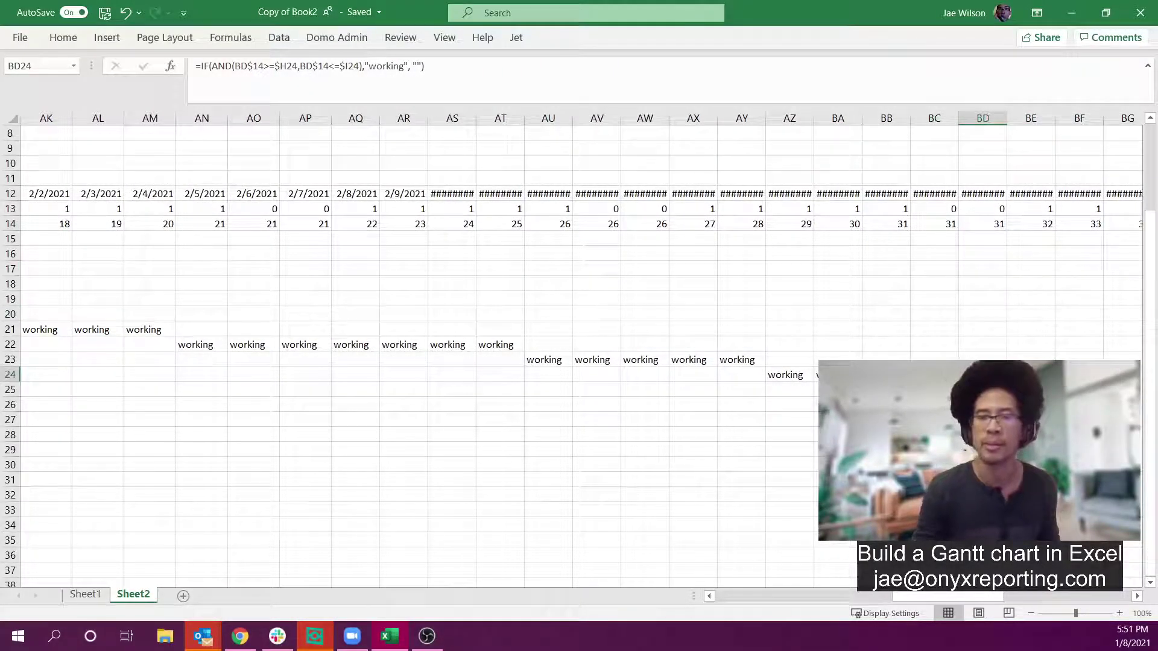
pyautogui.press('Left')
pyautogui.press('Left')
pyautogui.press('Left')
pyautogui.press('Left')
pyautogui.press('Left')
pyautogui.press('Left')
pyautogui.press('Left')
pyautogui.press('Left')
pyautogui.press('Left')
pyautogui.press('Left')
pyautogui.press('Left')
pyautogui.press('Left')
pyautogui.press('Left')
pyautogui.press('Left')
pyautogui.press('Left')
pyautogui.press('Left')
pyautogui.press('Left')
pyautogui.press('Left')
pyautogui.press('Left')
pyautogui.press('Left')
pyautogui.press('Right')
pyautogui.press('Right')
pyautogui.press('Right')
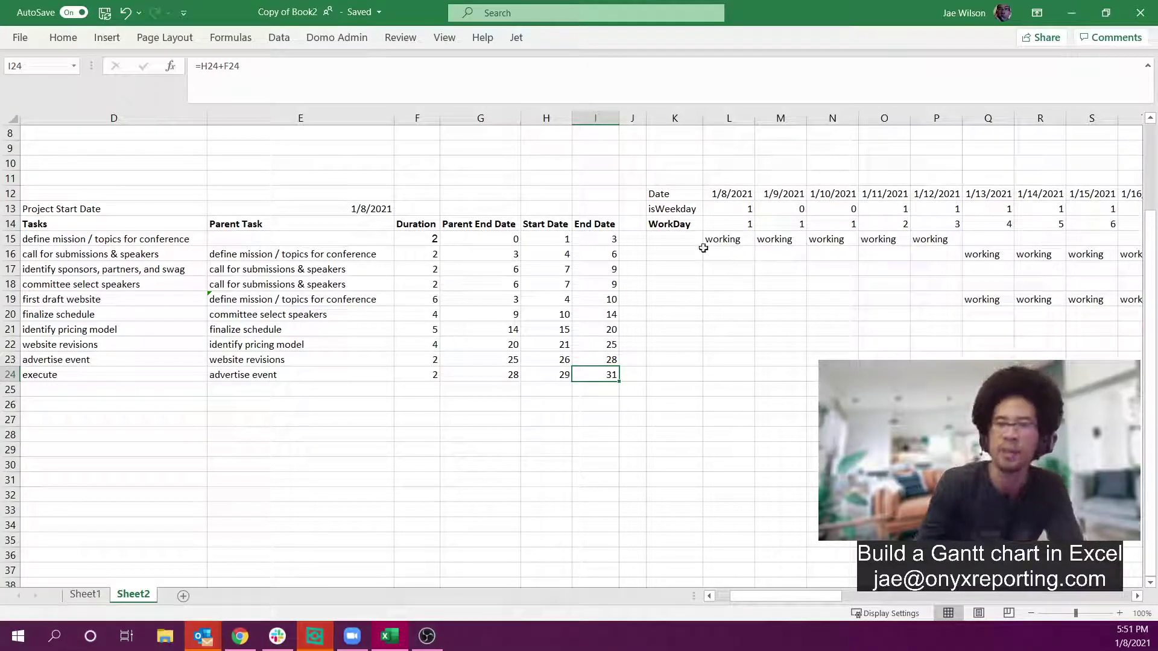
# Step: Compare the dates in row 12 and the first task's working cells L15:P15 with the Parent End, Start and End Date columns
pyautogui.moveTo(667, 208); pyautogui.dragTo(1017, 190)
pyautogui.click(719, 189)
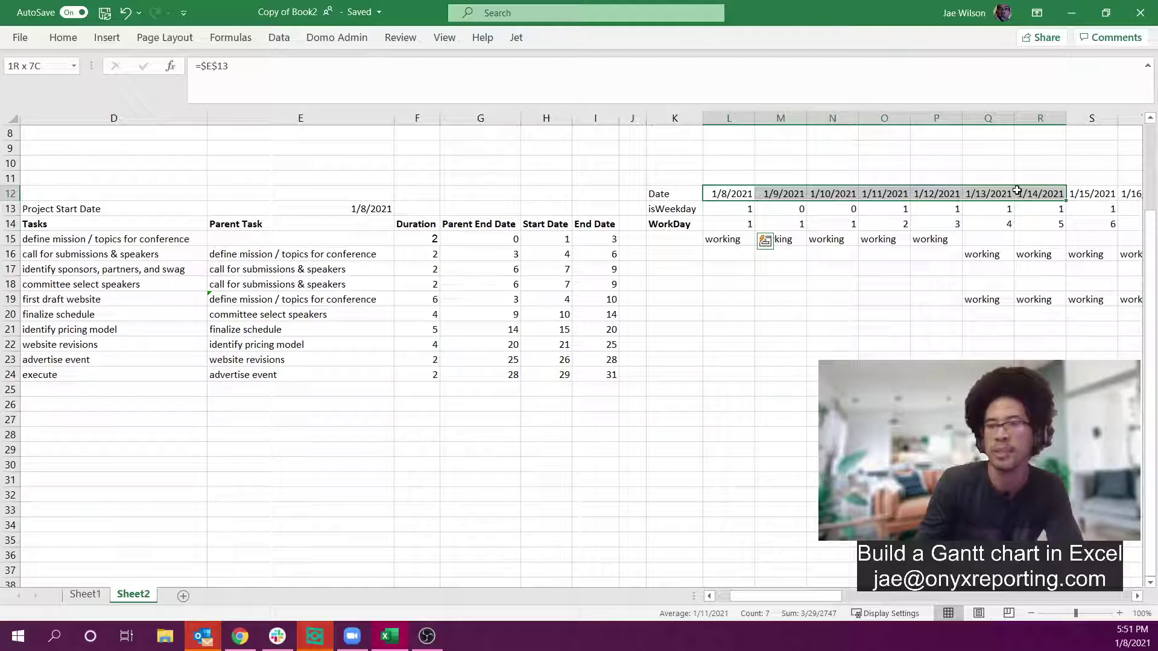
pyautogui.moveTo(722, 242); pyautogui.dragTo(926, 238)
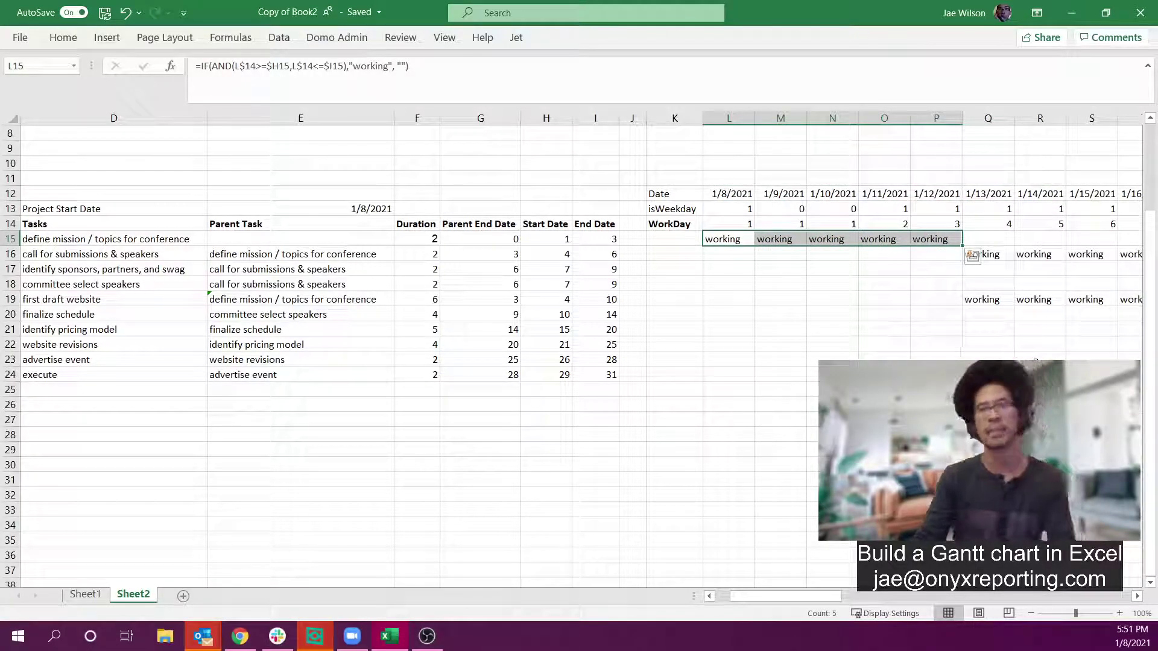
pyautogui.moveTo(467, 228); pyautogui.dragTo(585, 375)
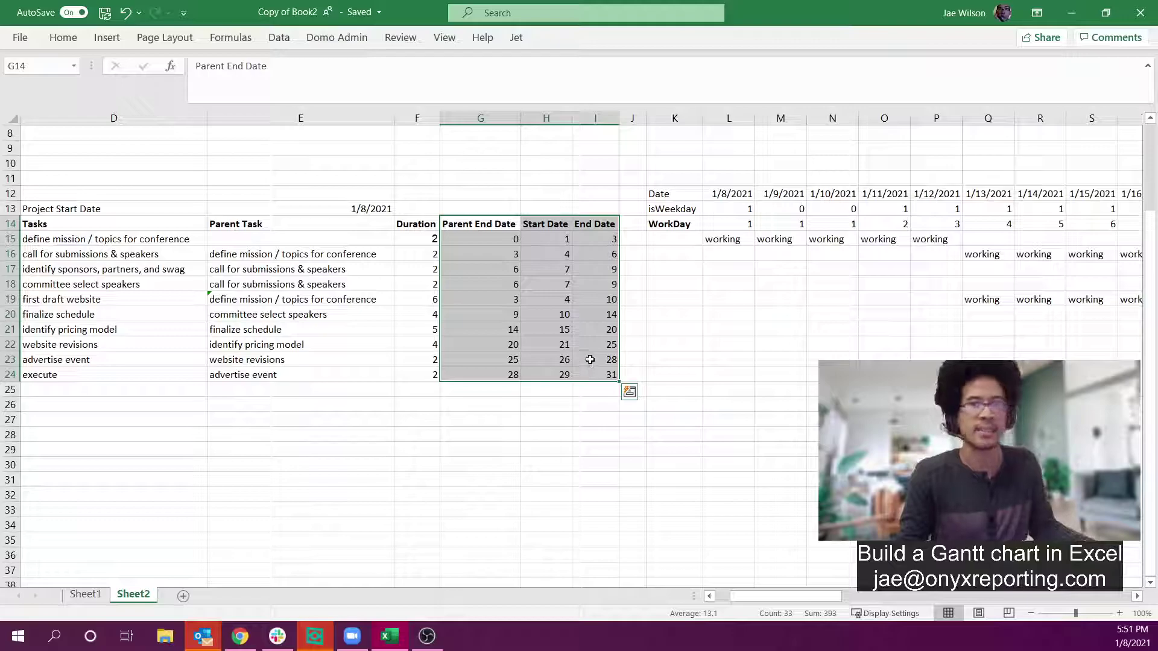
pyautogui.click(675, 306)
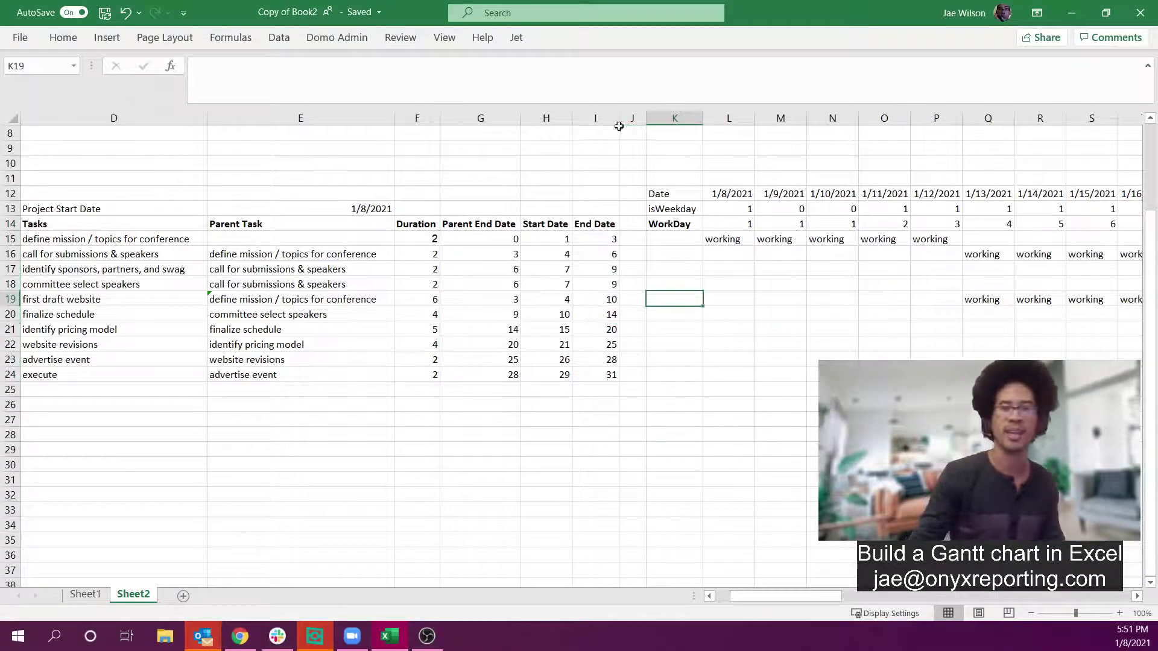
# Step: Insert two blank columns directly after the End Date column, ahead of the current columns J and K
pyautogui.moveTo(630, 117); pyautogui.dragTo(674, 111)
pyautogui.rightClick(674, 113)
pyautogui.click(699, 239)
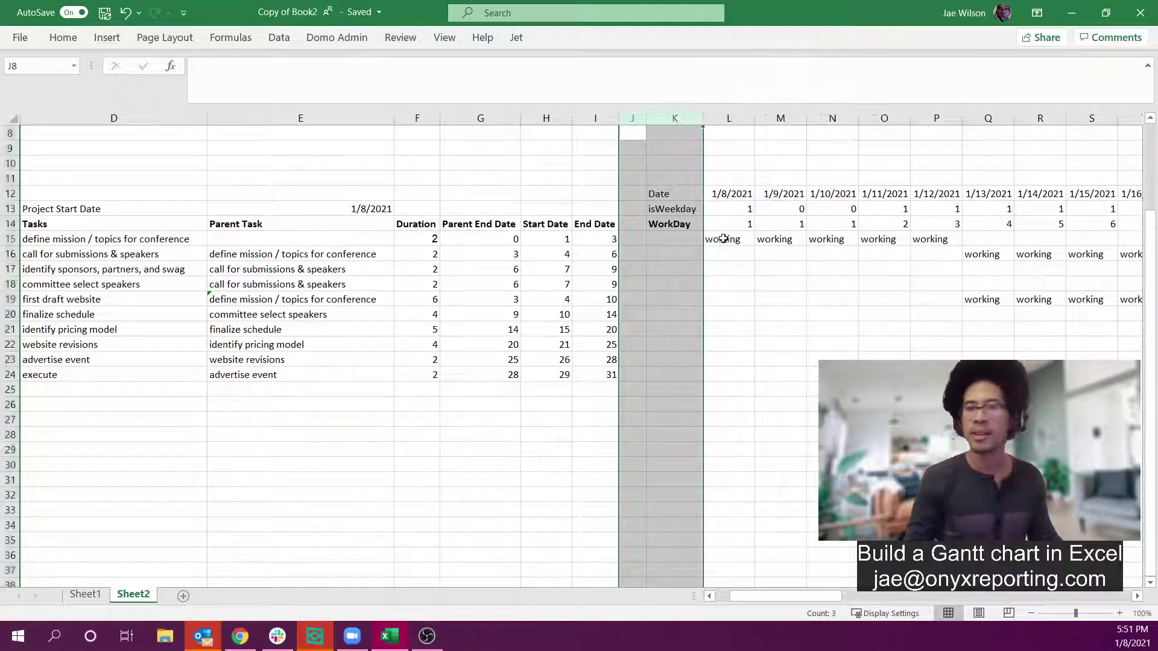
# Step: Enter the headers Expected Start Date in J14 and Expected End Date in K14, and autofit both column widths
pyautogui.click(660, 236)
pyautogui.press('Up')
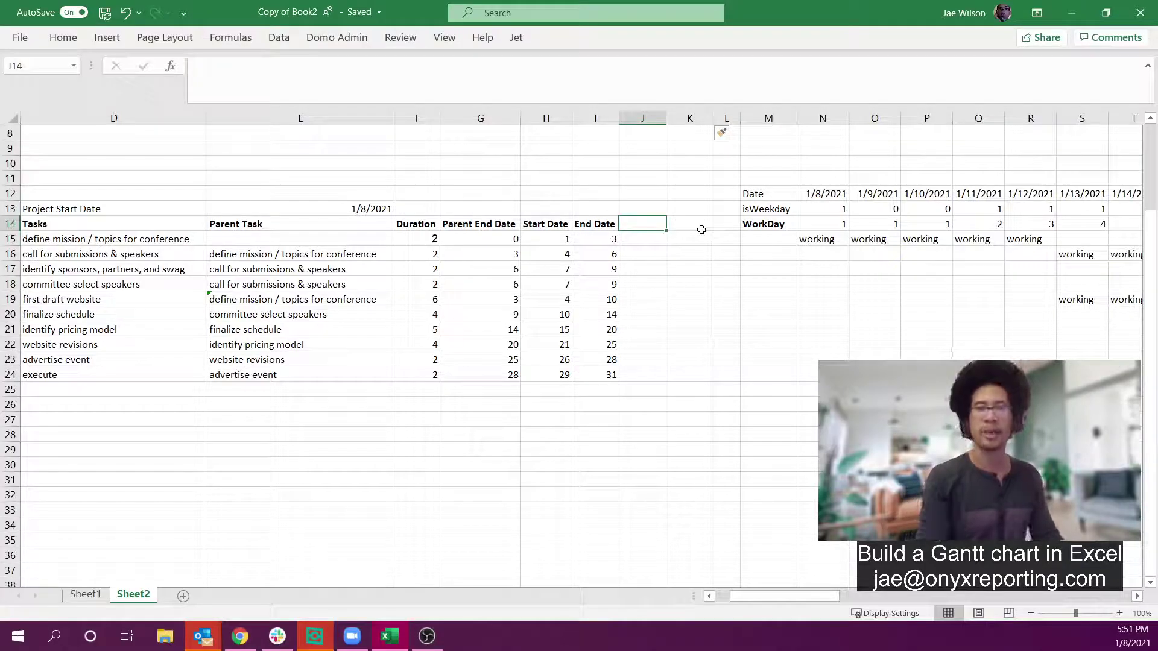
pyautogui.write('Expected End d')
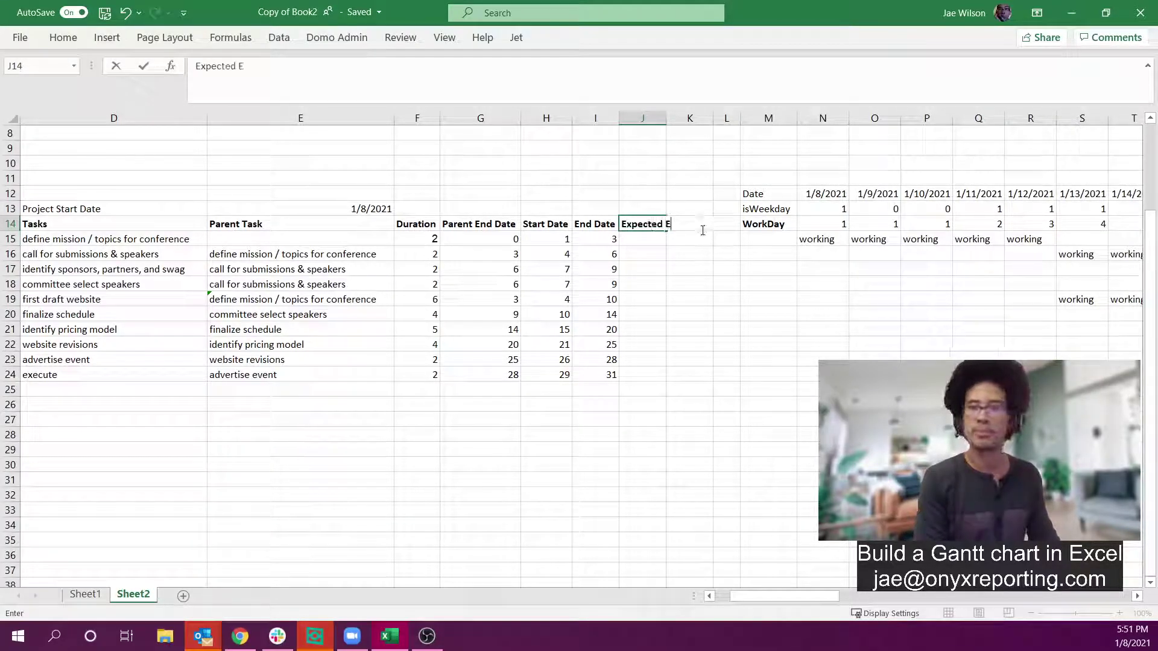
pyautogui.press('BackSpace')
pyautogui.press('BackSpace')
pyautogui.press('BackSpace')
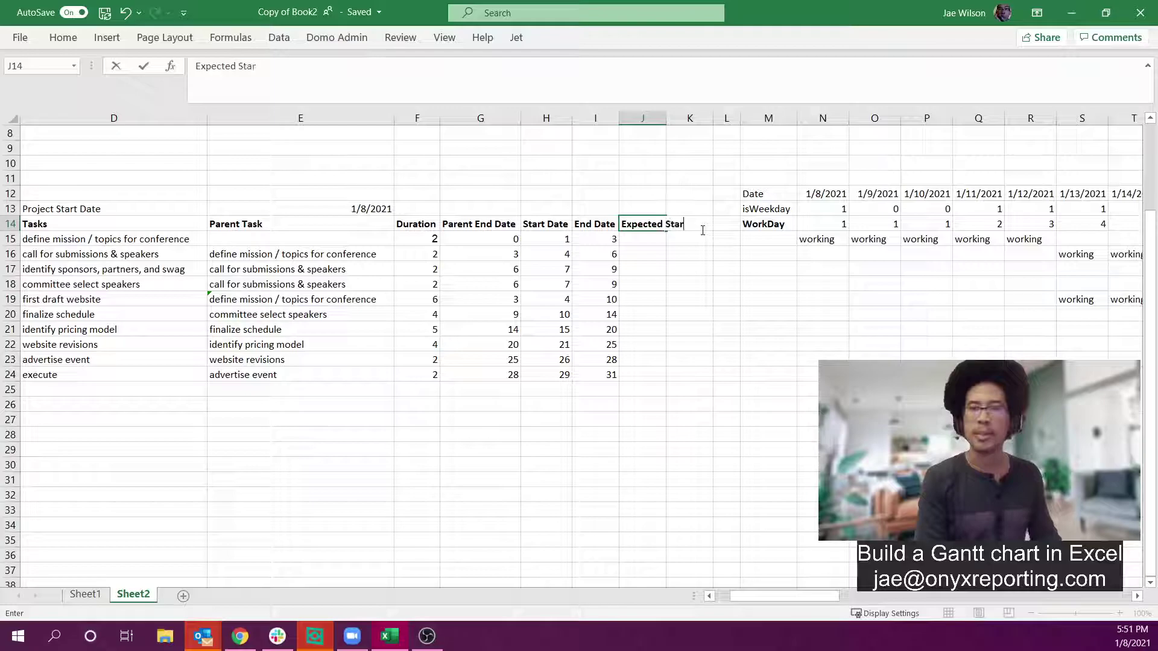
pyautogui.write('Date')
pyautogui.press('Tab')
pyautogui.write('Expected End Date')
pyautogui.press('Return')
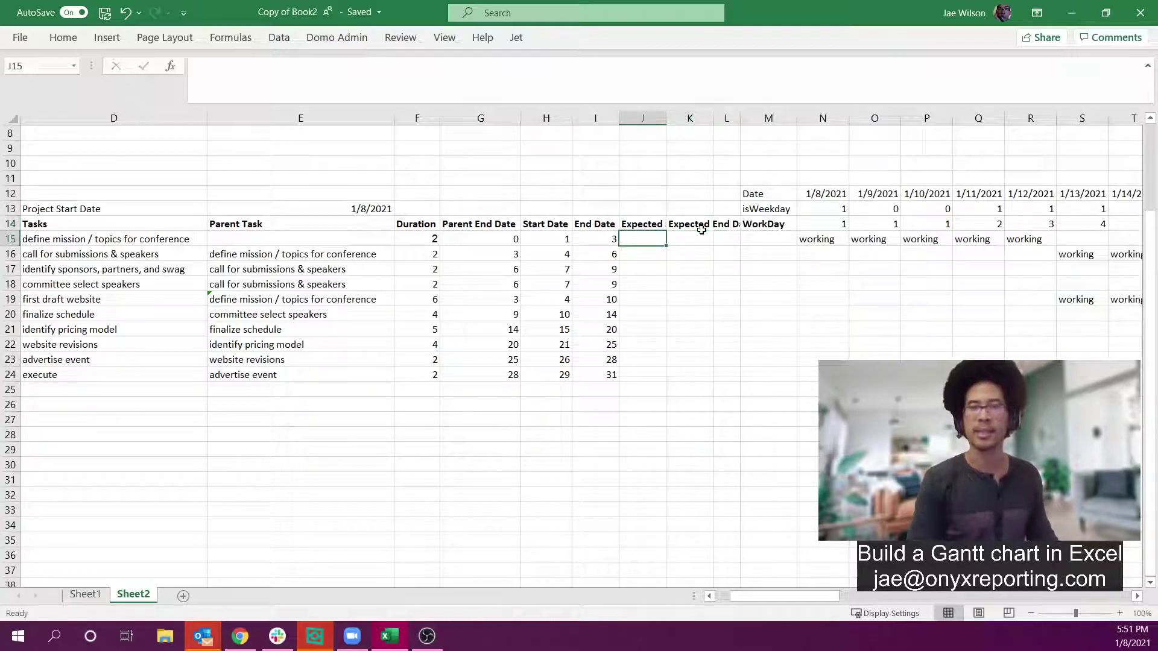
pyautogui.moveTo(643, 118); pyautogui.dragTo(688, 118)
pyautogui.doubleClick(709, 119)
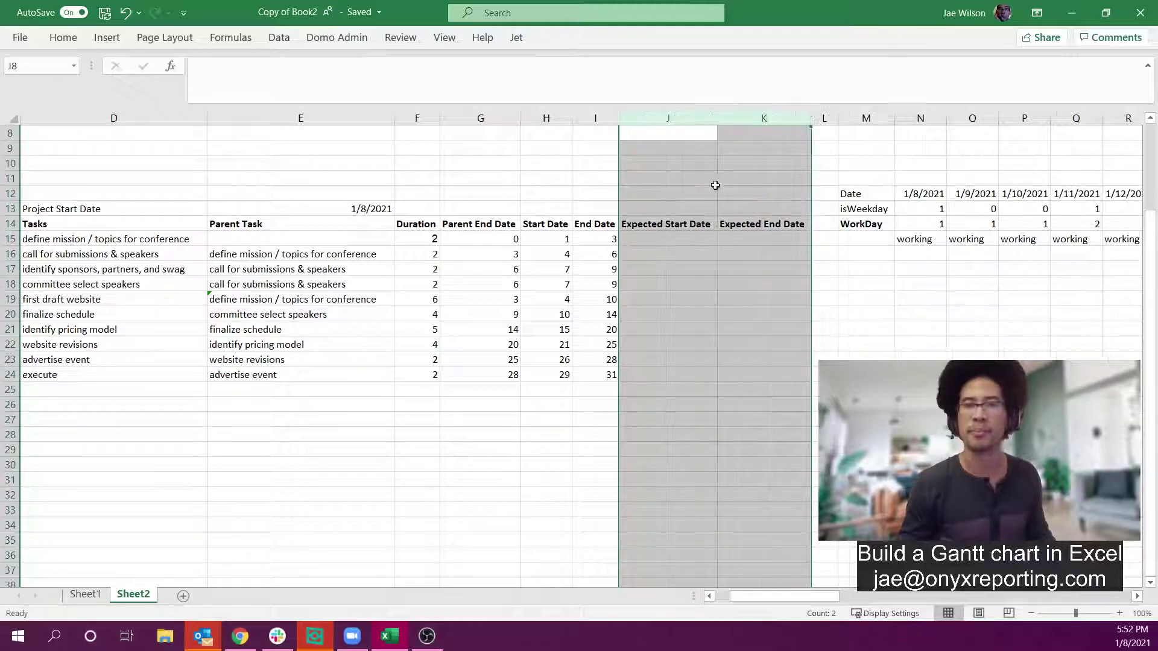
# Step: Begin a formula in J15 for the first task's Expected Start Date
pyautogui.click(661, 237)
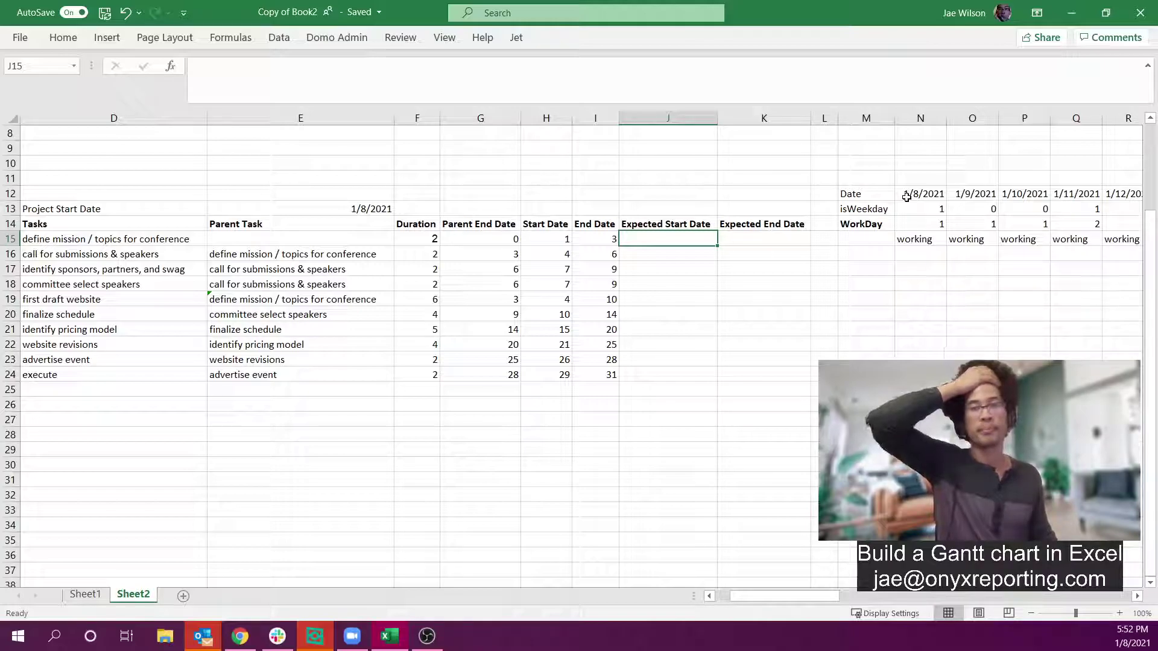
pyautogui.write('=')
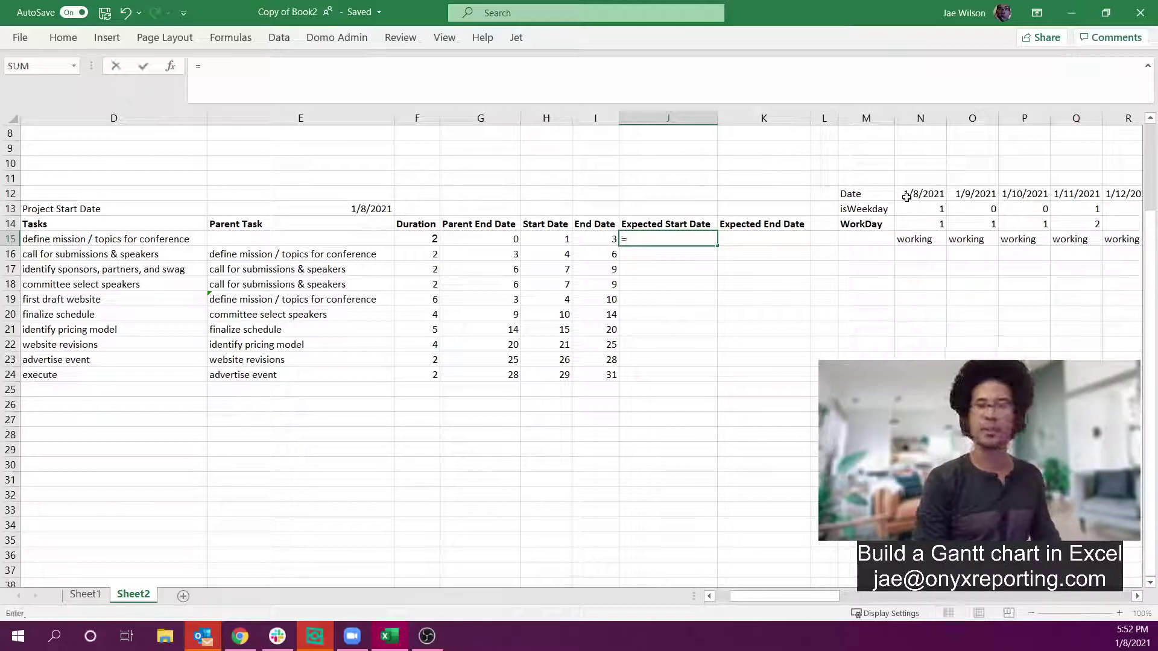
pyautogui.write('net')
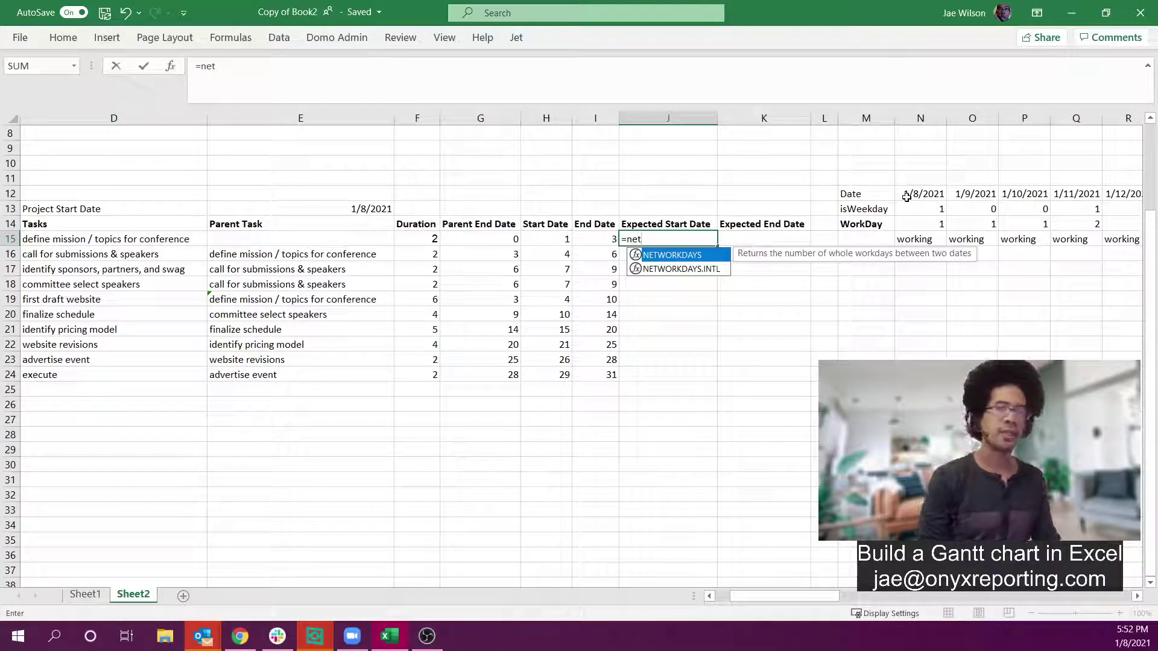
pyautogui.press('Escape')
pyautogui.moveTo(907, 197); pyautogui.dragTo(989, 252)
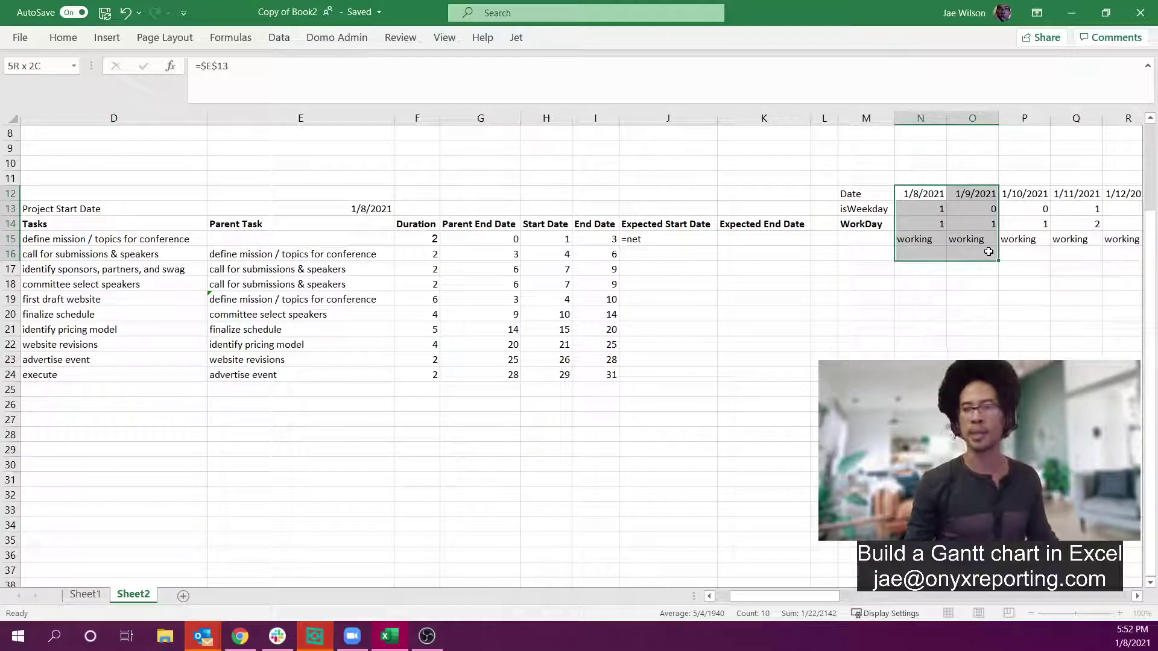
pyautogui.click(698, 239)
pyautogui.press('Delete')
# Step: Add an isHoliday row label in M11 above the Date row and mark sample dates in that row with x
pyautogui.moveTo(878, 211); pyautogui.dragTo(1017, 213)
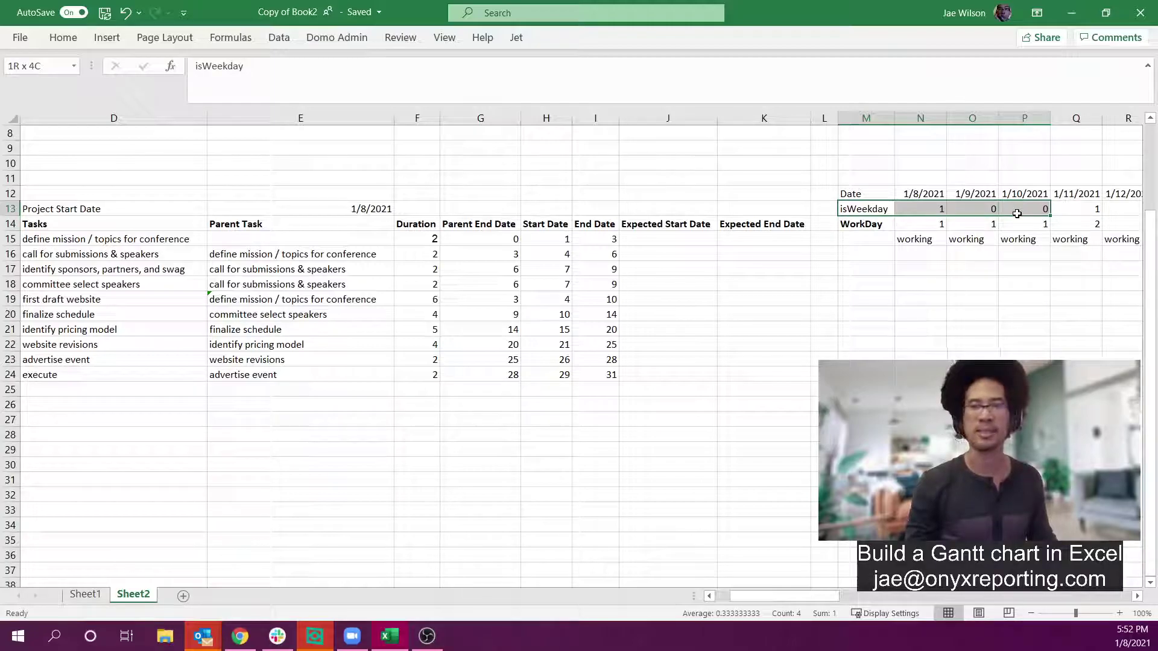
pyautogui.click(822, 179)
pyautogui.click(858, 178)
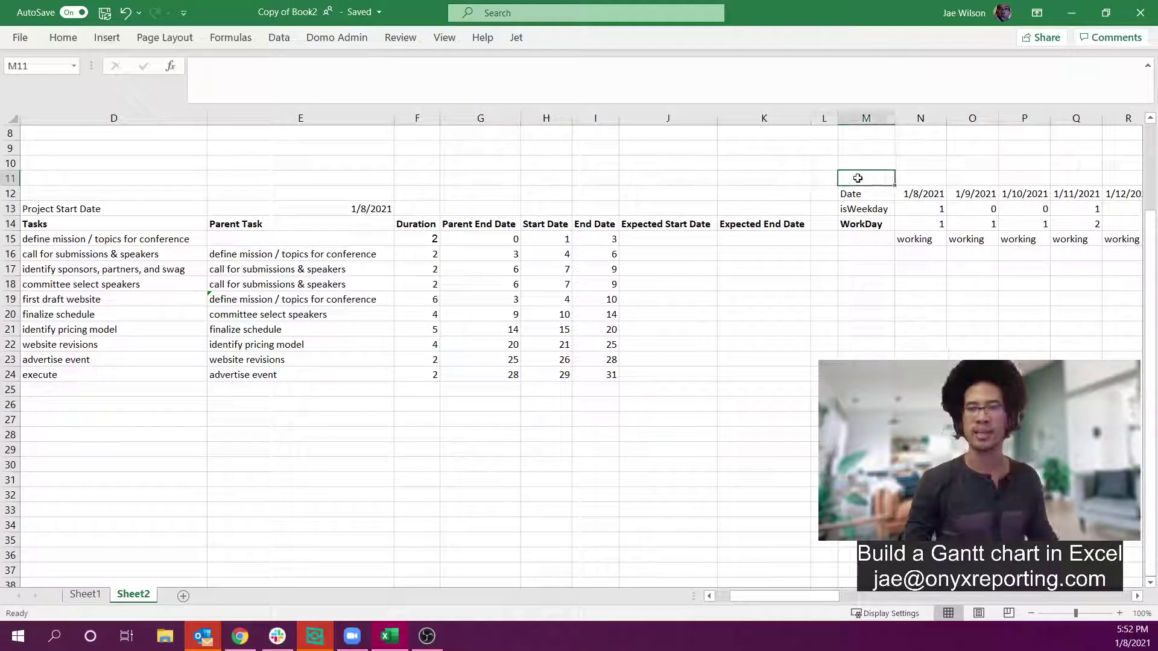
pyautogui.write('isHoliday')
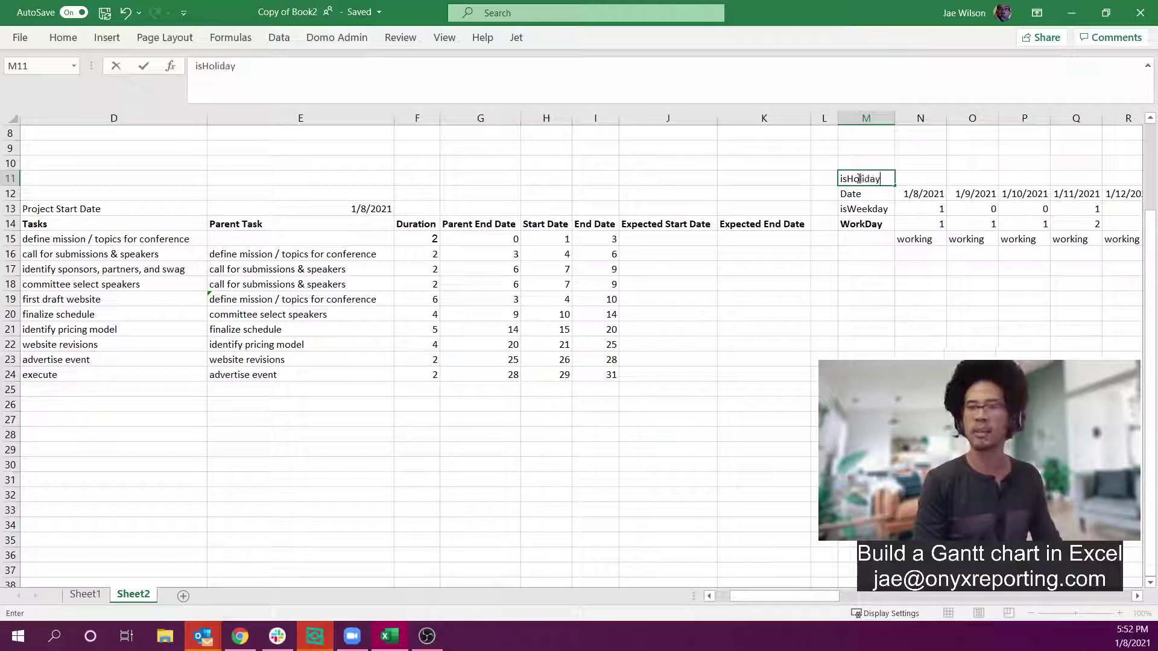
pyautogui.press('Tab')
pyautogui.write('x')
pyautogui.press('Tab')
pyautogui.write('x')
pyautogui.press('Tab')
pyautogui.press('Tab')
pyautogui.write('x')
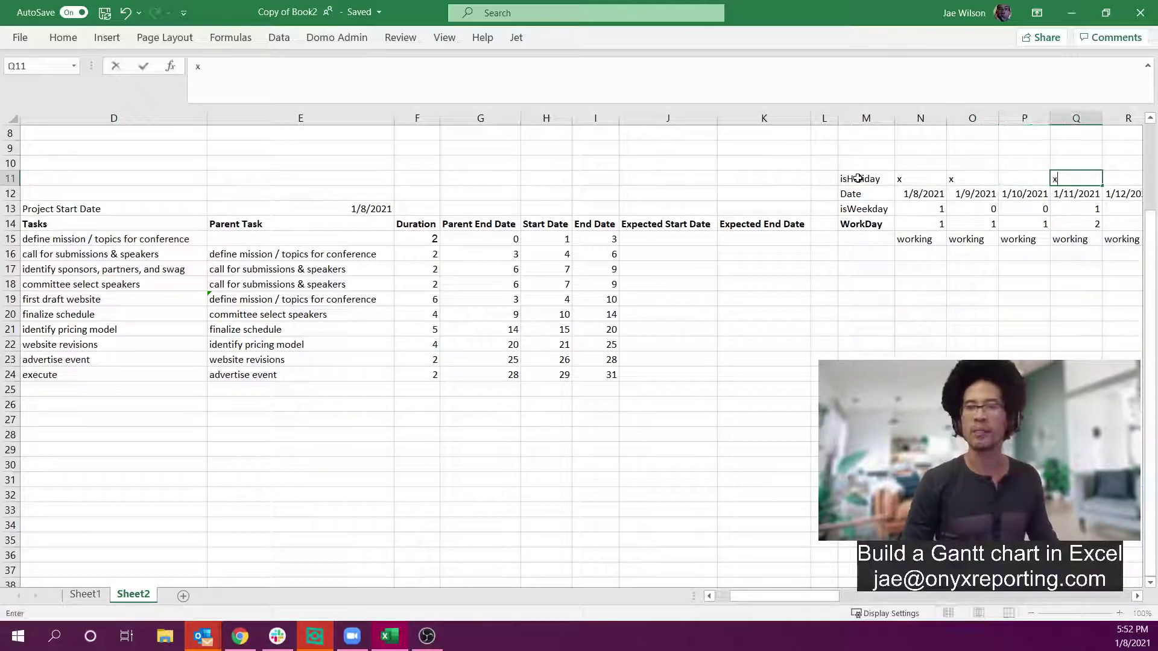
pyautogui.press('Tab')
pyautogui.write('dx')
pyautogui.press('Left')
pyautogui.press('Right')
pyautogui.write('x')
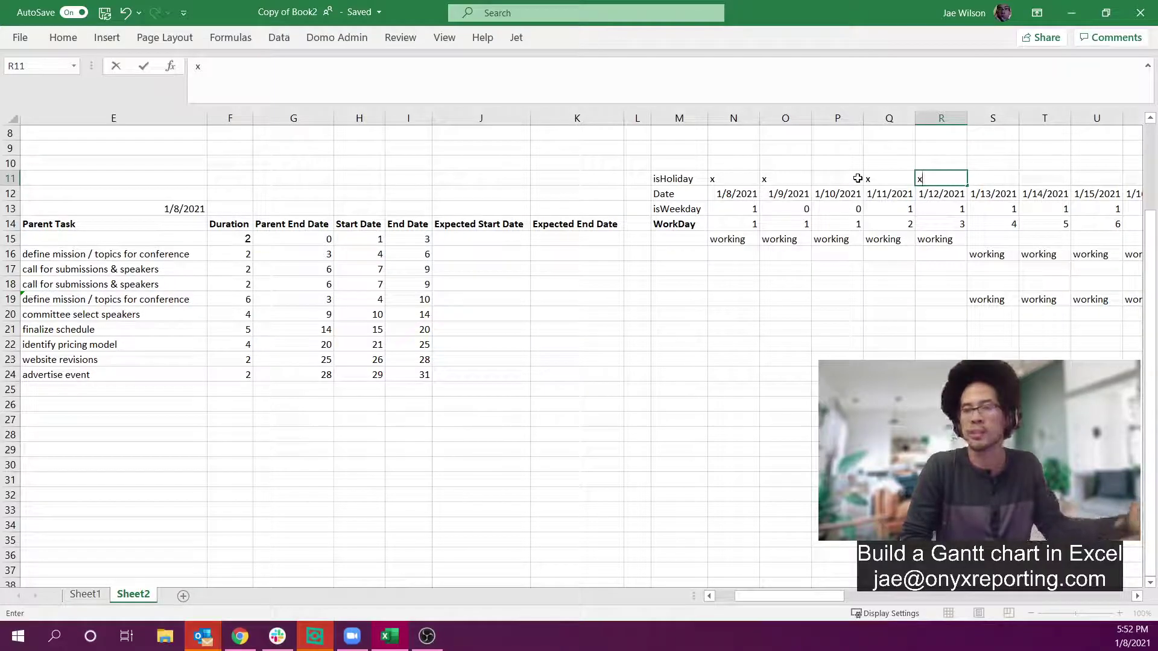
pyautogui.press('Escape')
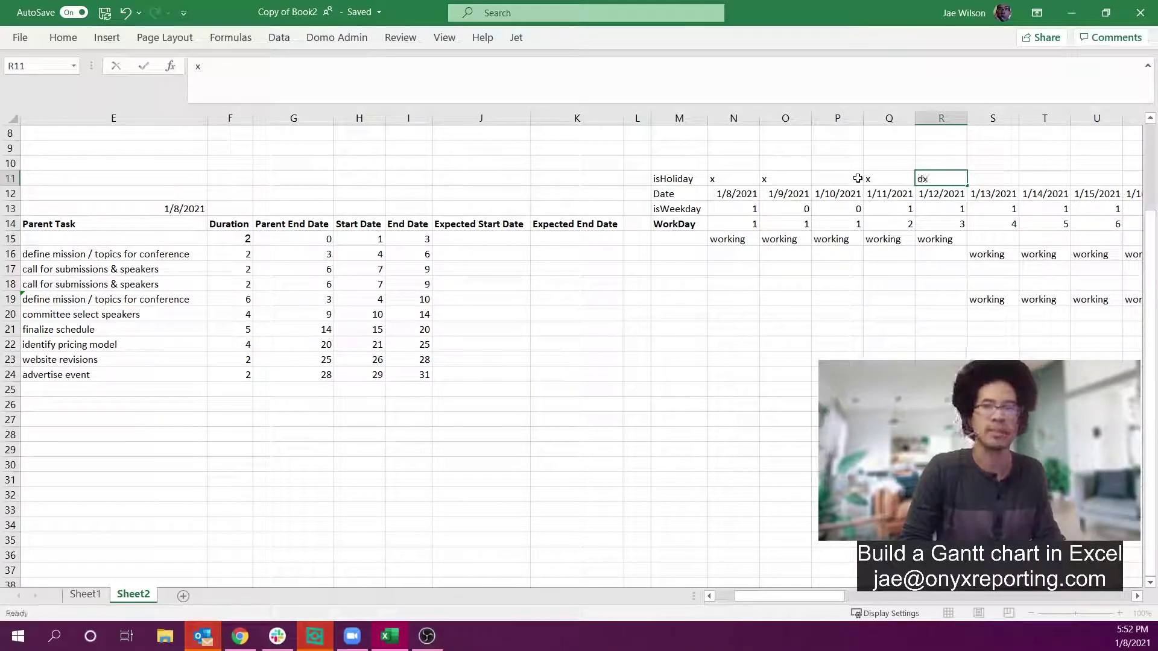
# Step: Clear the isHoliday label and its sample marks from M11:R11
pyautogui.hotkey('shift', 'Left')
pyautogui.hotkey('shift', 'Left')
pyautogui.hotkey('shift', 'Left')
pyautogui.hotkey('shift', 'Left')
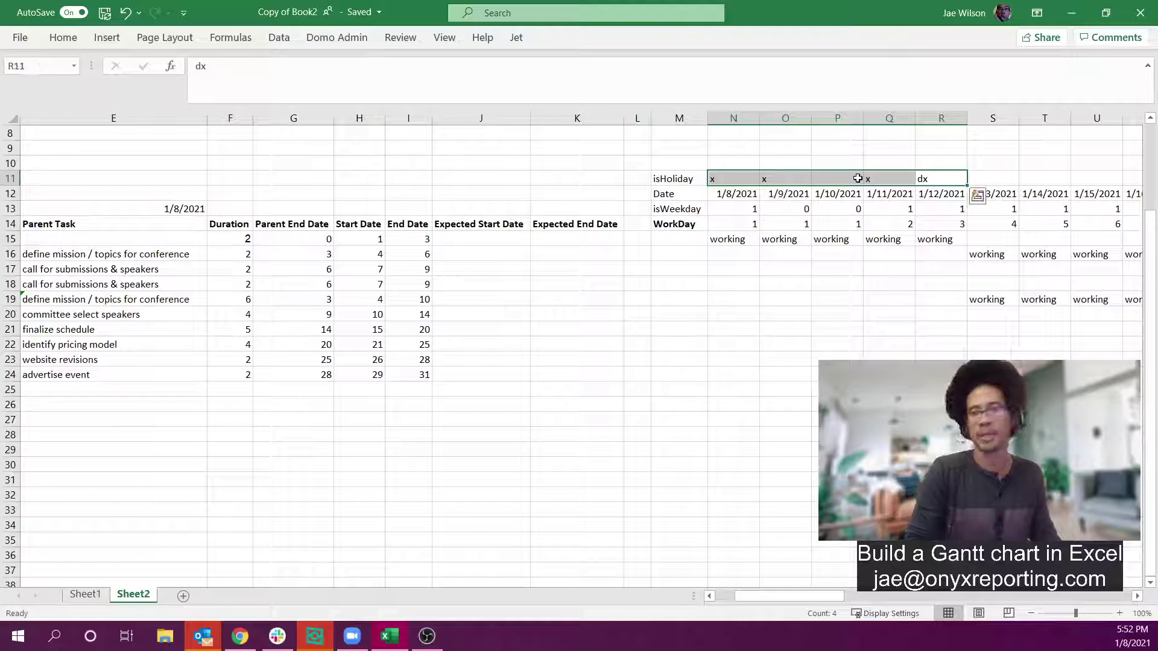
pyautogui.hotkey('shift', 'Left')
pyautogui.press('Delete')
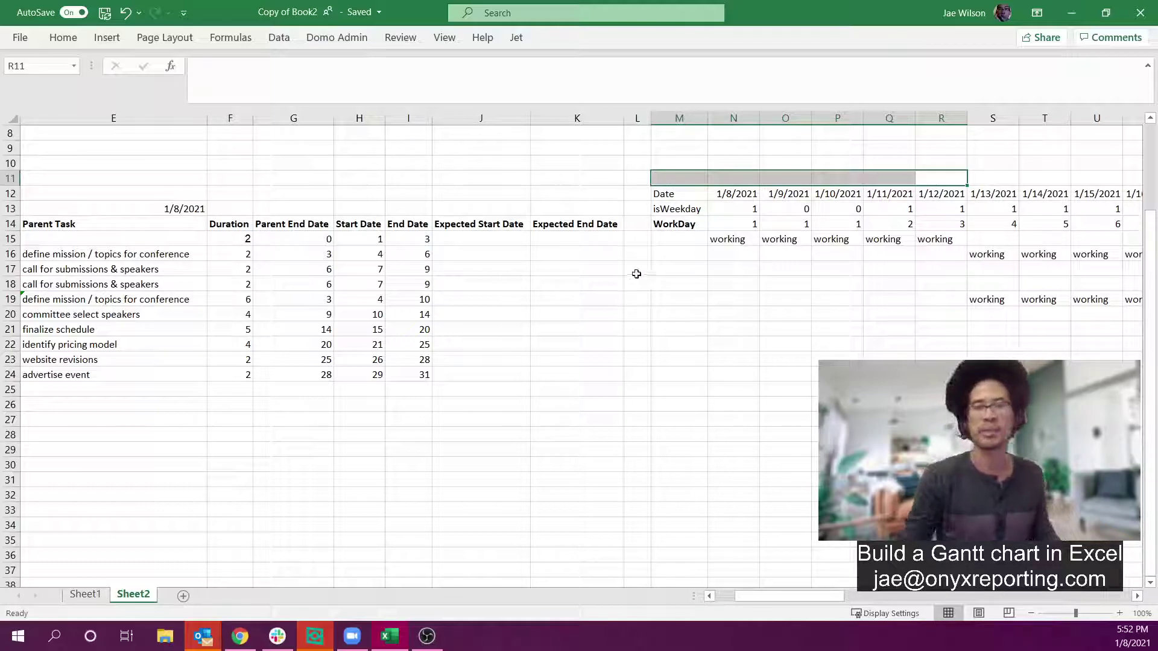
# Step: Examine how the Start Date number in H15 relates to the Date and WorkDay rows of the calendar
pyautogui.click(500, 241)
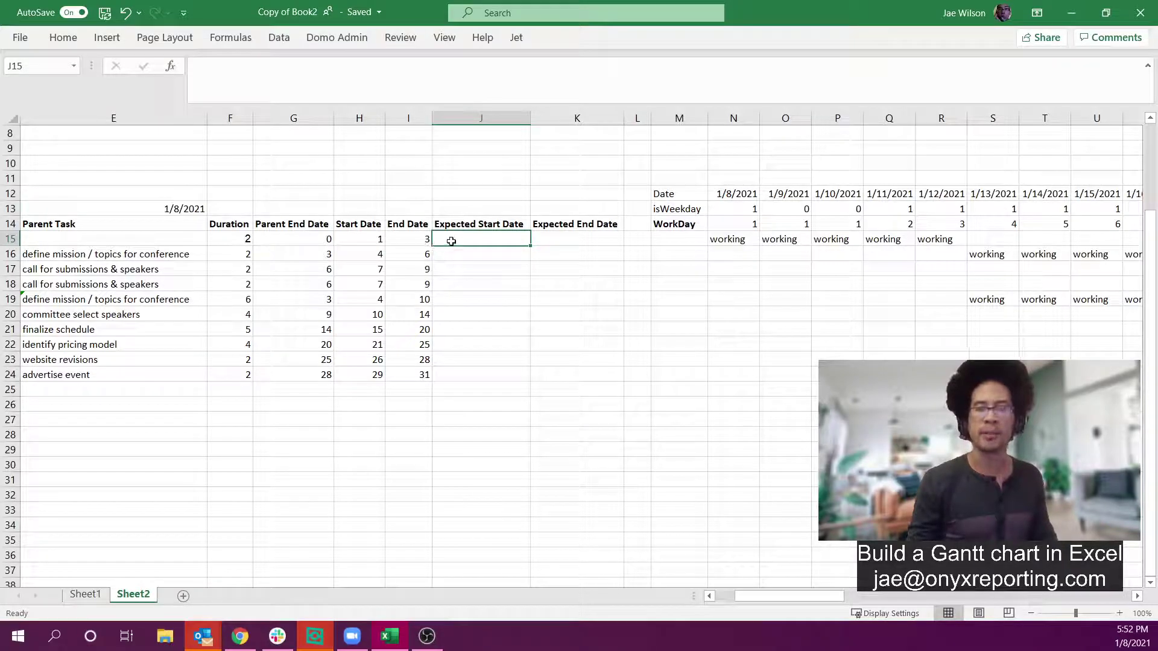
pyautogui.click(358, 237)
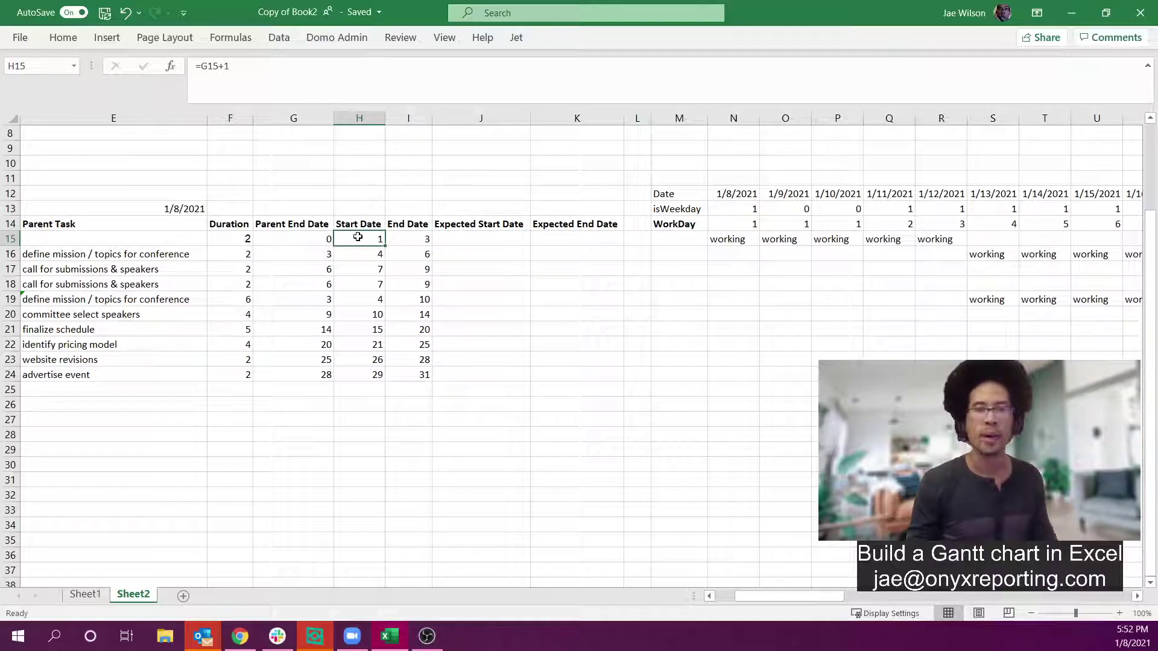
pyautogui.moveTo(739, 194); pyautogui.dragTo(849, 225)
pyautogui.click(746, 196)
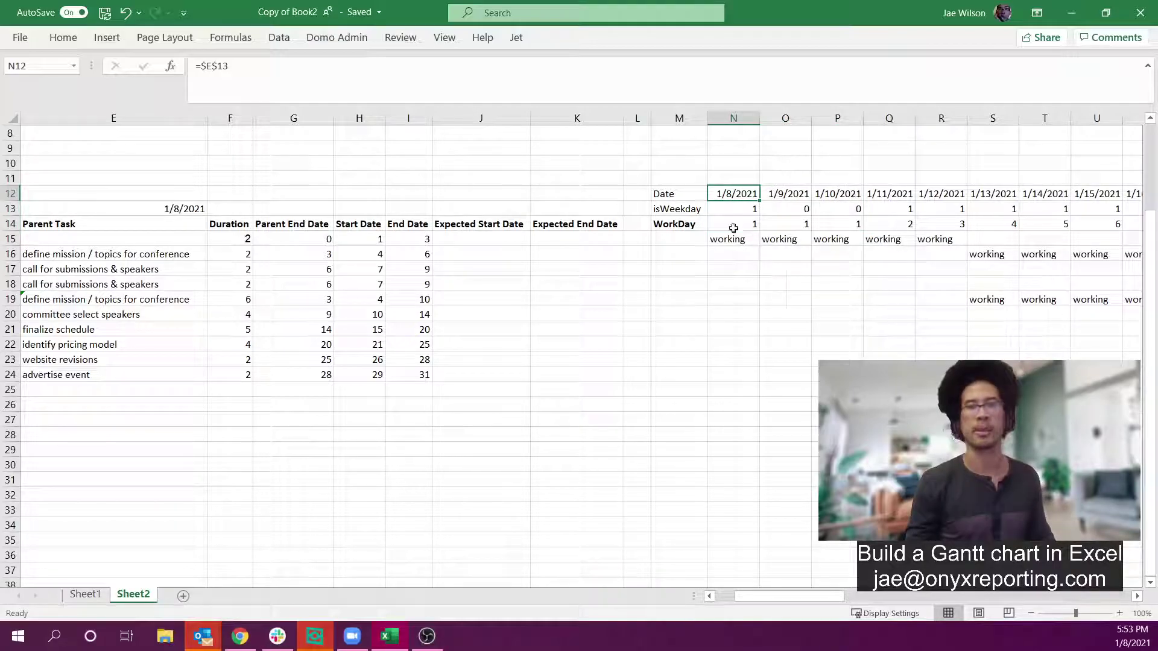
pyautogui.click(731, 224)
pyautogui.click(737, 187)
pyautogui.click(733, 180)
# Step: Reference the WorkDay value in N11 with =N14 and fill the formula across row 11 through column CE
pyautogui.click(695, 179)
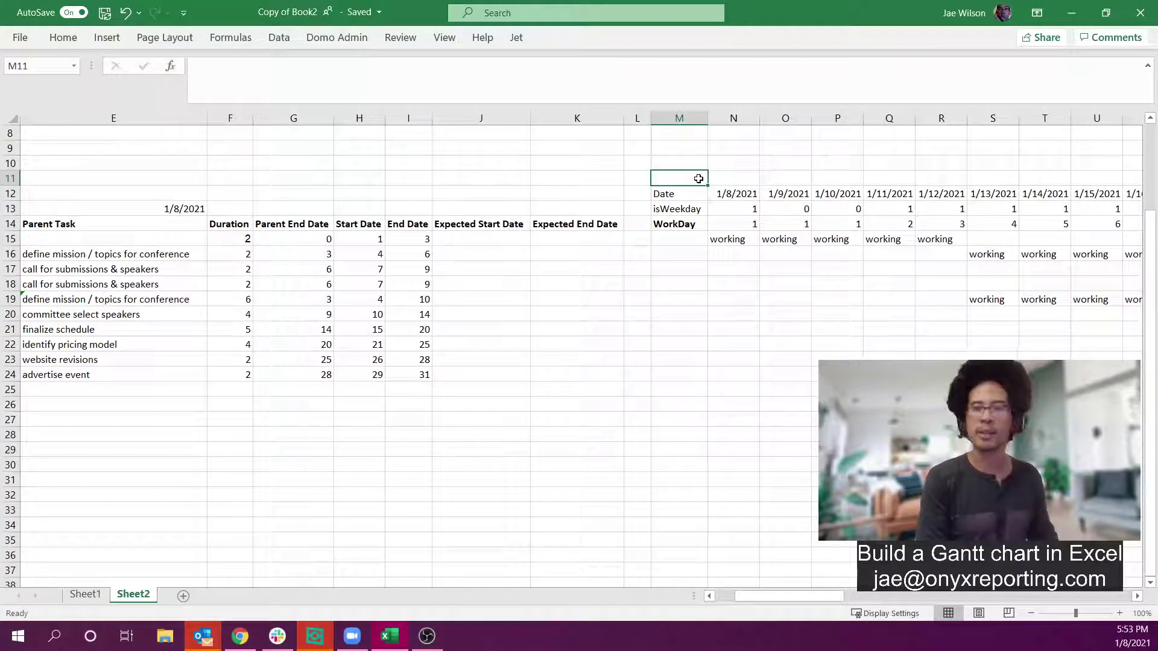
pyautogui.press('Right')
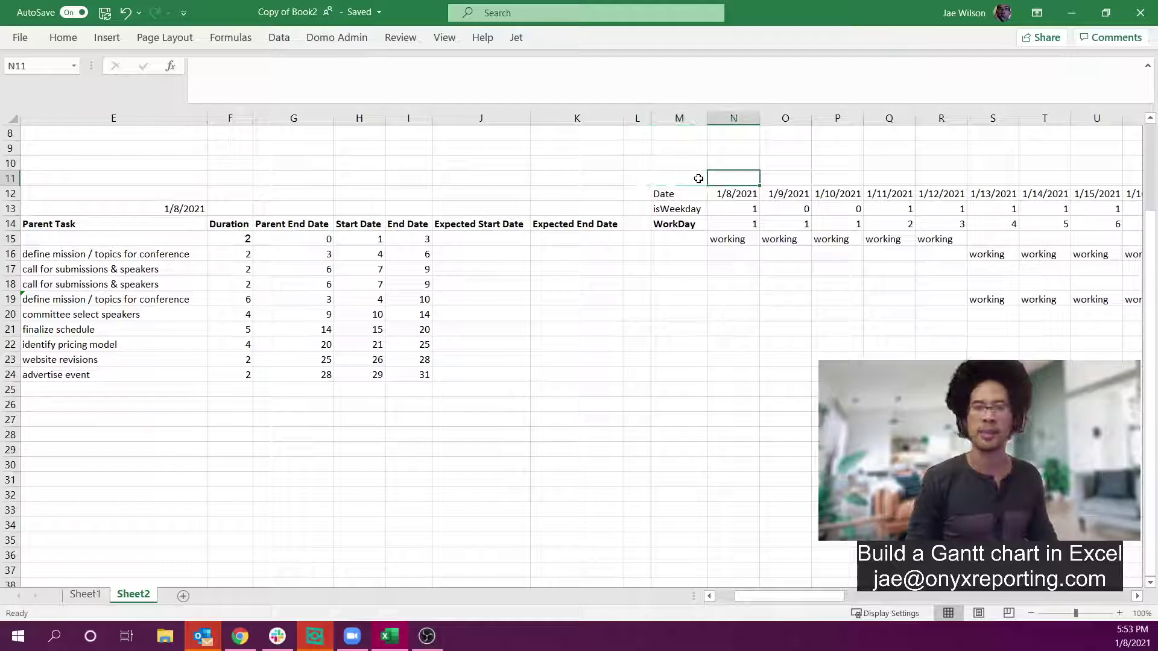
pyautogui.write('=')
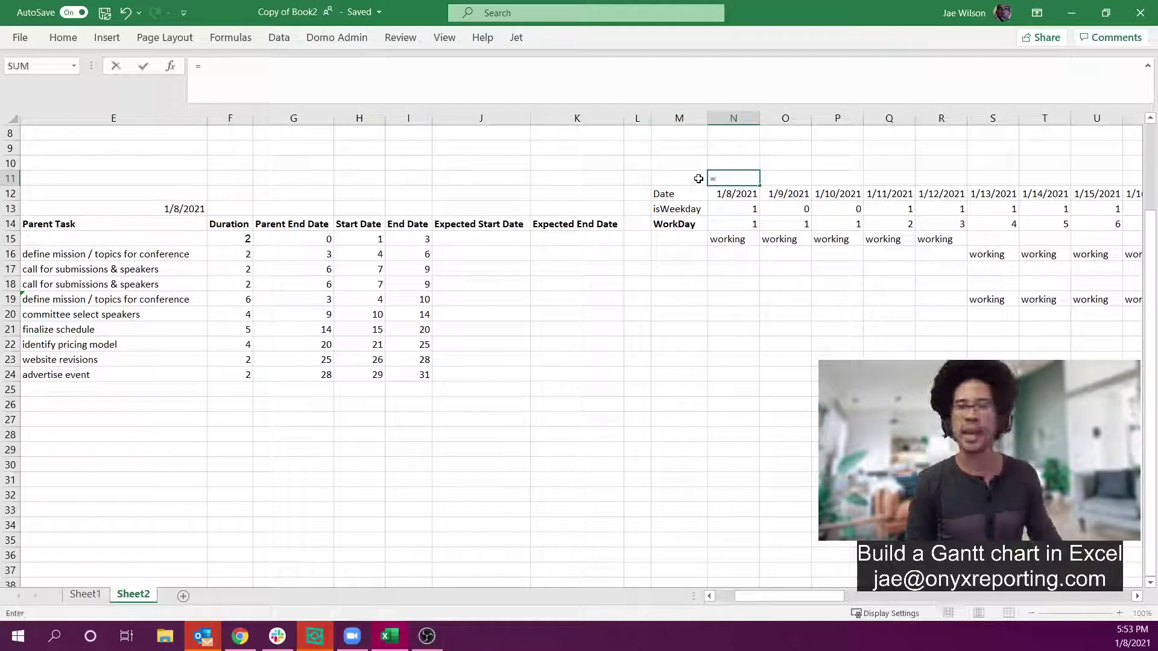
pyautogui.press('Down')
pyautogui.press('Down')
pyautogui.press('Down')
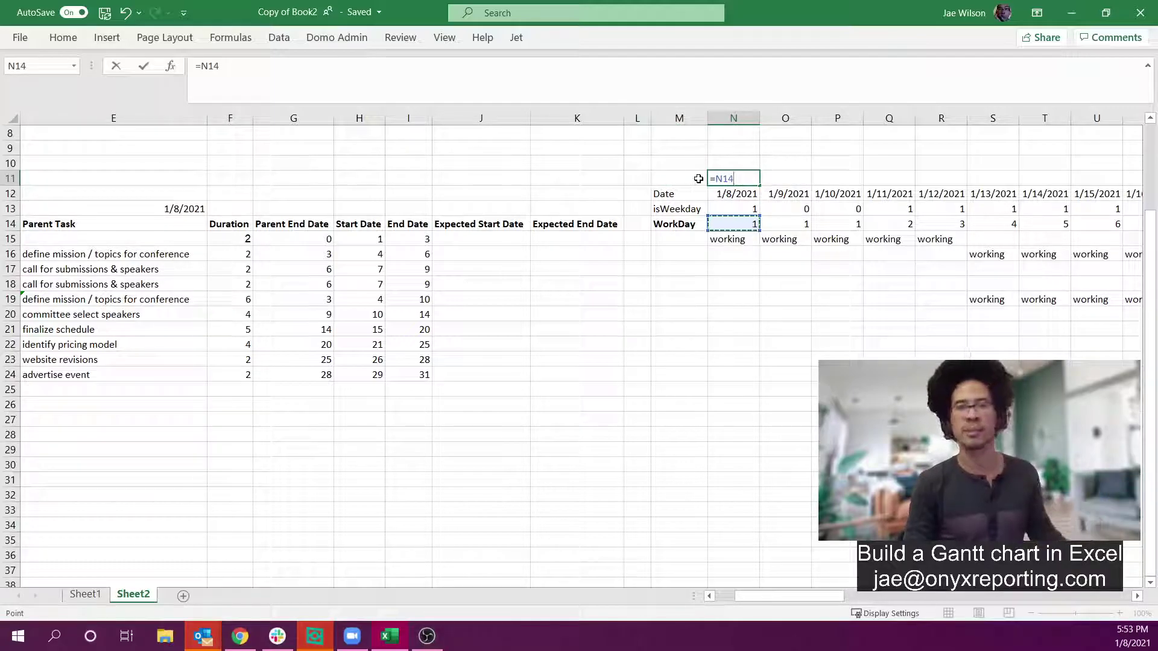
pyautogui.hotkey('ctrl', 'Return')
pyautogui.moveTo(762, 186); pyautogui.dragTo(1071, 191)
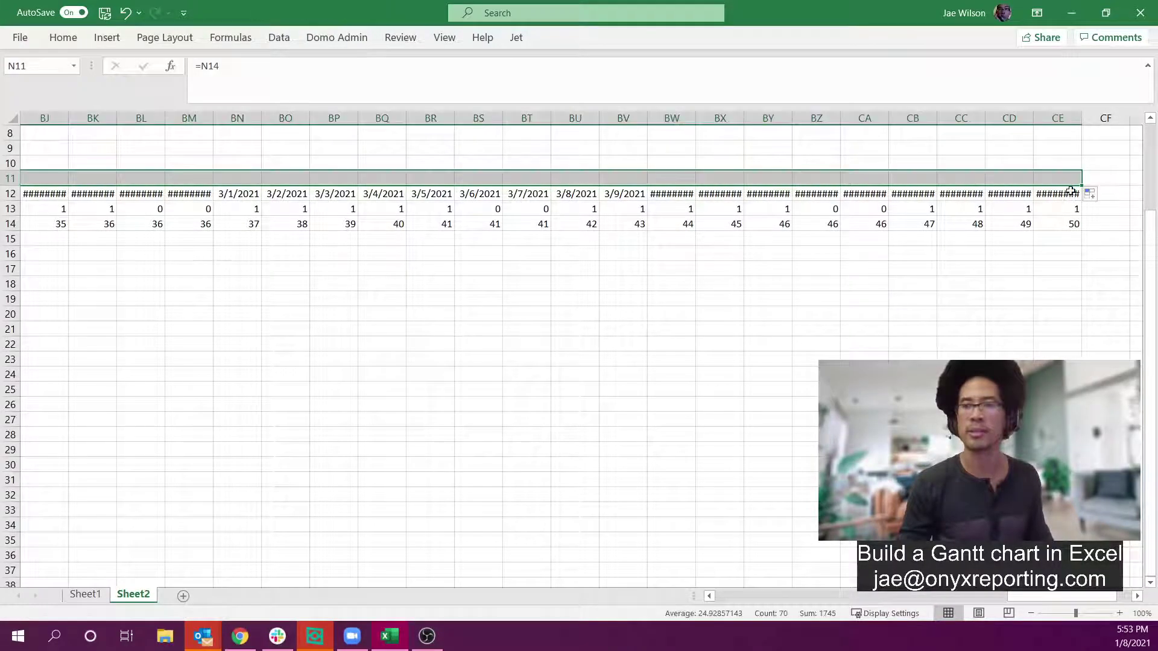
pyautogui.click(930, 181)
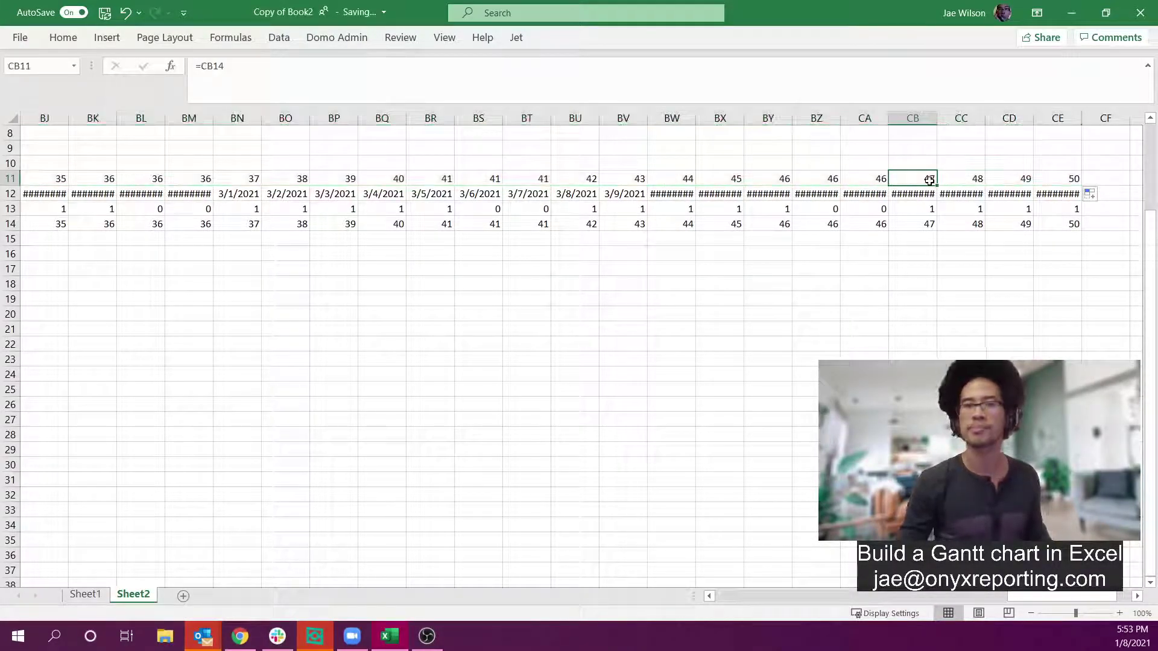
# Step: Begin an HLOOKUP formula in J15 under Expected Start Date, using $H15 as the lookup value
pyautogui.hotkey('ctrl', 'Left')
pyautogui.press('Left')
pyautogui.press('Left')
pyautogui.press('Left')
pyautogui.press('Left')
pyautogui.press('Left')
pyautogui.press('Left')
pyautogui.press('Left')
pyautogui.press('Down')
pyautogui.press('Down')
pyautogui.press('Right')
pyautogui.press('Right')
pyautogui.press('Down')
pyautogui.press('Right')
pyautogui.press('Right')
pyautogui.press('Left')
pyautogui.press('Down')
pyautogui.write('=')
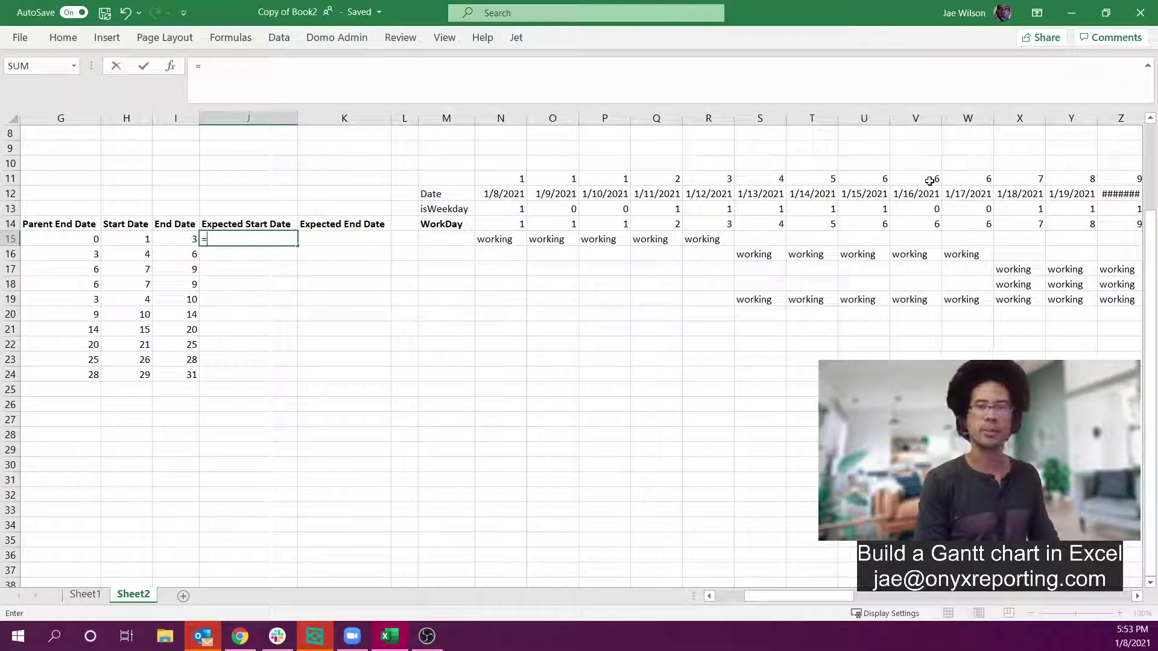
pyautogui.write('hlookup(')
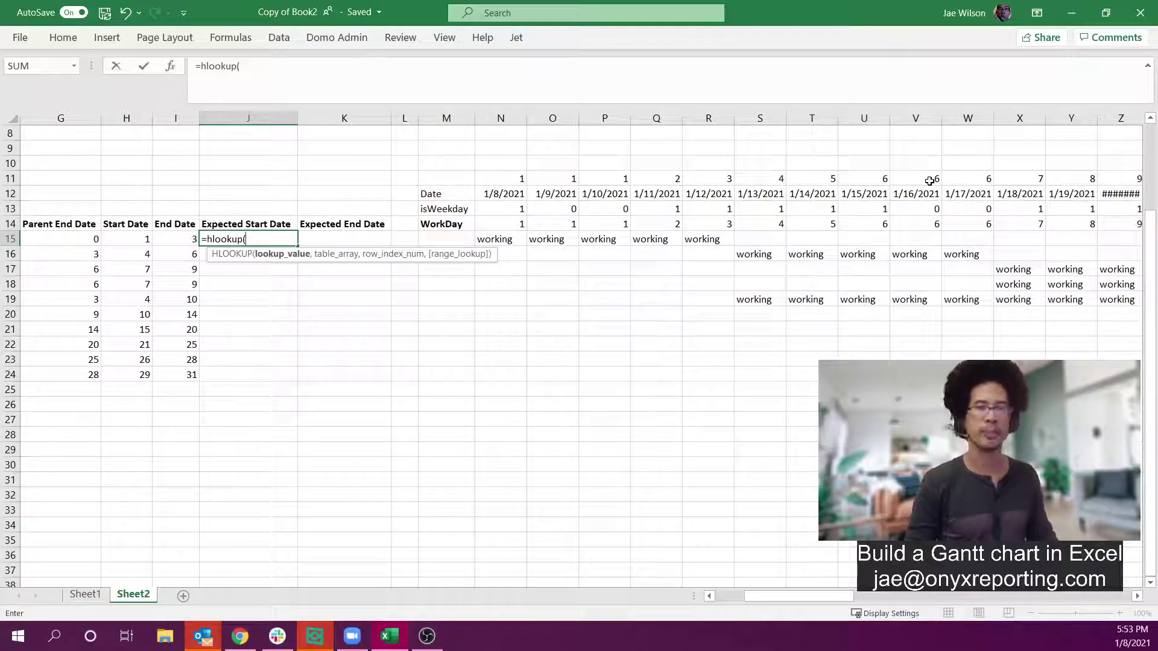
pyautogui.press('Left')
pyautogui.press('Left')
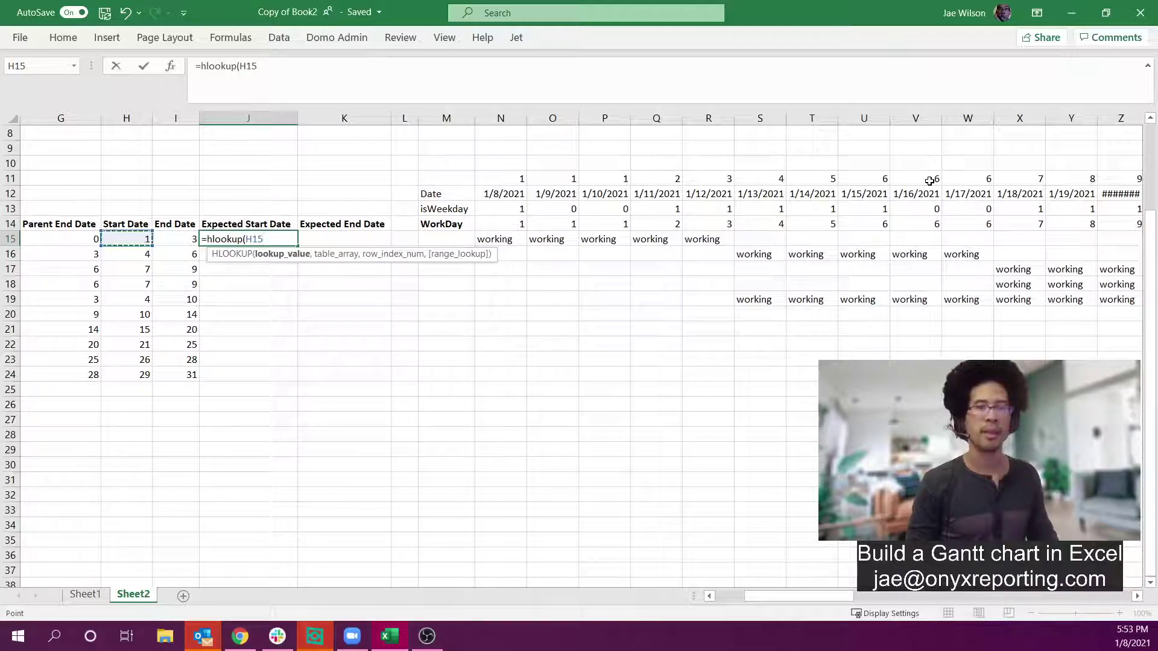
pyautogui.press('F4')
pyautogui.press('F4')
pyautogui.press('F4')
pyautogui.write(',')
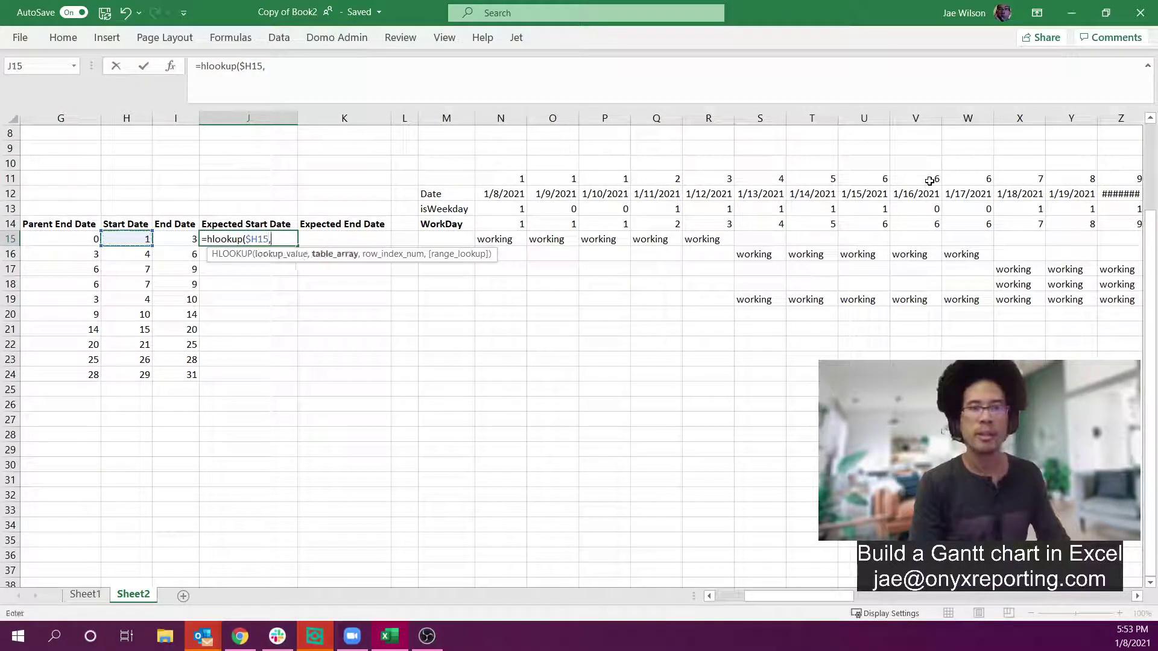
# Step: Set the HLOOKUP table array to the absolute range $N$11:$CC$14
pyautogui.moveTo(510, 178); pyautogui.dragTo(879, 225)
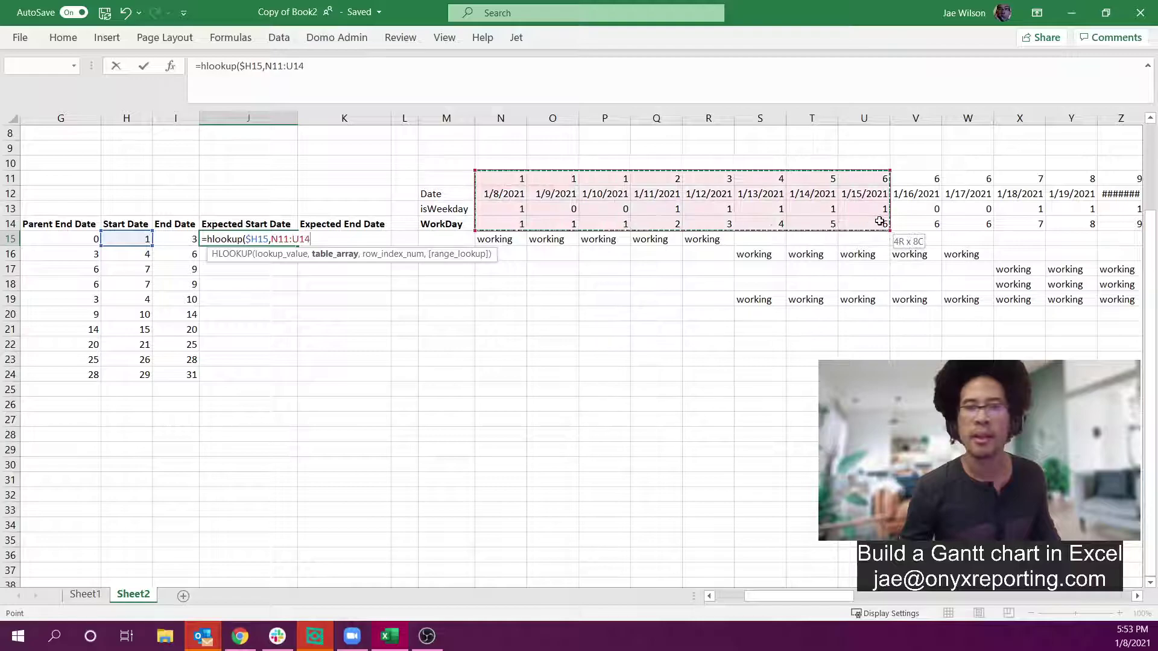
pyautogui.press('F4')
pyautogui.click(307, 67)
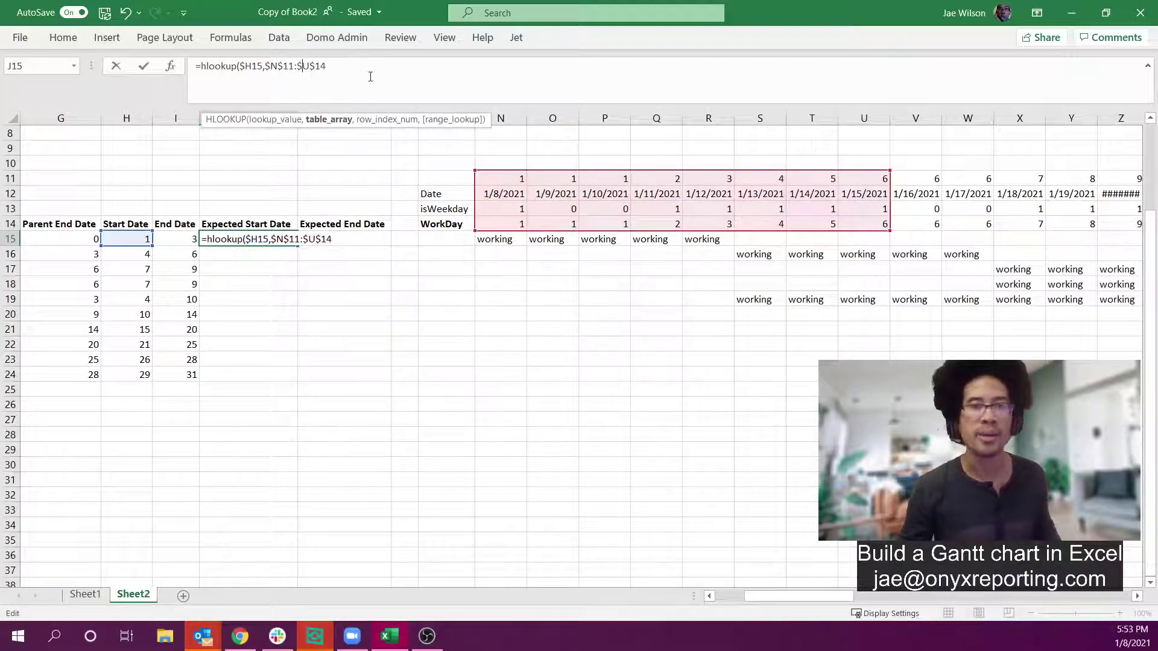
pyautogui.press('Delete')
pyautogui.write('CC$14')
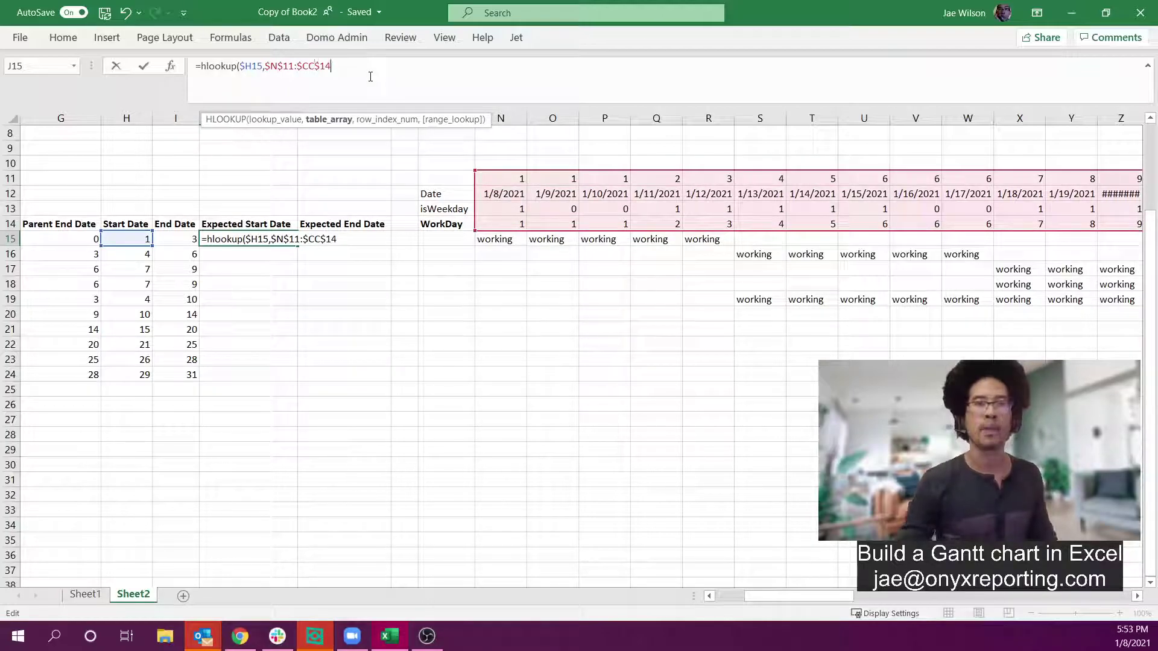
# Step: Complete the J15 HLOOKUP with row index 2 and FALSE for an exact match
pyautogui.write(',')
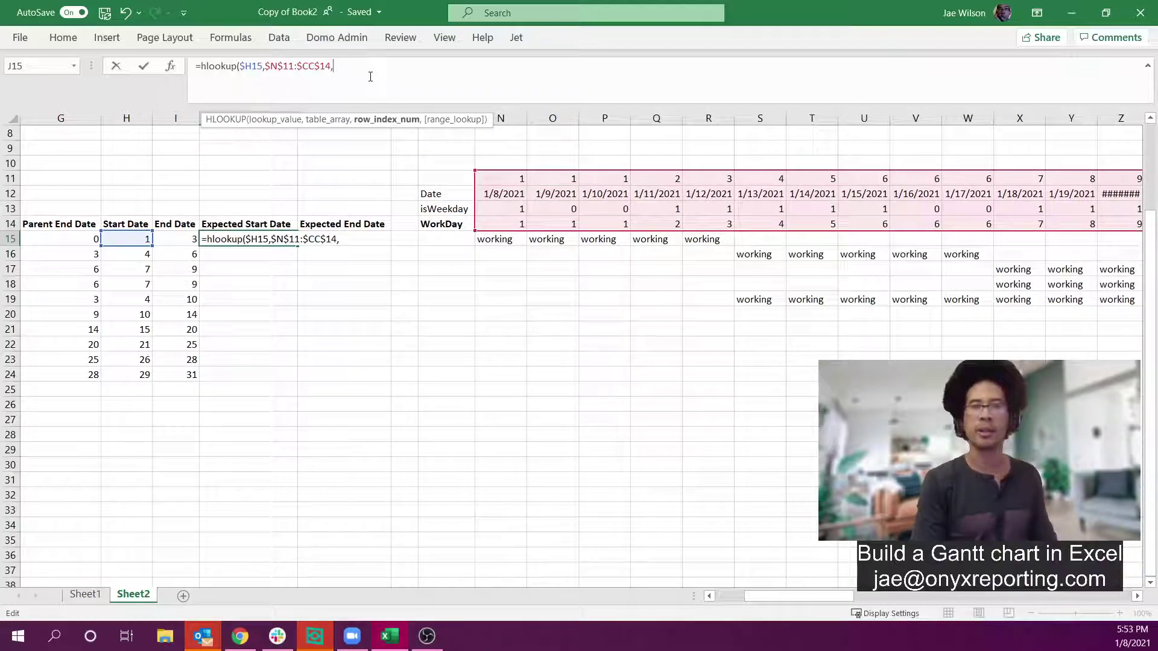
pyautogui.write('2')
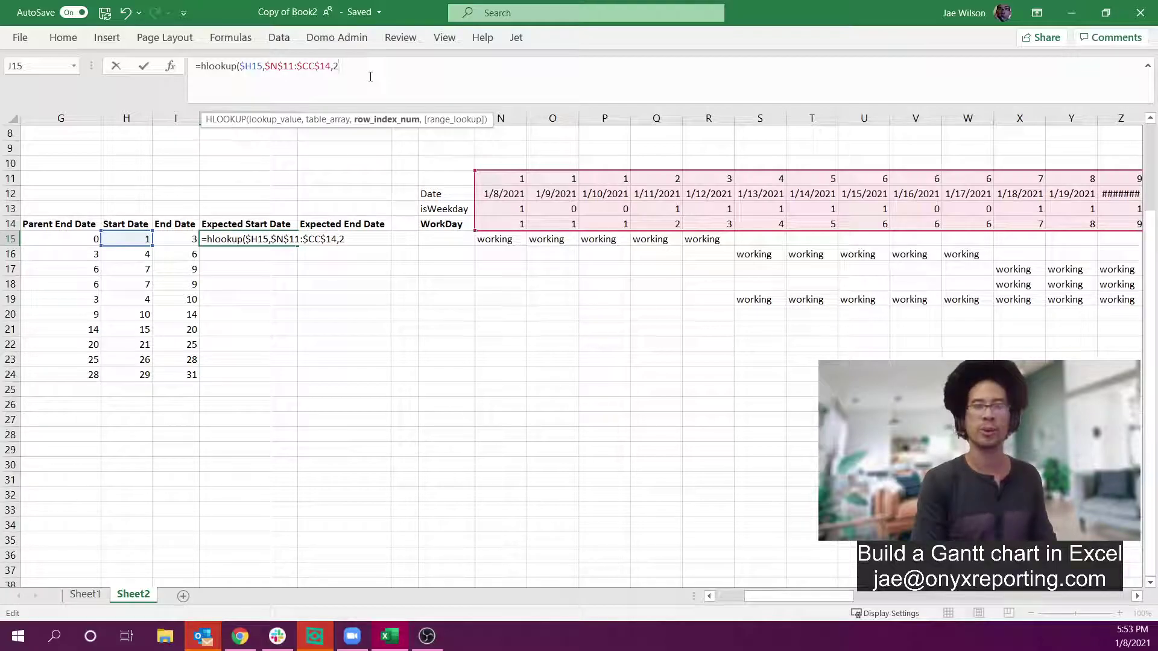
pyautogui.write(',')
pyautogui.press('Down')
pyautogui.press('Tab')
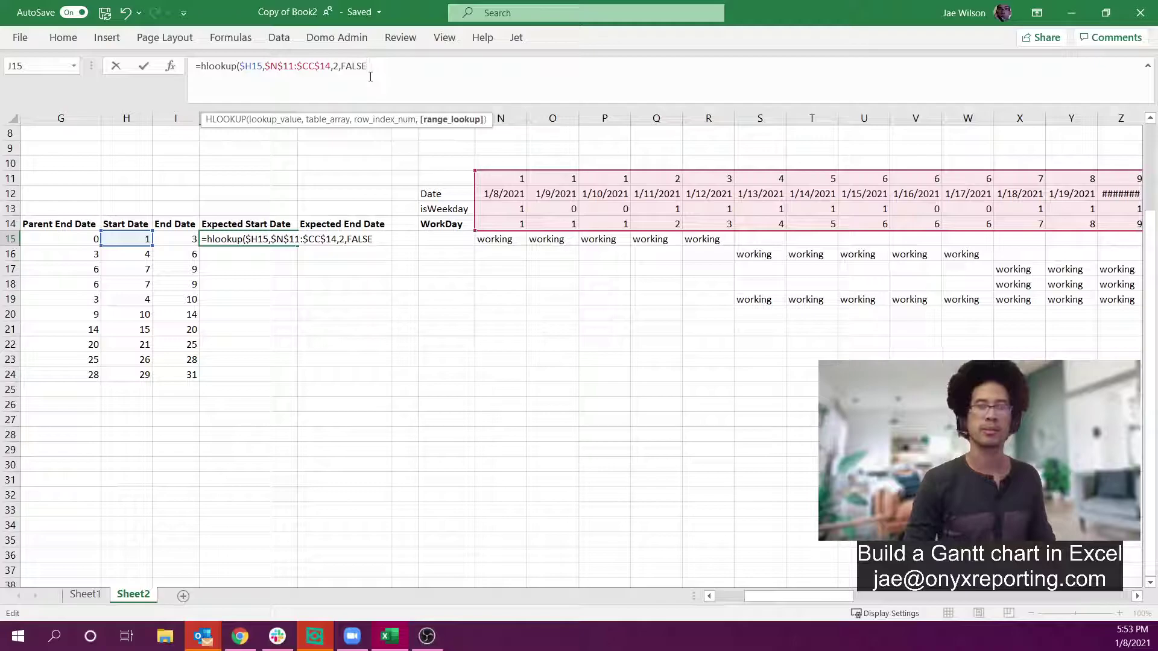
pyautogui.write(')')
pyautogui.press('Return')
pyautogui.press('Up')
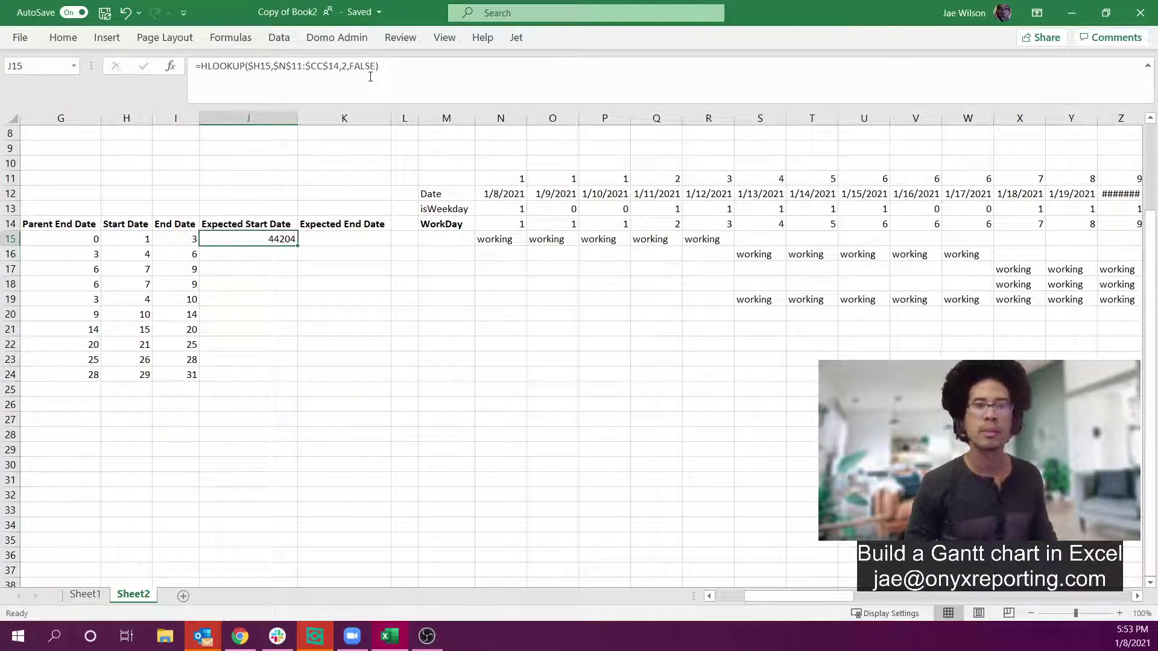
# Step: Format the Expected Start Date result in J15 as a short date
pyautogui.click(63, 37)
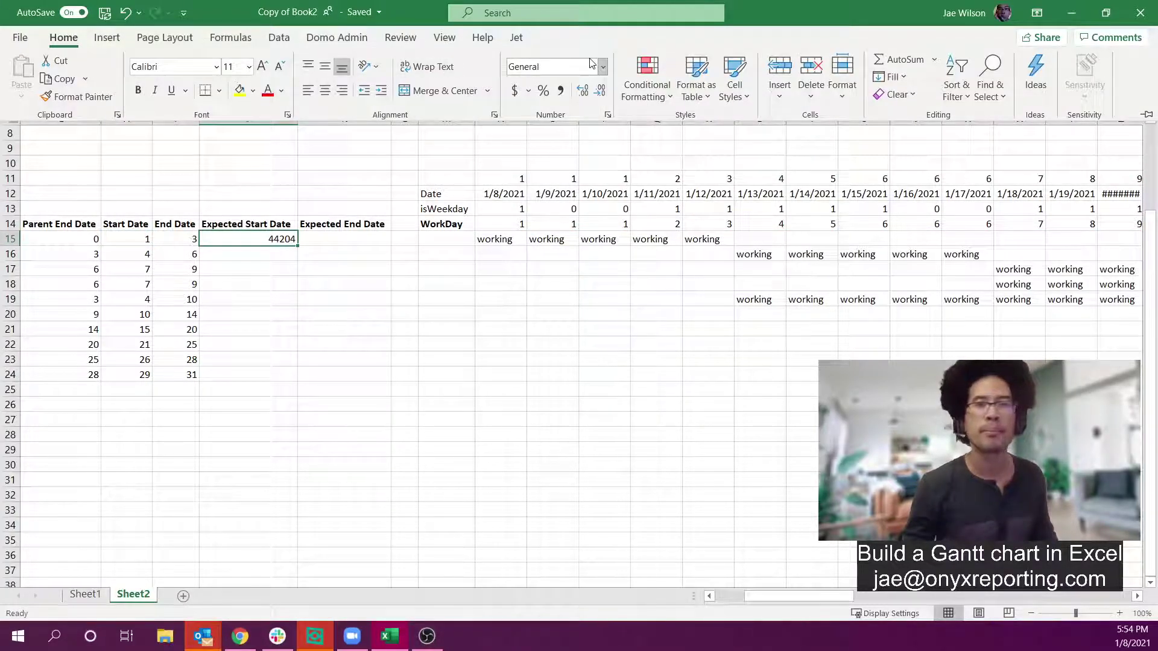
pyautogui.click(602, 66)
pyautogui.click(534, 259)
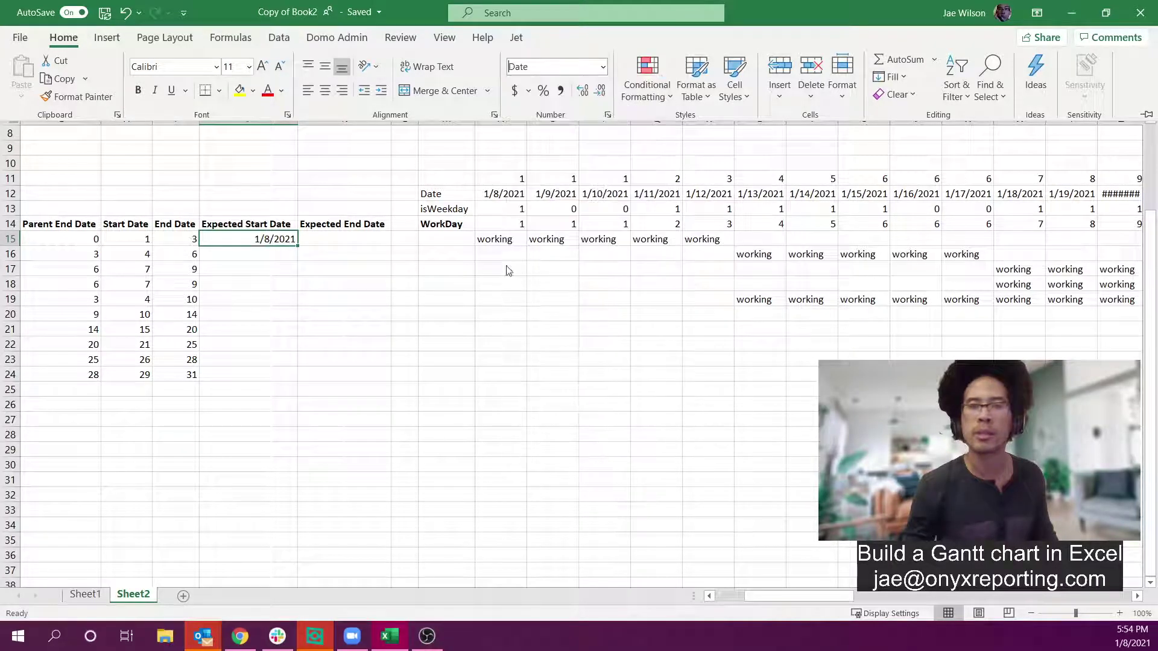
pyautogui.click(148, 238)
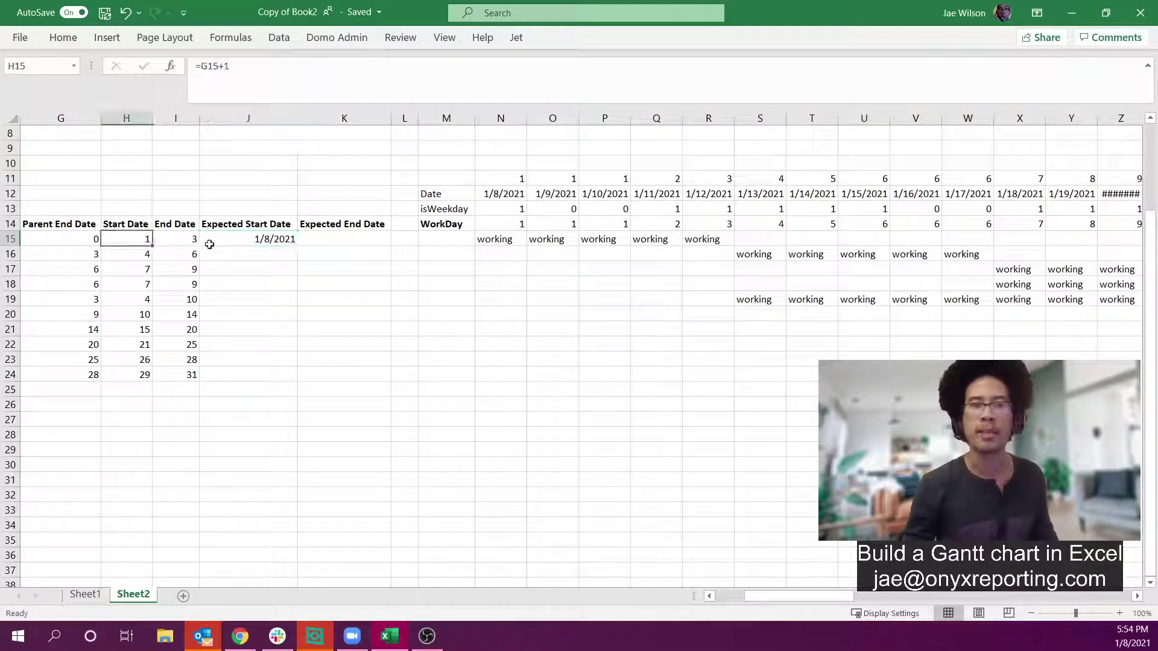
pyautogui.click(510, 212)
pyautogui.click(509, 196)
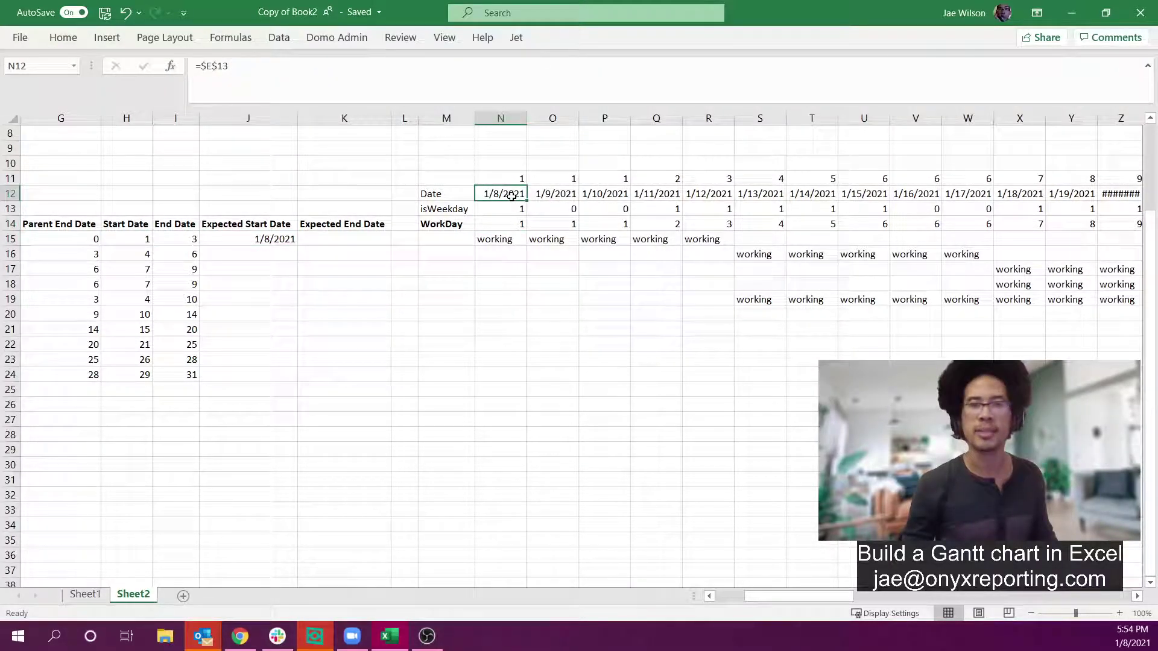
# Step: Copy the Expected Start Date formula from J15 into the Expected End Date cell K15
pyautogui.click(270, 238)
pyautogui.hotkey('ctrl', 'c')
pyautogui.press('Right')
pyautogui.hotkey('ctrl', 'v')
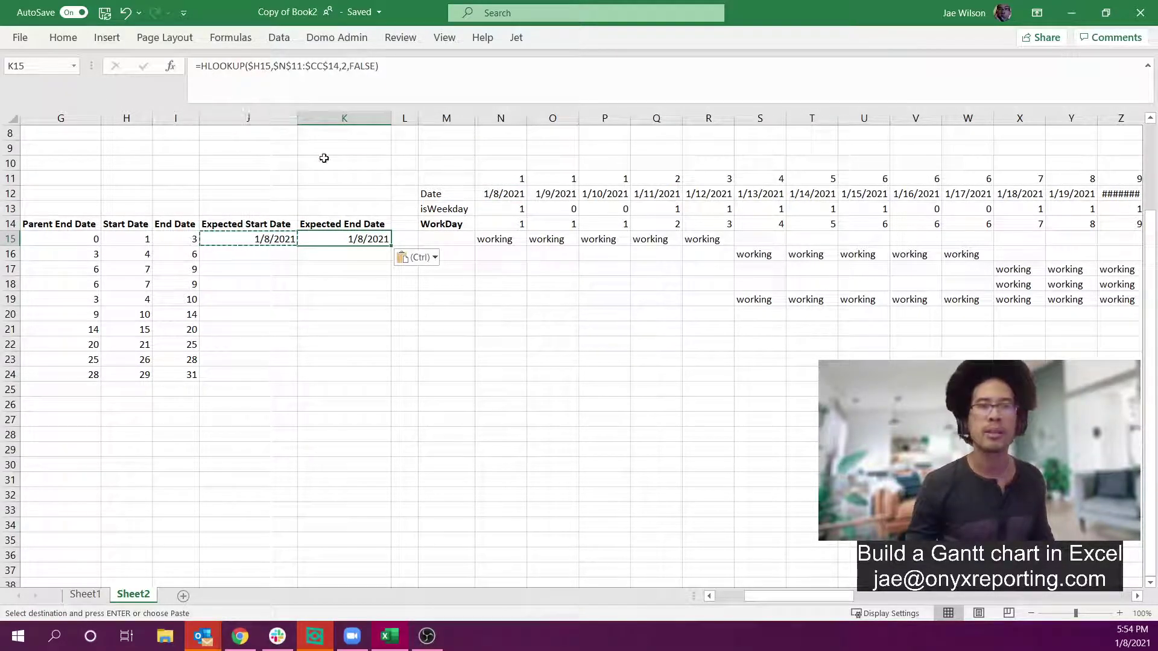
# Step: Change the lookup value of the Expected End Date formula in K15 to the task's End Date cell, $I15
pyautogui.press('F2')
pyautogui.moveTo(125, 246); pyautogui.dragTo(173, 248)
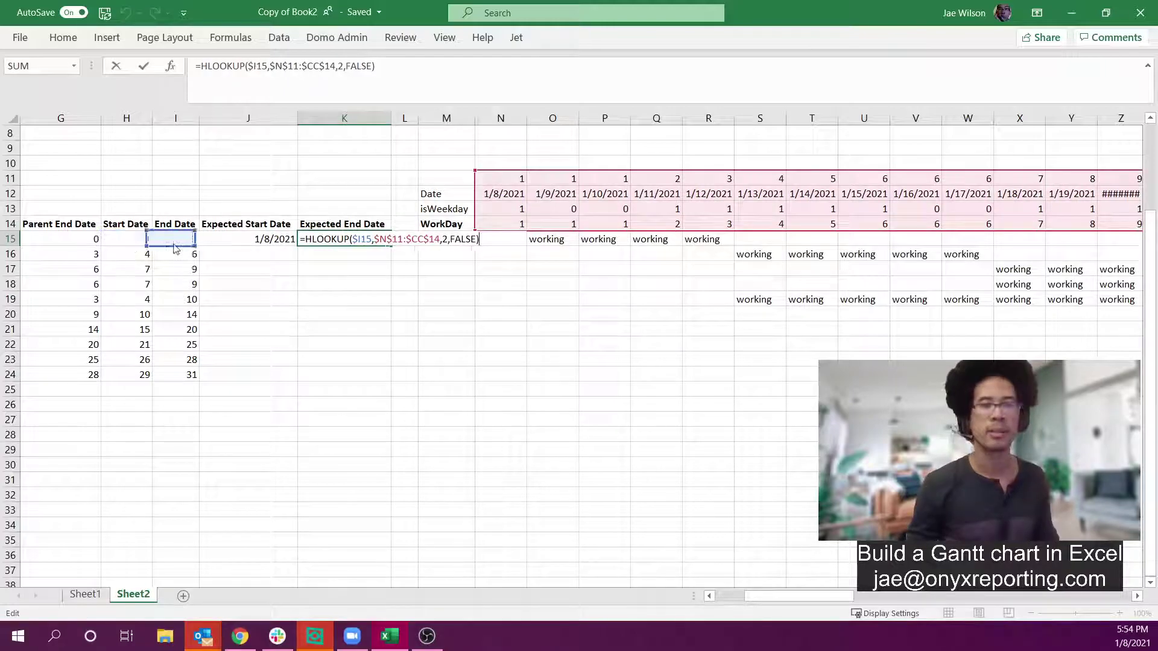
pyautogui.hotkey('ctrl', 'Return')
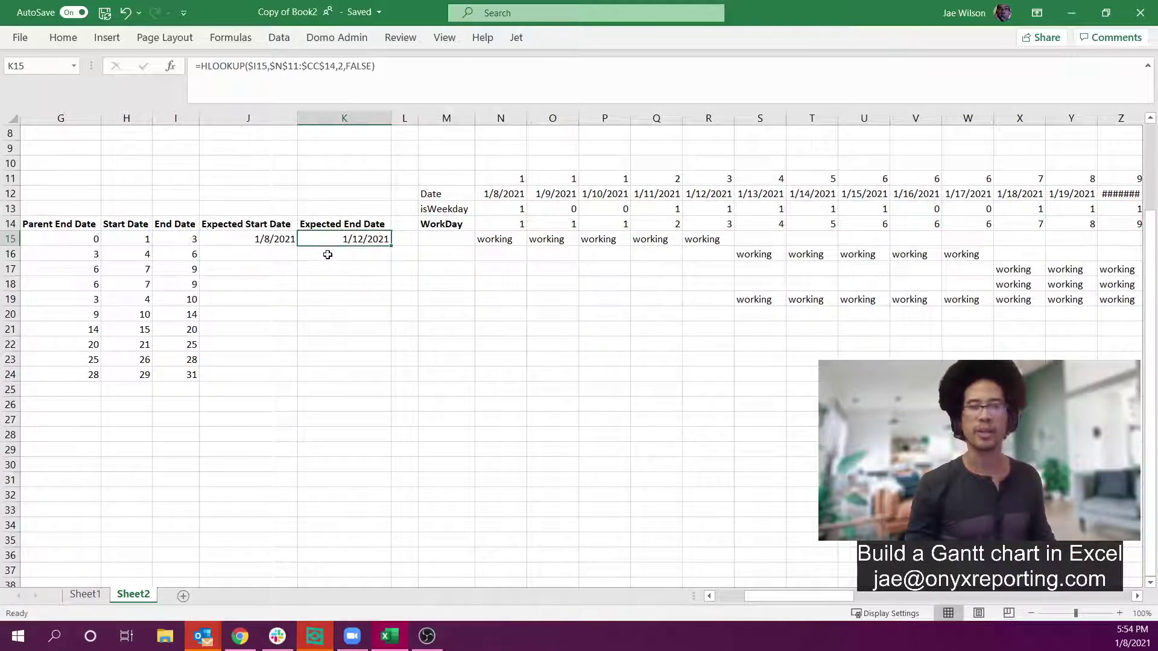
pyautogui.click(717, 194)
# Step: Fill the Expected Start Date and Expected End Date formulas from J15:K15 down to row 24
pyautogui.moveTo(290, 239); pyautogui.dragTo(367, 381)
pyautogui.click(485, 395)
pyautogui.click(336, 376)
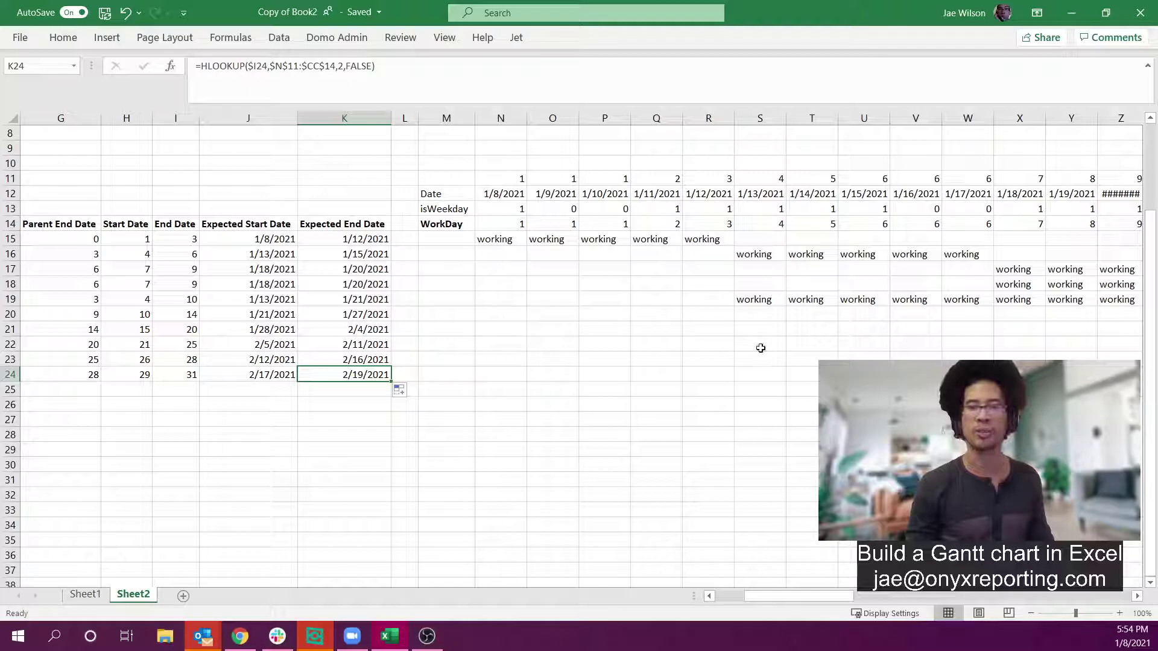
# Step: Examine the Gantt timeline along row 24 to see on which dates the final task is marked as working
pyautogui.hotkey('ctrl', 'Right')
pyautogui.hotkey('ctrl', 'Right')
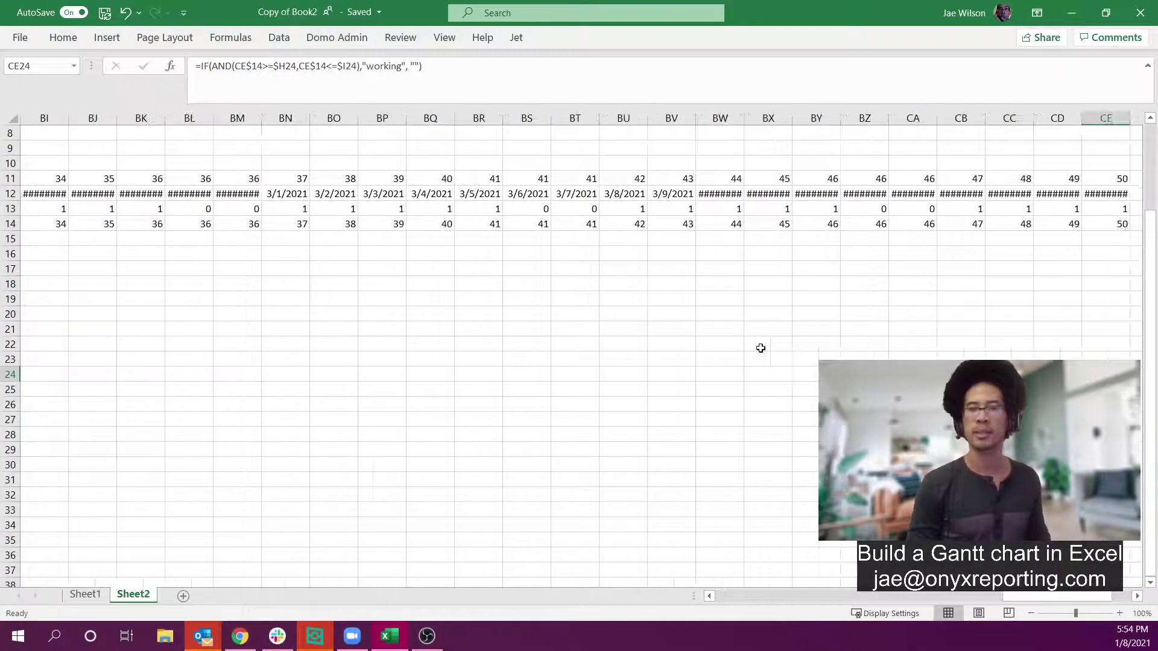
pyautogui.hotkey('ctrl', 'Left')
pyautogui.hotkey('ctrl', 'Left')
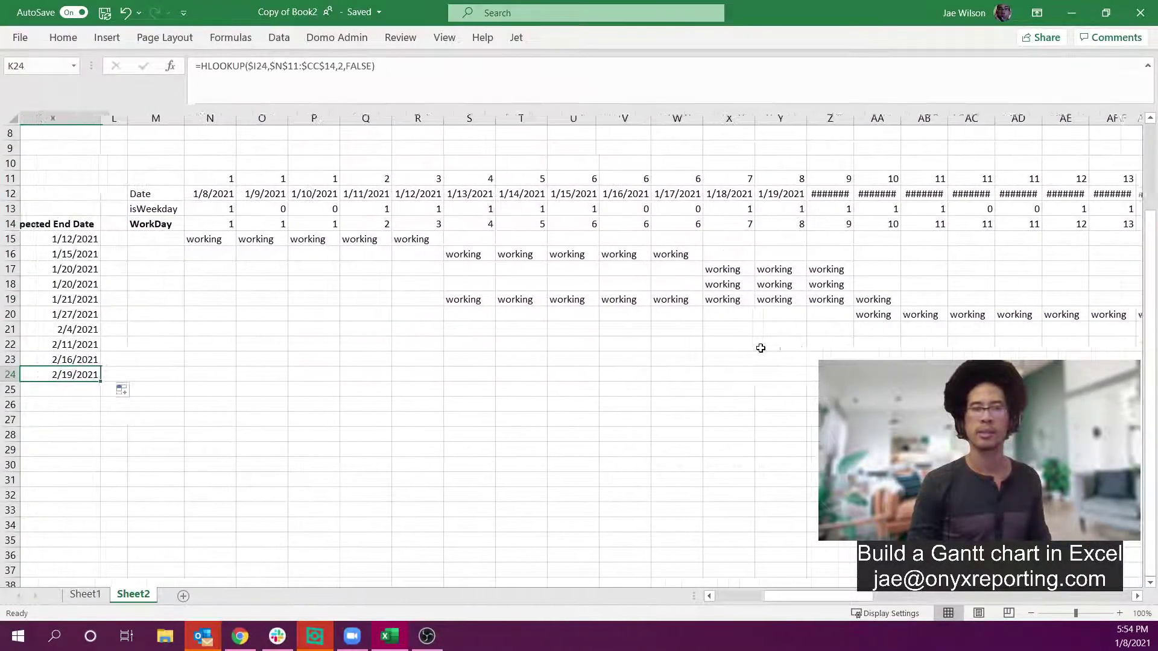
pyautogui.press('Right')
pyautogui.press('Right')
pyautogui.press('Right')
pyautogui.press('Right')
pyautogui.press('Right')
pyautogui.press('Right')
pyautogui.press('Right')
pyautogui.press('Right')
pyautogui.press('Right')
pyautogui.press('Right')
pyautogui.press('Right')
pyautogui.press('Right')
pyautogui.press('Right')
pyautogui.press('Right')
pyautogui.press('Right')
pyautogui.press('Right')
pyautogui.press('Right')
pyautogui.press('Right')
pyautogui.press('Right')
pyautogui.press('Right')
pyautogui.press('Right')
pyautogui.press('Right')
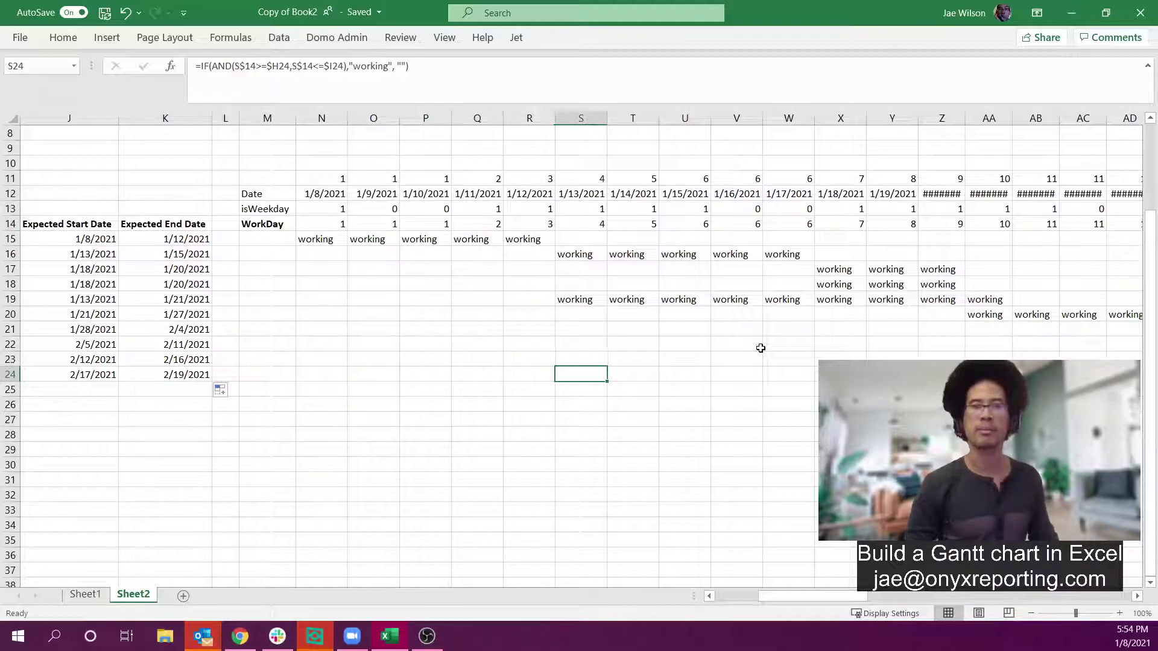
pyautogui.press('Right')
pyautogui.press('Right')
pyautogui.press('Right')
pyautogui.press('Right')
pyautogui.press('Right')
pyautogui.press('Right')
pyautogui.press('Right')
pyautogui.press('Right')
pyautogui.press('Right')
pyautogui.press('Right')
pyautogui.press('Right')
pyautogui.press('Right')
pyautogui.press('Right')
pyautogui.press('Right')
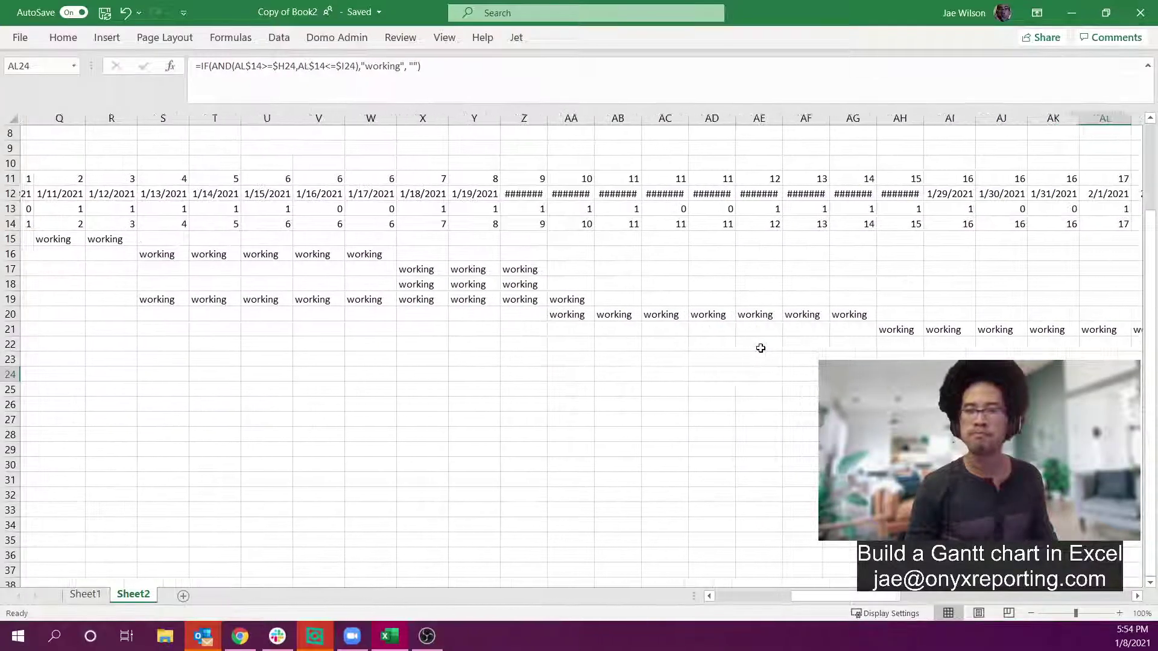
pyautogui.press('Right')
pyautogui.press('Right')
pyautogui.press('Right')
pyautogui.press('Right')
pyautogui.press('Right')
pyautogui.press('Right')
pyautogui.press('Right')
pyautogui.press('Right')
pyautogui.press('Right')
pyautogui.press('Right')
pyautogui.press('Right')
pyautogui.press('Right')
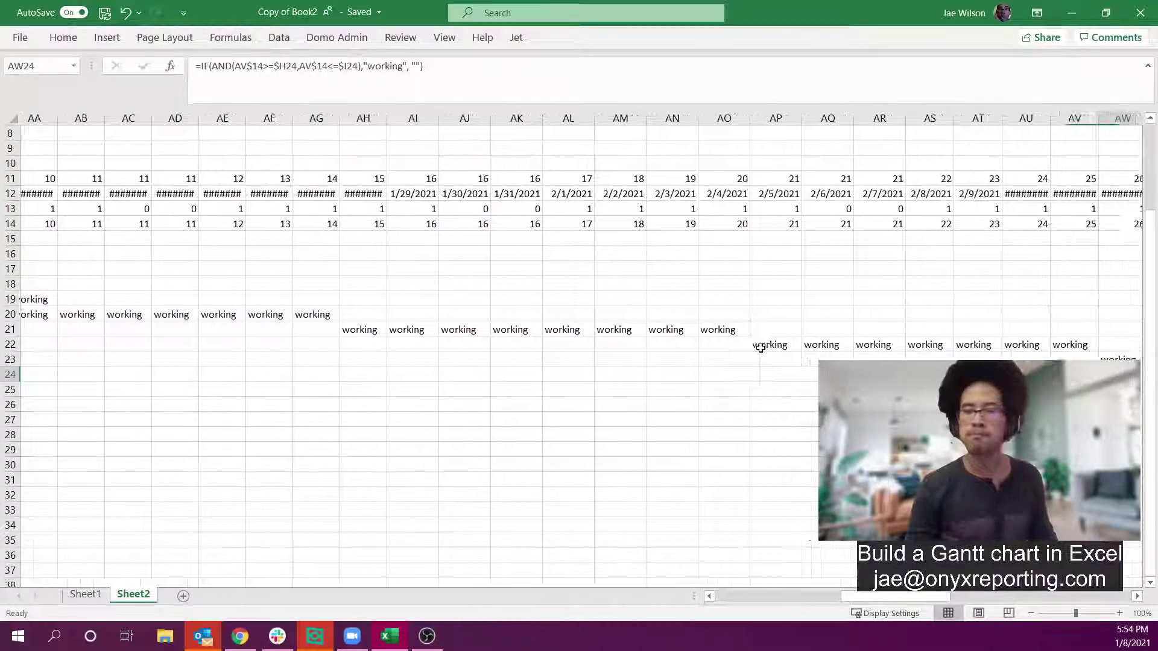
pyautogui.press('Left')
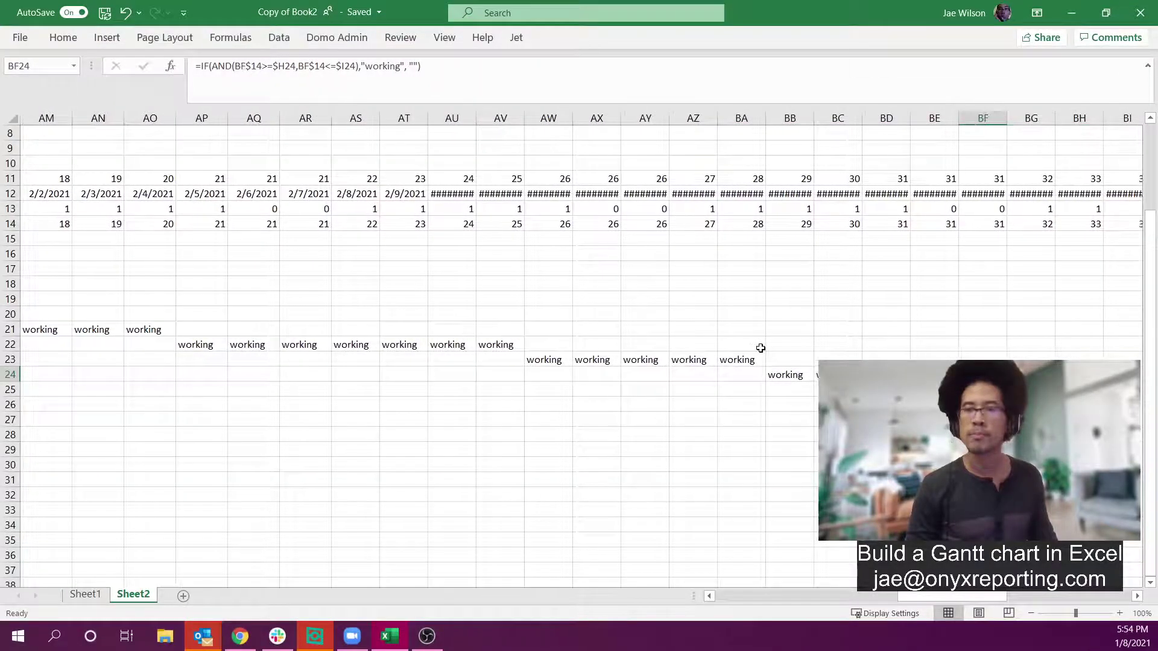
# Step: Autofit timeline columns BF, BC and BD so their dates can be read, and highlight BD11:BD24 for checking
pyautogui.doubleClick(1007, 117)
pyautogui.moveTo(996, 178); pyautogui.dragTo(986, 374)
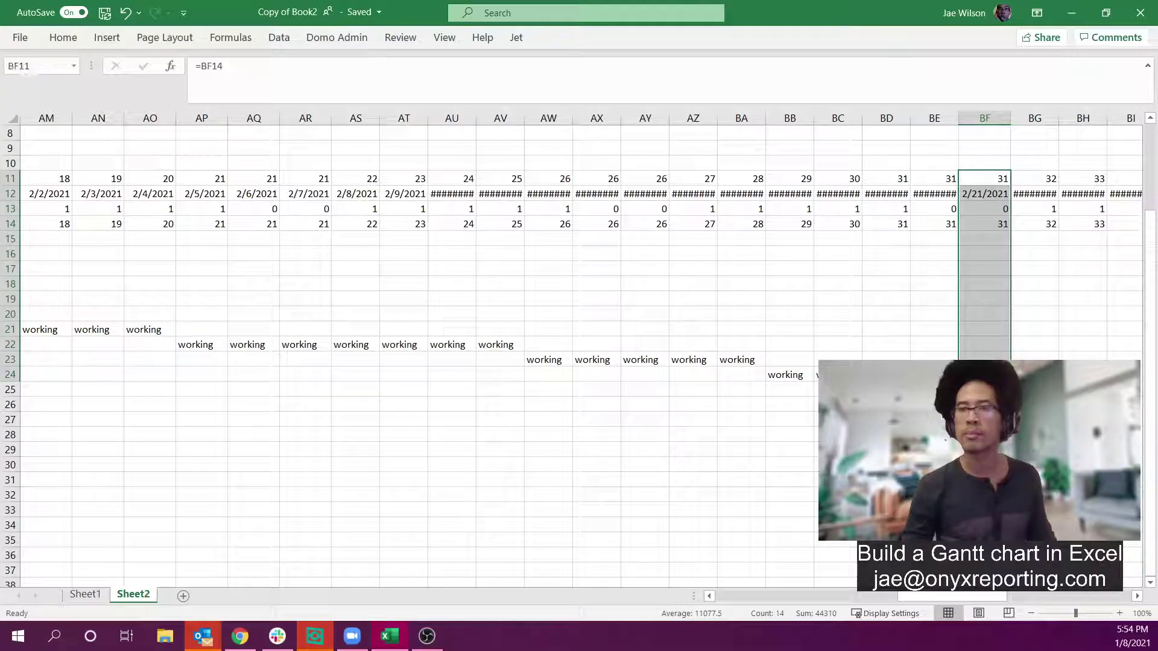
pyautogui.doubleClick(861, 117)
pyautogui.doubleClick(913, 116)
pyautogui.moveTo(902, 178); pyautogui.dragTo(899, 373)
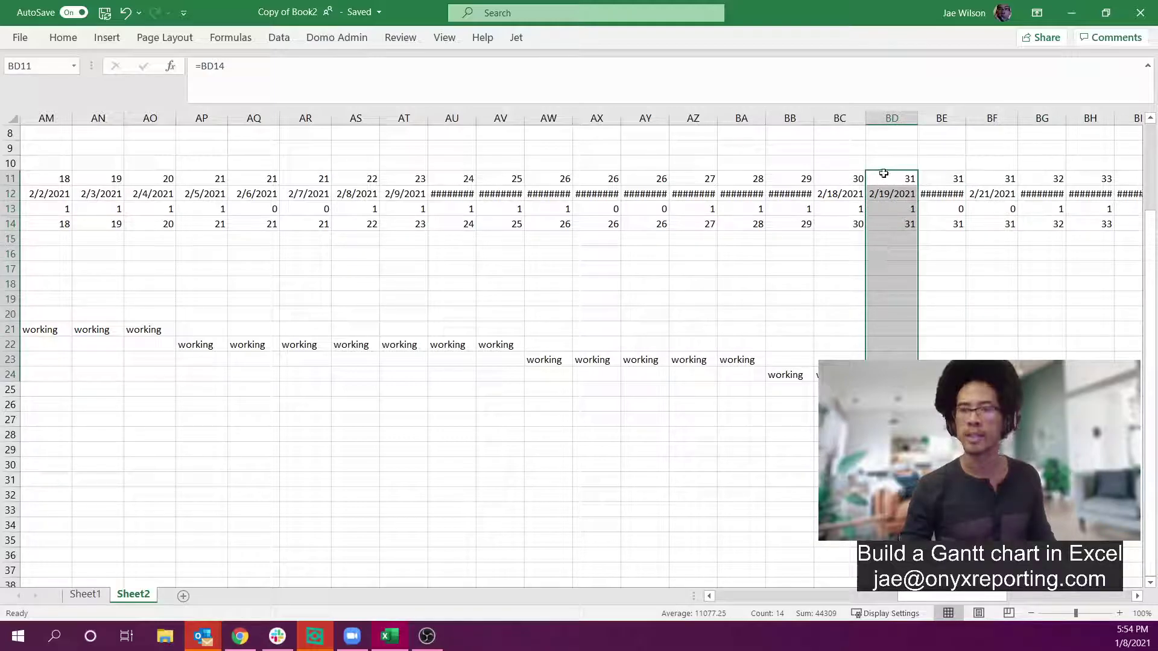
pyautogui.click(938, 174)
pyautogui.moveTo(895, 178); pyautogui.dragTo(893, 374)
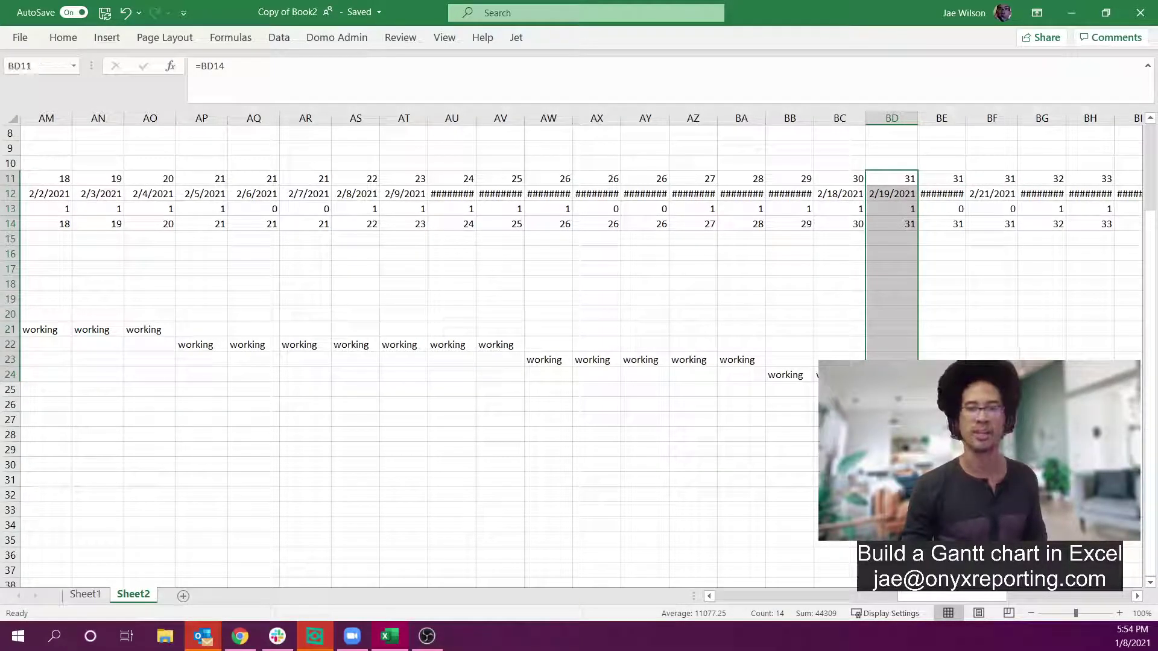
# Step: Follow timeline column BD down to the execute row and trace that row back to the task name in D24
pyautogui.press('Down')
pyautogui.press('Down')
pyautogui.press('Down')
pyautogui.press('Down')
pyautogui.press('Down')
pyautogui.press('Down')
pyautogui.press('Down')
pyautogui.press('Down')
pyautogui.press('Down')
pyautogui.press('Down')
pyautogui.press('Down')
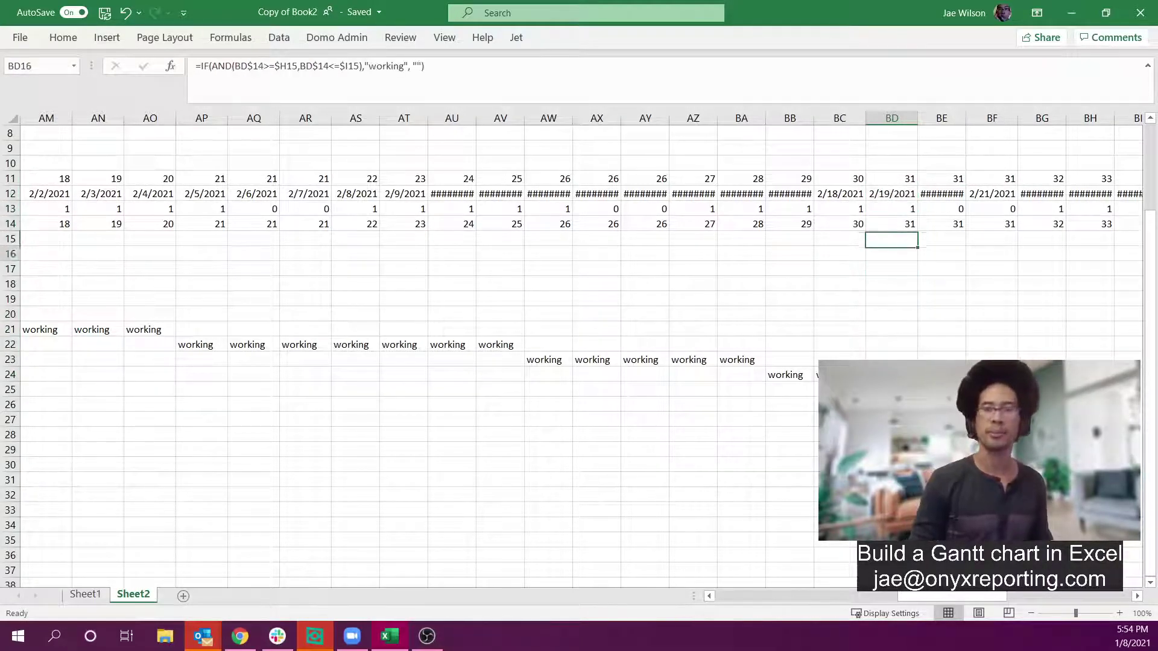
pyautogui.press('Down')
pyautogui.press('Down')
pyautogui.hotkey('ctrl', 'Left')
pyautogui.hotkey('ctrl', 'Left')
pyautogui.hotkey('ctrl', 'Left')
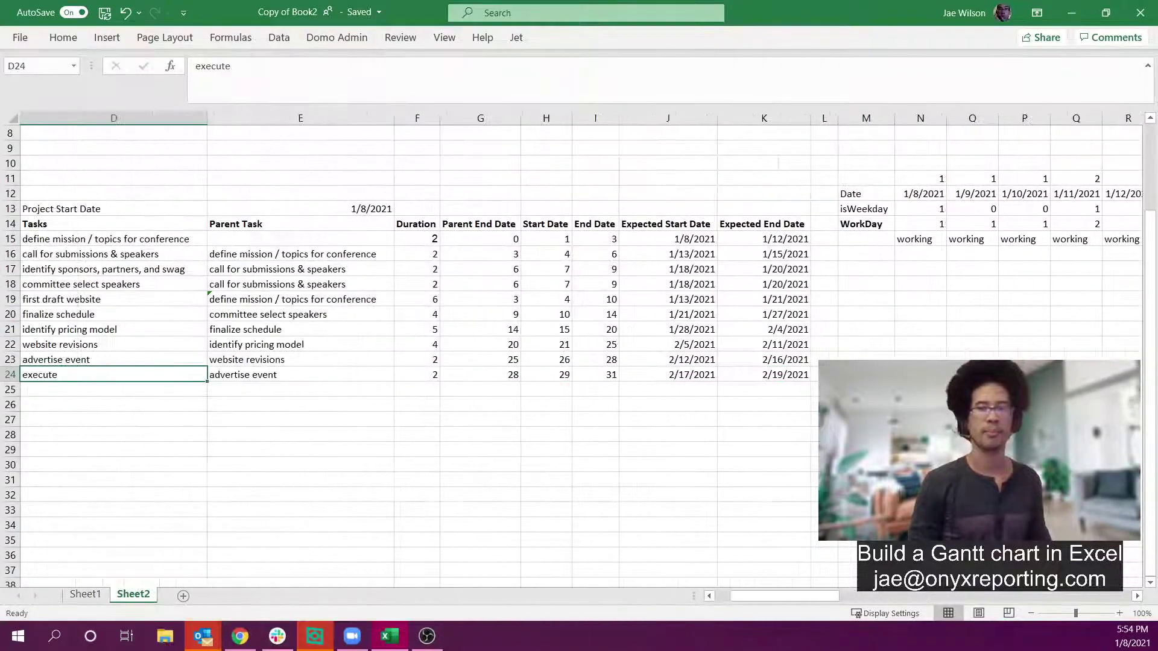
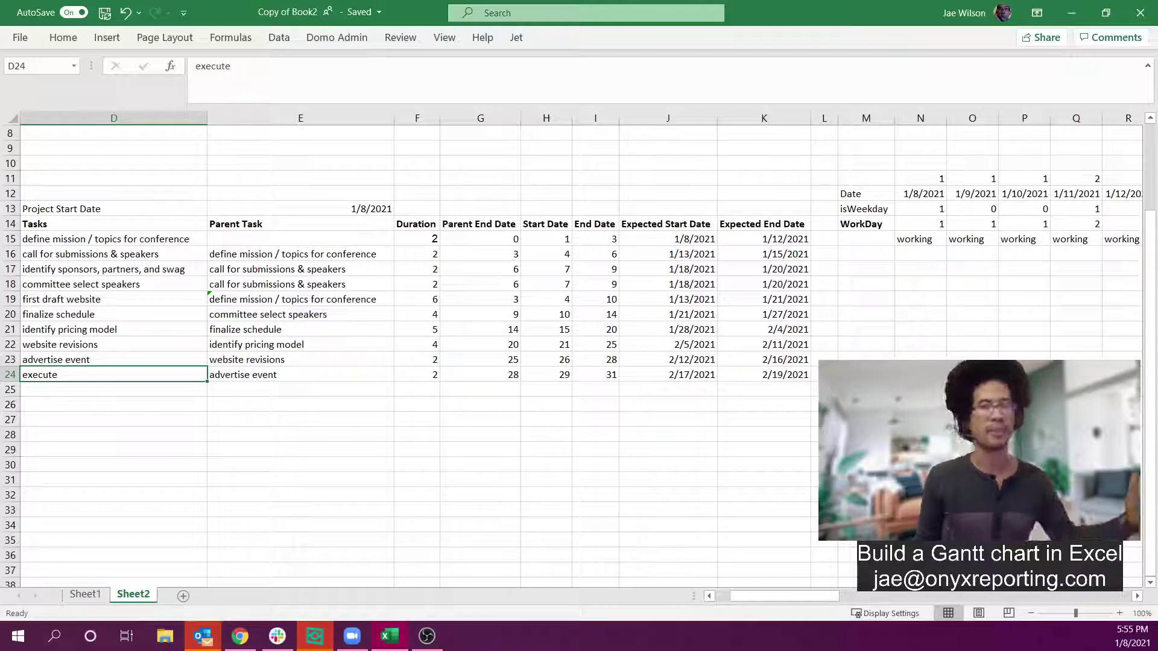
# Step: Review the committee select speakers row, including its parent task and Expected Start Date formula
pyautogui.moveTo(97, 284); pyautogui.dragTo(667, 284)
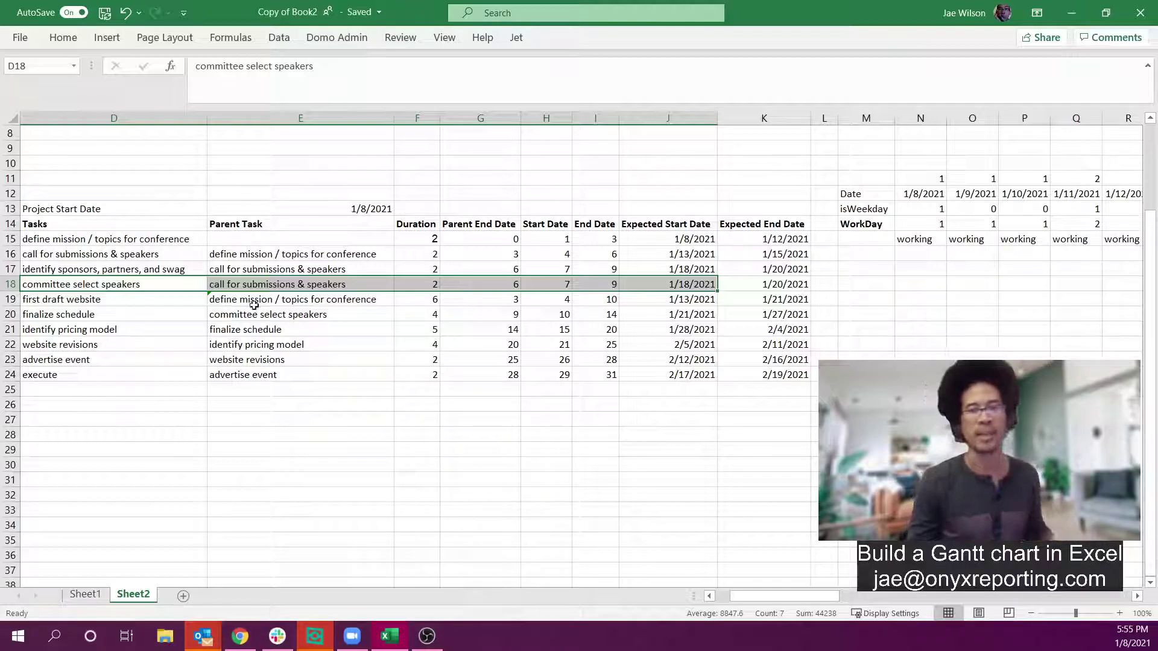
pyautogui.click(704, 286)
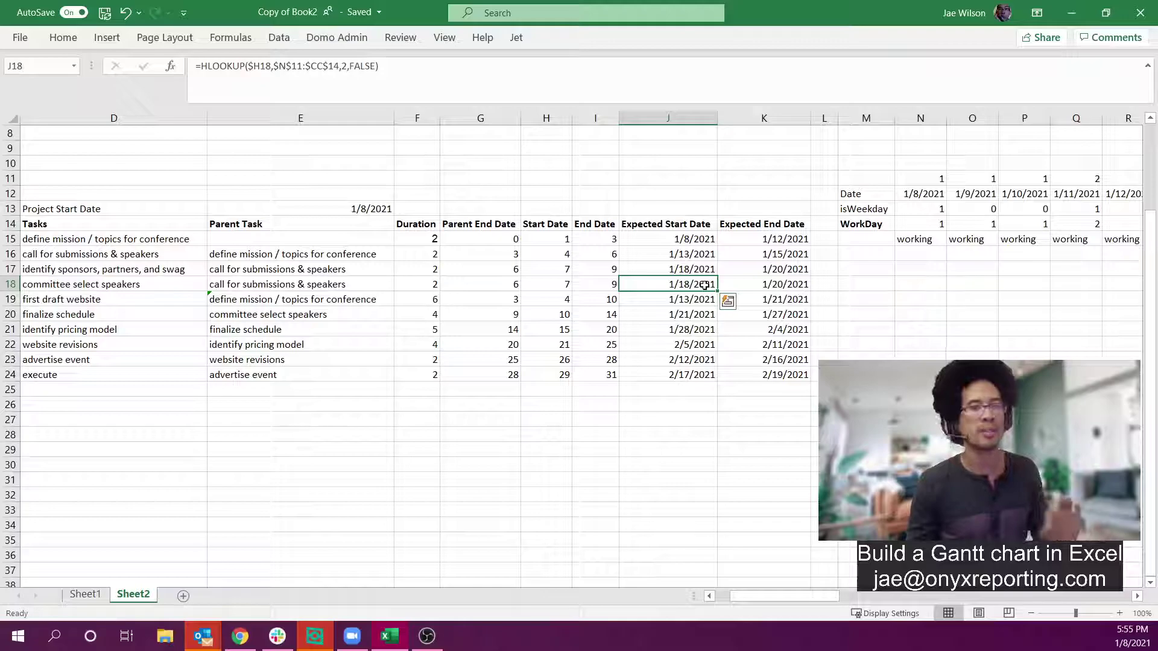
pyautogui.click(334, 285)
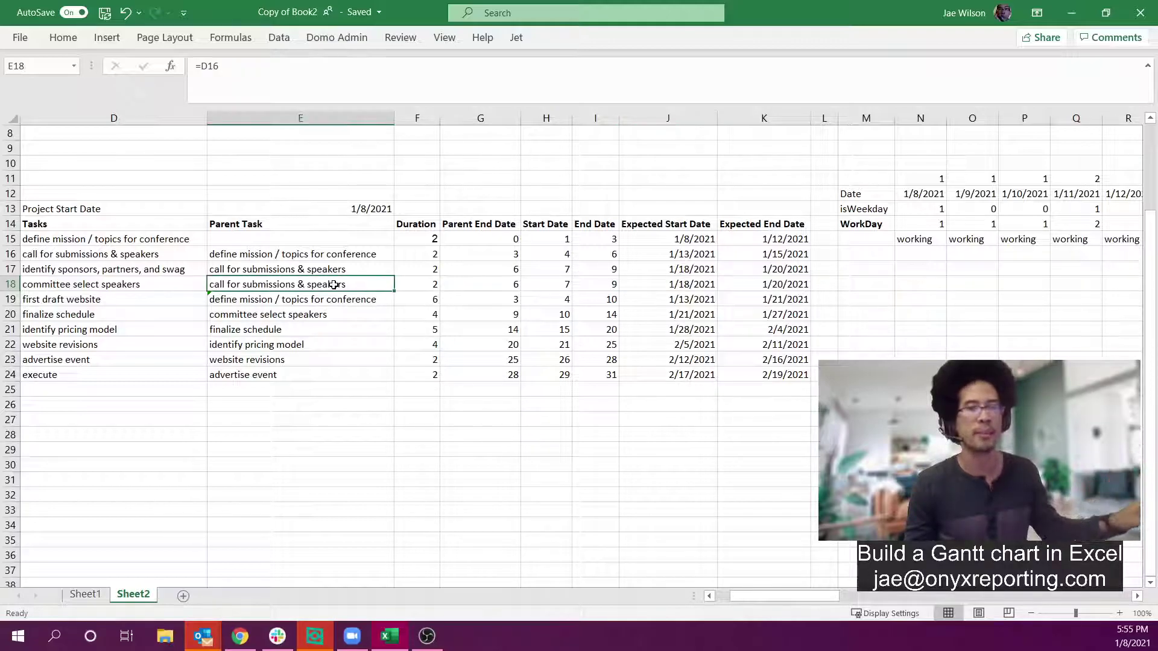
pyautogui.click(660, 285)
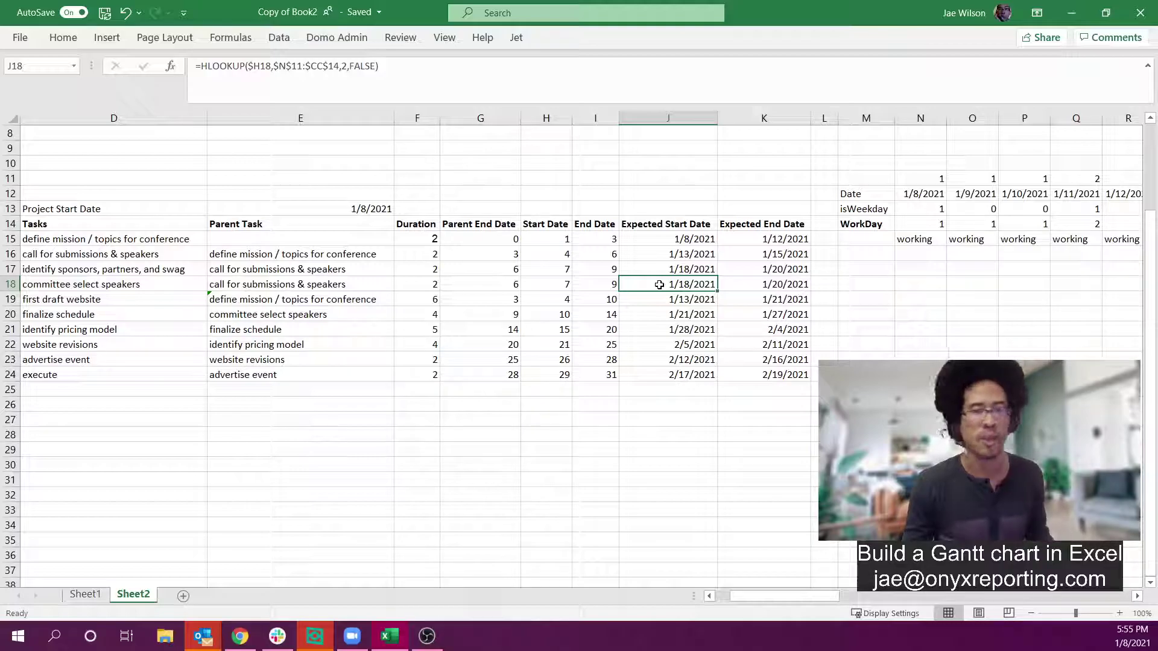
# Step: Insert two blank columns before the Expected Start Date column and select header cell J14
pyautogui.moveTo(663, 118); pyautogui.dragTo(726, 118)
pyautogui.rightClick(746, 118)
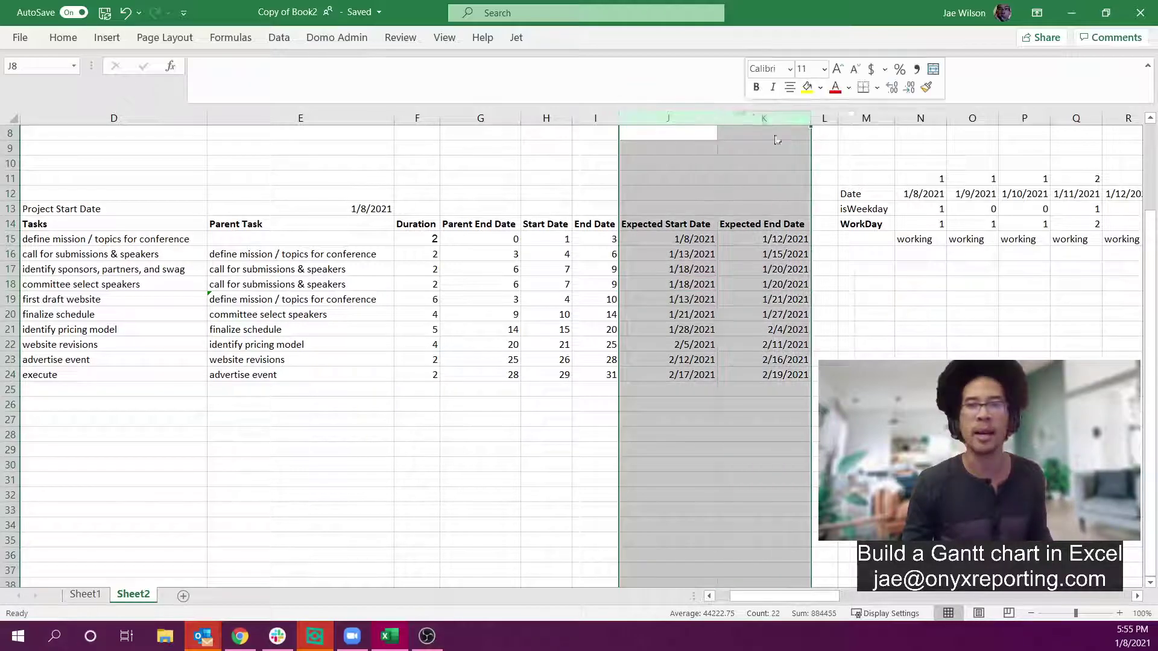
pyautogui.click(802, 237)
pyautogui.click(661, 224)
pyautogui.doubleClick(661, 223)
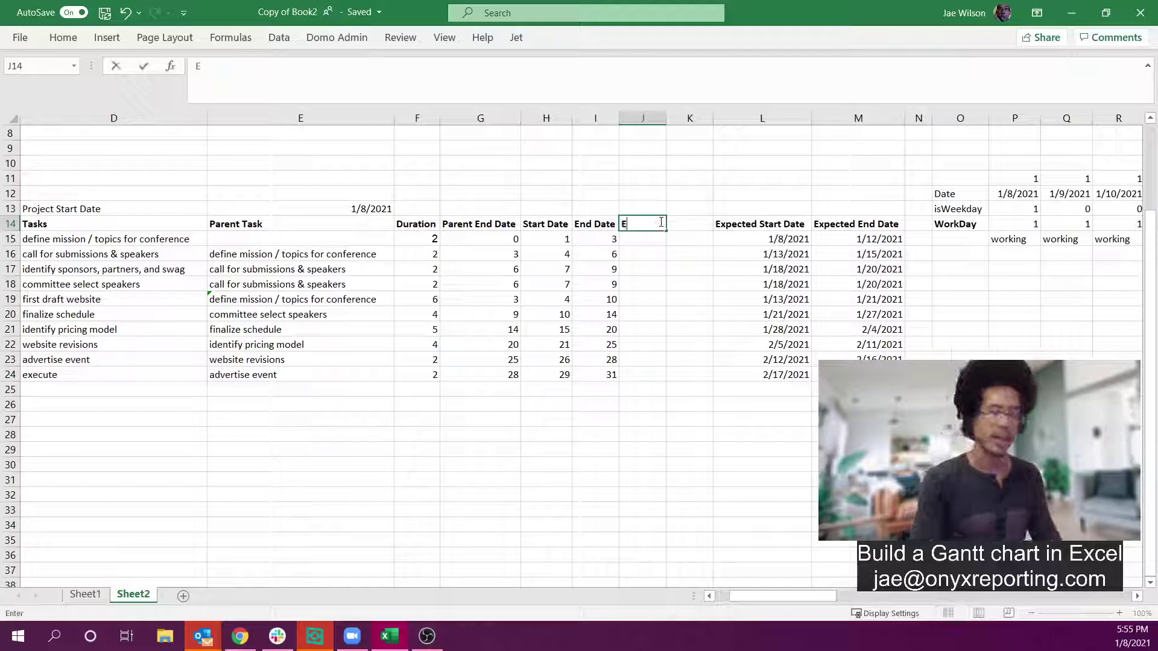
pyautogui.write('Minimum')
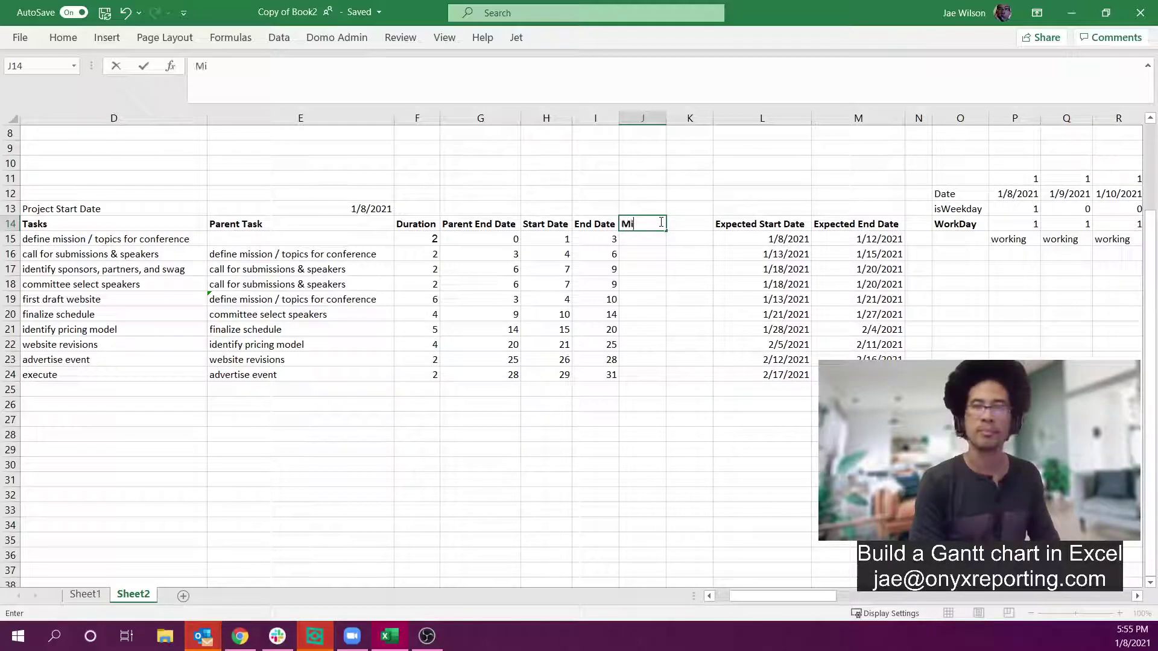
pyautogui.press('BackSpace')
pyautogui.press('BackSpace')
pyautogui.press('BackSpace')
pyautogui.press('BackSpace')
pyautogui.press('BackSpace')
pyautogui.press('BackSpace')
pyautogui.press('BackSpace')
# Step: Enter the header "Earliest Start Date" in J14 and autofit column J to it
pyautogui.write('Earli')
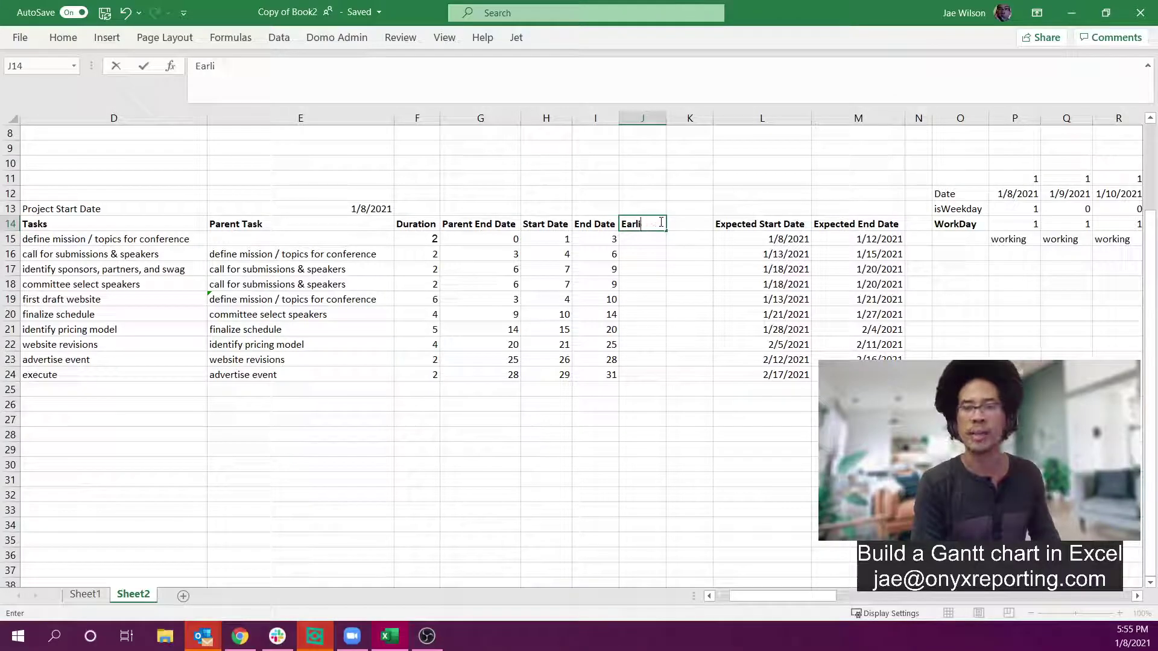
pyautogui.write('est Start Date')
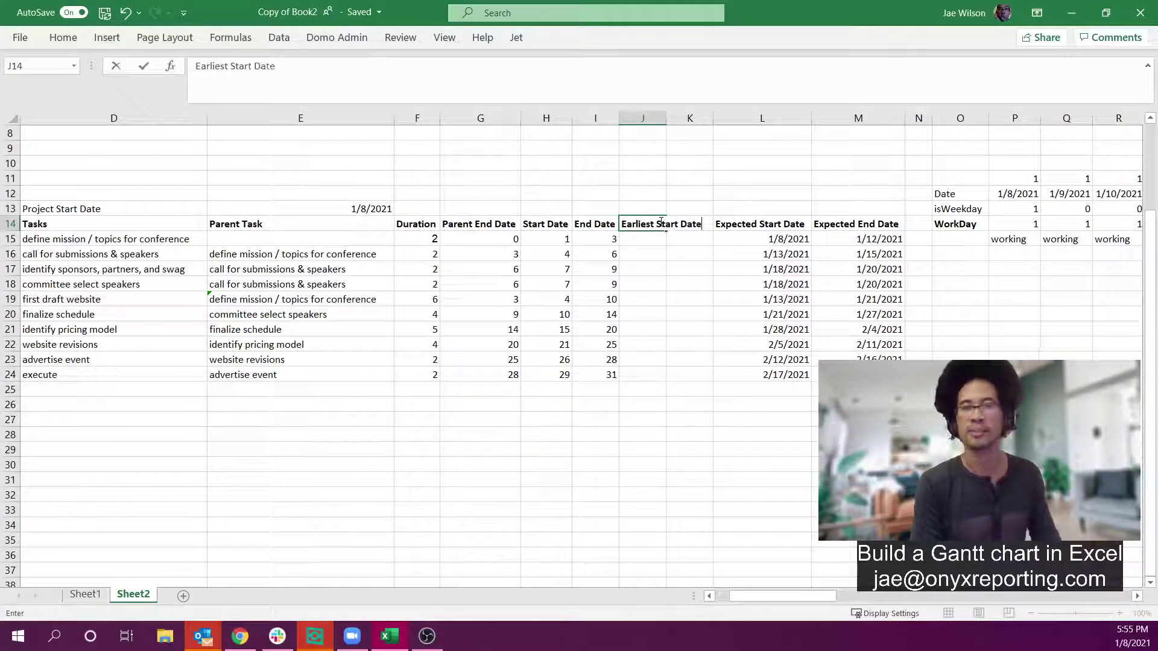
pyautogui.press('Return')
pyautogui.click(658, 118)
pyautogui.doubleClick(666, 118)
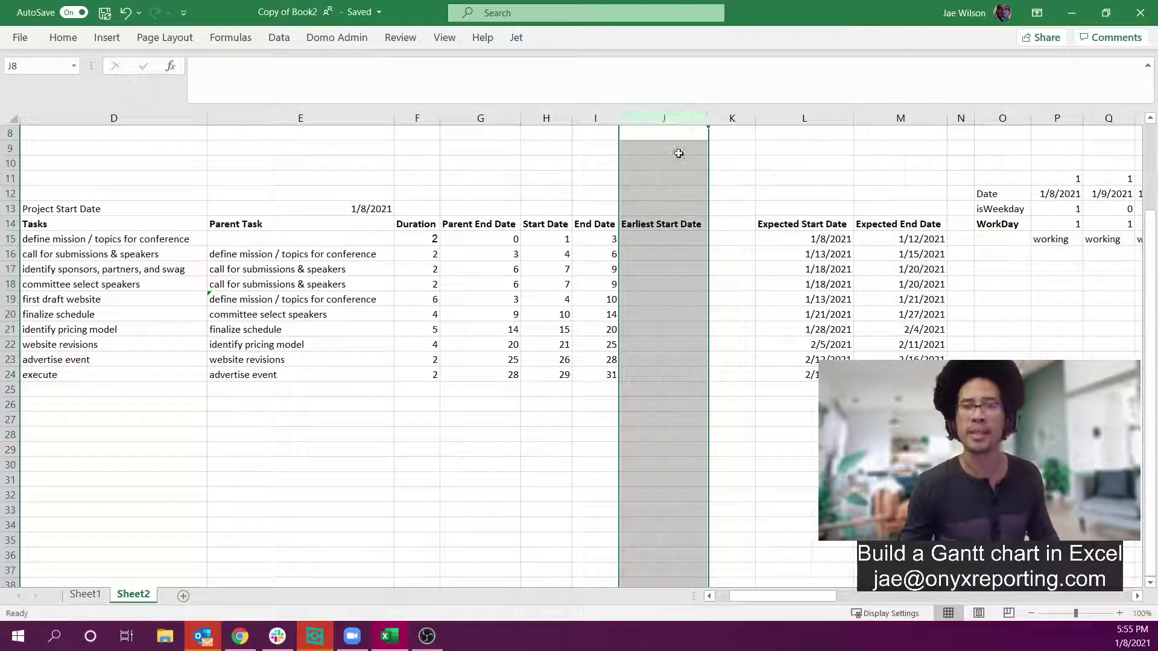
# Step: Enter the header "Maximum End Date" in K14 and autofit column K to it
pyautogui.moveTo(726, 234); pyautogui.dragTo(729, 227)
pyautogui.click(729, 224)
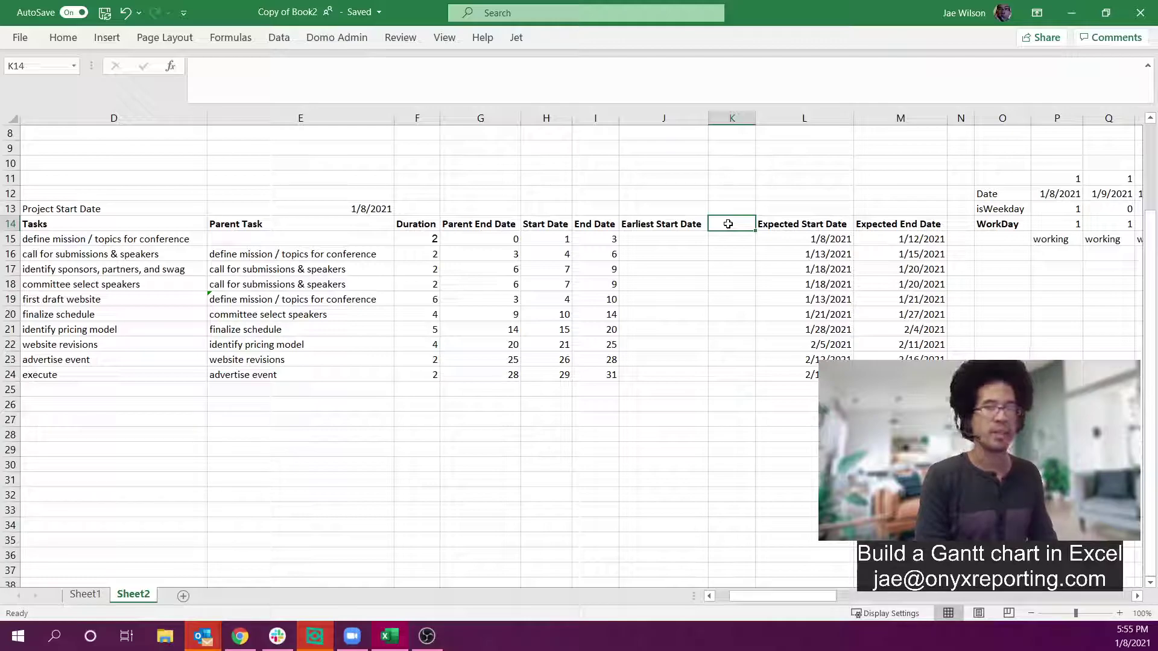
pyautogui.write('Maximum End Date')
pyautogui.press('Return')
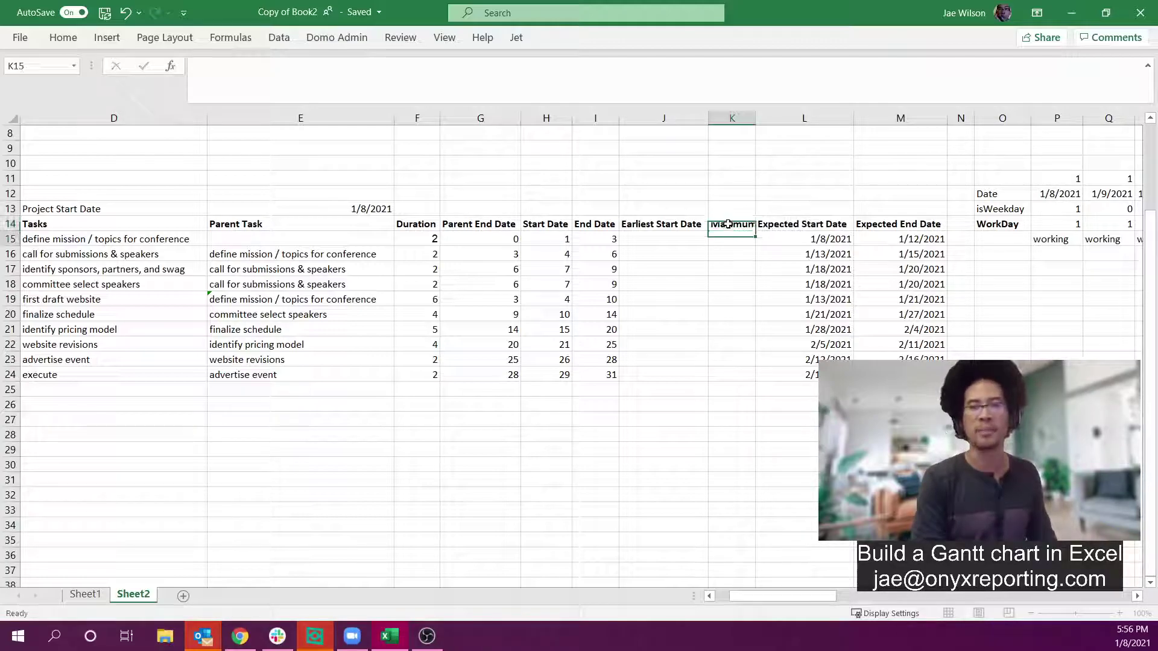
pyautogui.doubleClick(754, 119)
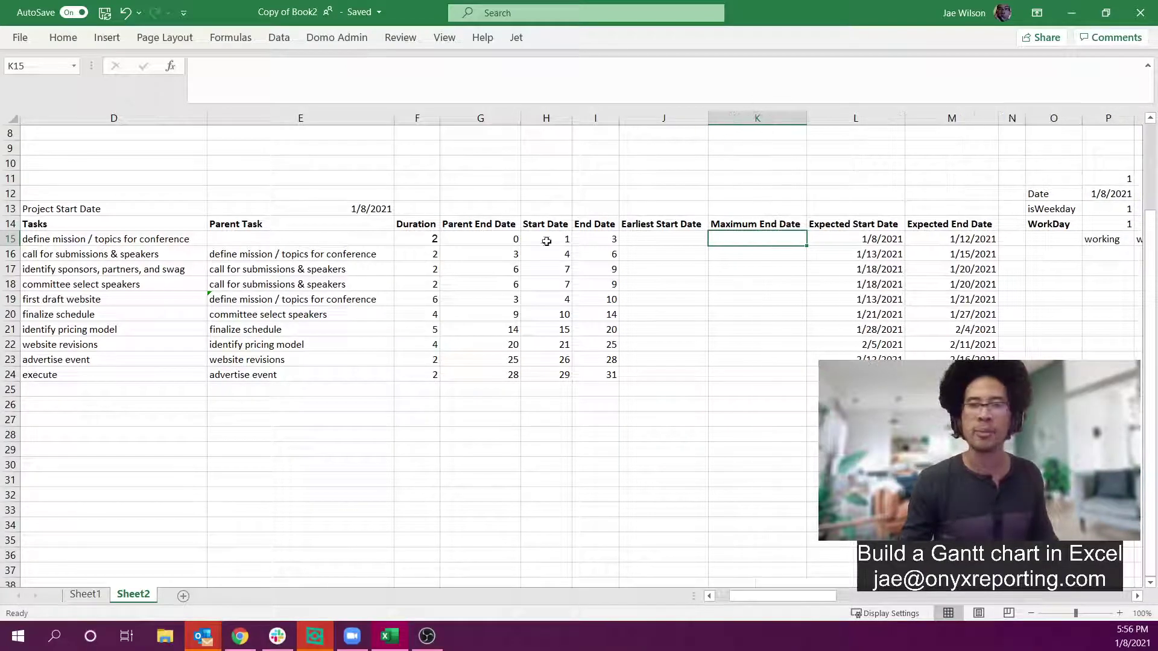
# Step: Enter 3/3/2021 as the Maximum End Date of the execute task in K24
pyautogui.moveTo(416, 238); pyautogui.dragTo(404, 368)
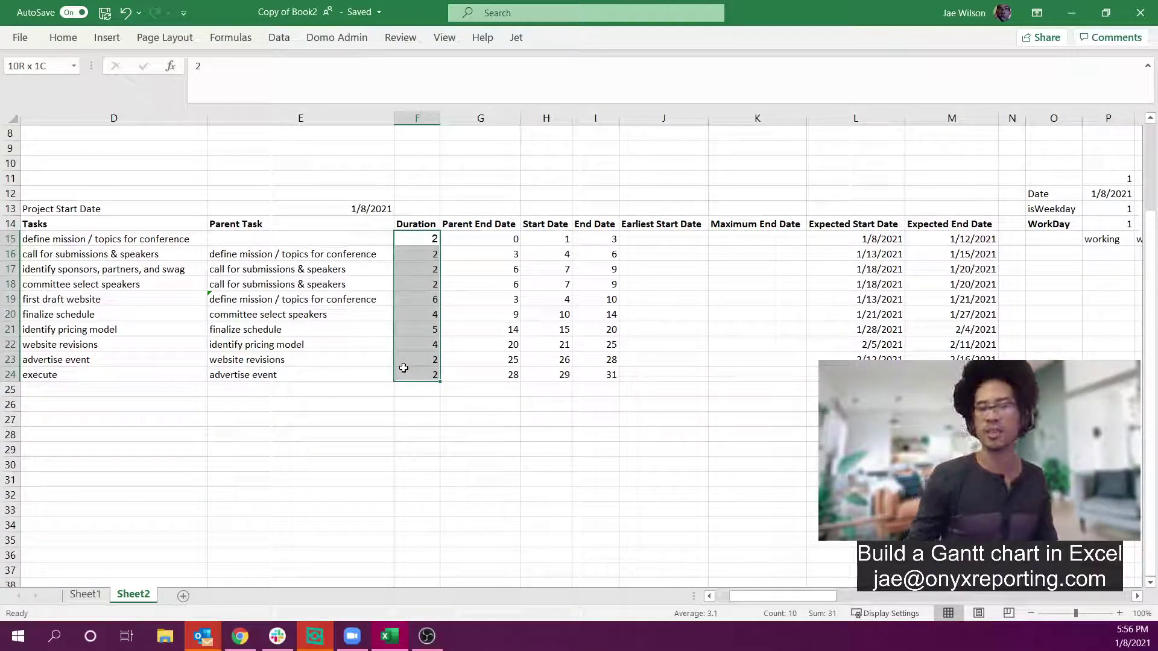
pyautogui.click(952, 374)
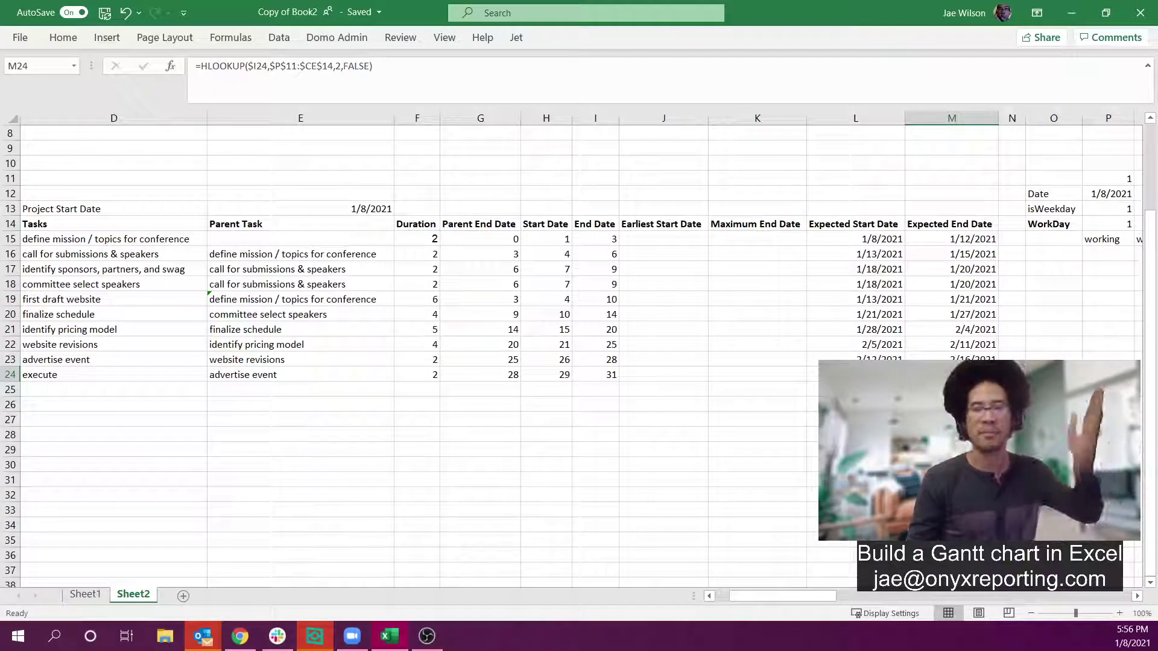
pyautogui.click(762, 378)
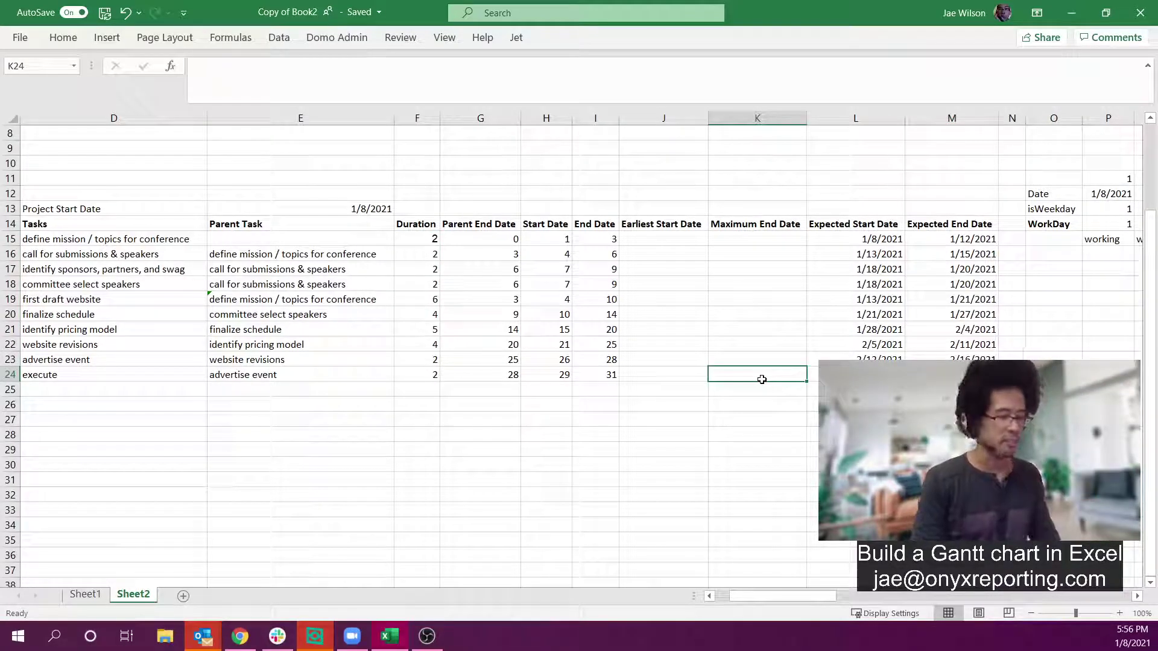
pyautogui.write('3/')
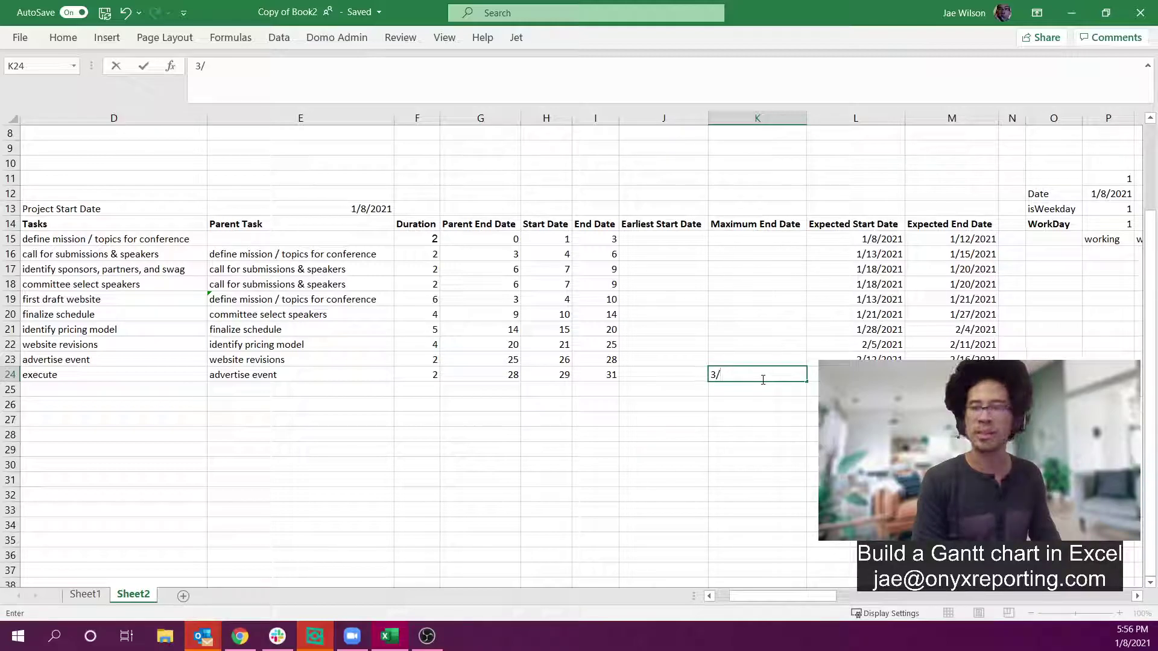
pyautogui.write('3/20')
pyautogui.press('Return')
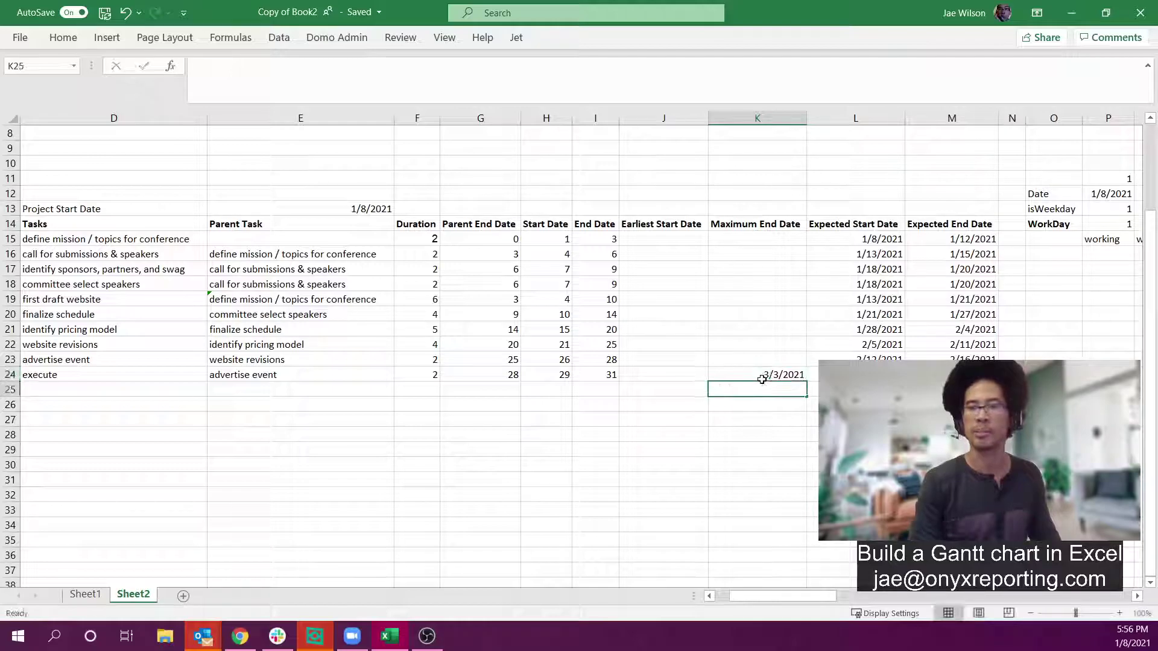
# Step: Highlight the committee select speakers row from its task name in D18 through the Earliest Start Date cell J18
pyautogui.press('Up')
pyautogui.press('Left')
pyautogui.press('Left')
pyautogui.press('Up')
pyautogui.press('Up')
pyautogui.press('Up')
pyautogui.press('Right')
pyautogui.press('Up')
pyautogui.press('Up')
pyautogui.press('Up')
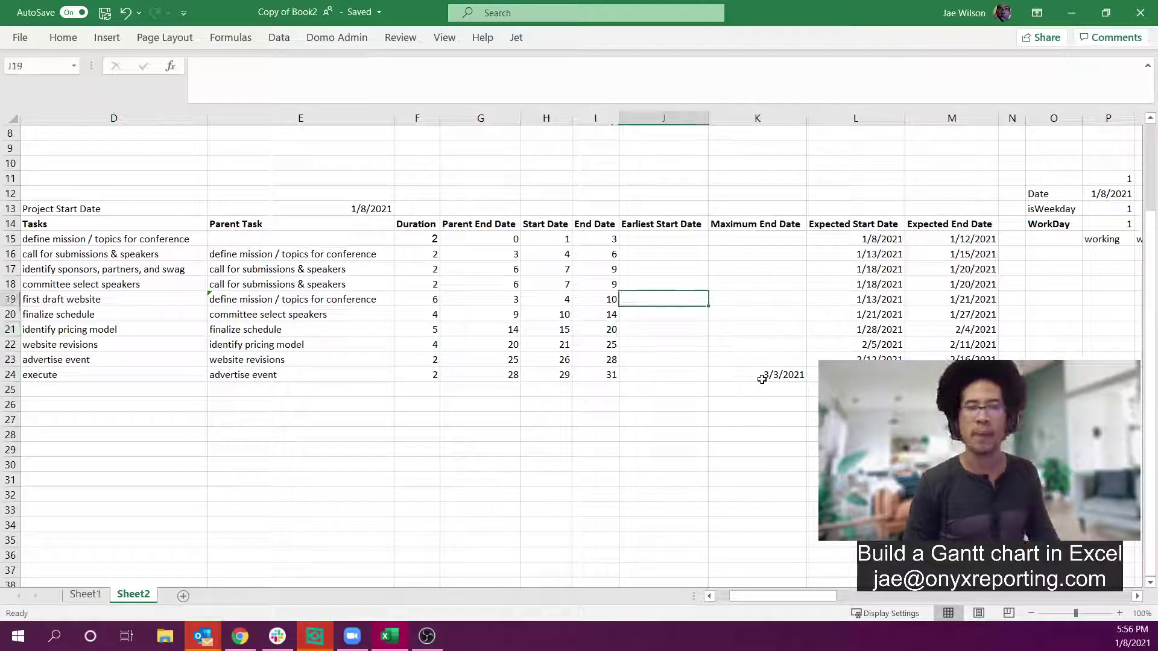
pyautogui.hotkey('shift', 'Left')
pyautogui.hotkey('shift', 'Left')
pyautogui.hotkey('shift', 'Left')
pyautogui.hotkey('shift', 'Left')
pyautogui.hotkey('shift', 'Left')
pyautogui.hotkey('shift', 'Left')
pyautogui.hotkey('shift', 'Left')
pyautogui.hotkey('shift', 'Right')
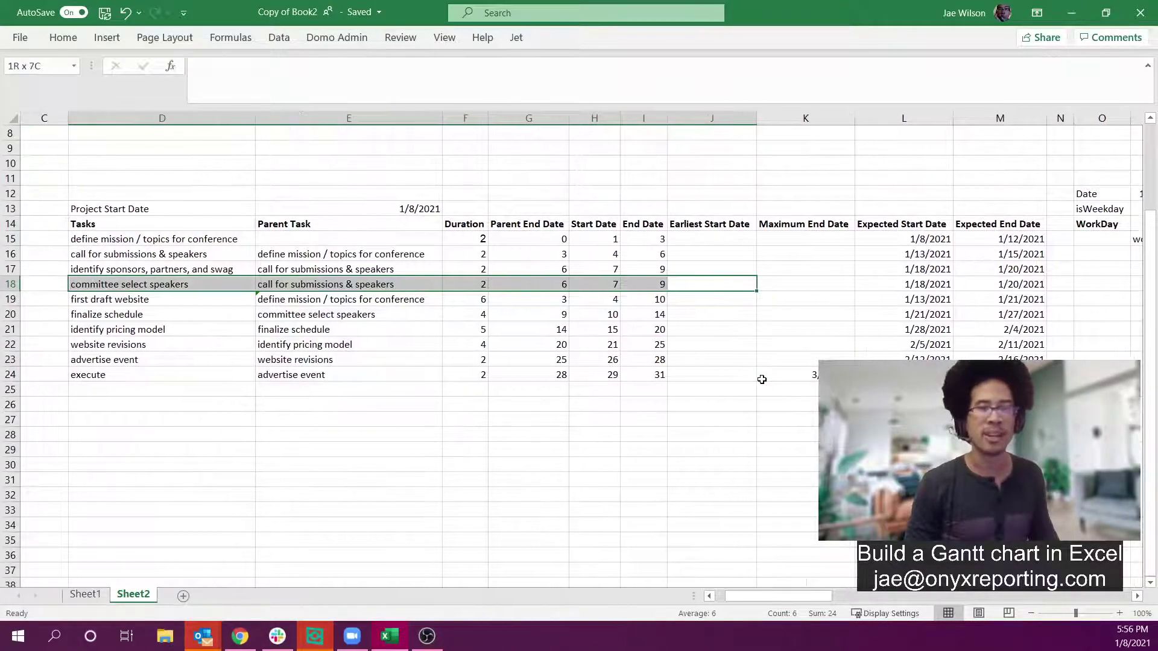
# Step: Enter 1/20/2021 as the Earliest Start Date of the committee select speakers task in J18
pyautogui.press('Right')
pyautogui.press('Left')
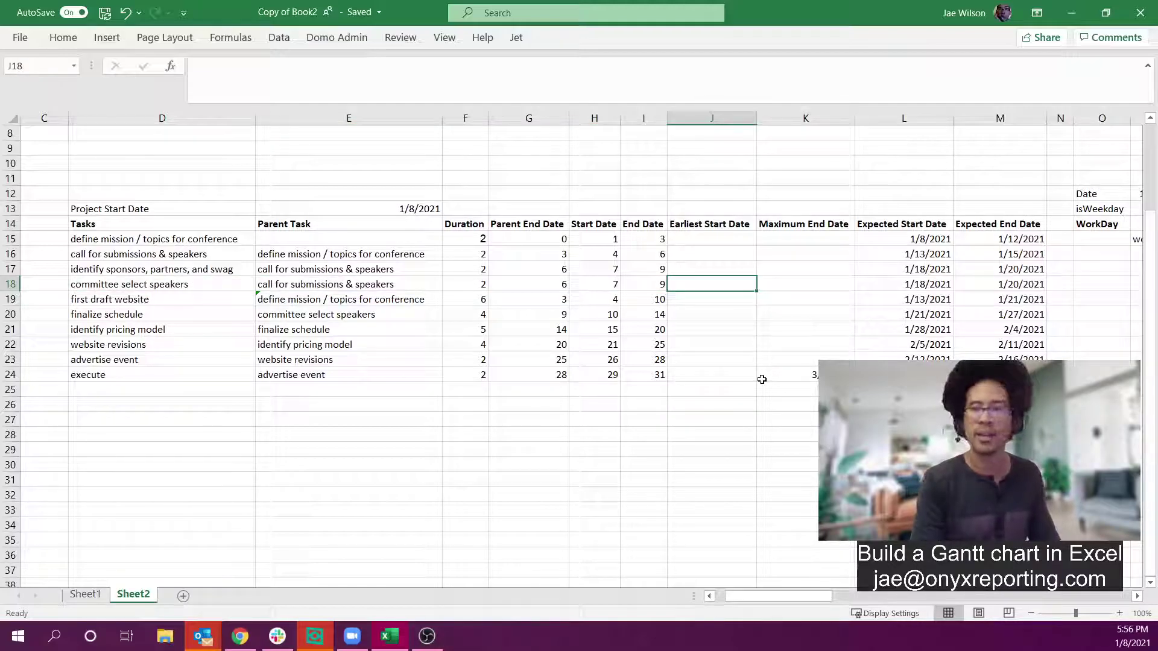
pyautogui.write('1/20')
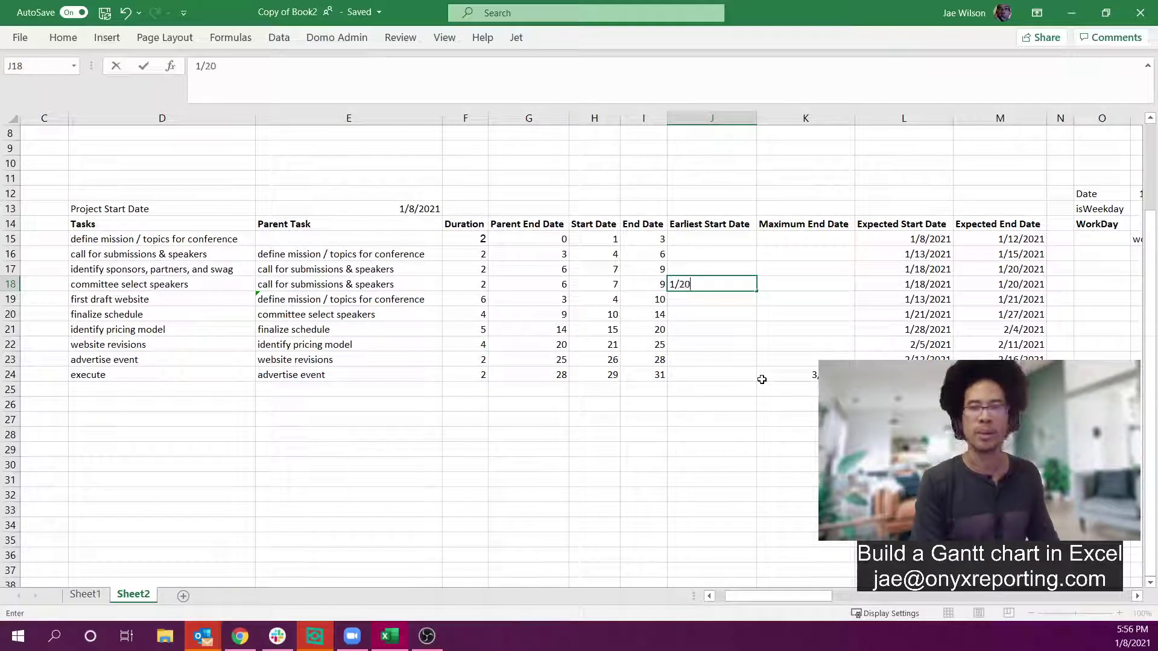
pyautogui.write('/202')
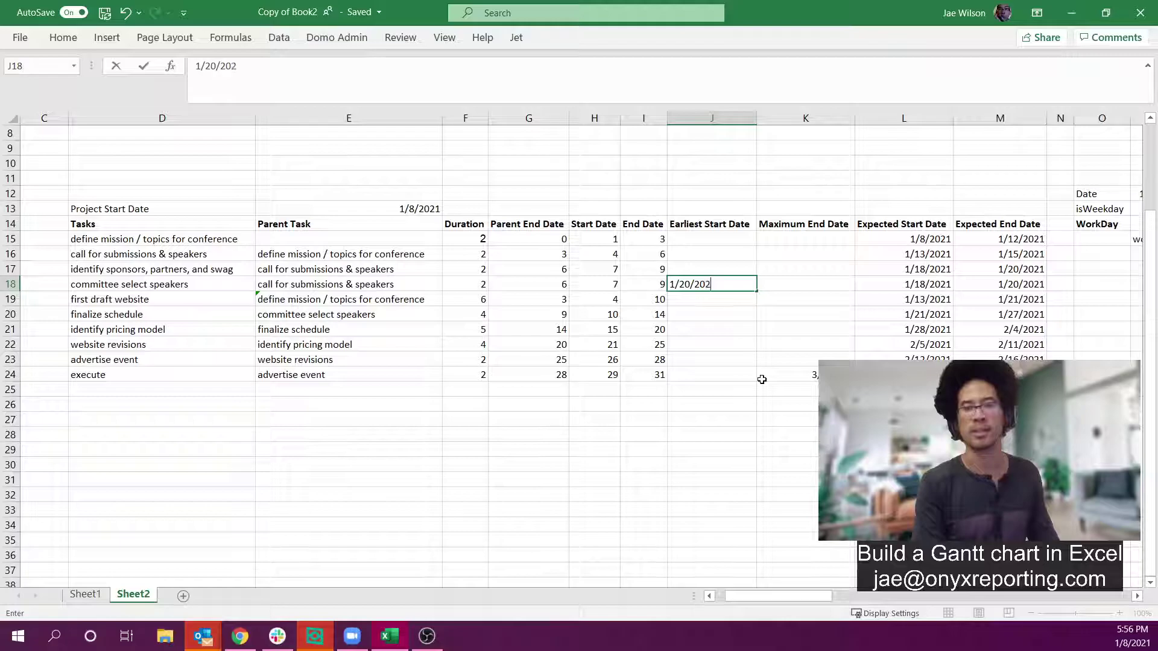
pyautogui.write('1')
pyautogui.press('Return')
# Step: Compare the constraint dates in J18:K24 with the expected start and end dates in L16:M24
pyautogui.moveTo(727, 285); pyautogui.dragTo(791, 380)
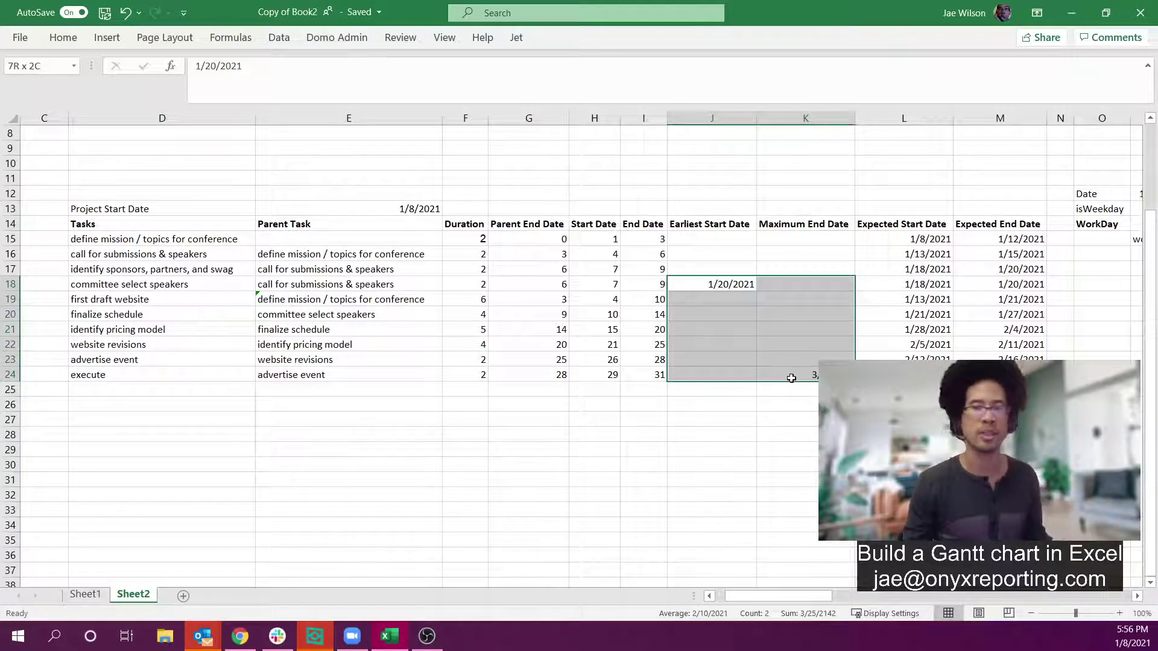
pyautogui.moveTo(909, 251); pyautogui.dragTo(1001, 375)
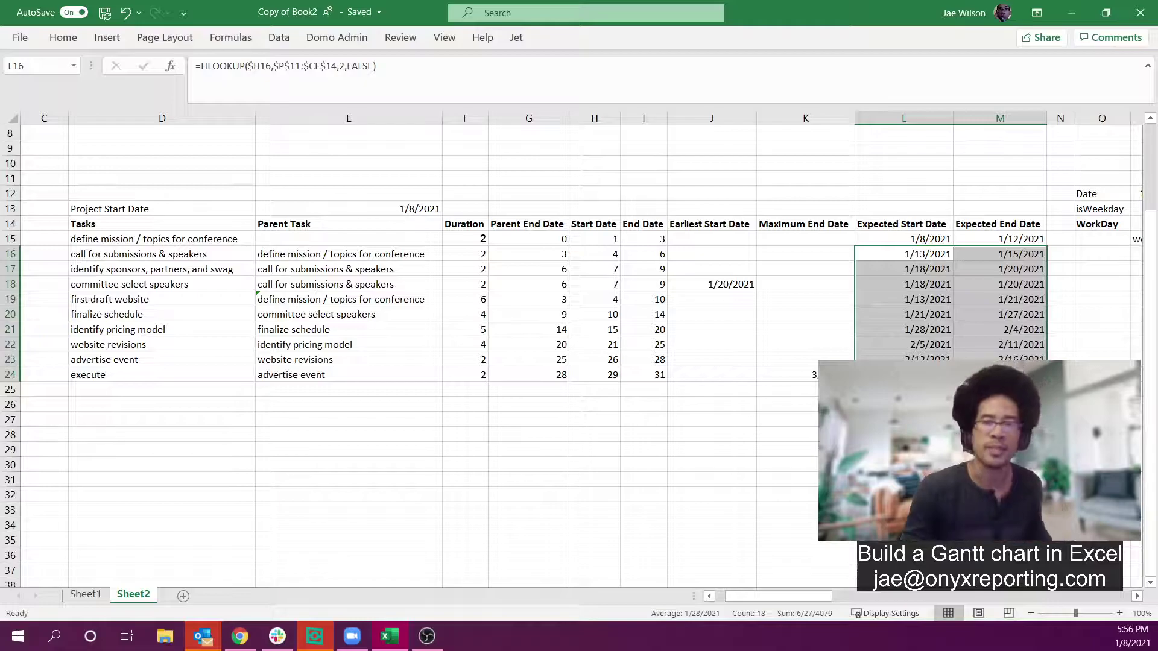
pyautogui.click(700, 269)
pyautogui.click(709, 285)
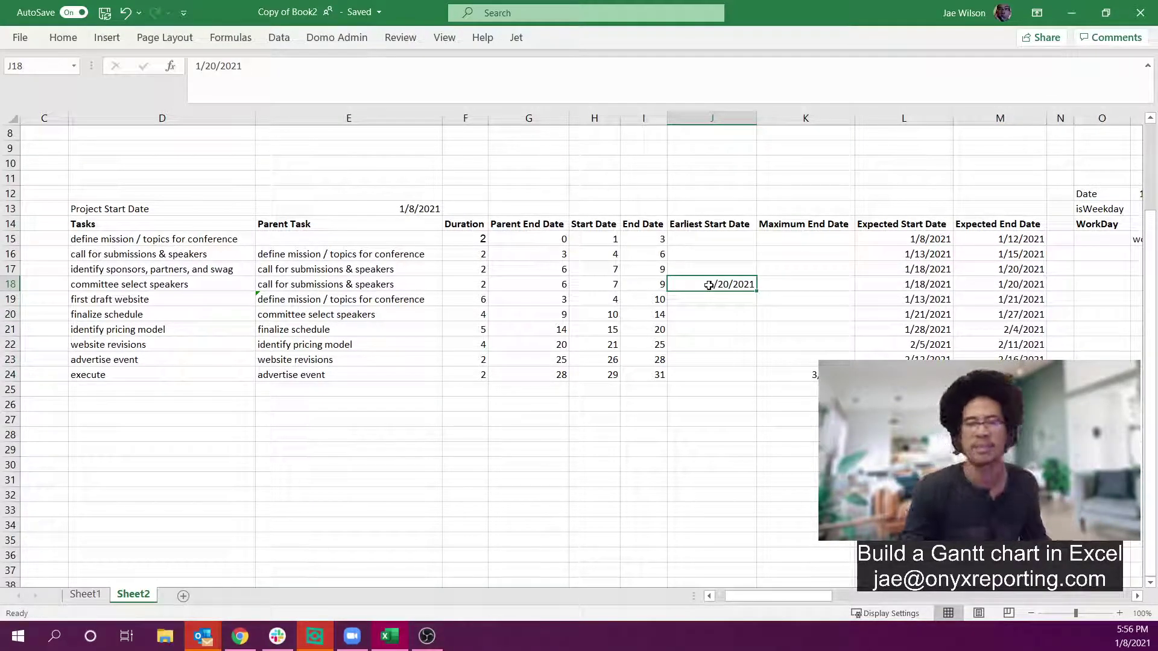
# Step: Insert two blank columns before the Expected Start Date column
pyautogui.moveTo(910, 119); pyautogui.dragTo(1026, 117)
pyautogui.rightClick(1023, 118)
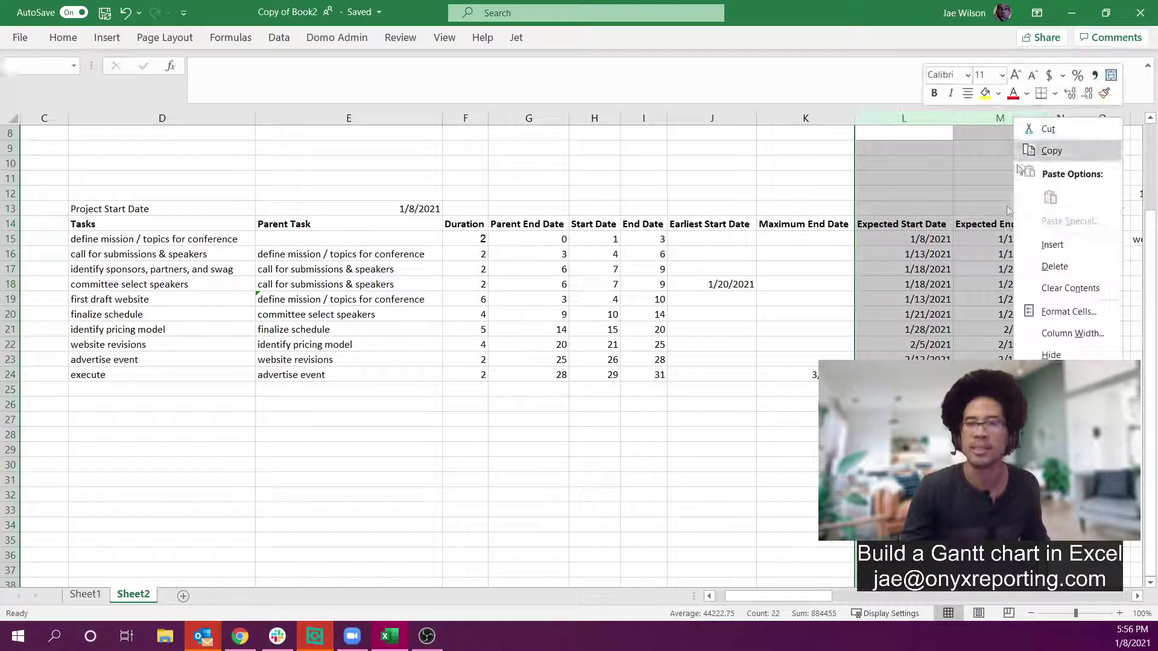
pyautogui.click(1050, 241)
# Step: Enter the headers "Earliest Start Index" in L14 and "Max End Index" in M14
pyautogui.click(883, 223)
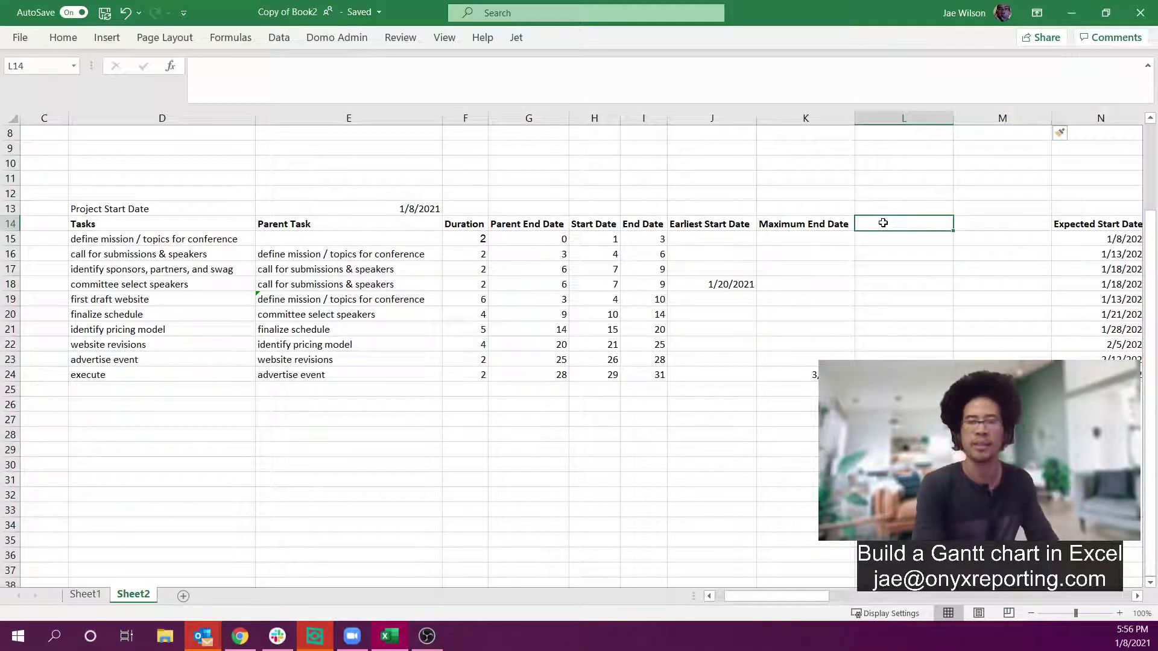
pyautogui.write('Earliest Start Index')
pyautogui.press('Tab')
pyautogui.write('Ma')
pyautogui.press('BackSpace')
pyautogui.press('BackSpace')
pyautogui.write('Max End Index')
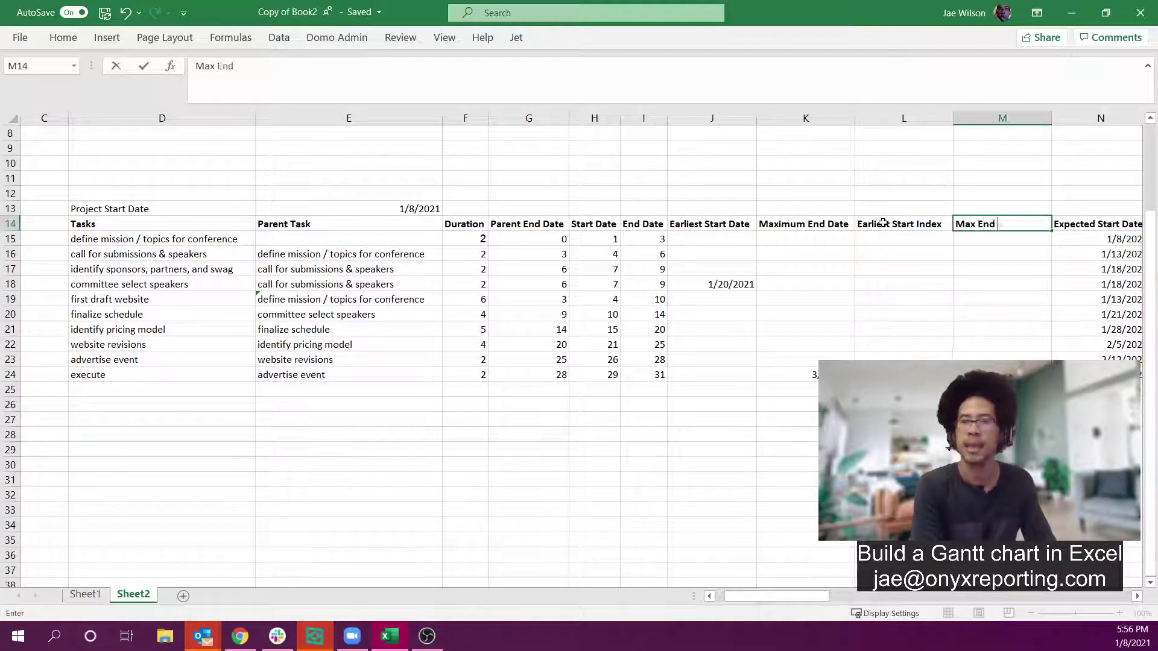
pyautogui.press('Return')
pyautogui.write('=')
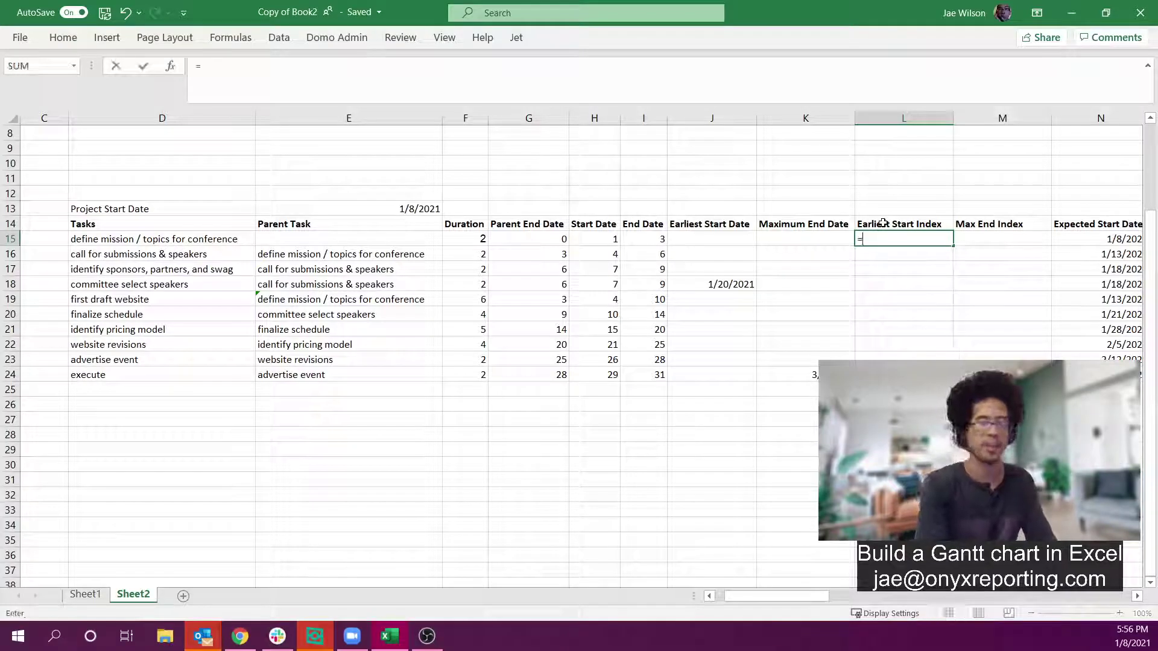
pyautogui.write('hlook')
pyautogui.press('Return')
# Step: Start an HLOOKUP formula in L18 with the column-locked Earliest Start Date $J18 as lookup value
pyautogui.press('Down')
pyautogui.press('Down')
pyautogui.press('Down')
pyautogui.press('Up')
pyautogui.write('=hlookup(')
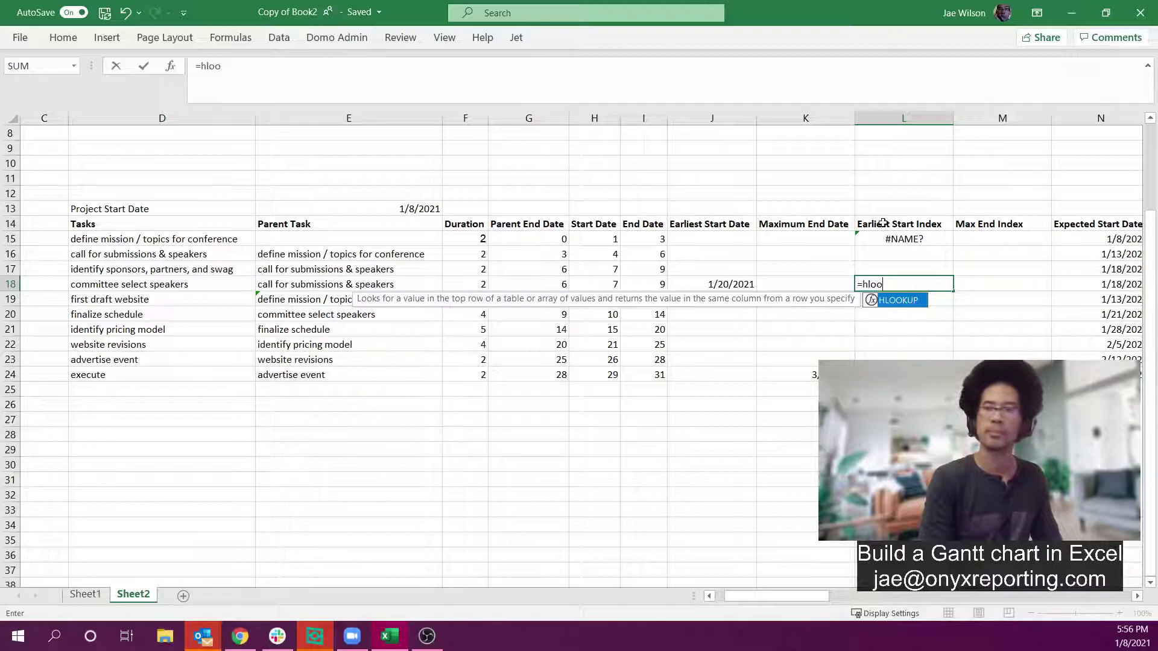
pyautogui.press('Left')
pyautogui.press('Left')
pyautogui.press('F4')
pyautogui.press('F4')
pyautogui.press('F4')
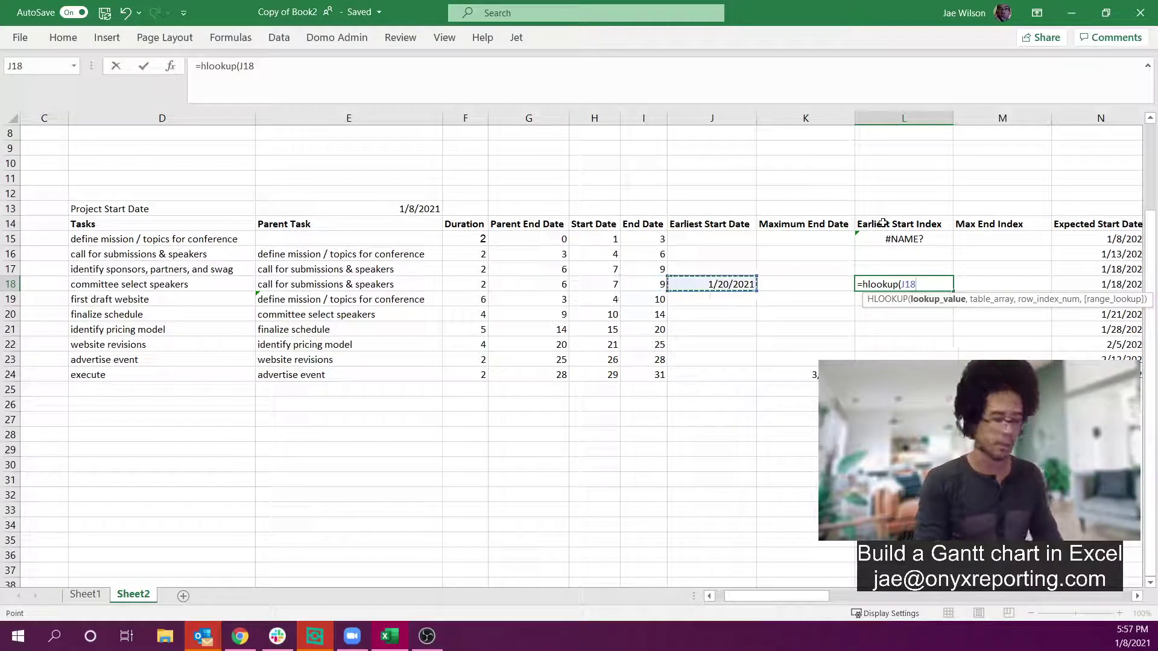
pyautogui.write(',')
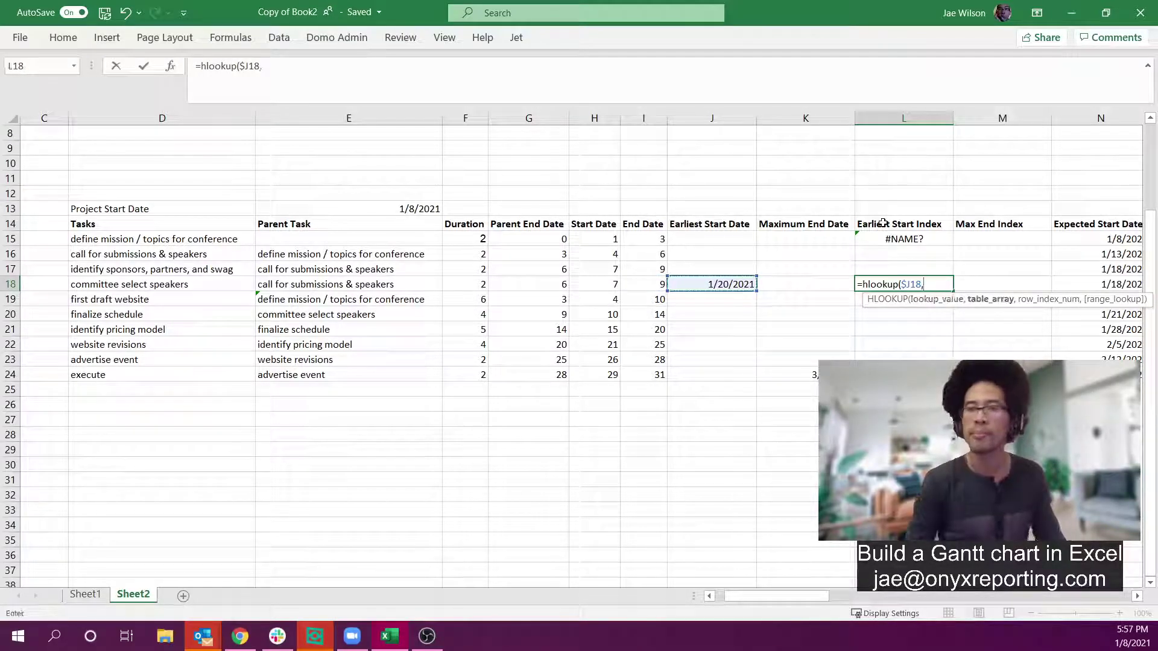
# Step: Complete the L18 HLOOKUP with the absolute table $R$12:$CI$14, row index 3 and FALSE for an exact match
pyautogui.moveTo(756, 597); pyautogui.dragTo(762, 563)
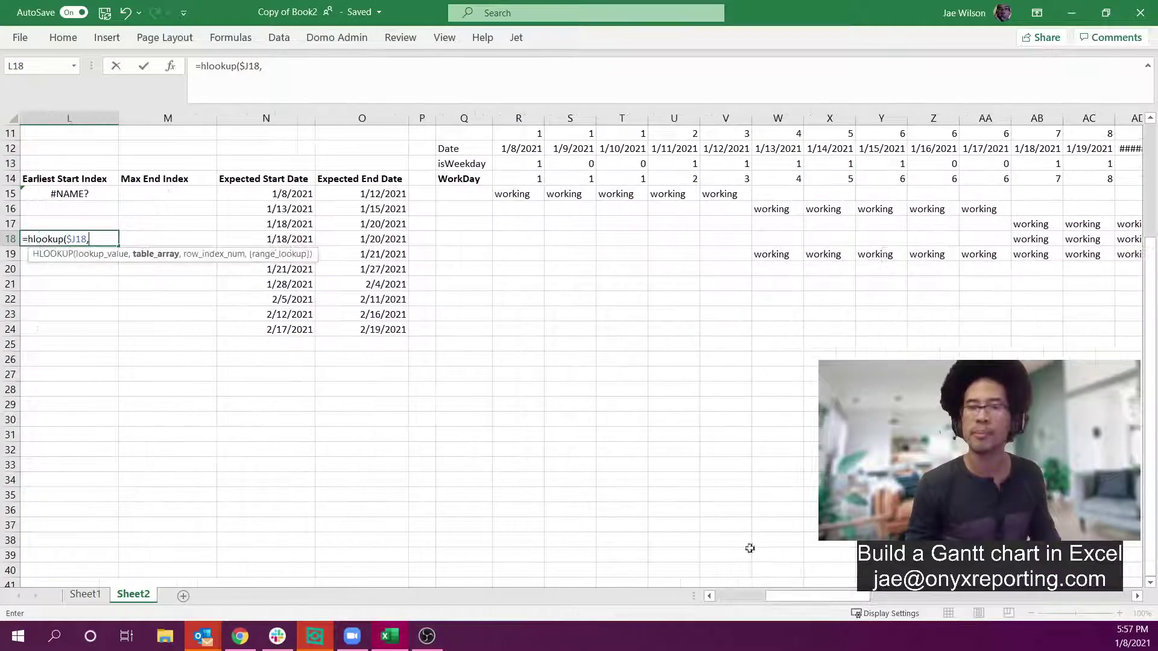
pyautogui.scroll(2, 606, 399)
pyautogui.click(529, 240)
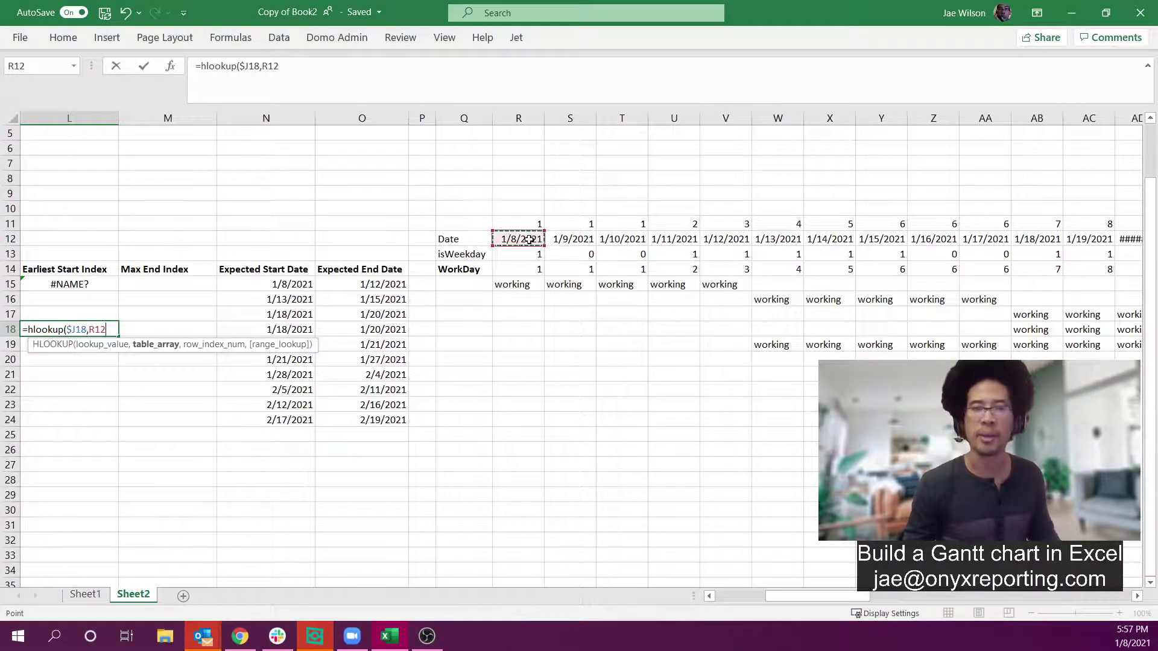
pyautogui.moveTo(529, 240); pyautogui.dragTo(523, 268)
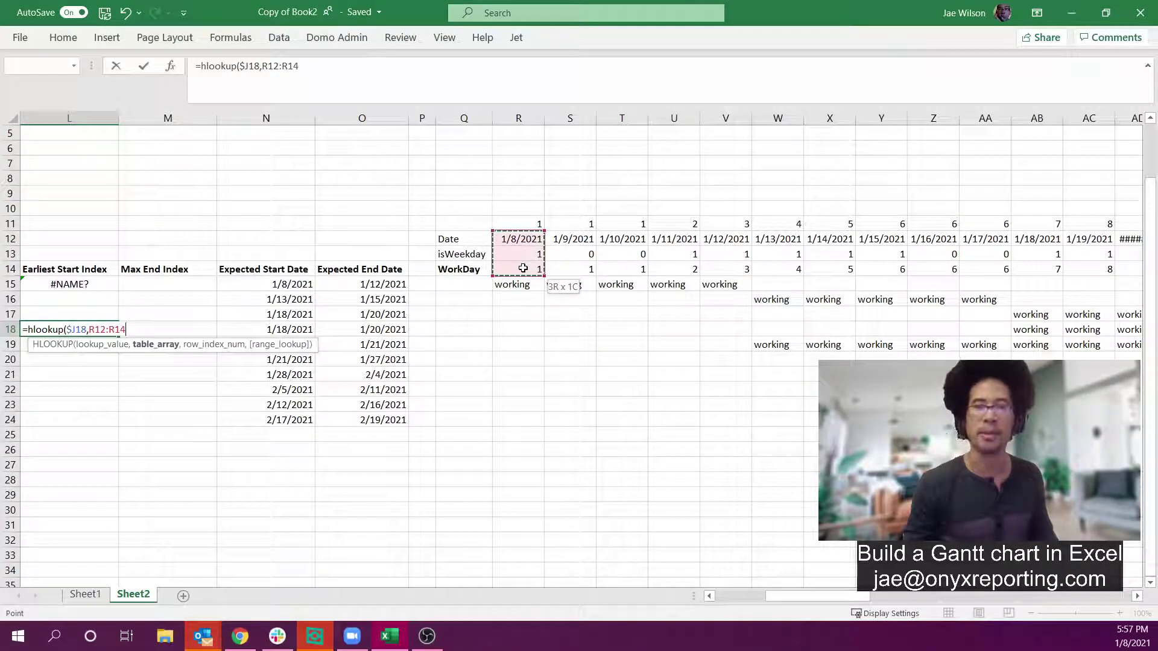
pyautogui.hotkey('ctrl', 'shift', 'Right')
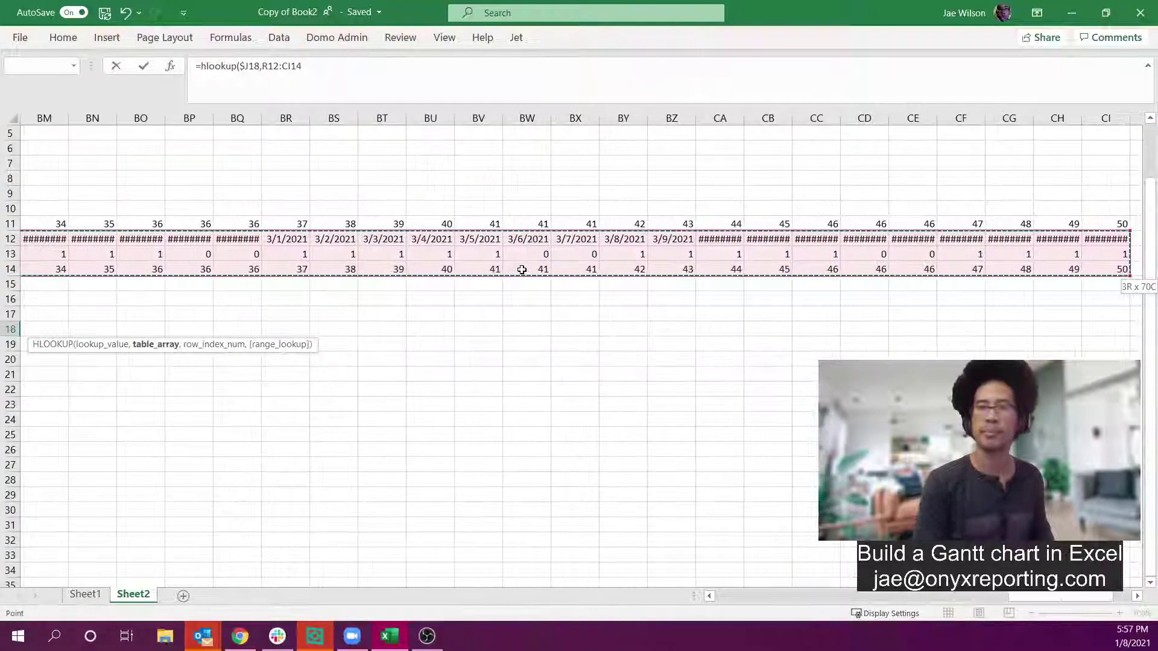
pyautogui.press('F4')
pyautogui.write(',')
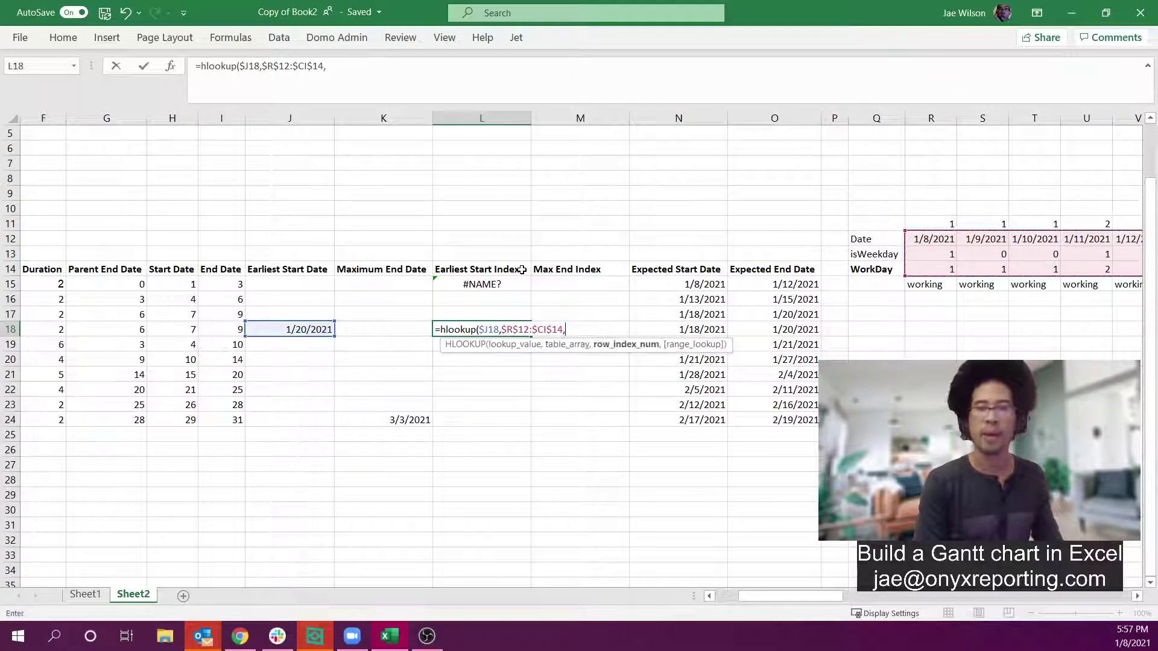
pyautogui.write('3,FALSE')
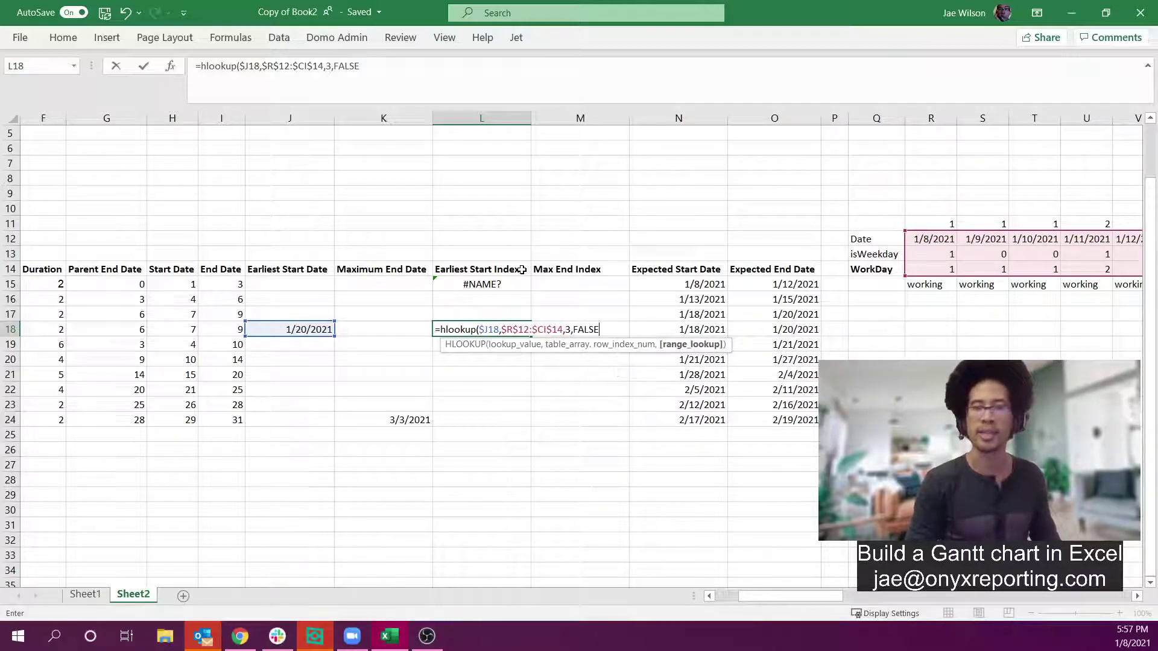
pyautogui.press('Return')
pyautogui.press('Up')
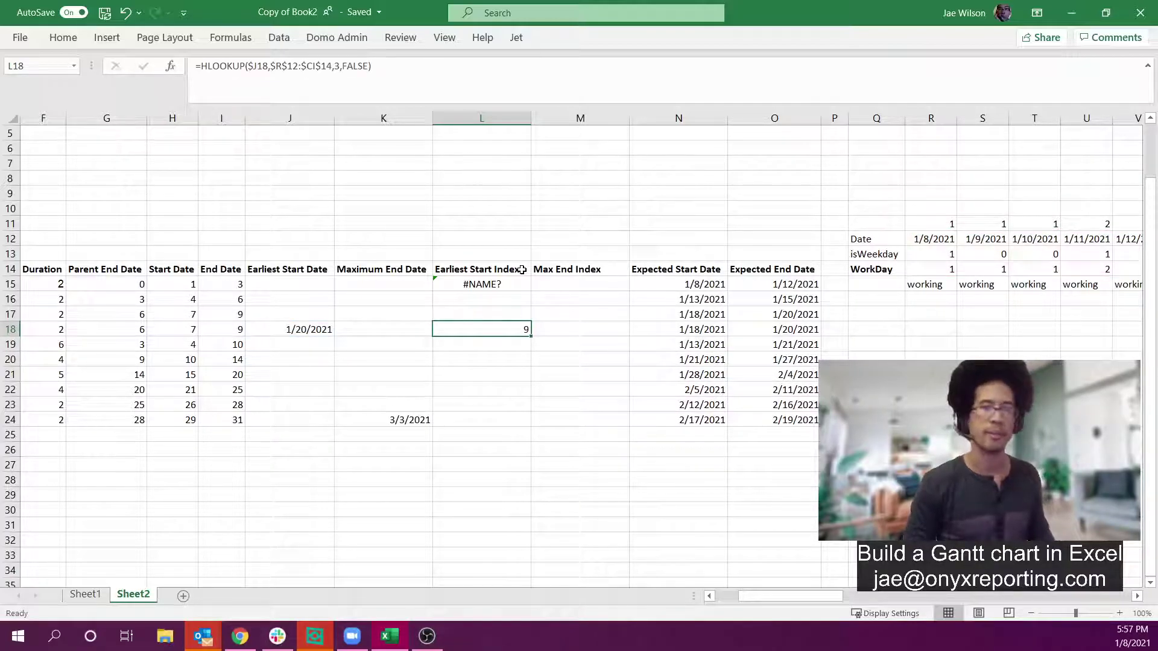
# Step: Check the L18 index for the date in J18 by following the WorkDay row across to AD14
pyautogui.click(302, 329)
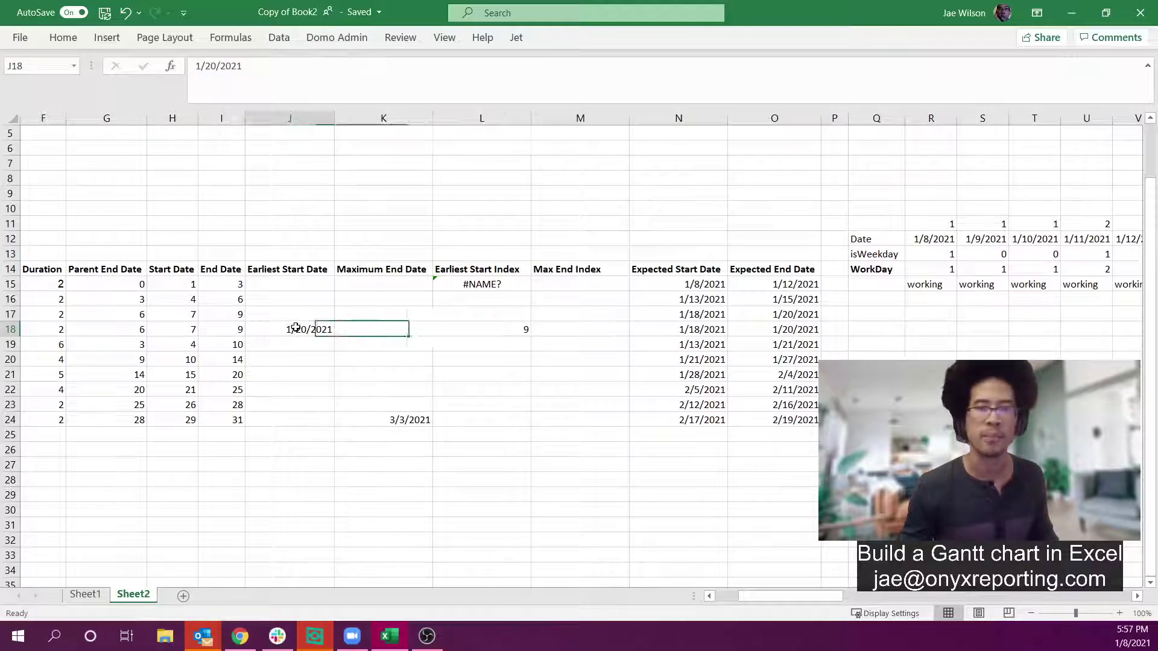
pyautogui.click(491, 330)
pyautogui.click(1013, 276)
pyautogui.press('Right')
pyautogui.press('Right')
pyautogui.press('Right')
pyautogui.press('Right')
pyautogui.press('Right')
pyautogui.press('Right')
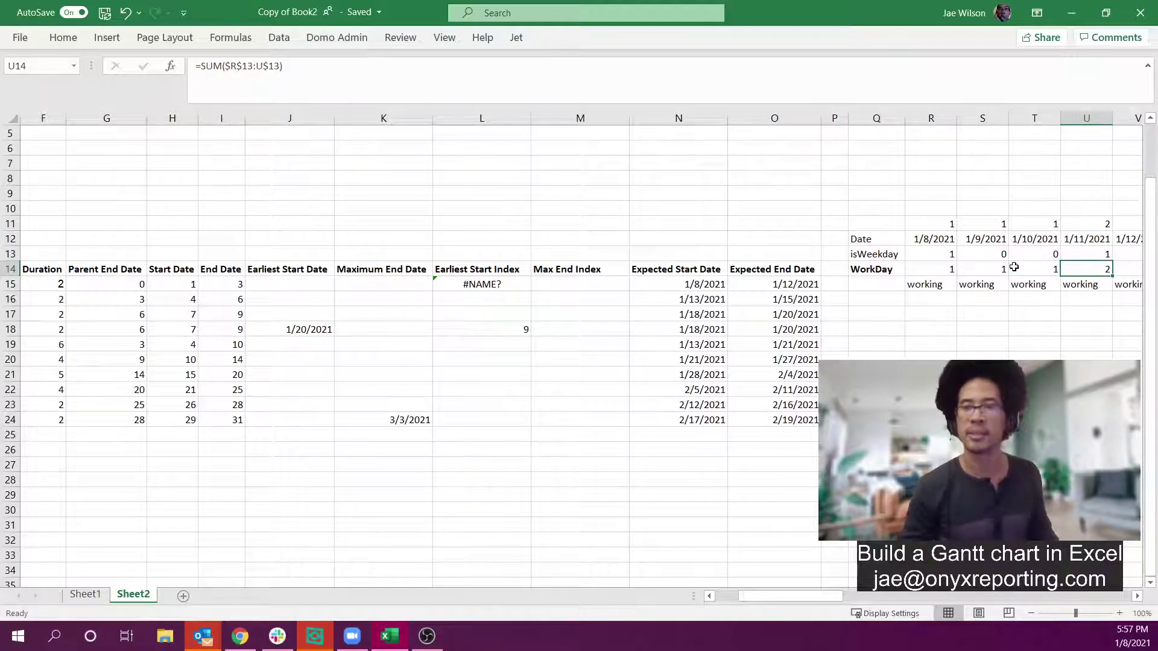
pyautogui.press('Right')
pyautogui.press('Right')
pyautogui.press('Right')
pyautogui.press('Right')
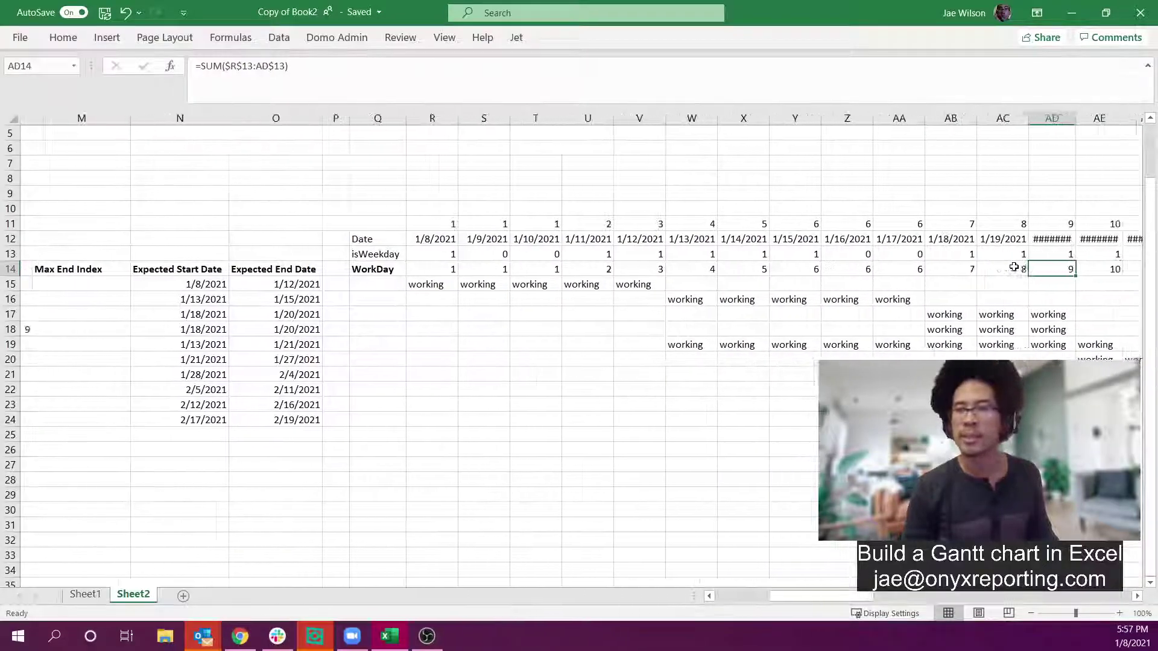
# Step: Autofit column AD and highlight its date, isWeekday and WorkDay values in AD12:AD14
pyautogui.doubleClick(1068, 113)
pyautogui.moveTo(1043, 238); pyautogui.dragTo(1046, 269)
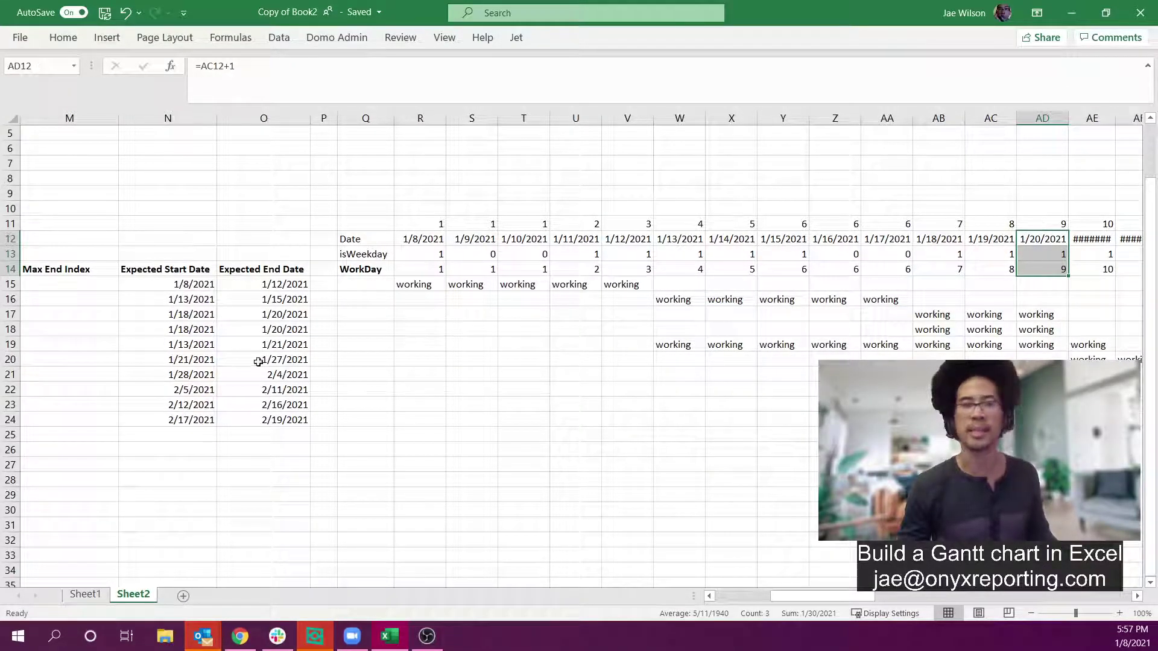
# Step: Copy the HLOOKUP formula from L18 to every task's Earliest Start Index cell in L15:L24
pyautogui.click(235, 361)
pyautogui.press('Left')
pyautogui.press('Left')
pyautogui.press('Left')
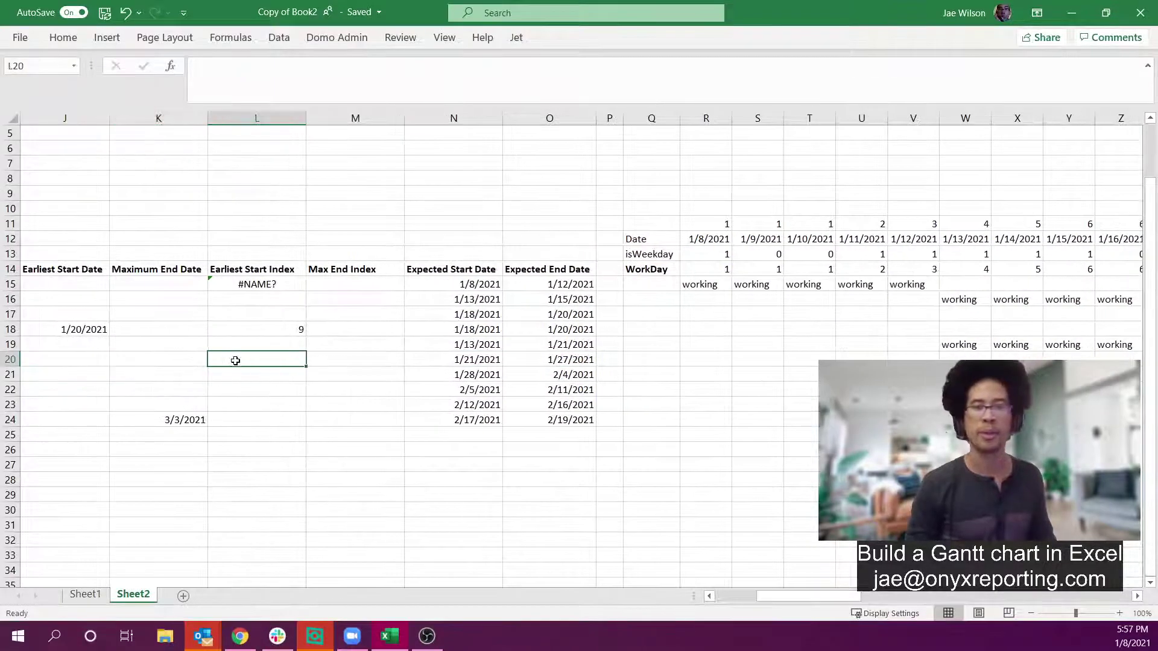
pyautogui.press('Up')
pyautogui.press('Up')
pyautogui.hotkey('ctrl', 'c')
pyautogui.press('Up')
pyautogui.press('Up')
pyautogui.press('Up')
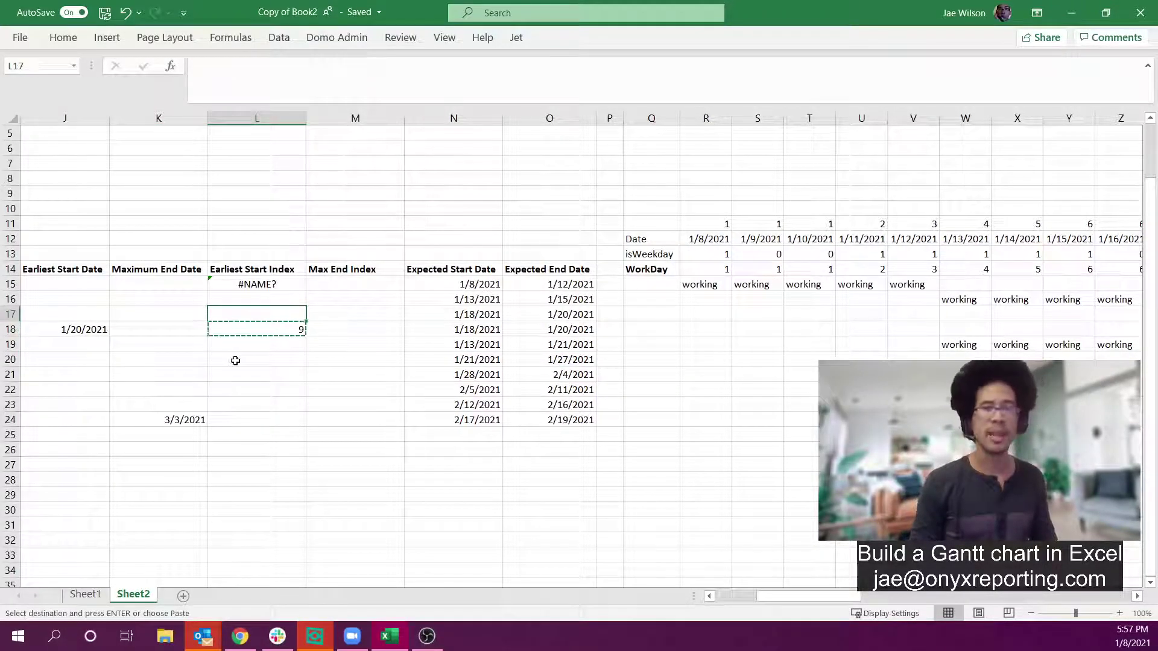
pyautogui.hotkey('shift', 'Down')
pyautogui.hotkey('shift', 'Down')
pyautogui.hotkey('shift', 'Down')
pyautogui.hotkey('shift', 'Down')
pyautogui.hotkey('shift', 'Down')
pyautogui.hotkey('shift', 'Down')
pyautogui.hotkey('shift', 'Down')
pyautogui.hotkey('shift', 'Down')
pyautogui.hotkey('shift', 'Down')
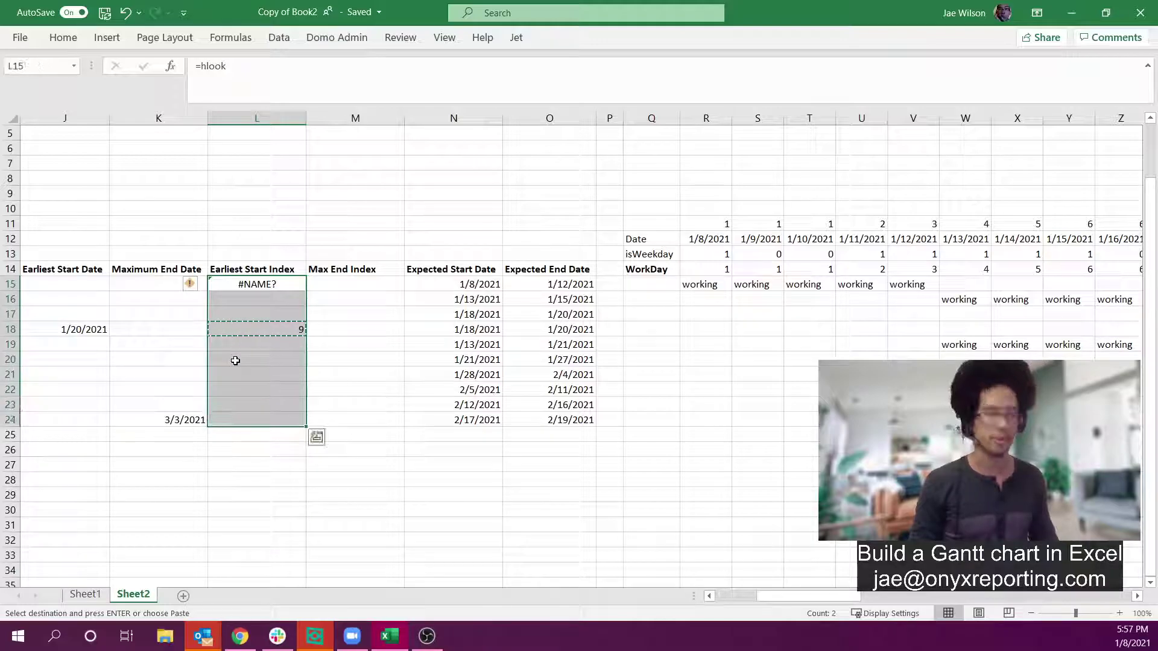
pyautogui.hotkey('ctrl', 'v')
# Step: Wrap the HLOOKUP in L15 in IFERROR with an empty string "" as the error value
pyautogui.press('Left')
pyautogui.press('Left')
pyautogui.press('Left')
pyautogui.press('Left')
pyautogui.press('Left')
pyautogui.press('Left')
pyautogui.press('Left')
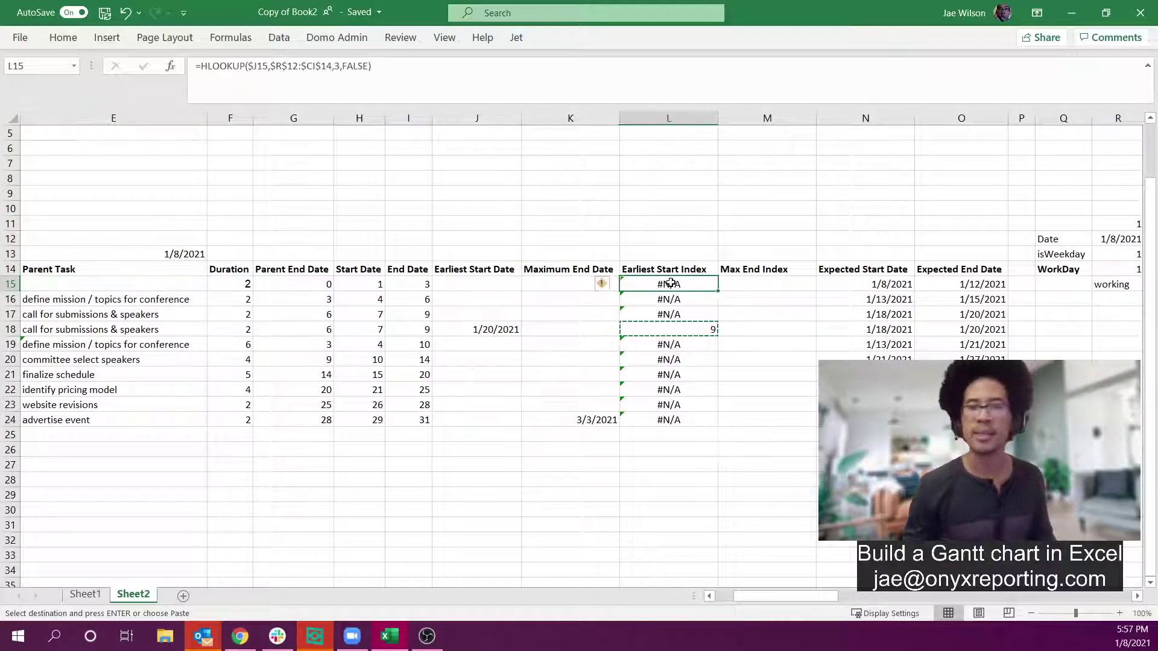
pyautogui.doubleClick(671, 285)
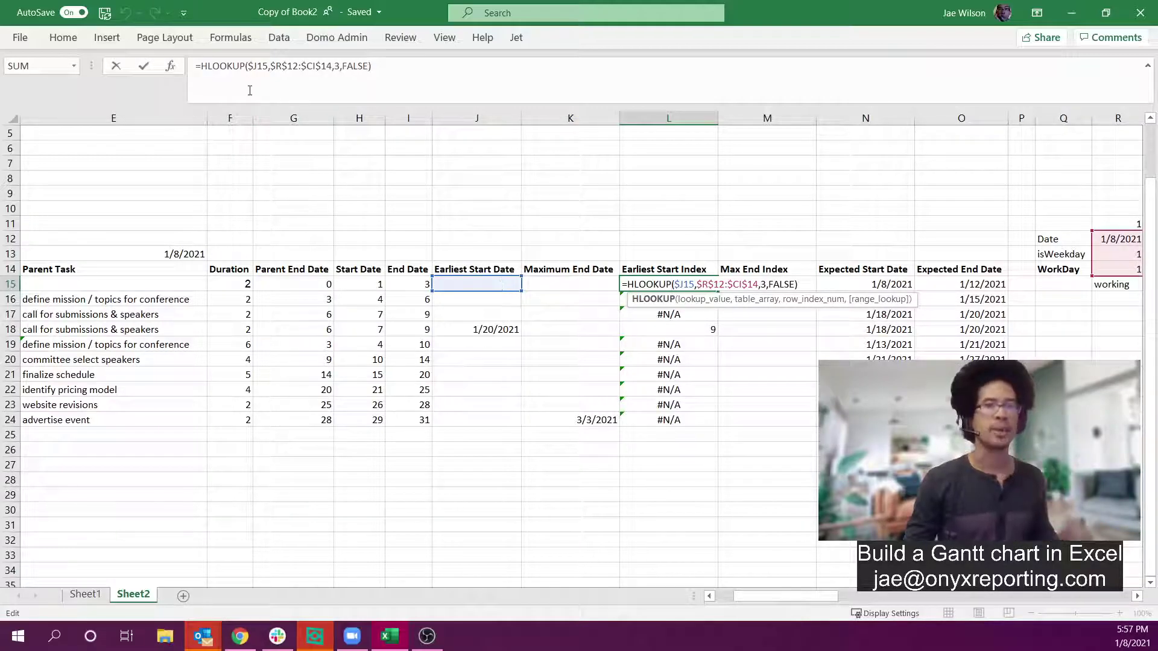
pyautogui.click(240, 67)
pyautogui.press('Left')
pyautogui.press('Left')
pyautogui.press('Left')
pyautogui.press('Left')
pyautogui.press('Left')
pyautogui.press('Left')
pyautogui.write('iferror')
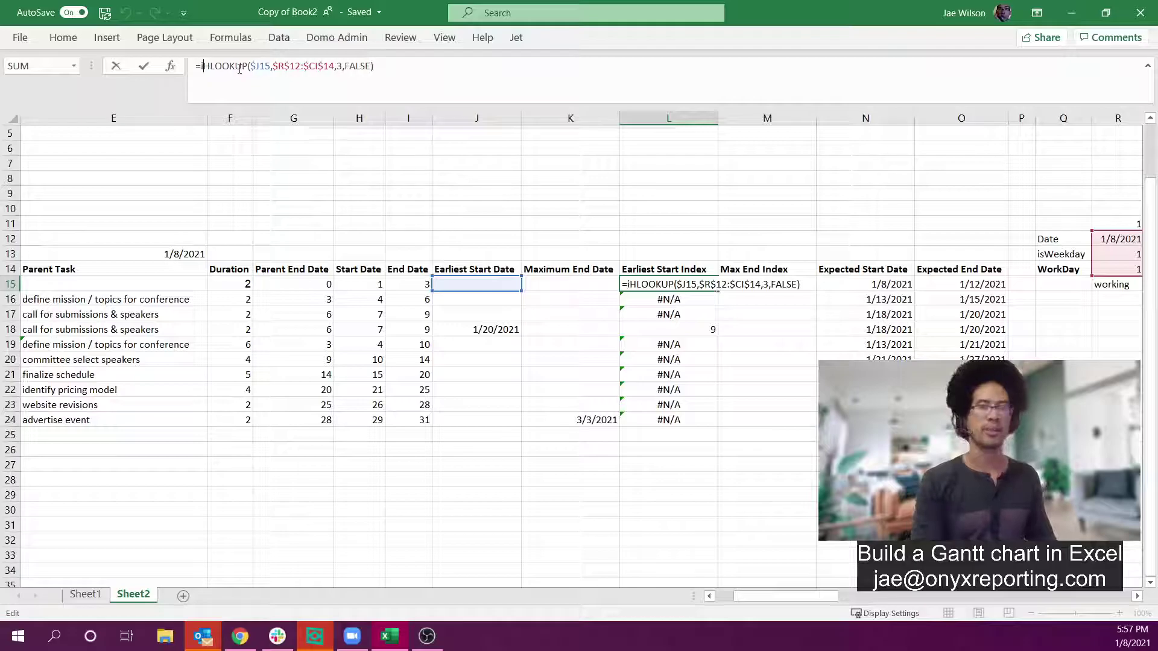
pyautogui.write('(')
pyautogui.write(', ""')
pyautogui.press('Return')
# Step: Copy the IFERROR formula from L15 down through L24
pyautogui.press('Up')
pyautogui.hotkey('ctrl', 'c')
pyautogui.hotkey('shift', 'Down')
pyautogui.hotkey('shift', 'Down')
pyautogui.hotkey('shift', 'Down')
pyautogui.hotkey('shift', 'Down')
pyautogui.hotkey('shift', 'Down')
pyautogui.hotkey('shift', 'Down')
pyautogui.hotkey('shift', 'Down')
pyautogui.hotkey('shift', 'Down')
pyautogui.hotkey('shift', 'Down')
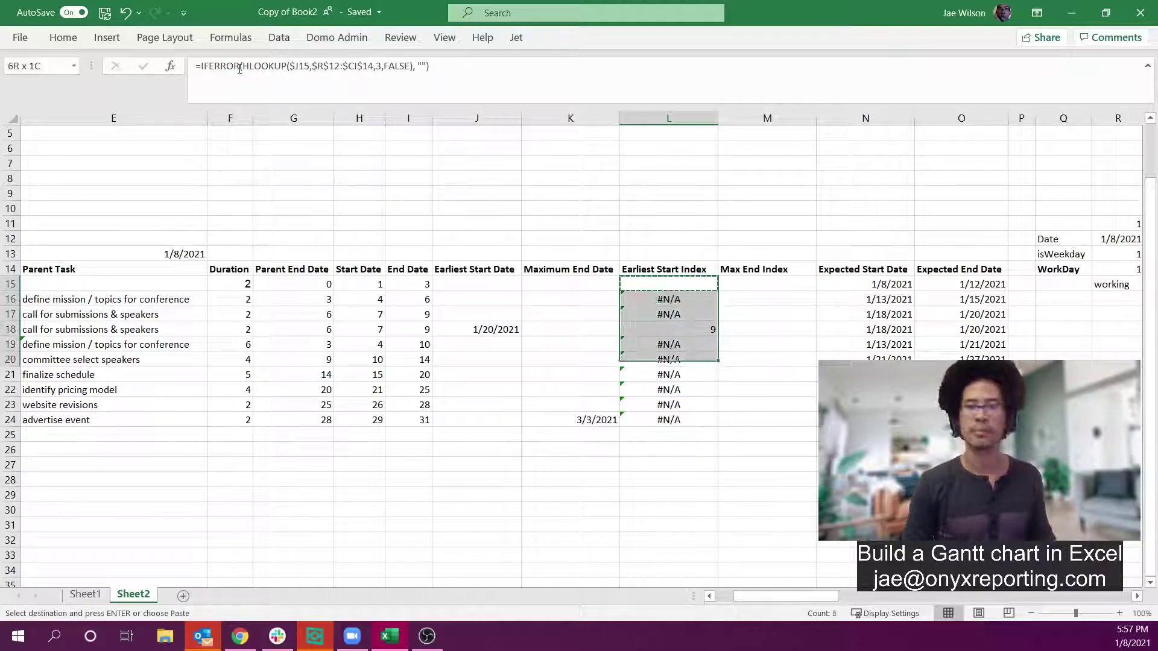
pyautogui.hotkey('ctrl', 'v')
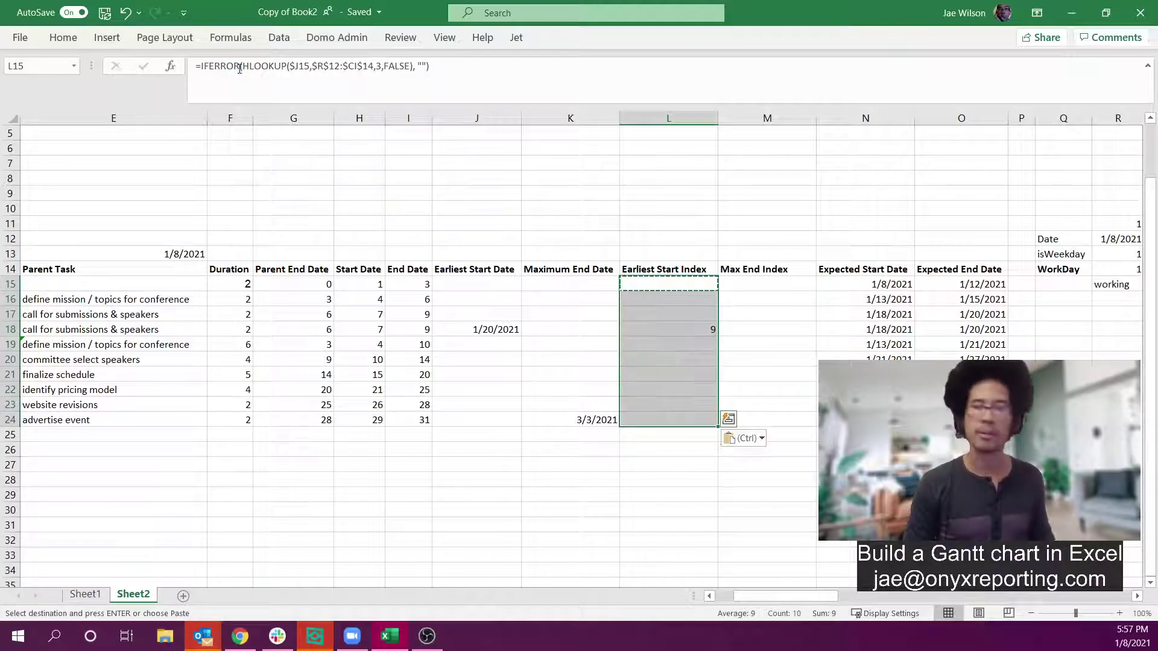
# Step: Copy the Earliest Start Index formulas in L15:L24 into the Max End Index column from M15 down
pyautogui.hotkey('ctrl', 'c')
pyautogui.press('Right')
pyautogui.hotkey('ctrl', 'v')
pyautogui.press('Left')
pyautogui.press('Right')
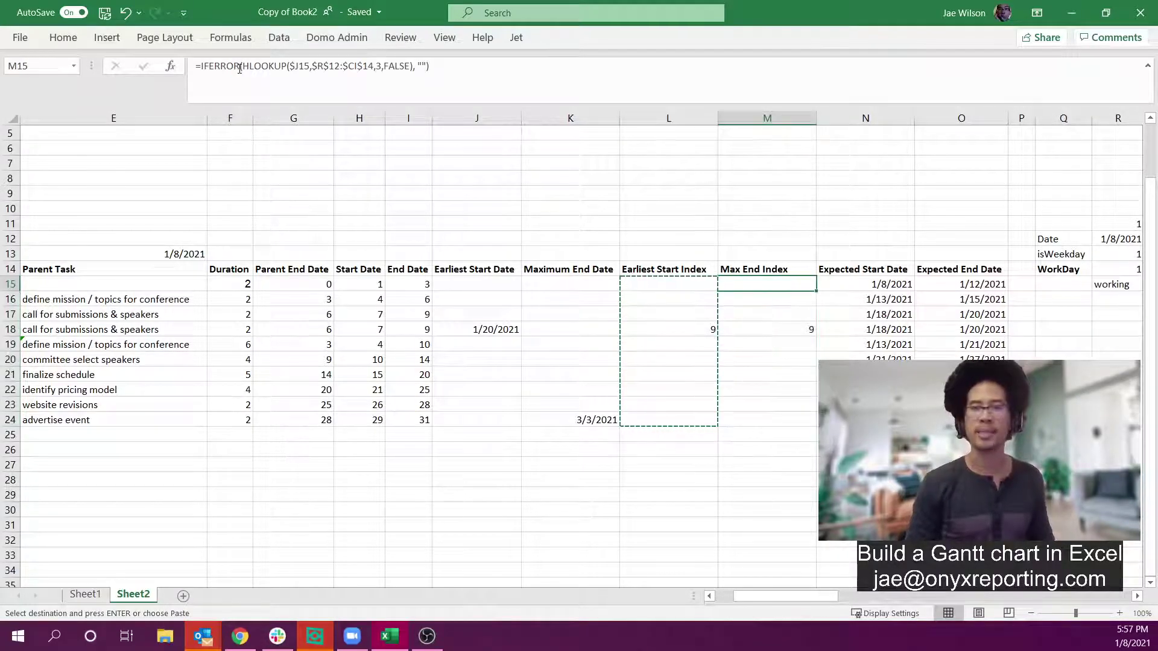
# Step: Change the lookup value of the M15 formula from J15 to the Maximum End Date cell K15
pyautogui.press('F2')
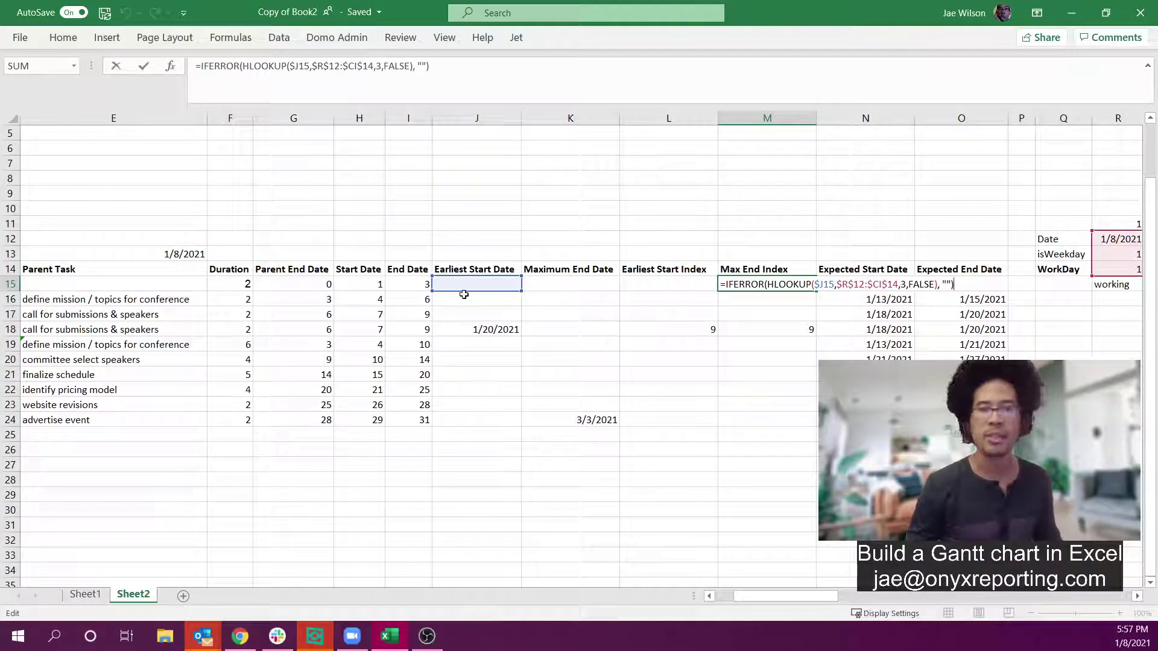
pyautogui.moveTo(463, 294); pyautogui.dragTo(530, 290)
pyautogui.press('Return')
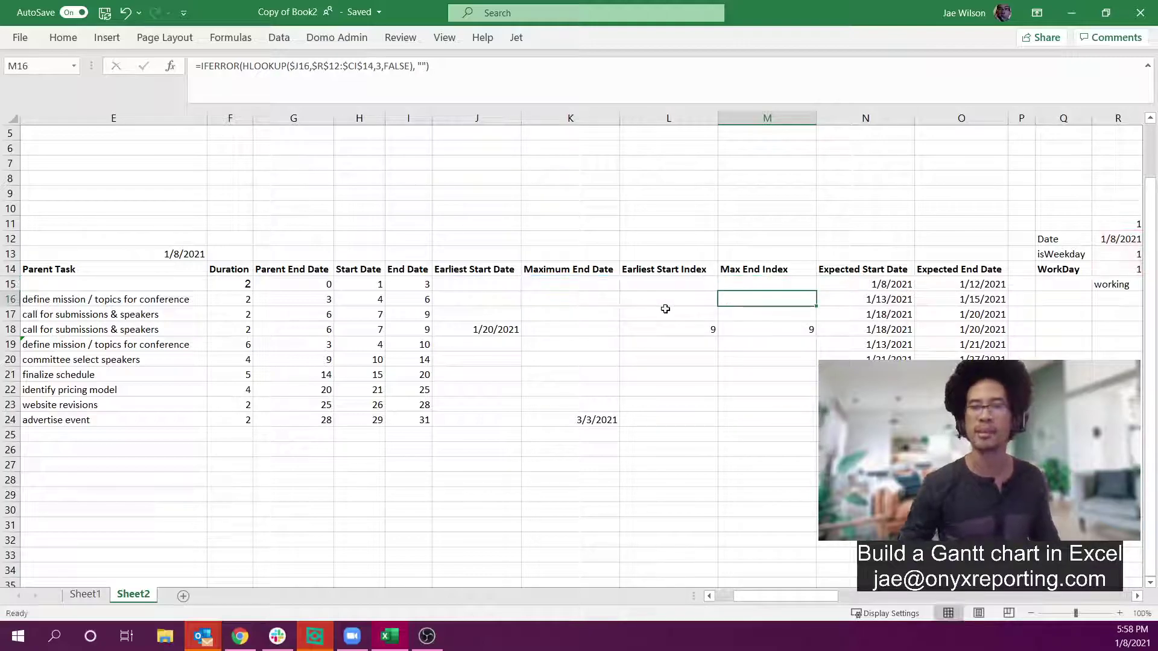
# Step: Copy the Max End Index formula from M15 down through M24
pyautogui.click(766, 285)
pyautogui.moveTo(815, 291); pyautogui.dragTo(800, 425)
pyautogui.click(750, 432)
pyautogui.press('Up')
# Step: Check the Max End Index in M24 against the WorkDay value under 3/3/2021 in the timeline
pyautogui.click(564, 418)
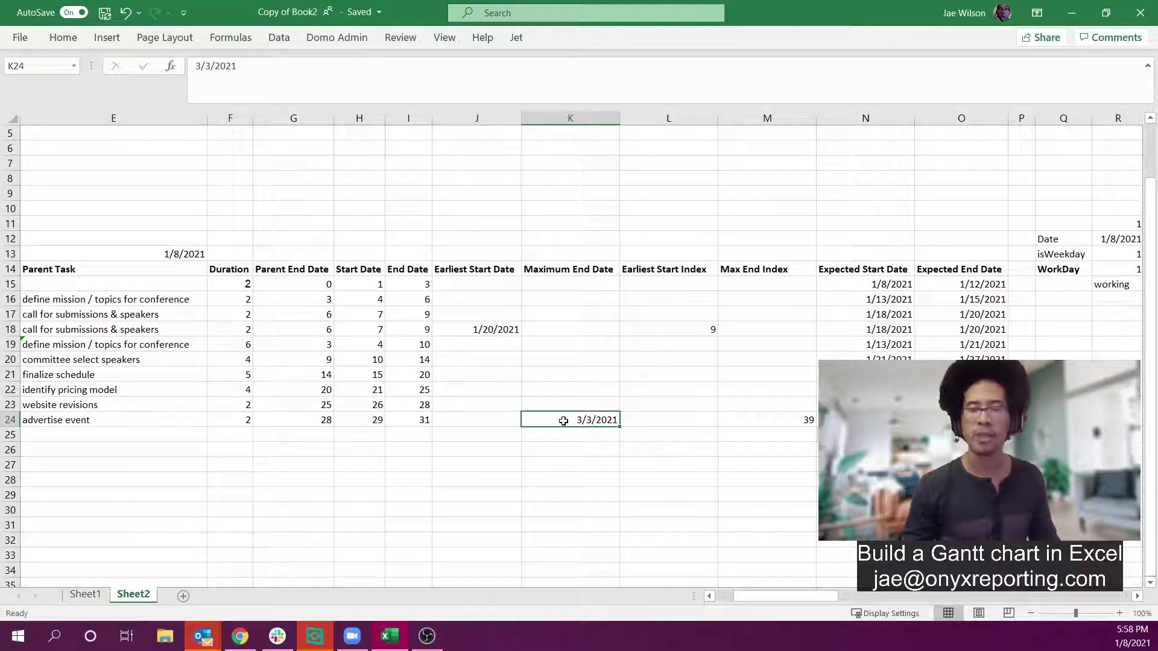
pyautogui.click(804, 420)
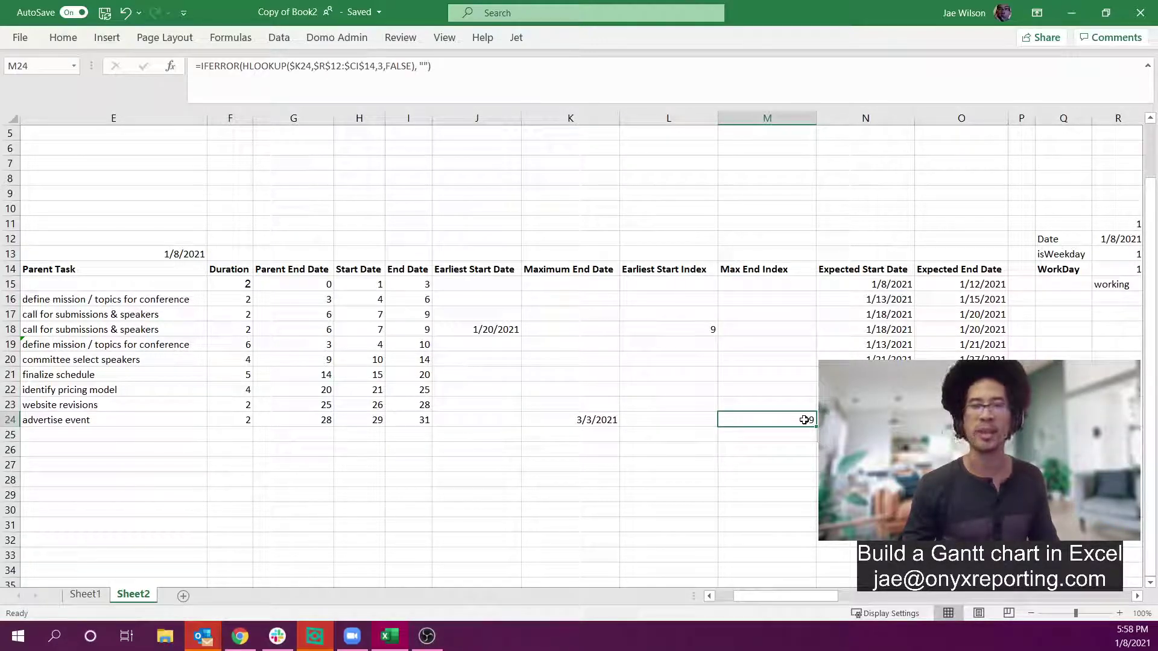
pyautogui.click(164, 255)
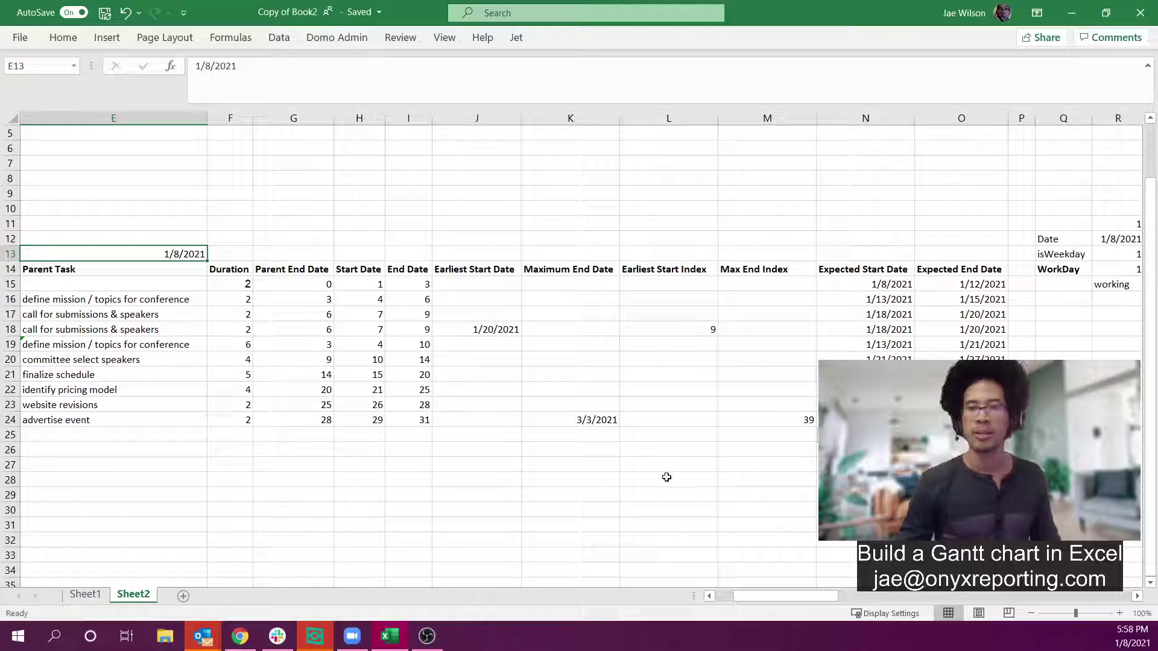
pyautogui.click(596, 421)
pyautogui.moveTo(782, 599); pyautogui.dragTo(1006, 595)
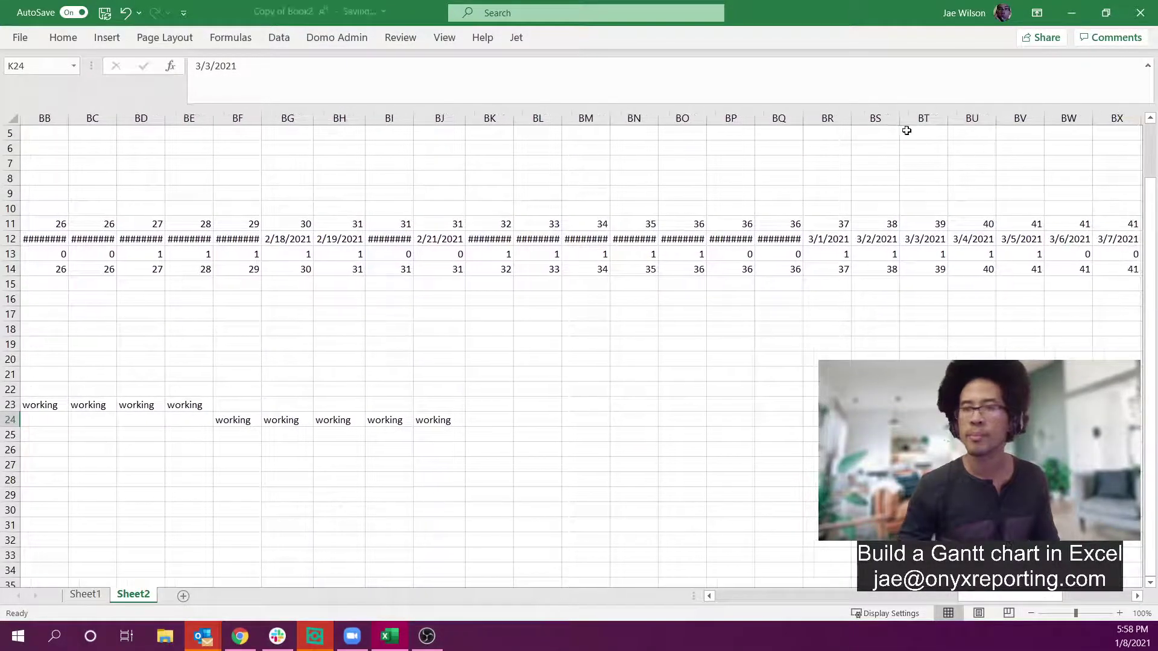
pyautogui.click(887, 113)
pyautogui.click(923, 117)
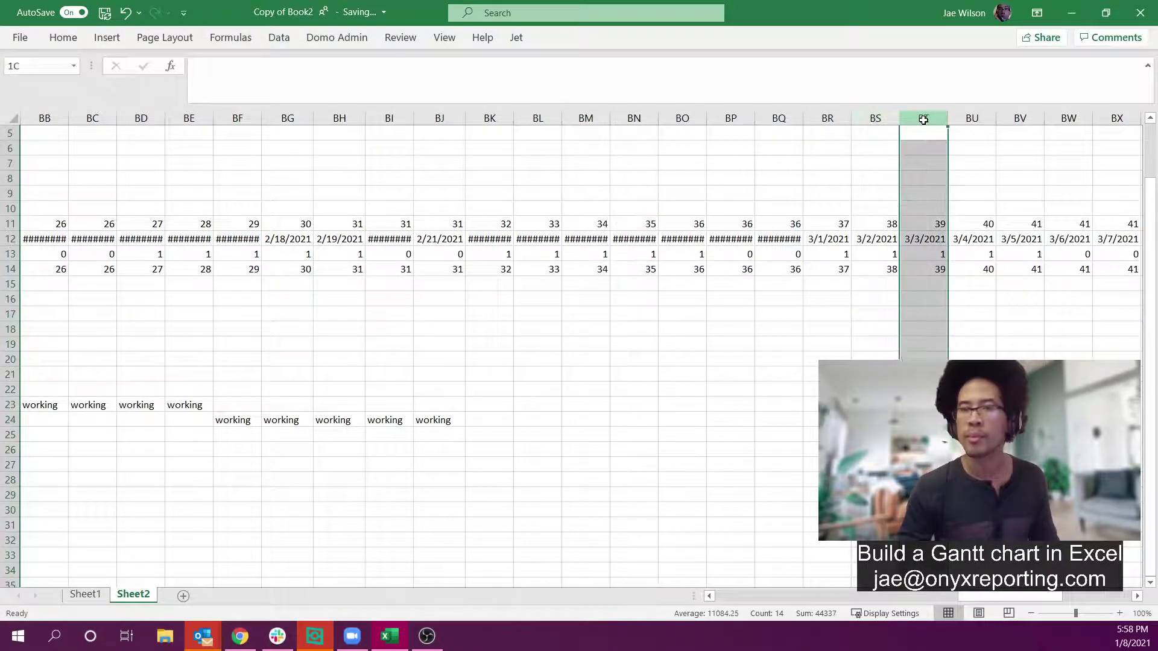
pyautogui.click(924, 269)
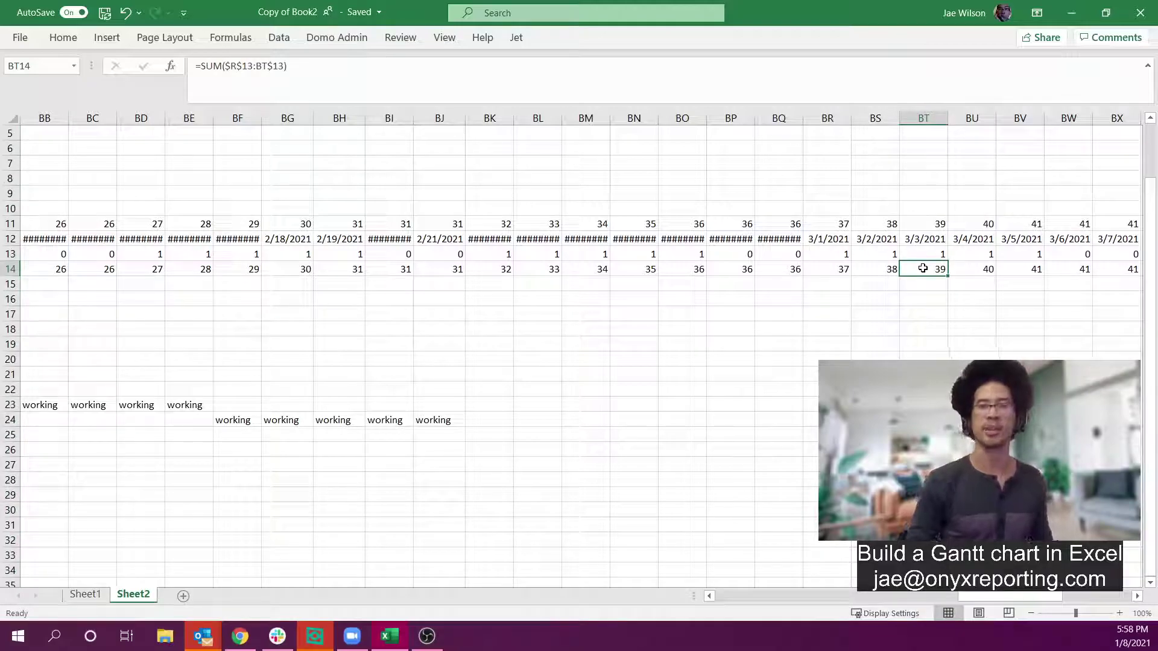
pyautogui.hotkey('ctrl', 'Left')
pyautogui.hotkey('ctrl', 'Left')
pyautogui.hotkey('ctrl', 'Left')
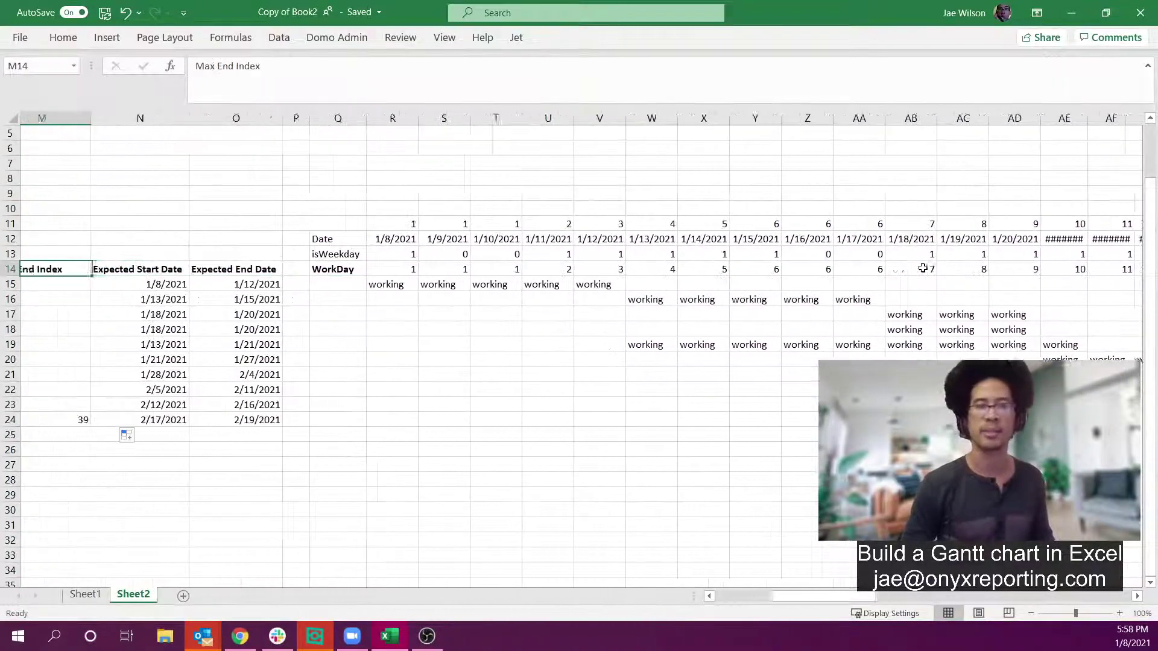
pyautogui.click(98, 422)
pyautogui.hotkey('ctrl', 'Left')
pyautogui.hotkey('ctrl', 'shift', 'Right')
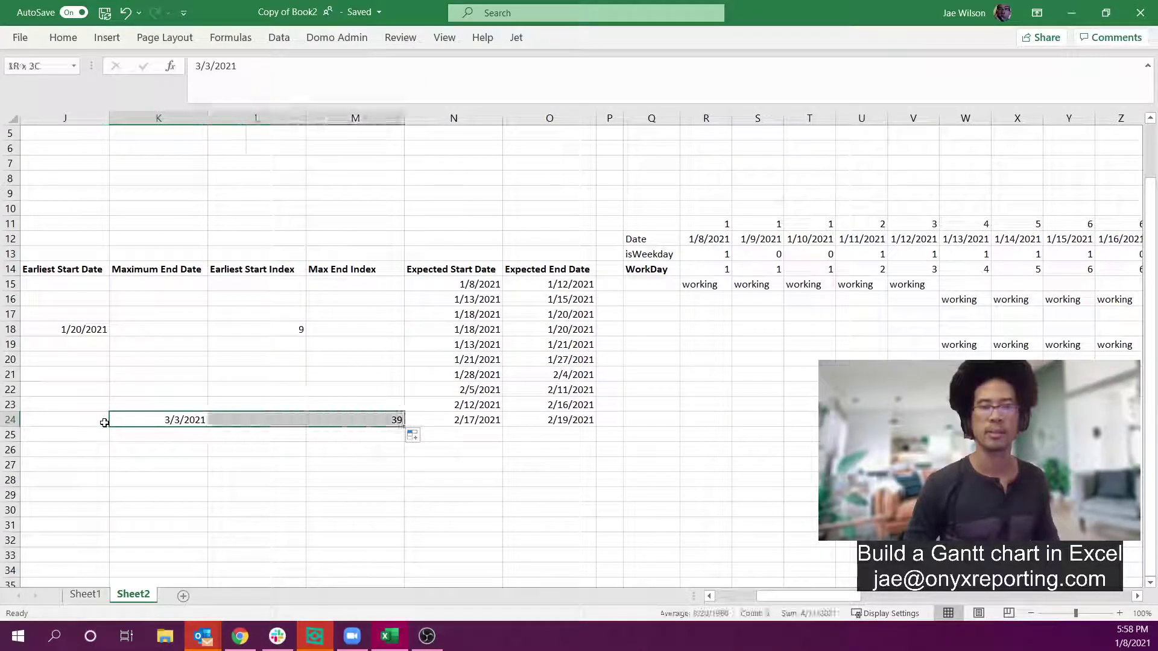
# Step: Review the advertise event row and the Start Date and End Date index columns H15:I24
pyautogui.press('Left')
pyautogui.press('Left')
pyautogui.press('Left')
pyautogui.press('Left')
pyautogui.press('Left')
pyautogui.press('Left')
pyautogui.press('Right')
pyautogui.press('Right')
pyautogui.press('Right')
pyautogui.press('Right')
pyautogui.press('Right')
pyautogui.press('Right')
pyautogui.press('Right')
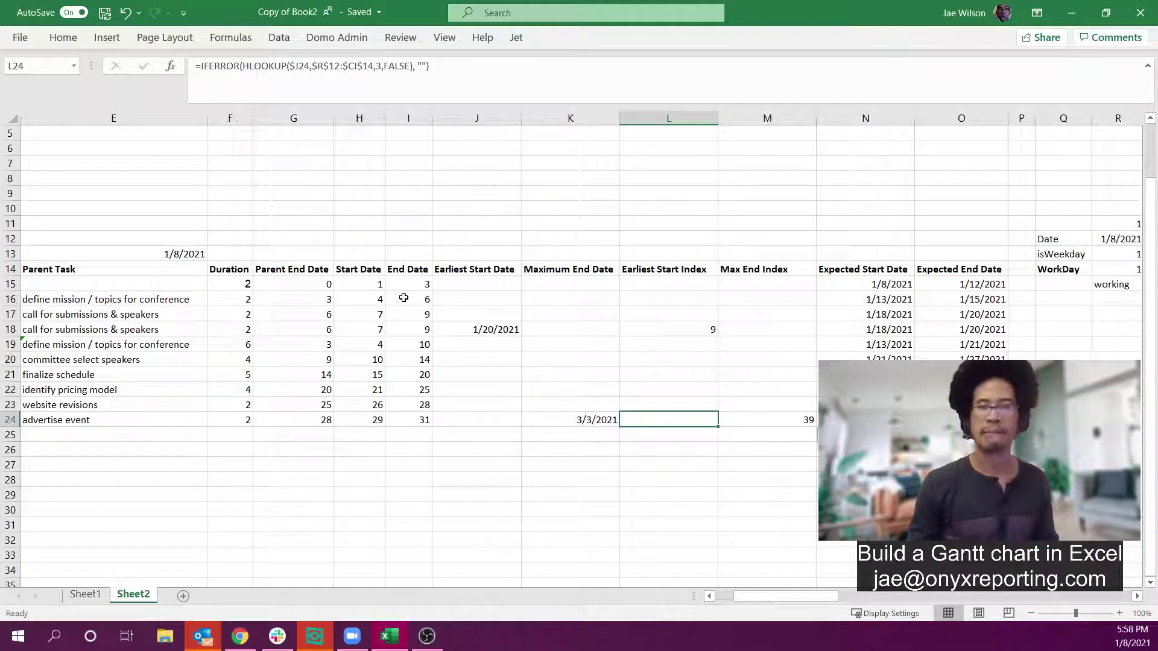
pyautogui.moveTo(298, 283); pyautogui.dragTo(379, 392)
pyautogui.moveTo(367, 286); pyautogui.dragTo(400, 422)
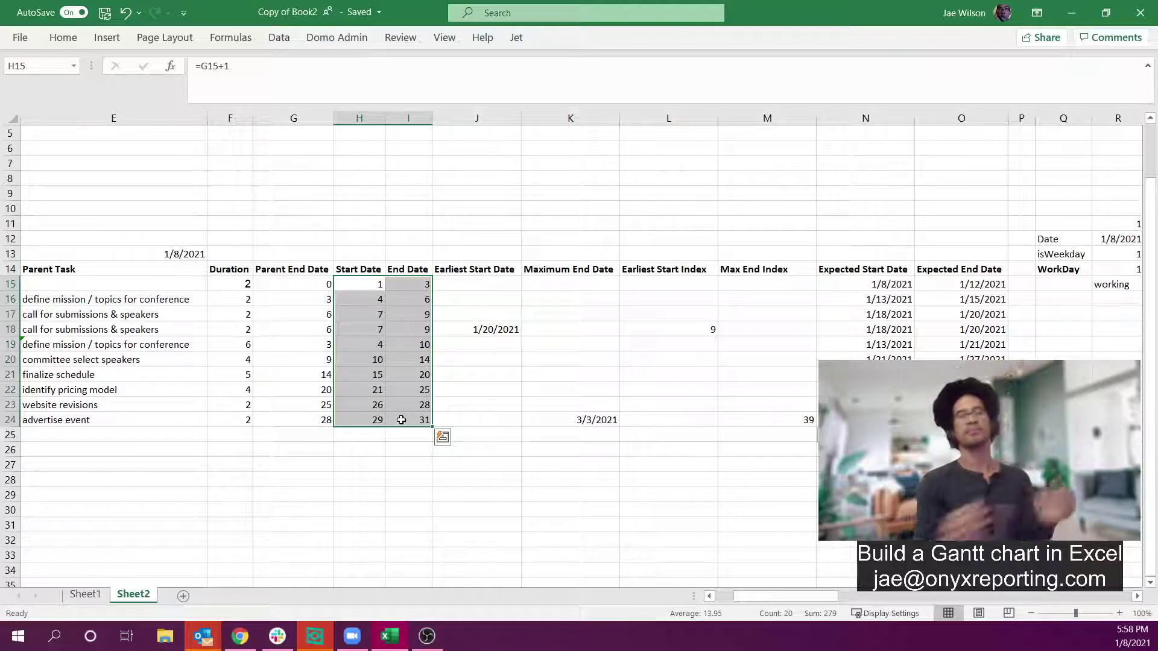
# Step: Highlight the constrained task's cells G18:L18 with a yellow fill
pyautogui.click(705, 331)
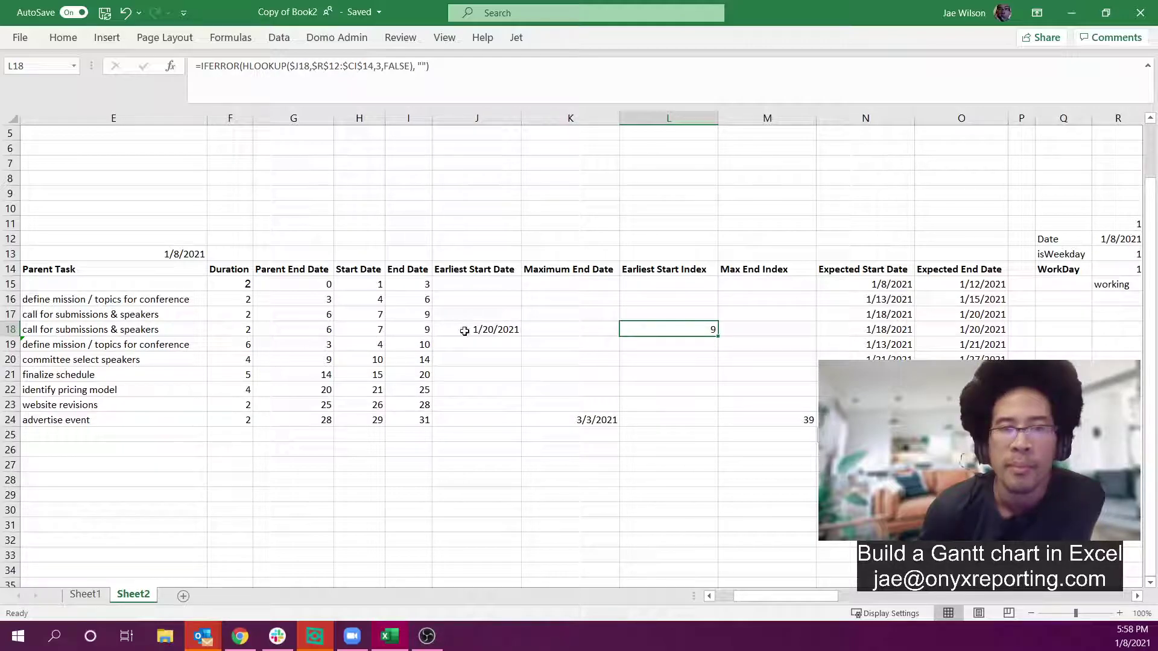
pyautogui.moveTo(380, 333); pyautogui.dragTo(305, 331)
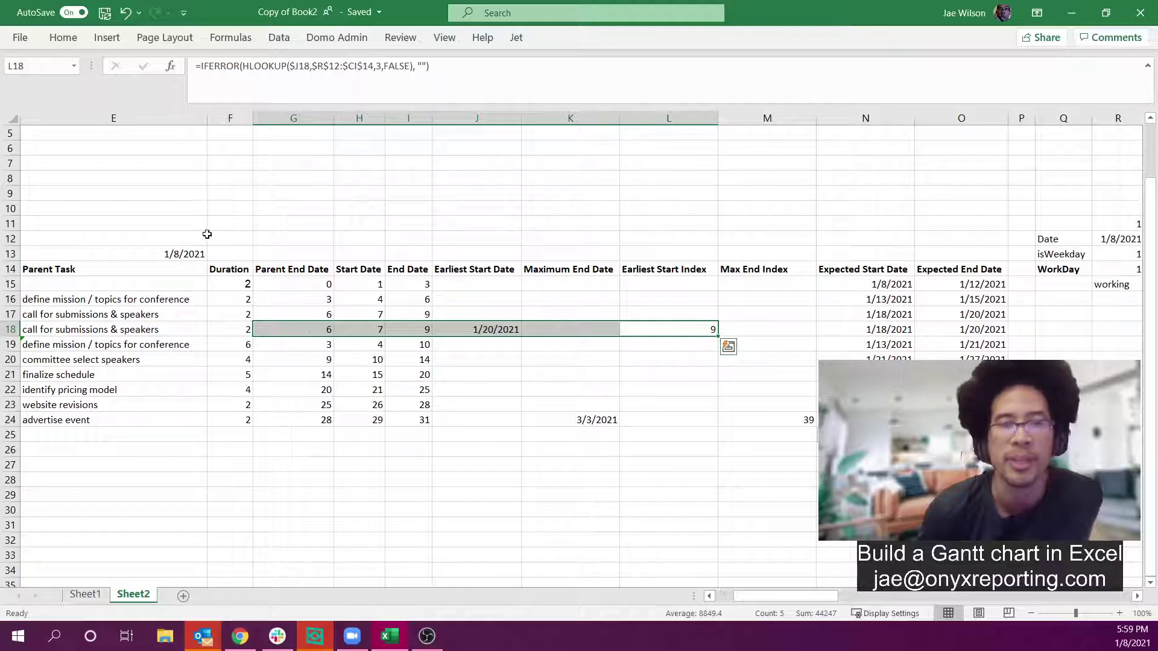
pyautogui.click(63, 37)
pyautogui.click(240, 92)
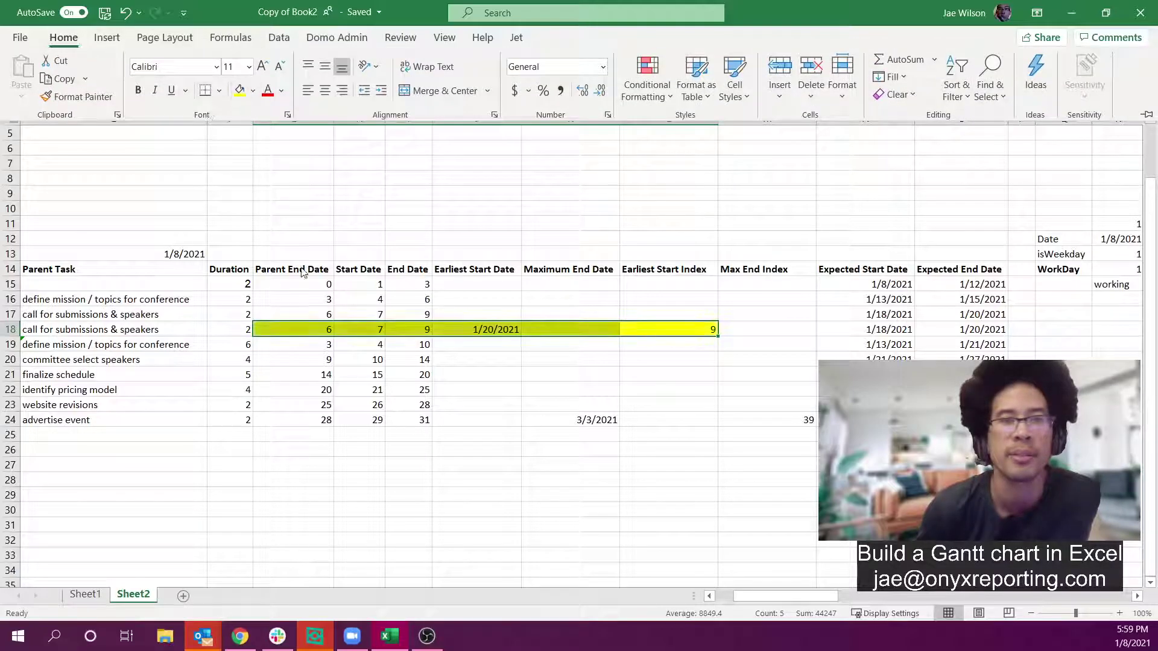
# Step: Start an IF formula in the Start Date cell H18 with the logical test G18+1 <=L18
pyautogui.click(375, 332)
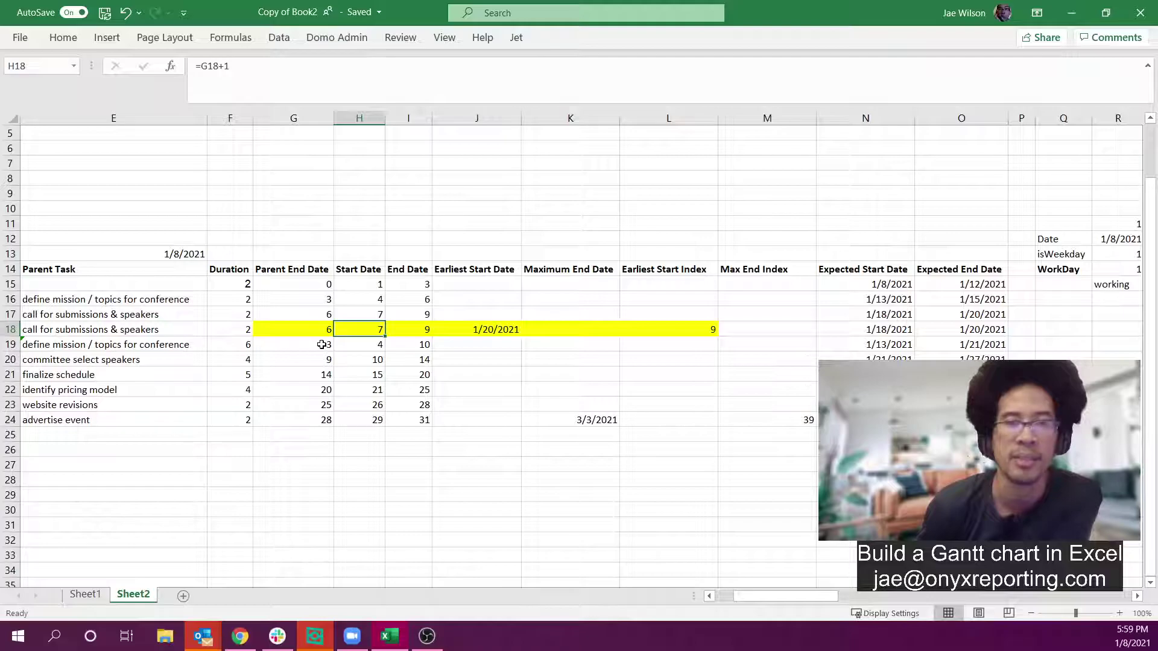
pyautogui.doubleClick(368, 333)
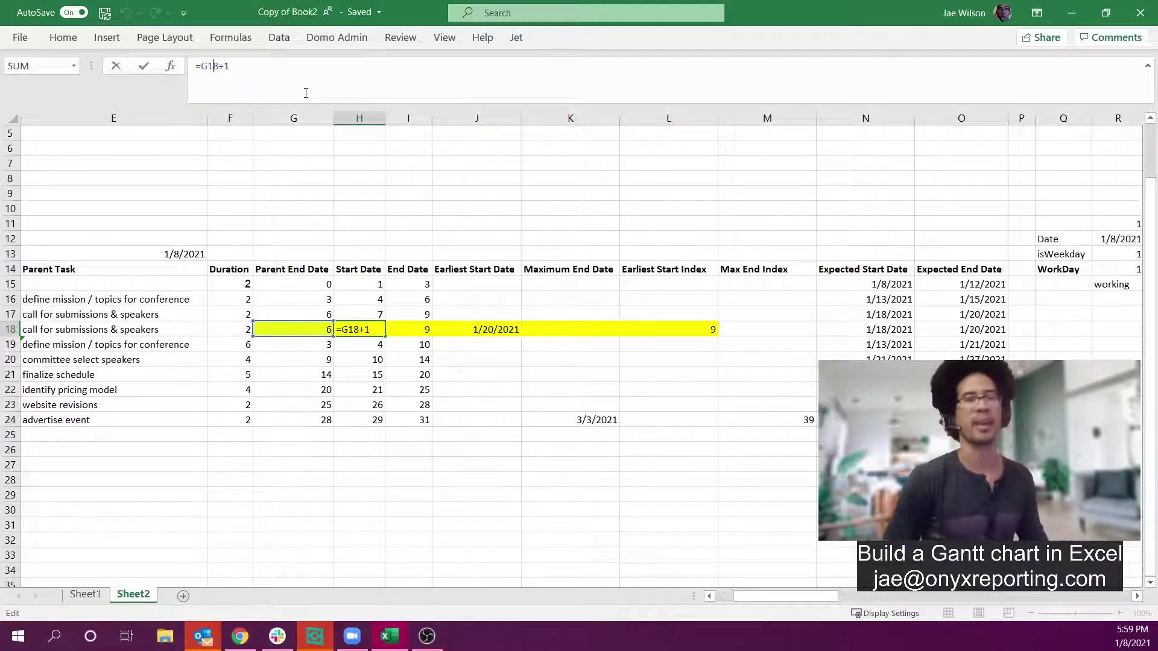
pyautogui.press('Left')
pyautogui.press('Left')
pyautogui.press('Left')
pyautogui.write('If')
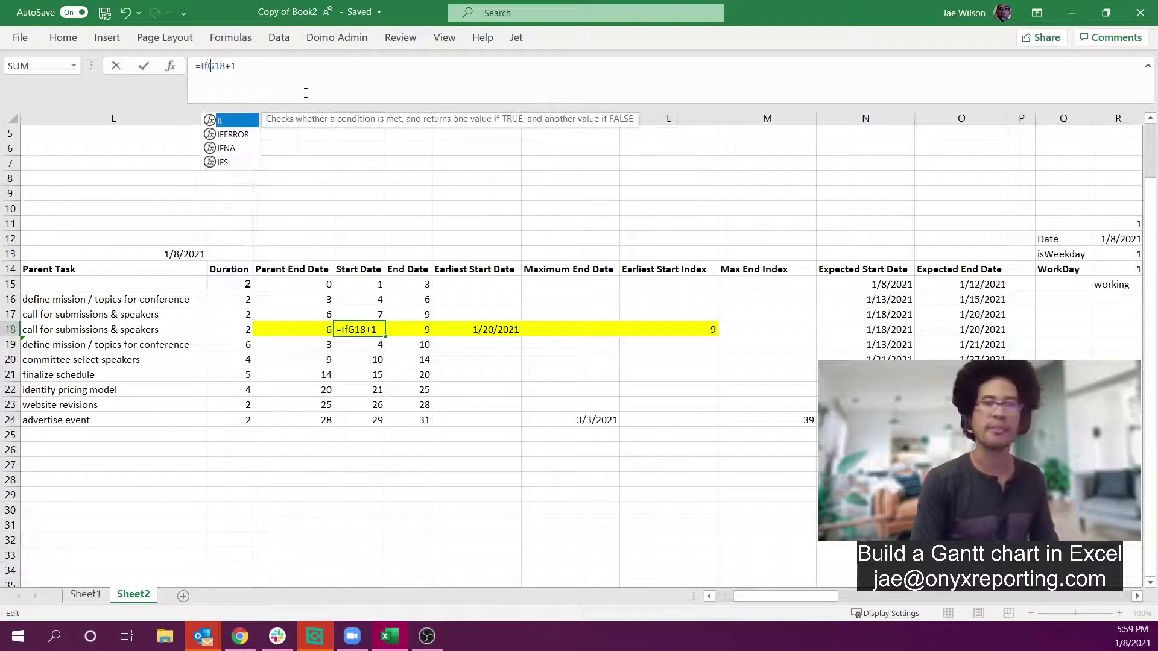
pyautogui.write('(')
pyautogui.hotkey('shift', 'End')
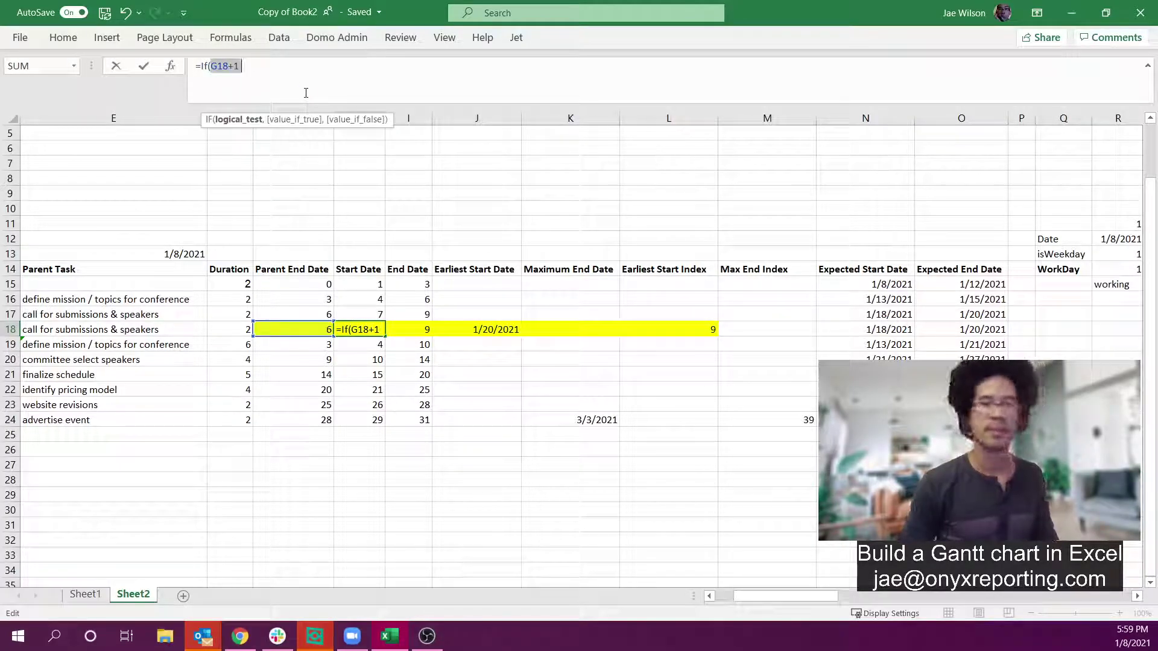
pyautogui.press('Right')
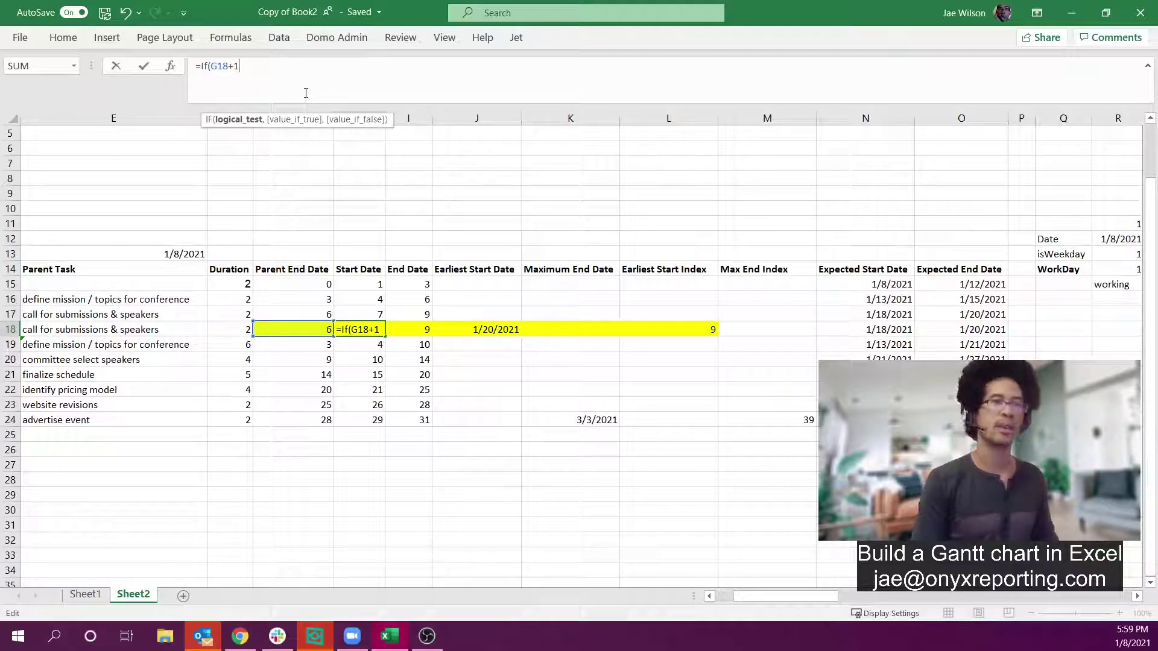
pyautogui.write('<=')
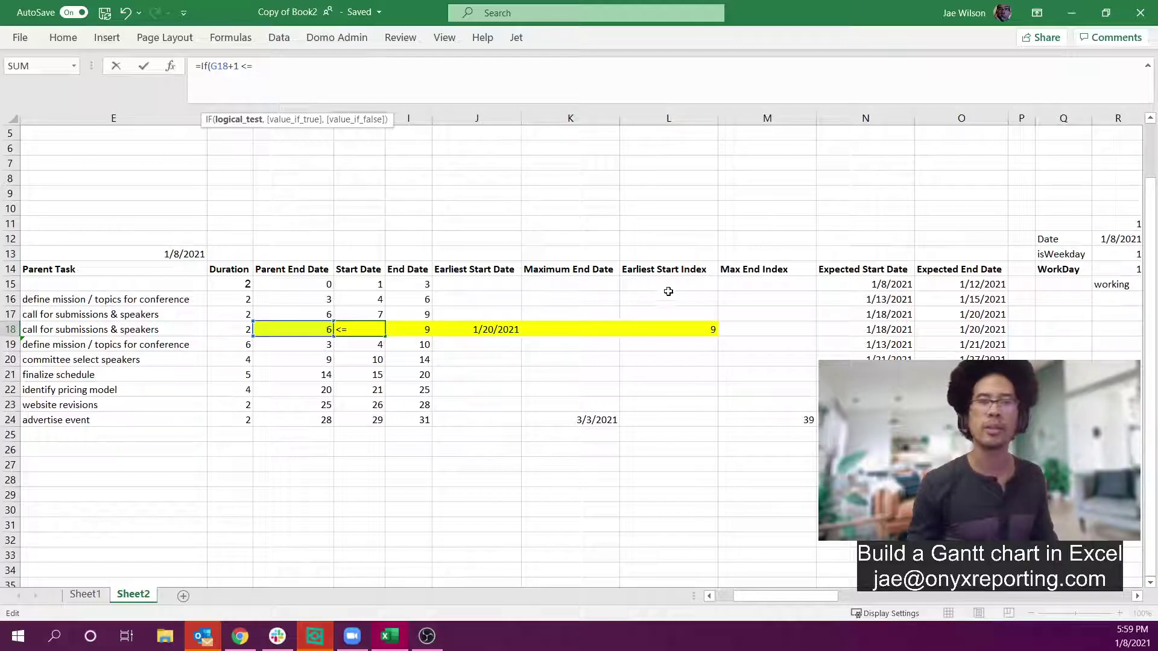
pyautogui.click(703, 330)
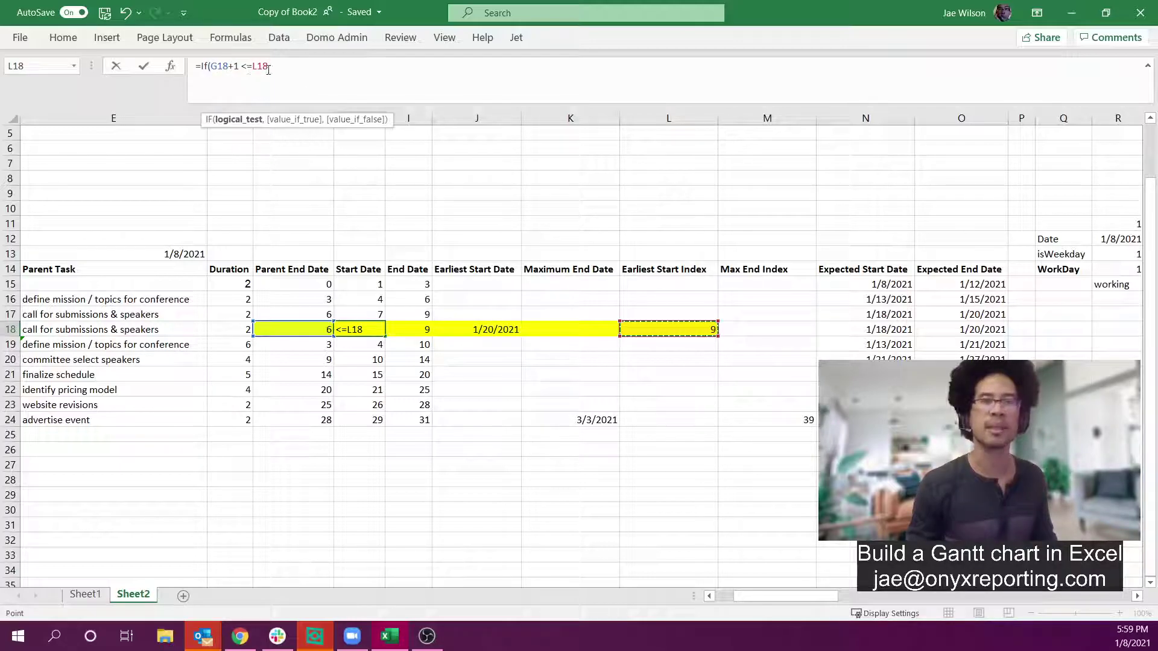
# Step: Complete the H18 IF formula with L18 as the true value and G18+1 as the false value, and compare its result with L18
pyautogui.write(',')
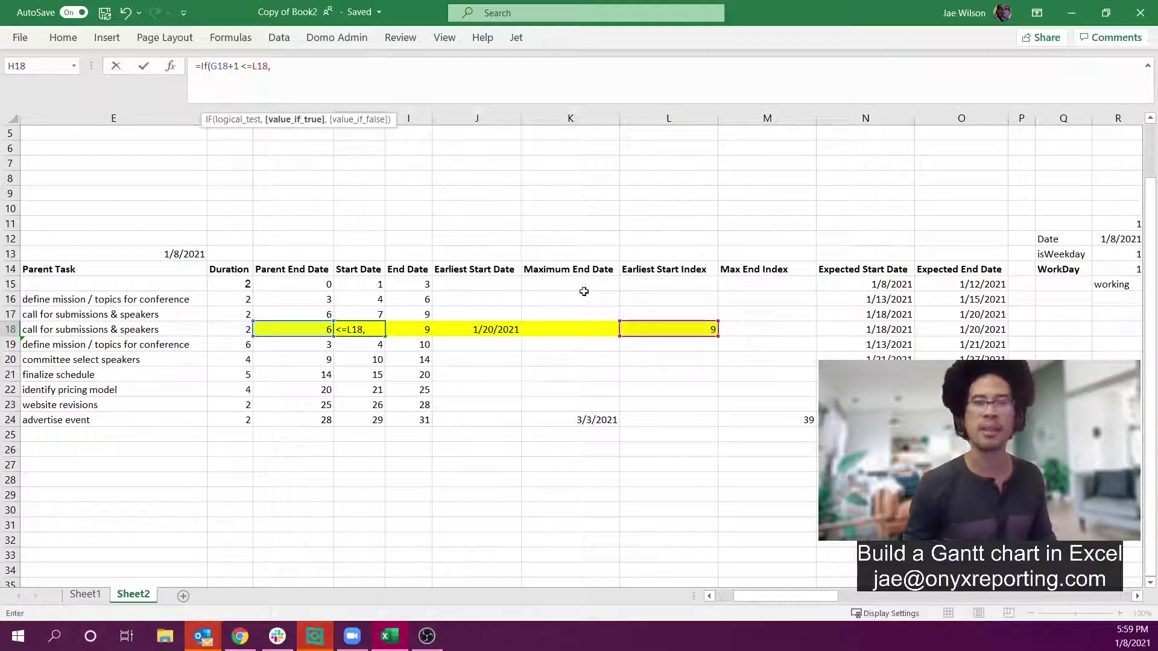
pyautogui.click(658, 331)
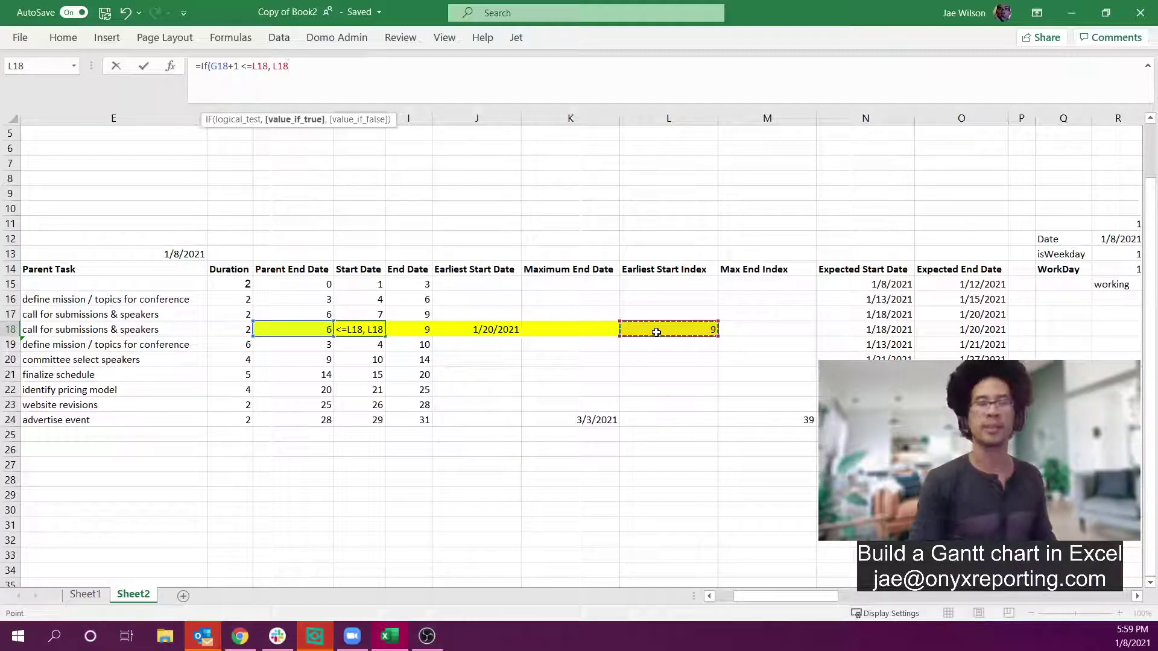
pyautogui.write(',')
pyautogui.click(282, 330)
pyautogui.write('+')
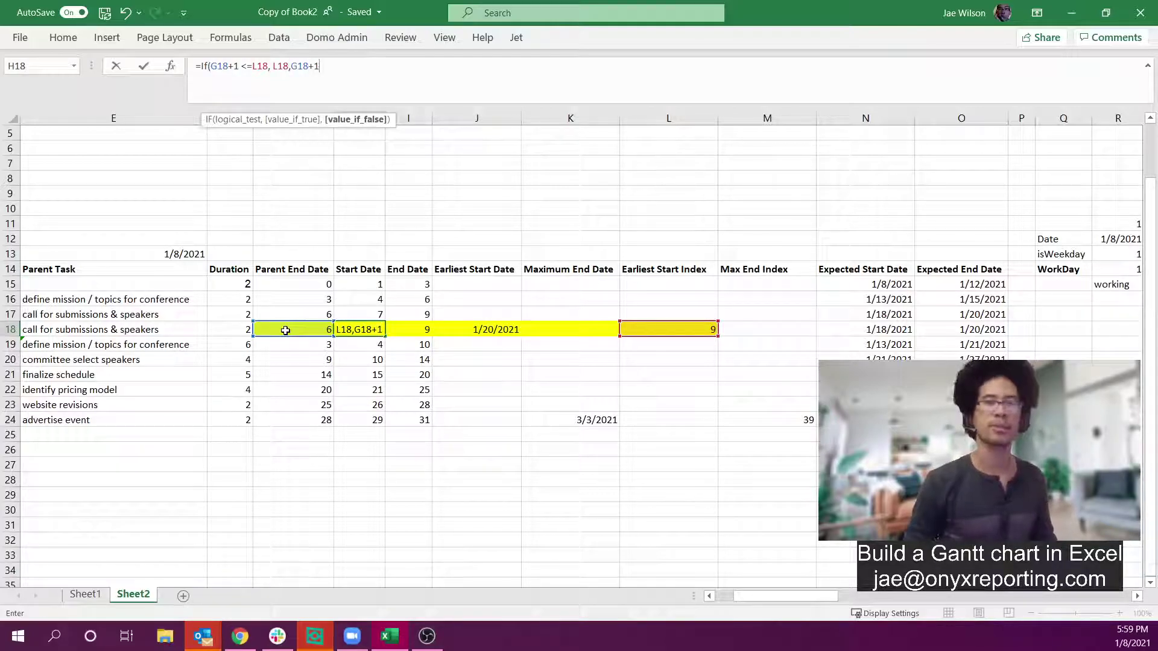
pyautogui.write('1')
pyautogui.press('Return')
pyautogui.press('Up')
pyautogui.click(710, 328)
pyautogui.click(355, 326)
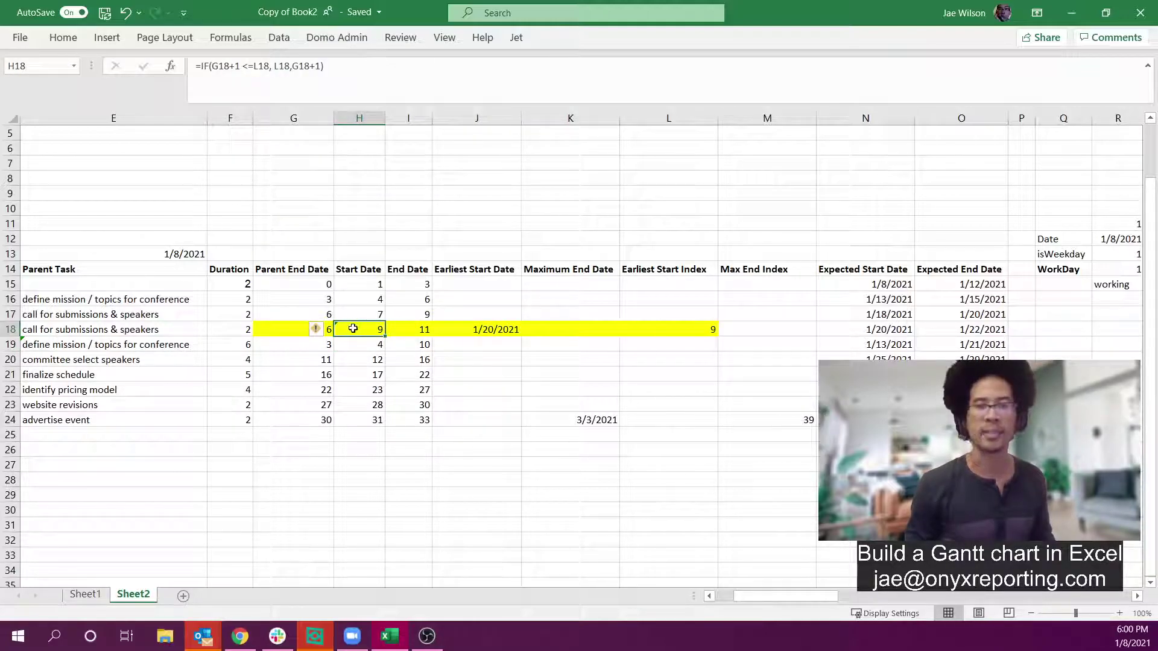
pyautogui.click(663, 331)
pyautogui.click(351, 331)
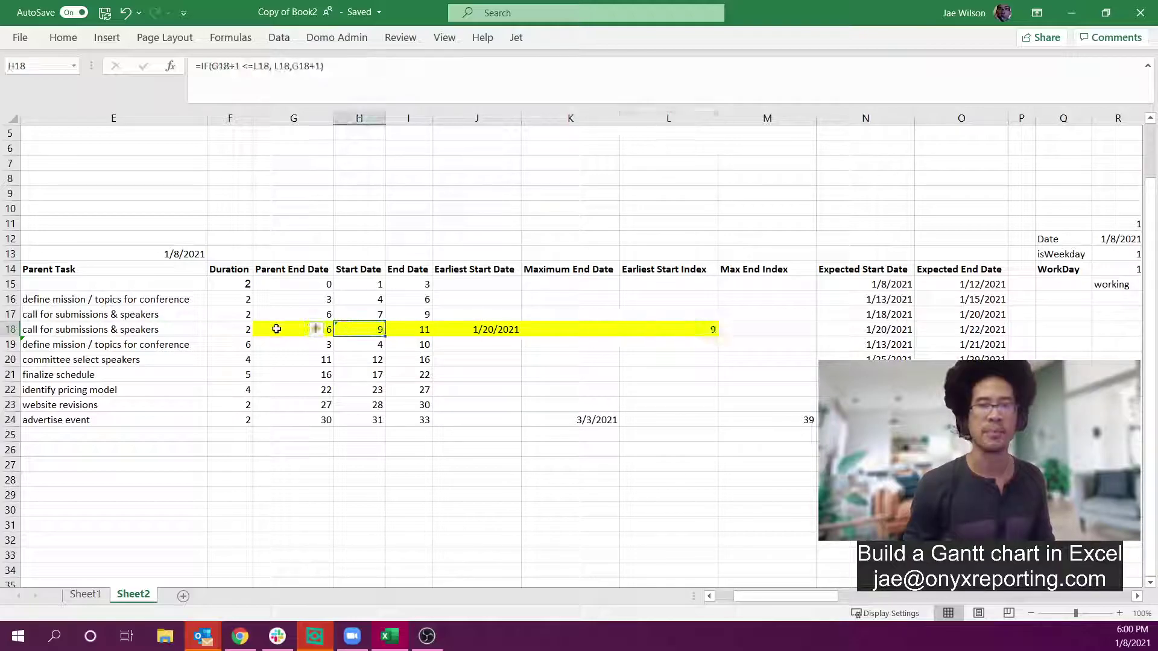
pyautogui.click(230, 301)
pyautogui.click(311, 300)
pyautogui.write('3')
pyautogui.press('Return')
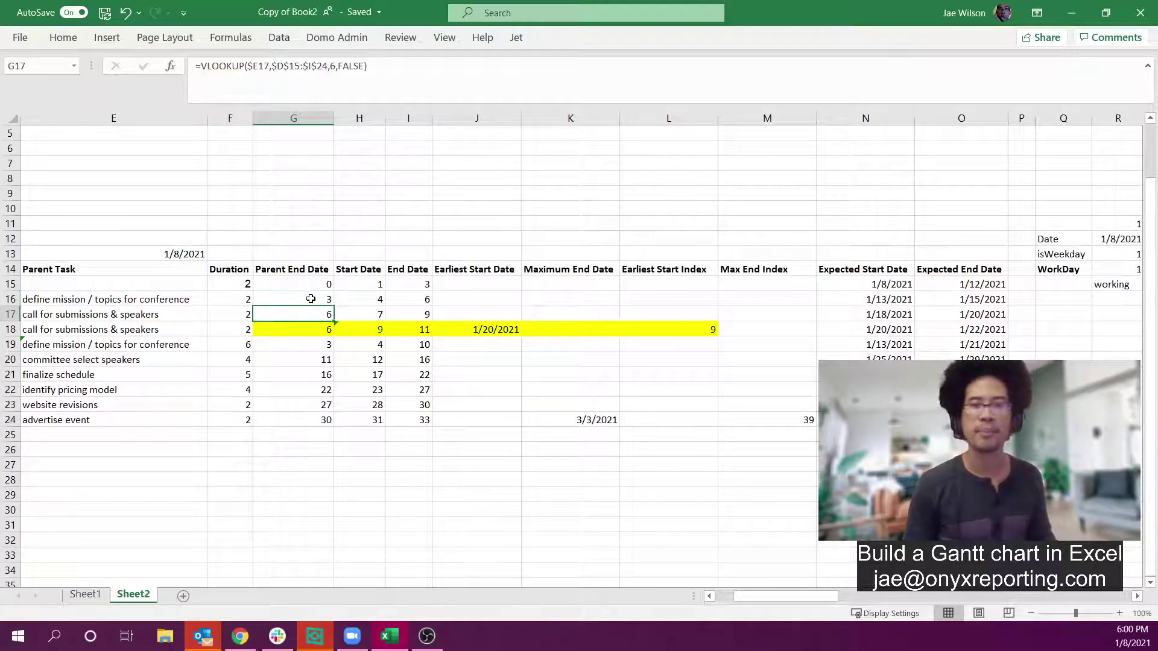
pyautogui.press('Up')
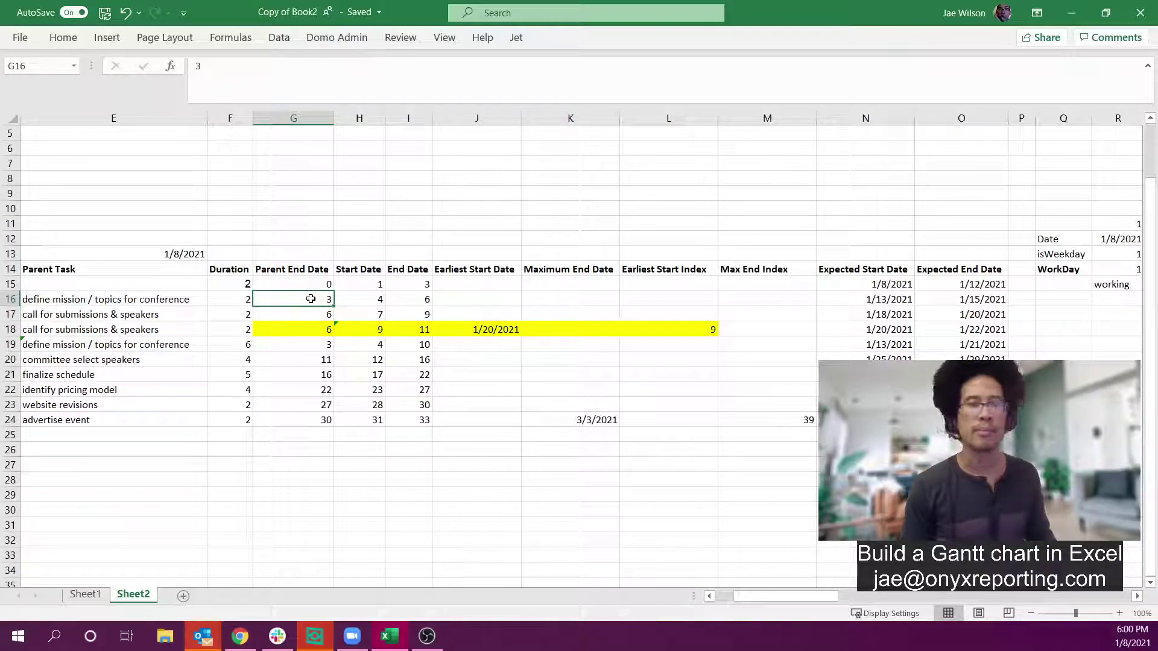
pyautogui.hotkey('ctrl', 'z')
# Step: Test the H18 start date formula by changing the duration in F16 to 3 and to 5
pyautogui.press('Left')
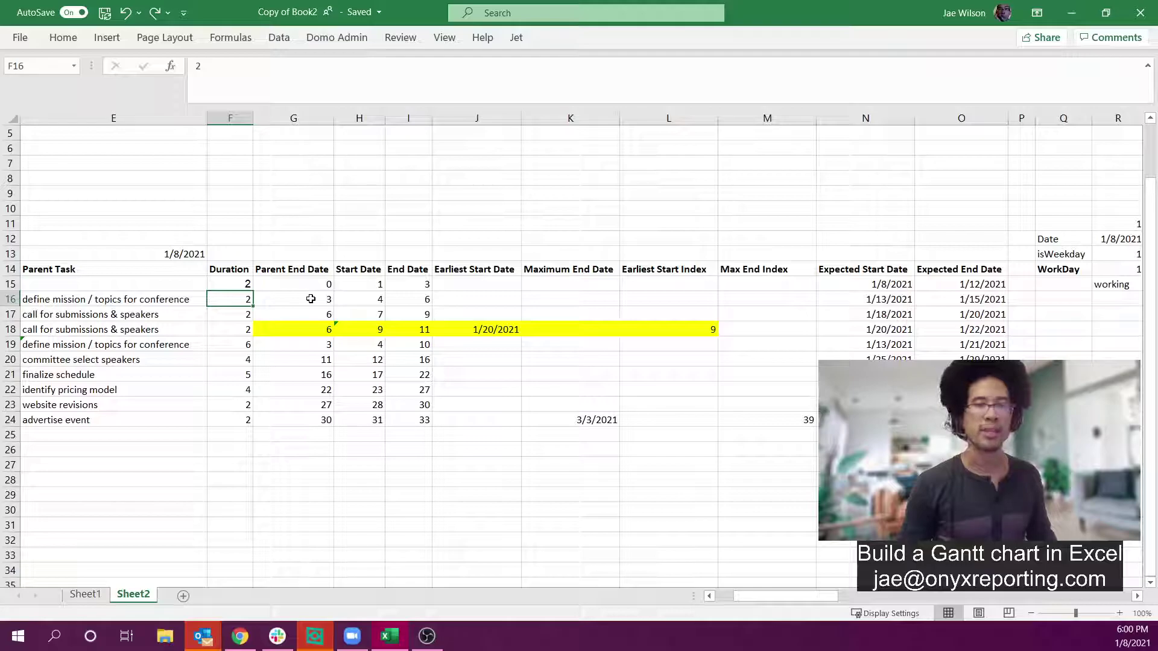
pyautogui.write('3')
pyautogui.press('Return')
pyautogui.press('Up')
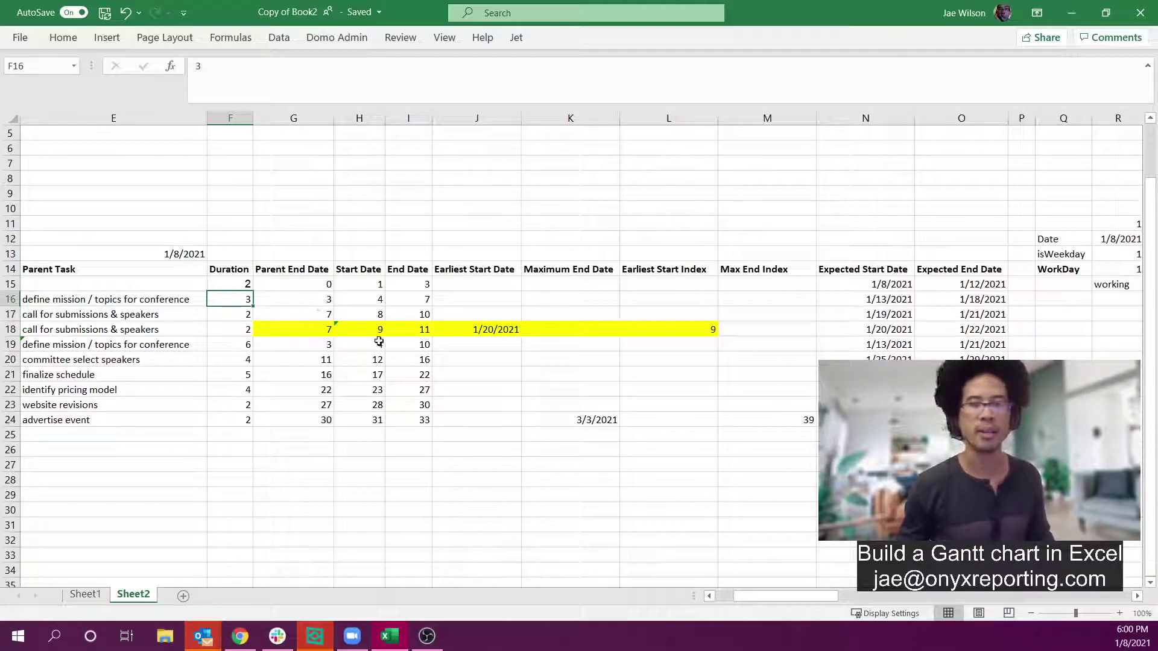
pyautogui.write('5')
pyautogui.press('Return')
pyautogui.press('Up')
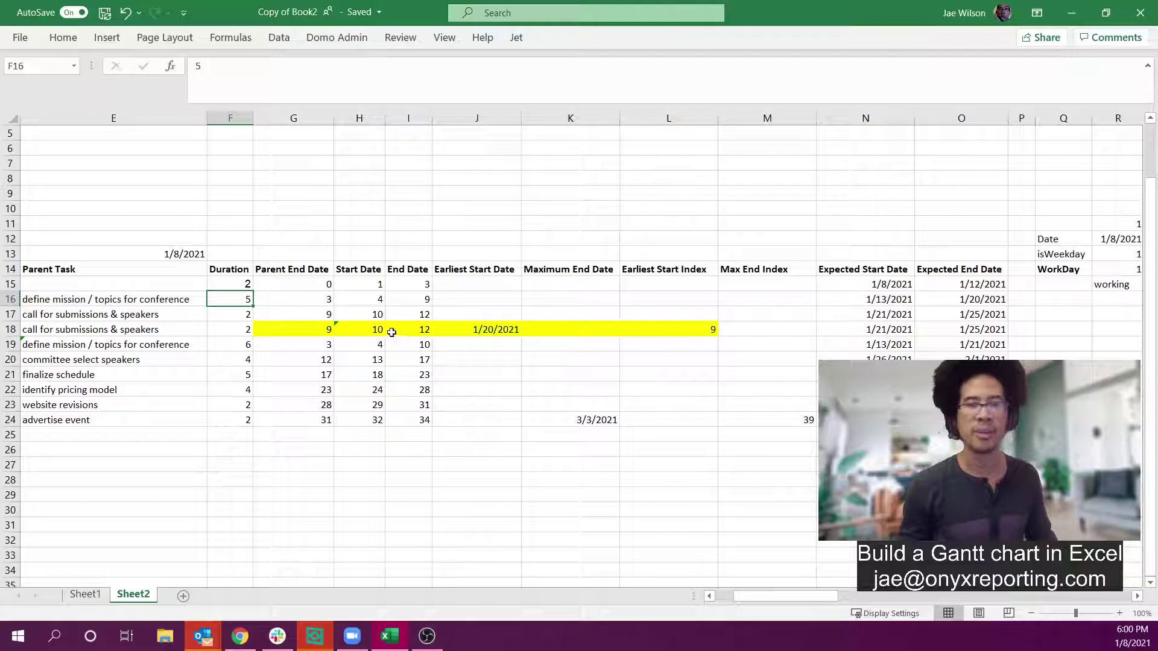
pyautogui.click(374, 330)
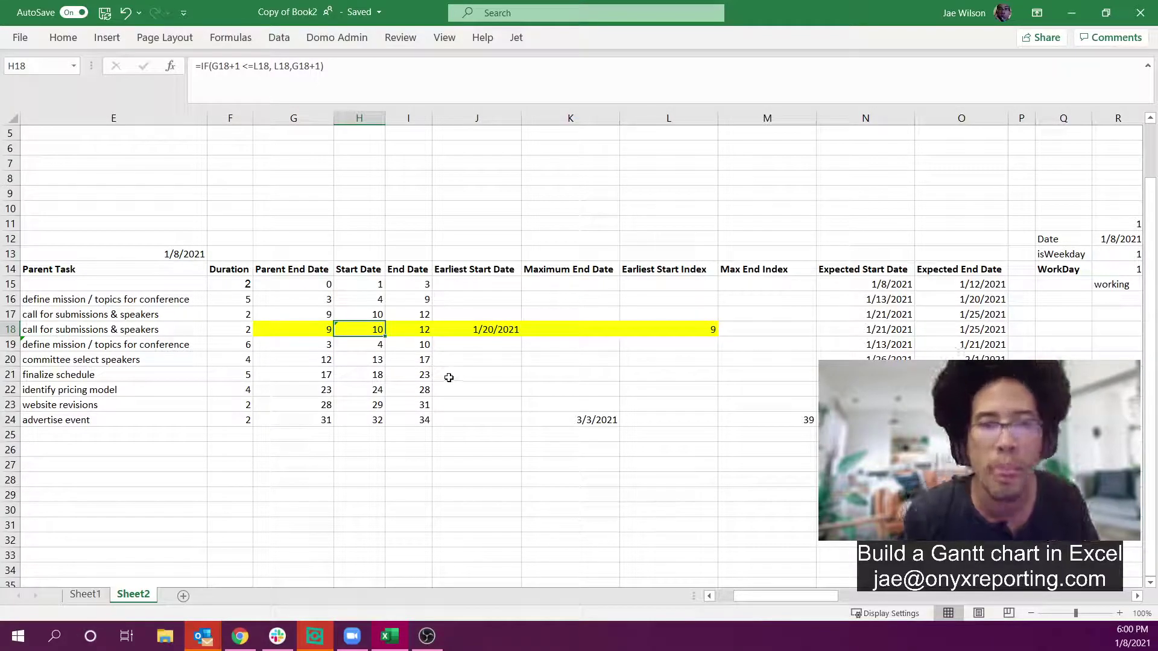
pyautogui.click(296, 329)
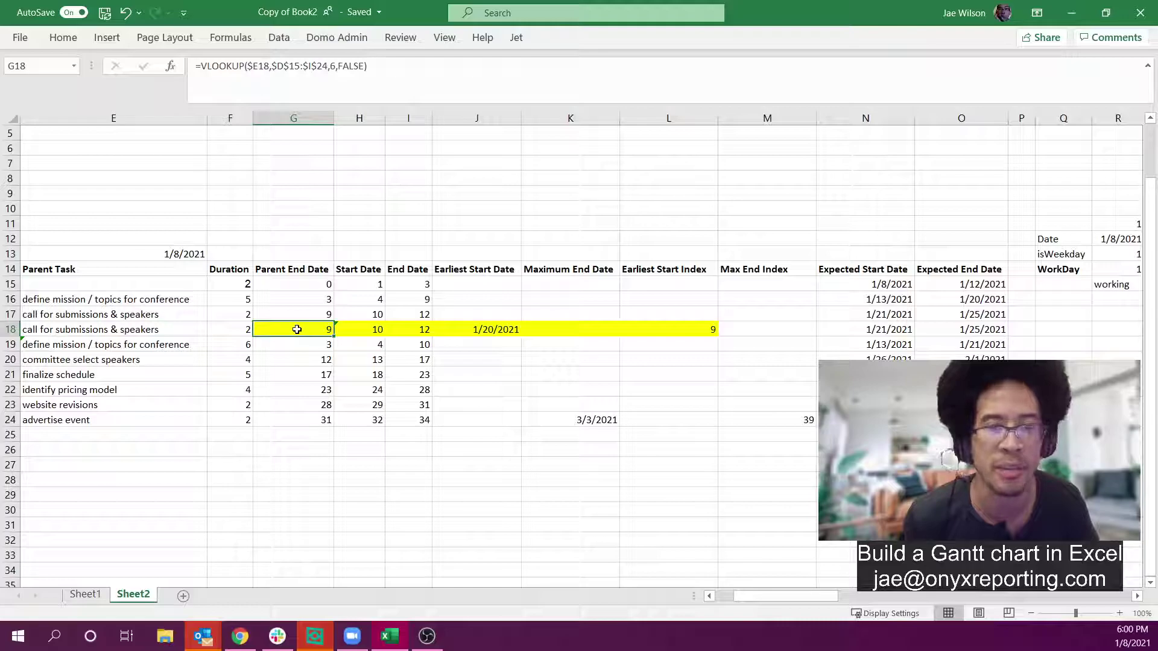
pyautogui.click(344, 333)
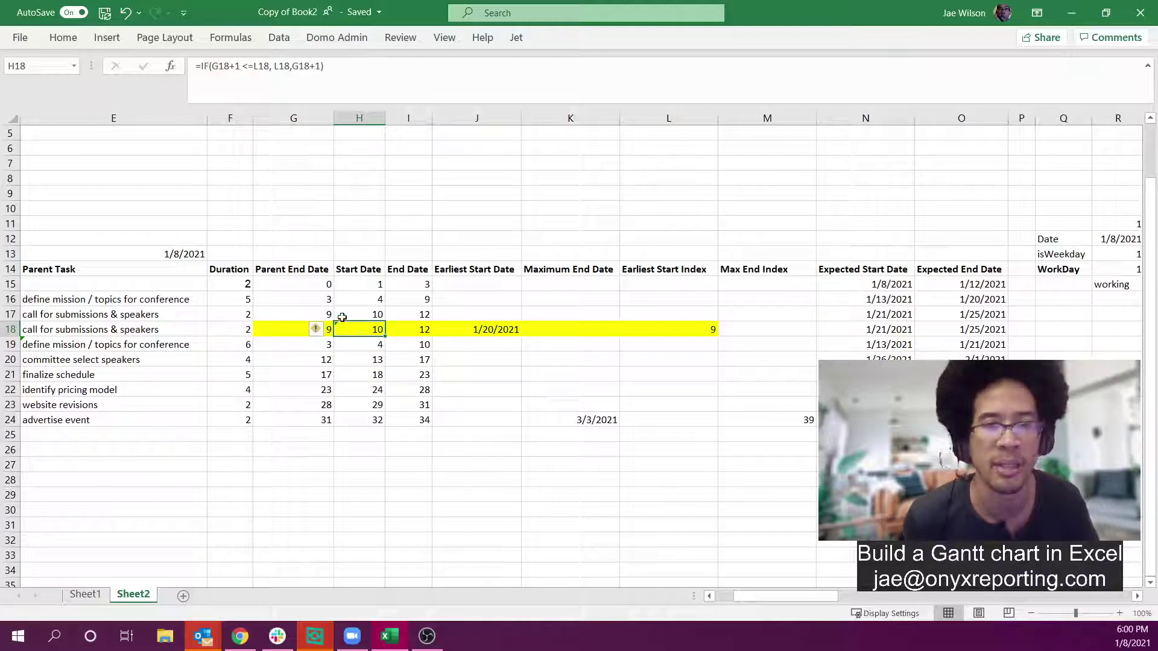
# Step: Set the task duration in F16 to 4
pyautogui.click(234, 300)
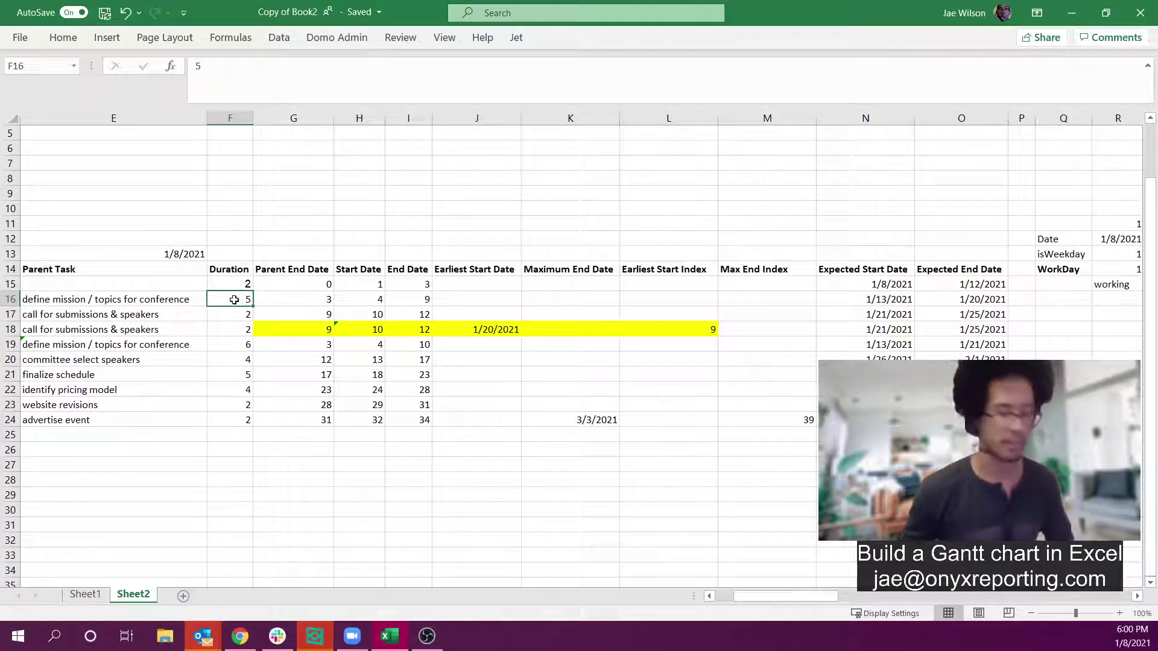
pyautogui.write('4')
pyautogui.press('Return')
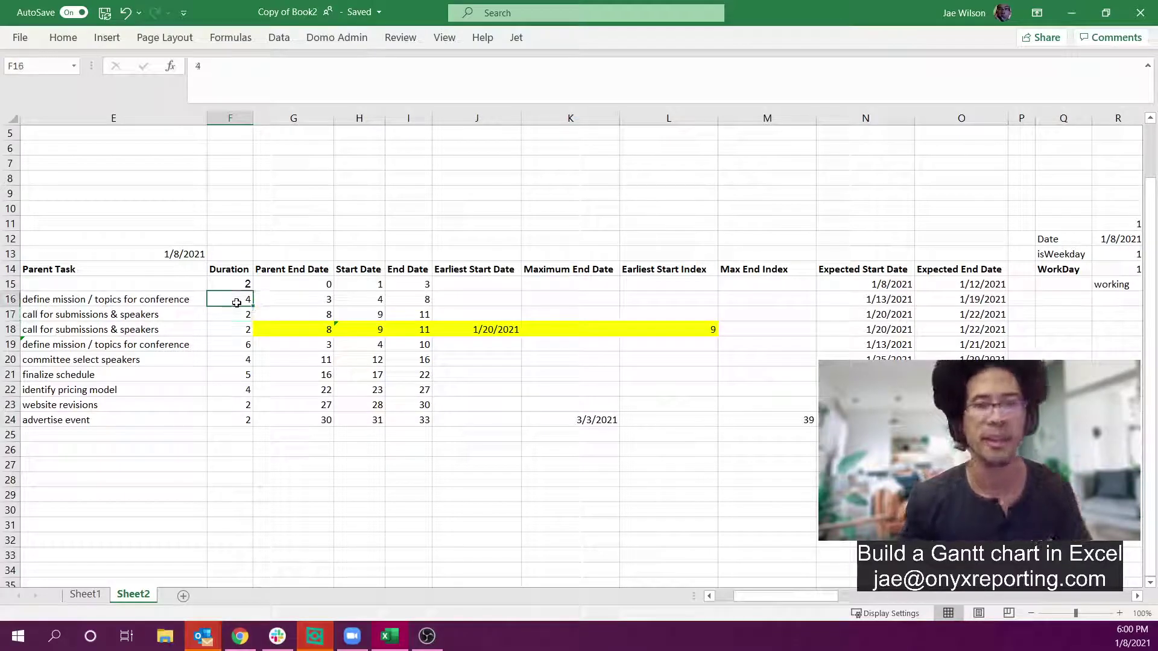
# Step: Review the F16 duration and the row 18 parent end, start, earliest start index and earliest start date cells
pyautogui.click(234, 299)
pyautogui.click(297, 329)
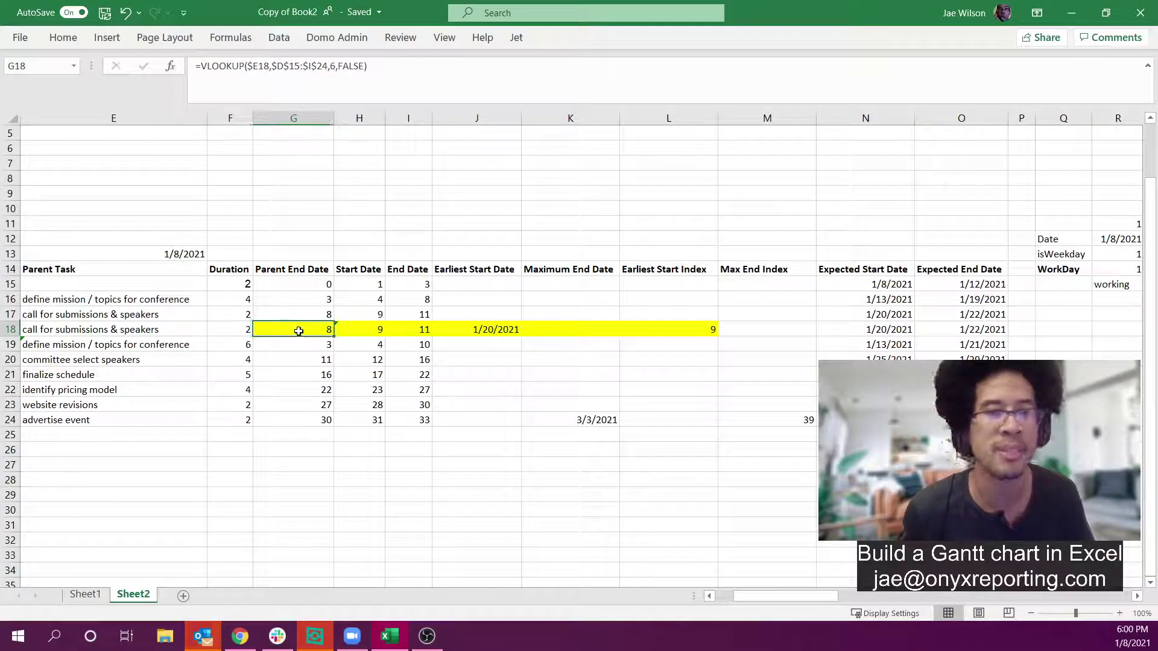
pyautogui.click(350, 332)
pyautogui.click(697, 331)
pyautogui.click(511, 333)
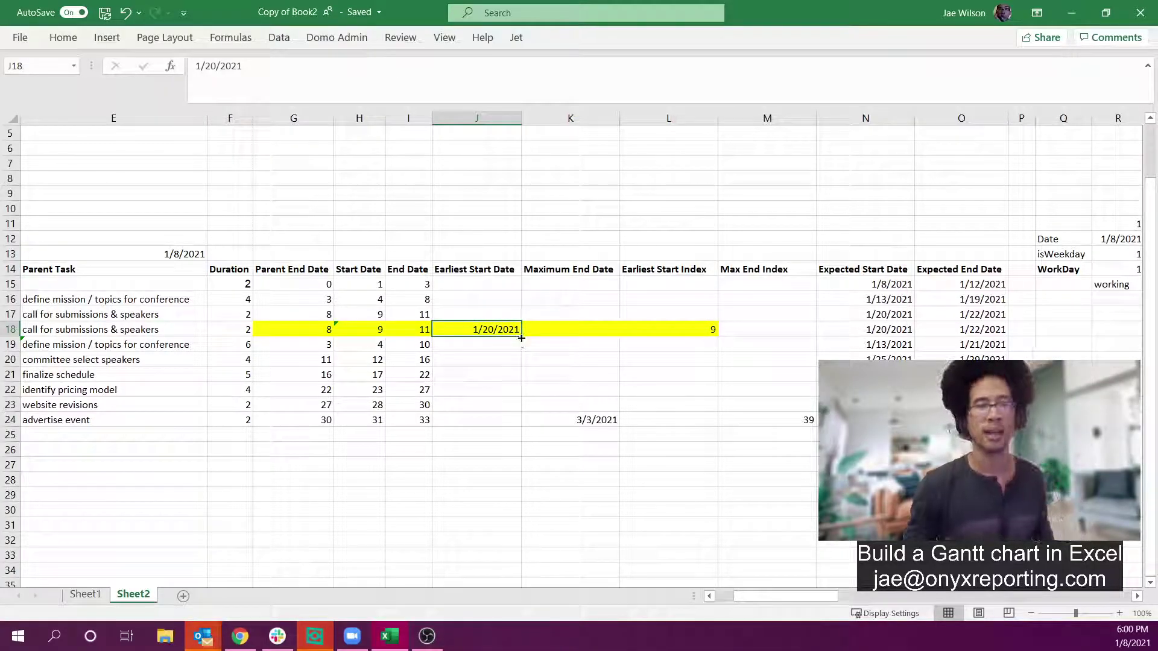
pyautogui.moveTo(522, 337); pyautogui.dragTo(519, 285)
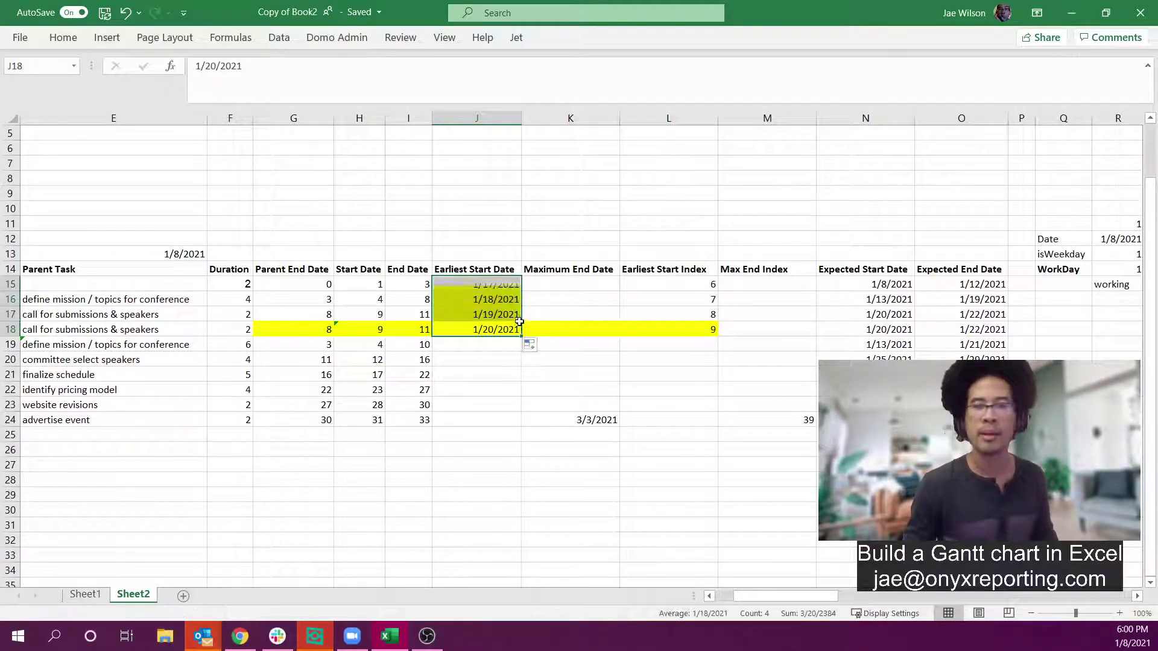
pyautogui.moveTo(517, 339); pyautogui.dragTo(491, 320)
pyautogui.hotkey('ctrl', 'z')
pyautogui.hotkey('ctrl', 'z')
# Step: Copy the Start Date formula from H18 to the other task rows in H15:H24
pyautogui.click(357, 332)
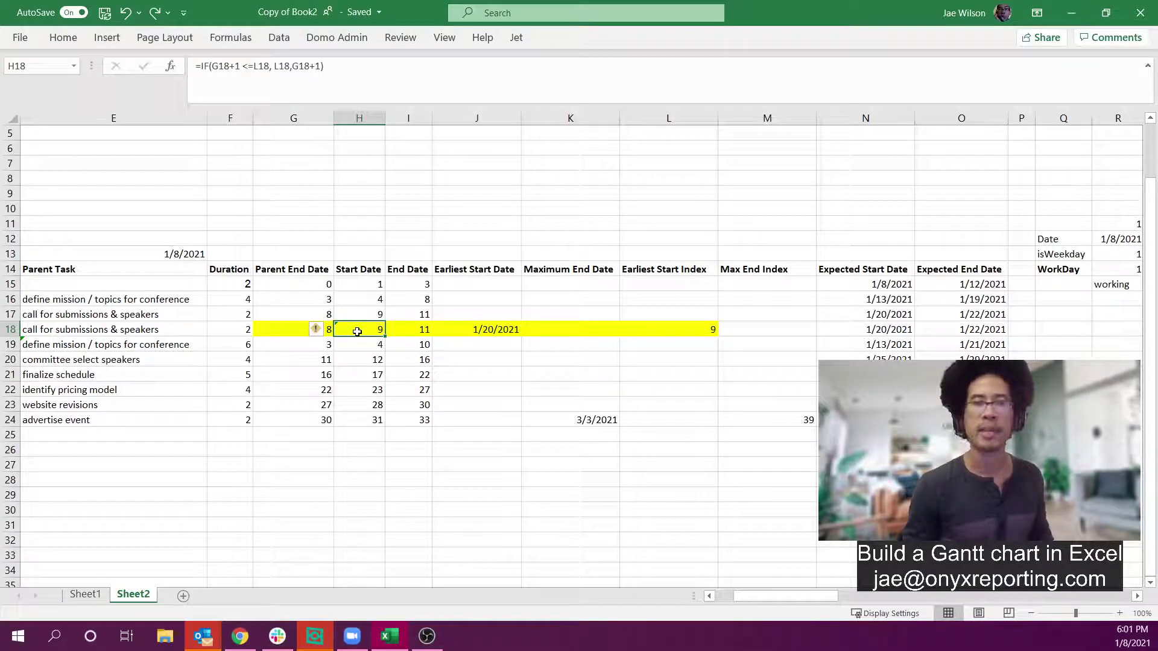
pyautogui.hotkey('ctrl', 'c')
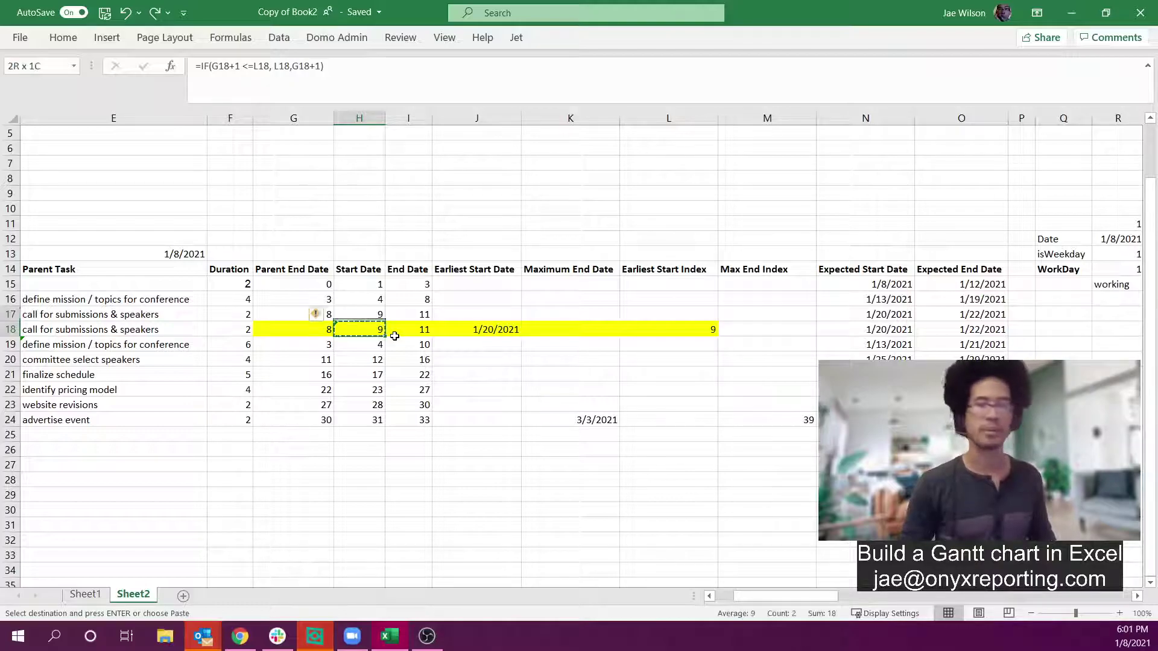
pyautogui.hotkey('shift', 'Up')
pyautogui.hotkey('shift', 'Up')
pyautogui.hotkey('shift', 'Up')
pyautogui.hotkey('ctrl', 'v')
pyautogui.hotkey('shift', 'Down')
pyautogui.hotkey('shift', 'Down')
pyautogui.hotkey('shift', 'Down')
pyautogui.hotkey('shift', 'Down')
pyautogui.hotkey('shift', 'Down')
pyautogui.hotkey('shift', 'Down')
pyautogui.hotkey('shift', 'Down')
pyautogui.hotkey('shift', 'Down')
pyautogui.hotkey('shift', 'Down')
pyautogui.hotkey('ctrl', 'v')
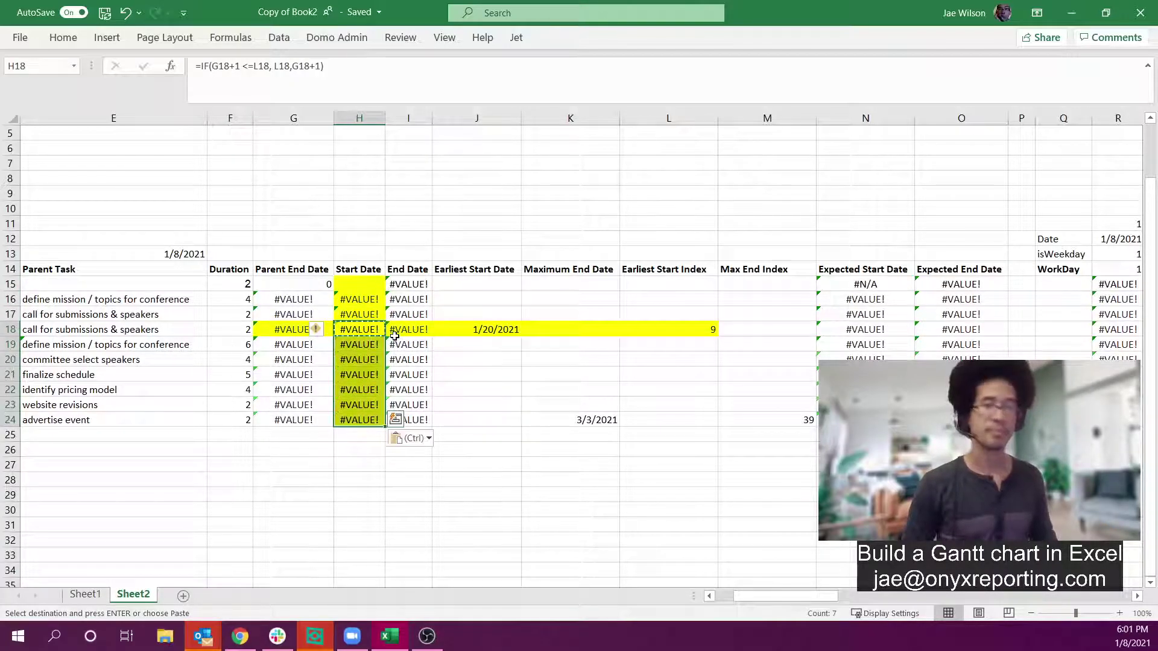
# Step: Inspect the copied formula in H15 and the Earliest Start Index cell L15 that it refers to
pyautogui.press('Up')
pyautogui.press('Up')
pyautogui.press('Up')
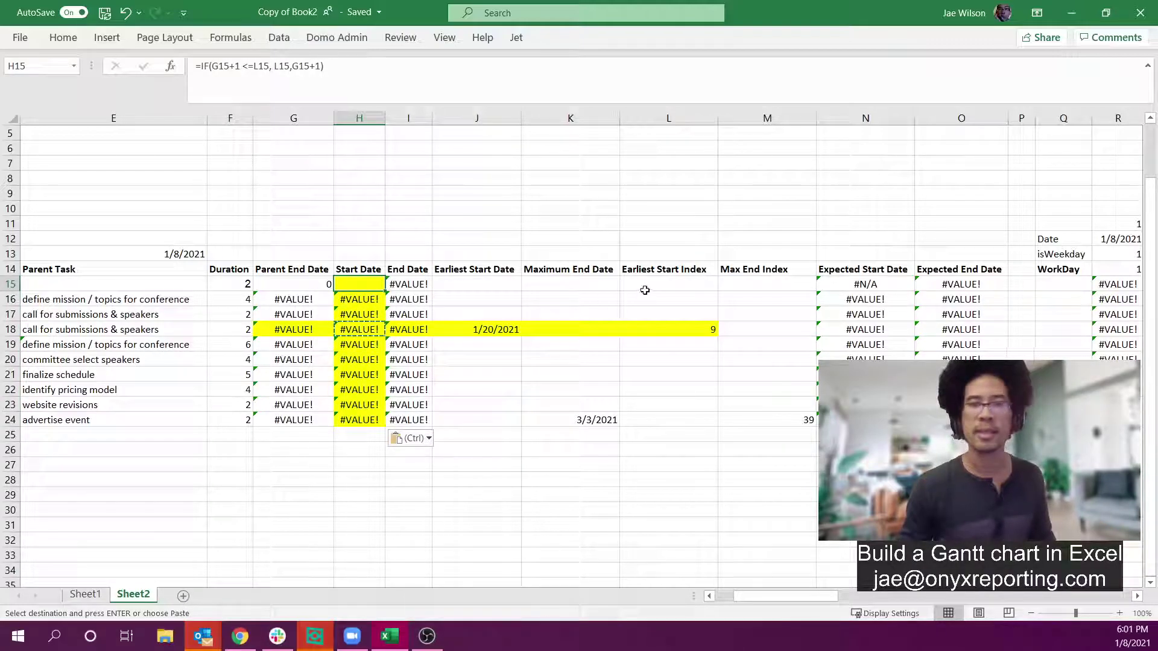
pyautogui.moveTo(644, 290); pyautogui.dragTo(573, 285)
pyautogui.click(672, 289)
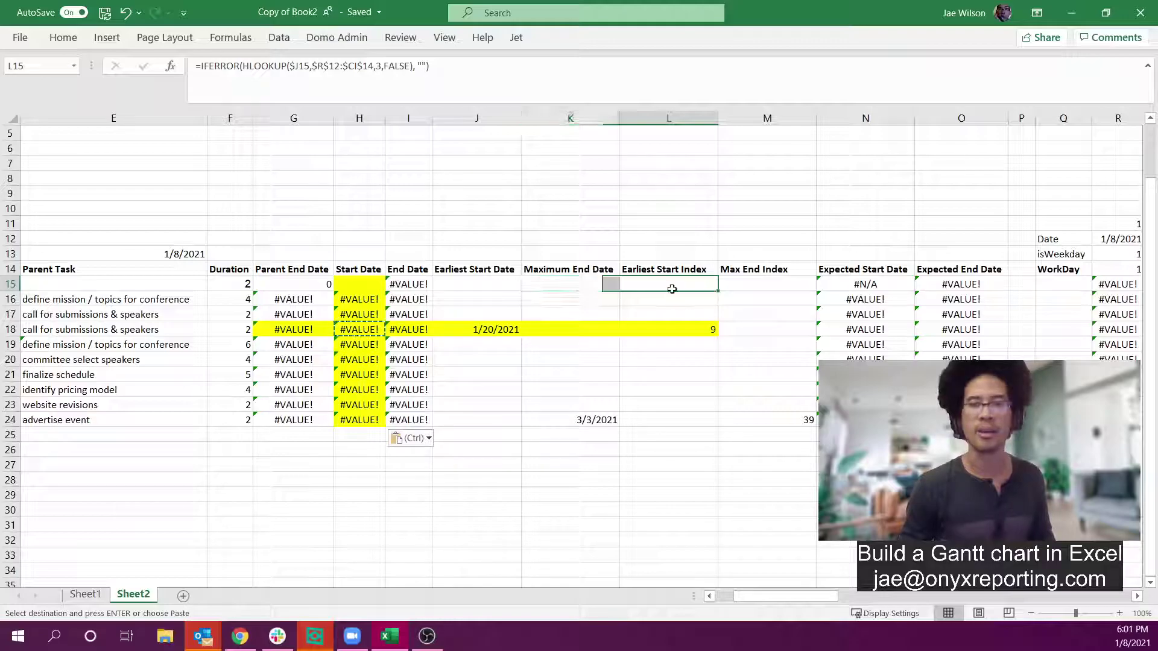
# Step: Change the logical test in H15 to AND(L15<>"", G15+1 <=L15) and fill the formula down to H24
pyautogui.click(374, 285)
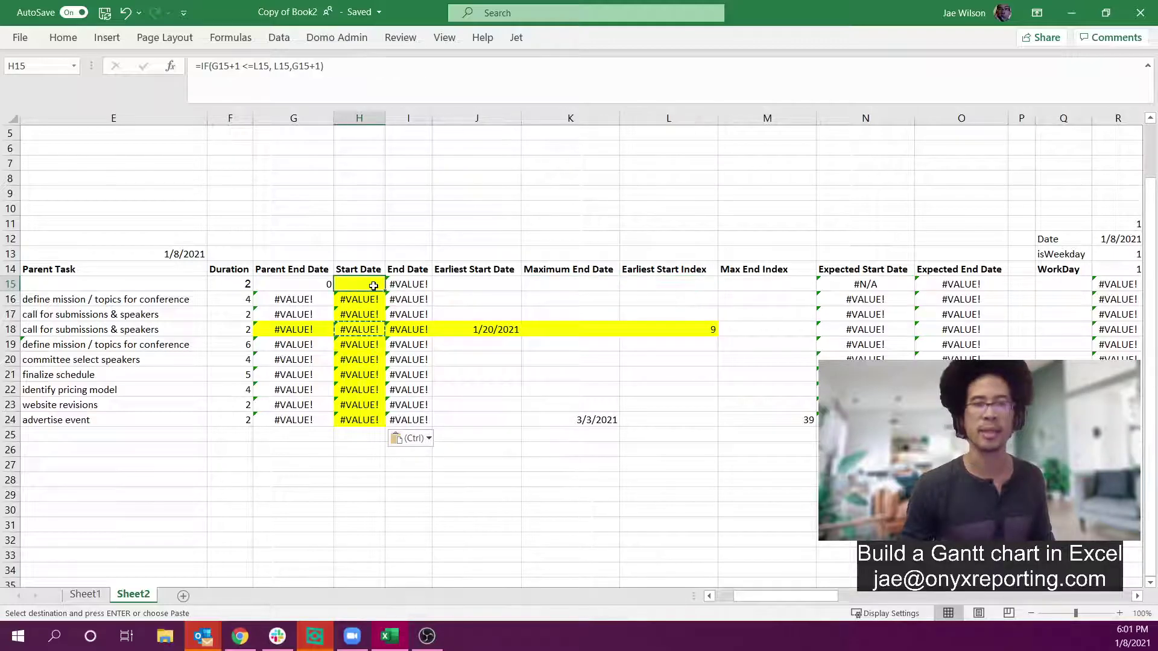
pyautogui.click(211, 66)
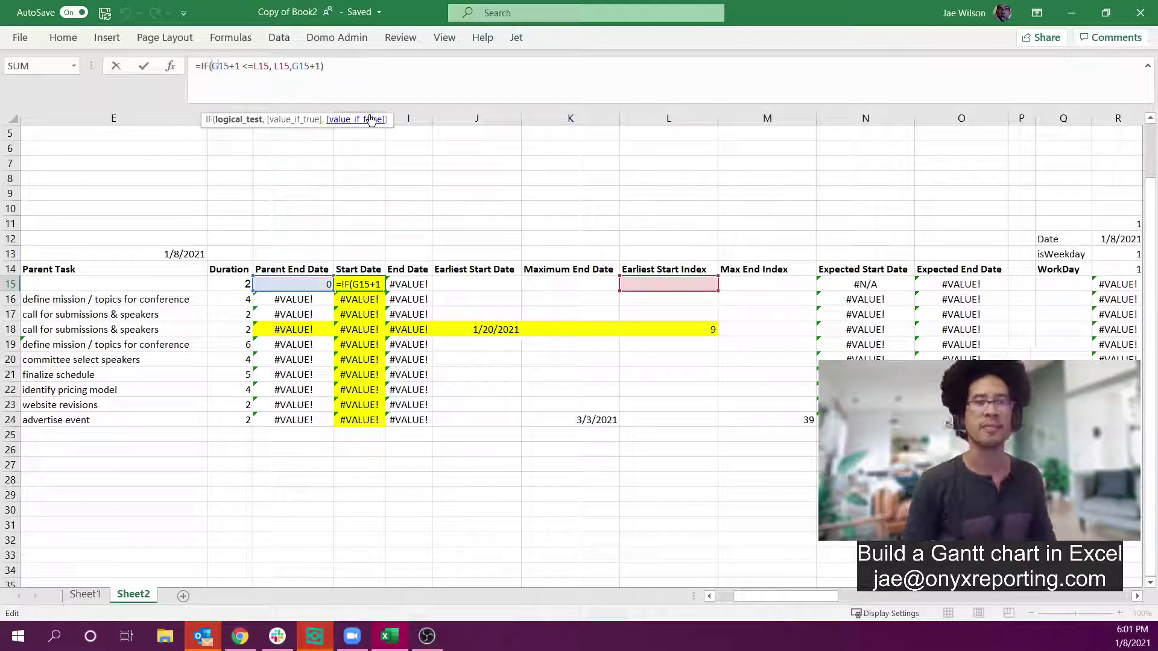
pyautogui.write('AND(')
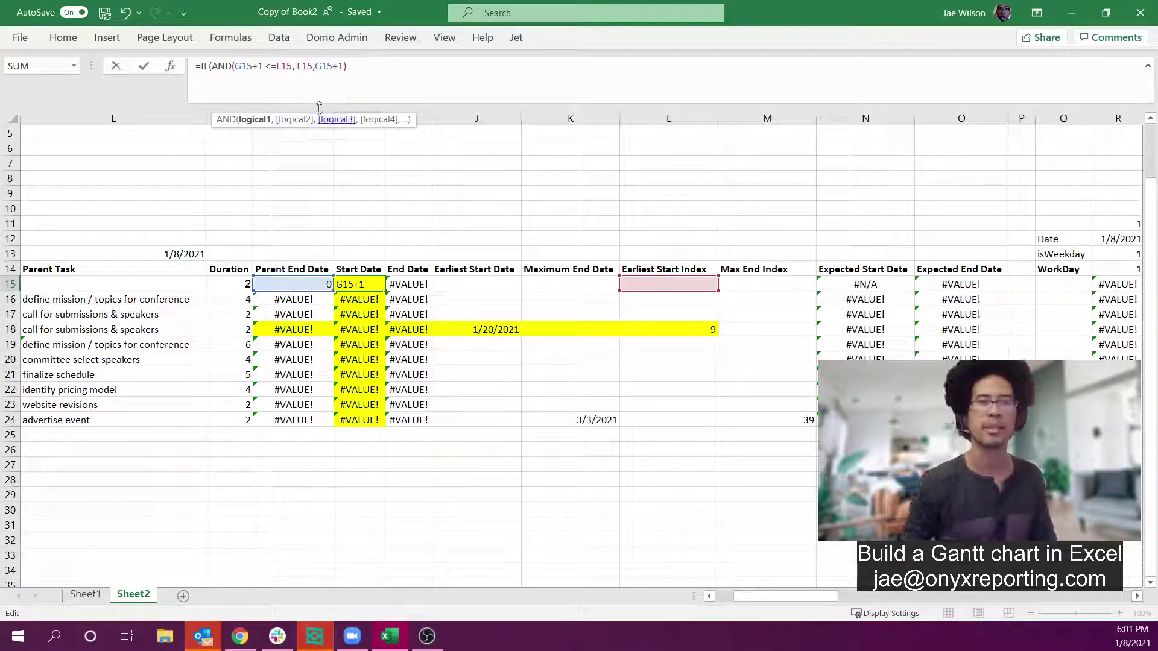
pyautogui.click(643, 282)
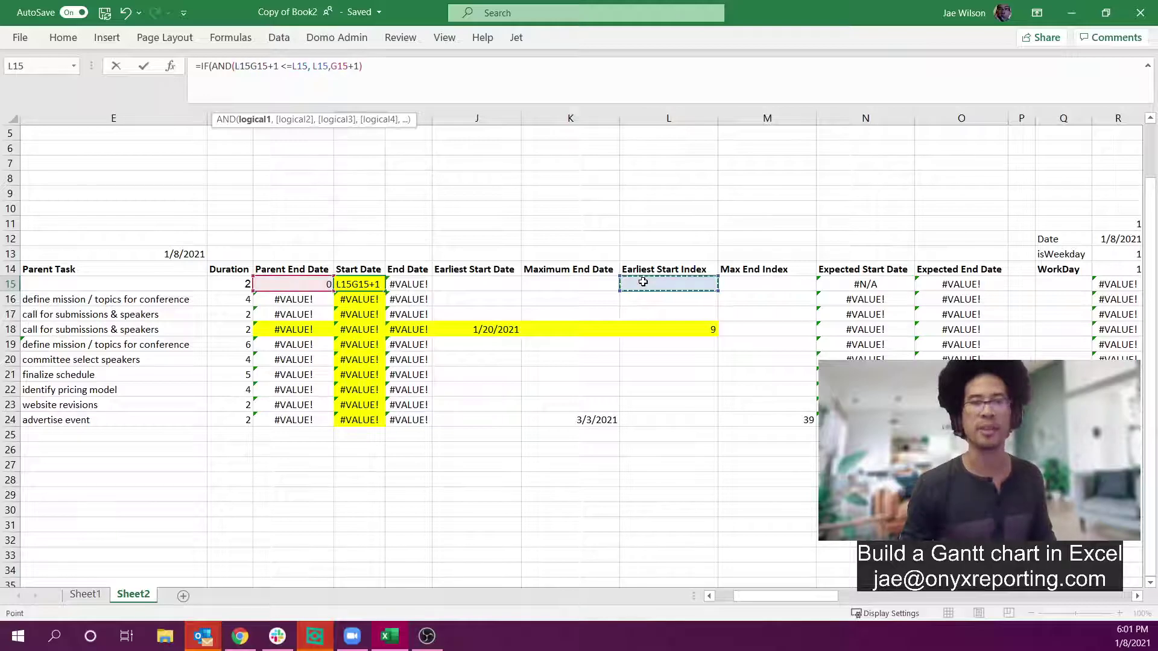
pyautogui.write('<>')
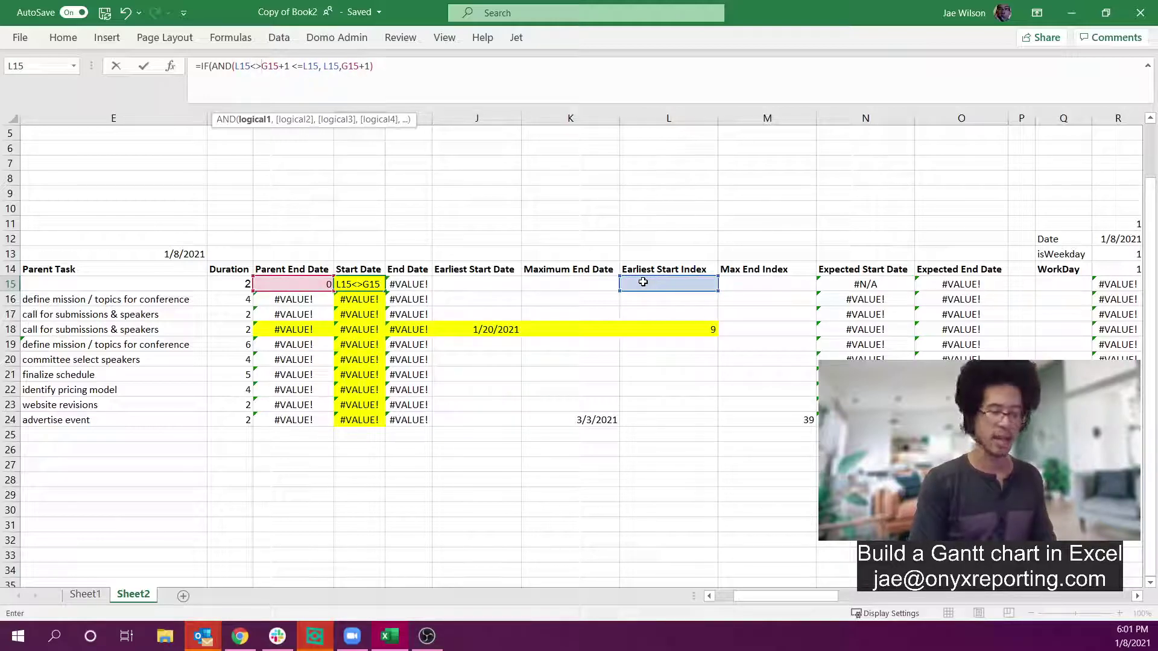
pyautogui.write('"",')
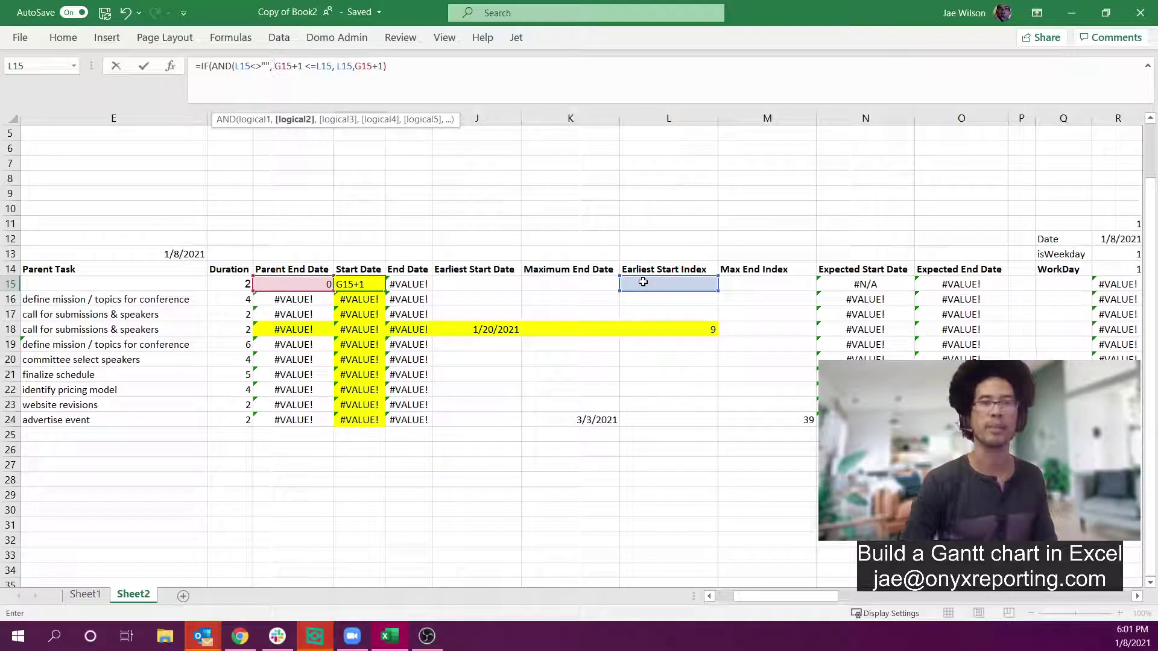
pyautogui.click(335, 66)
pyautogui.write(', ')
pyautogui.write(')')
pyautogui.press('Return')
pyautogui.press('Up')
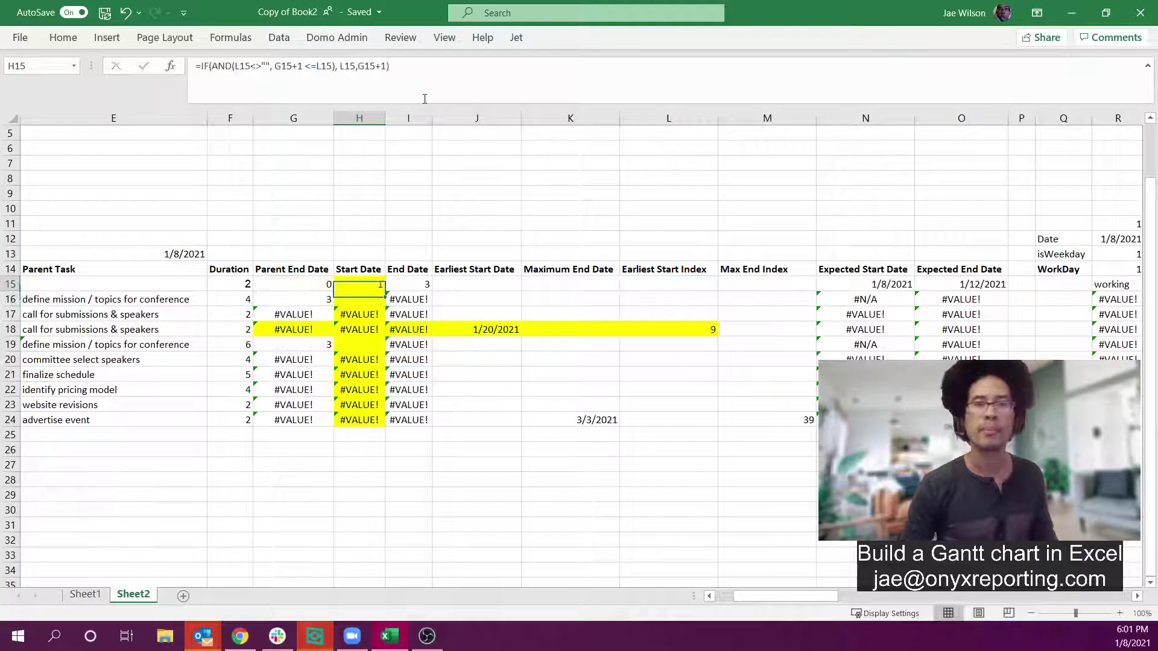
pyautogui.moveTo(386, 291); pyautogui.dragTo(380, 425)
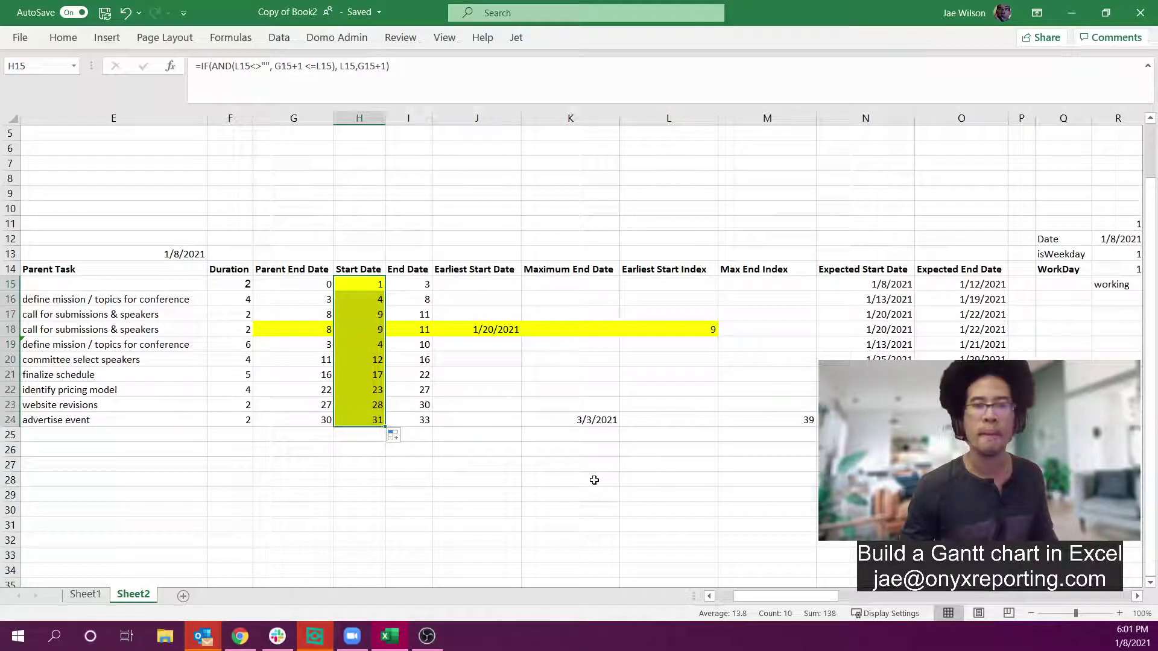
# Step: Review the columns feeding the Start Date formula, and test H18 by setting the duration in F16 to 2
pyautogui.moveTo(681, 285); pyautogui.dragTo(676, 415)
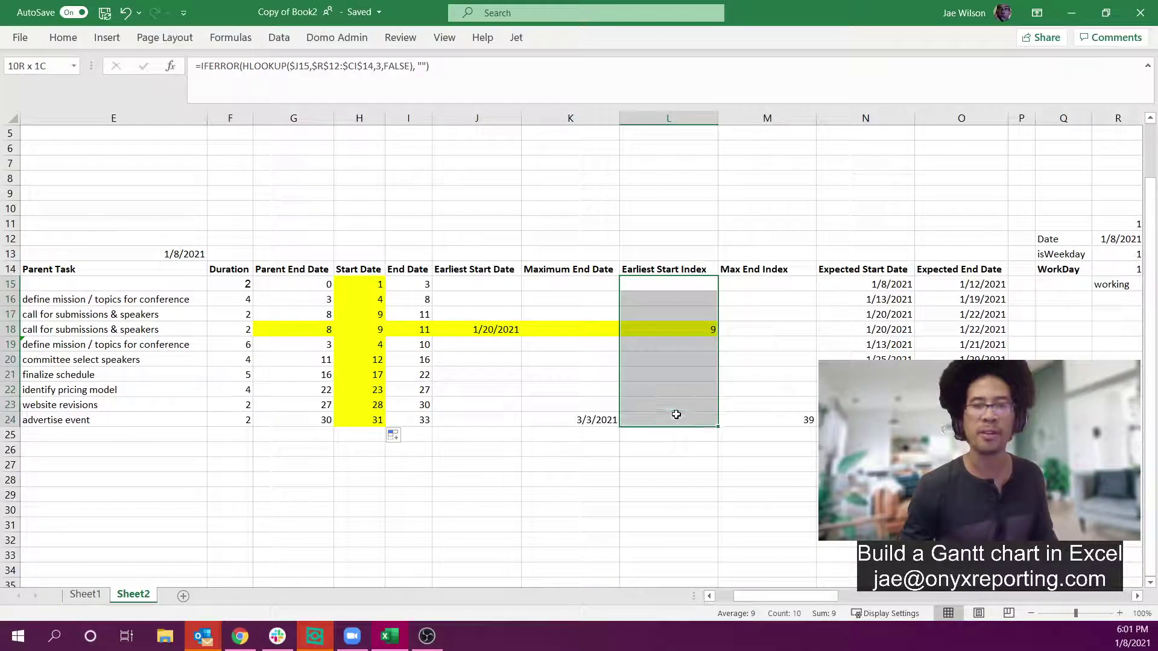
pyautogui.moveTo(303, 284); pyautogui.dragTo(279, 417)
pyautogui.click(674, 328)
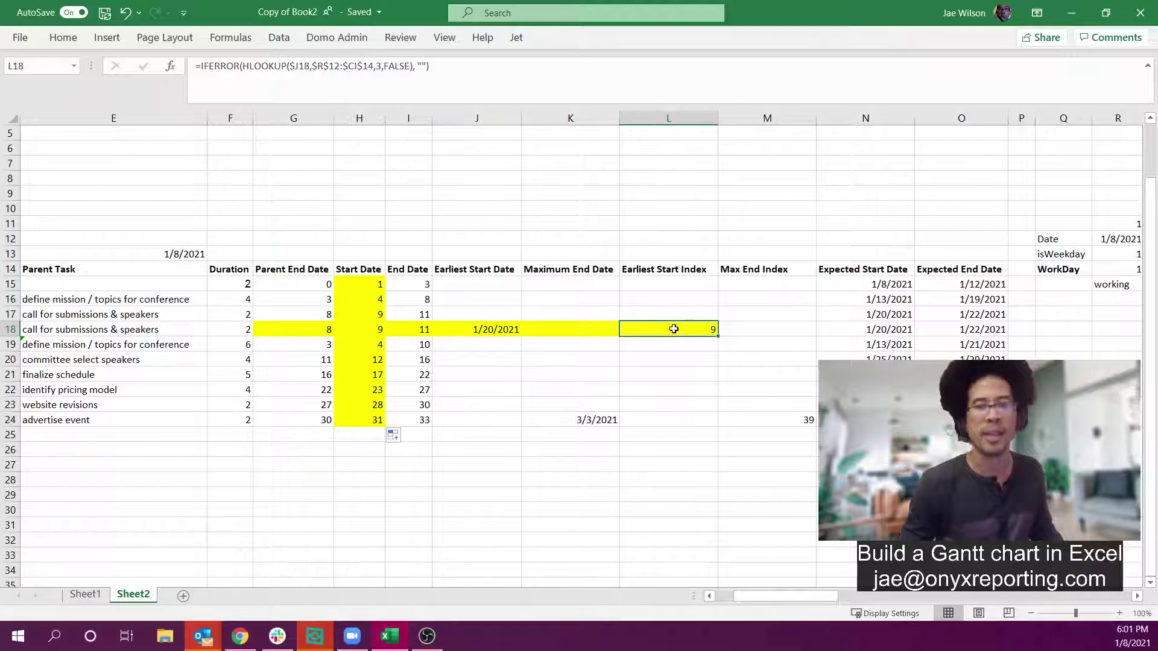
pyautogui.click(361, 335)
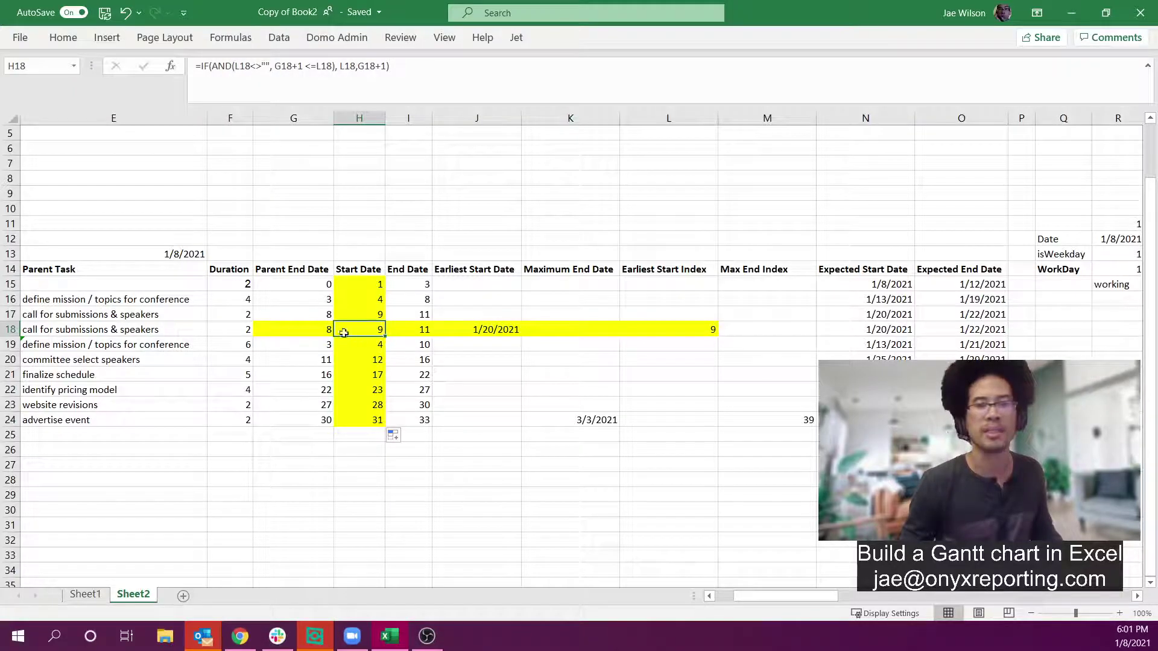
pyautogui.click(233, 299)
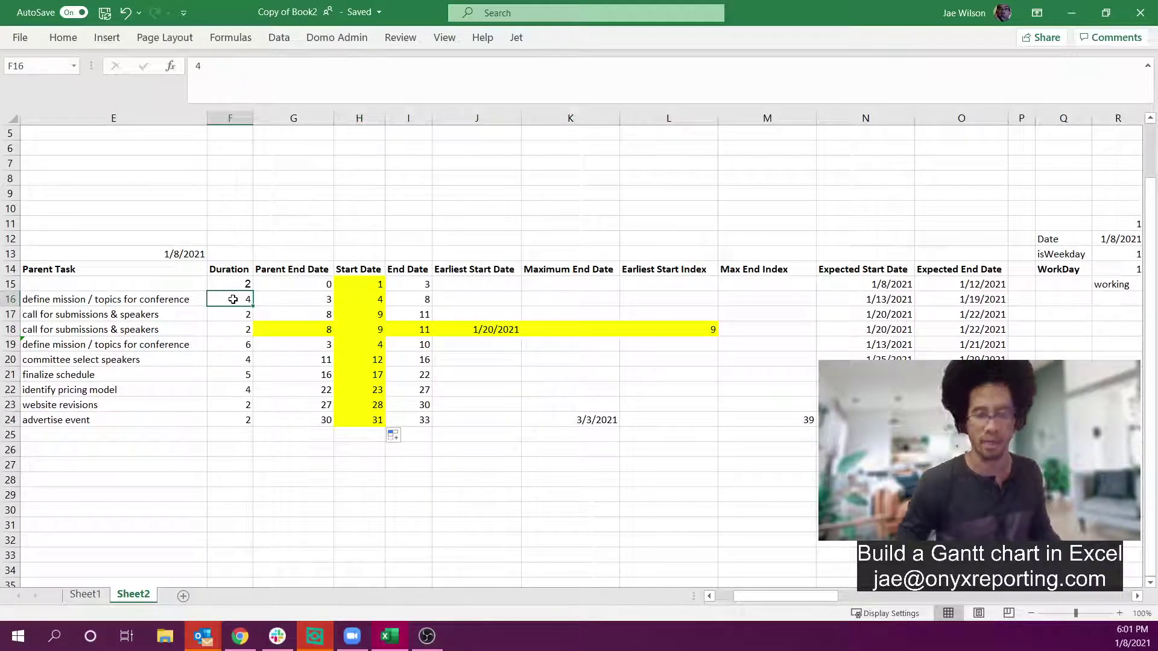
pyautogui.write('2')
pyautogui.press('Return')
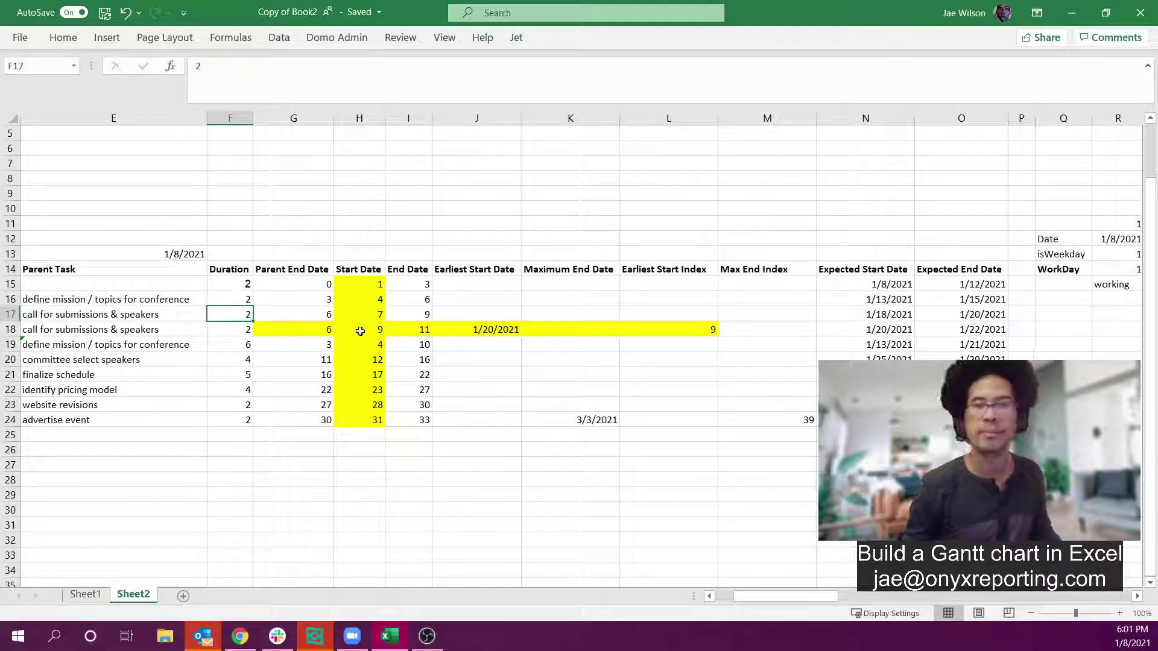
pyautogui.click(360, 328)
# Step: Check how the End Date formulas in I15 and I18 combine the start date with the duration
pyautogui.click(413, 286)
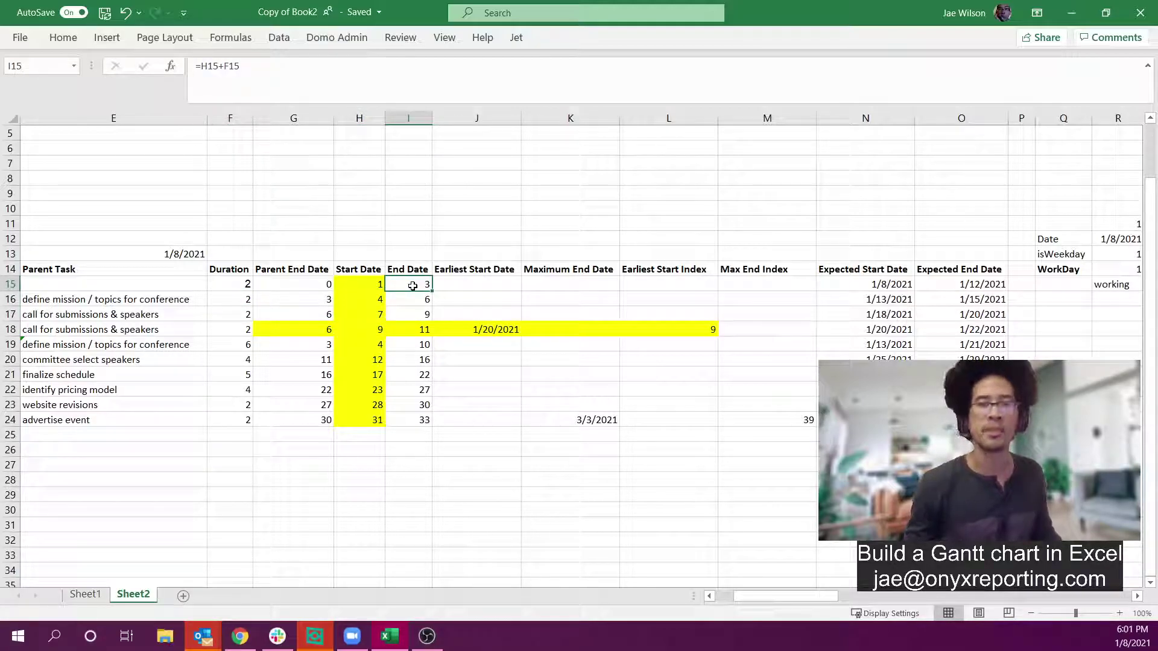
pyautogui.click(360, 283)
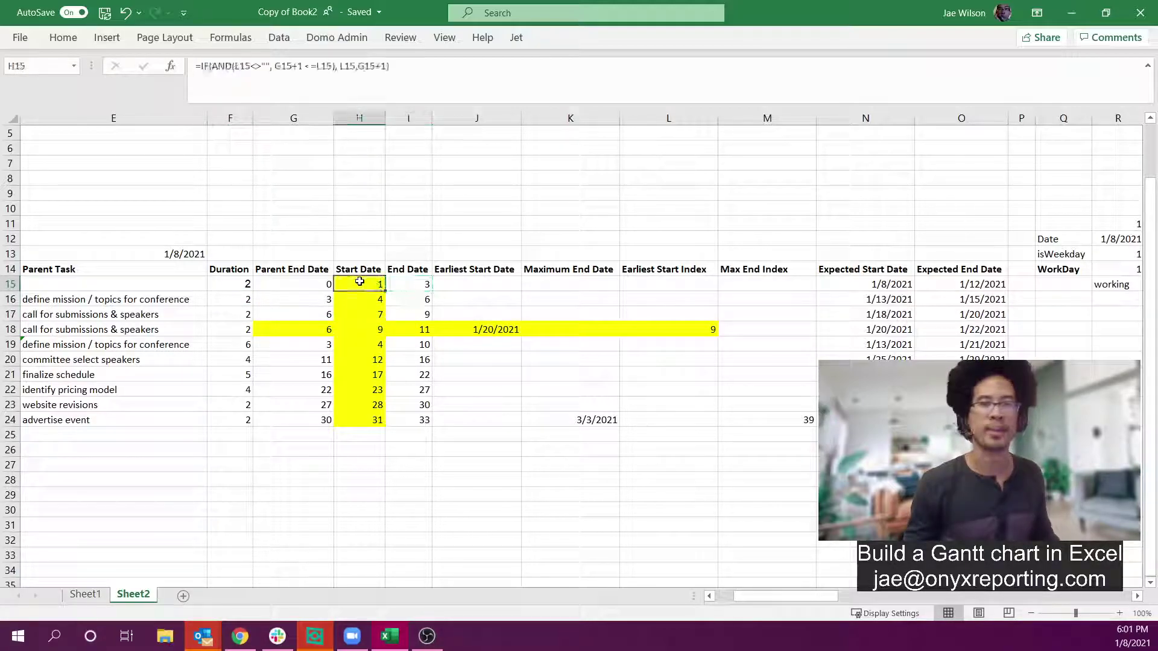
pyautogui.click(403, 288)
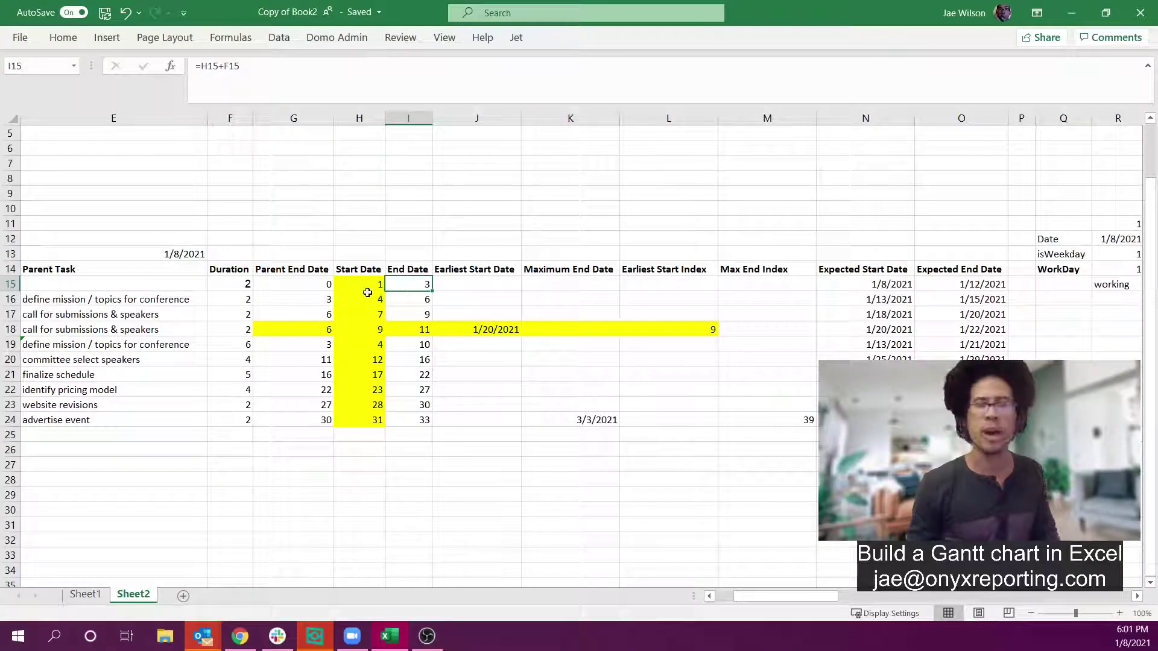
pyautogui.click(377, 330)
pyautogui.click(412, 339)
pyautogui.moveTo(416, 331); pyautogui.dragTo(375, 329)
pyautogui.click(223, 332)
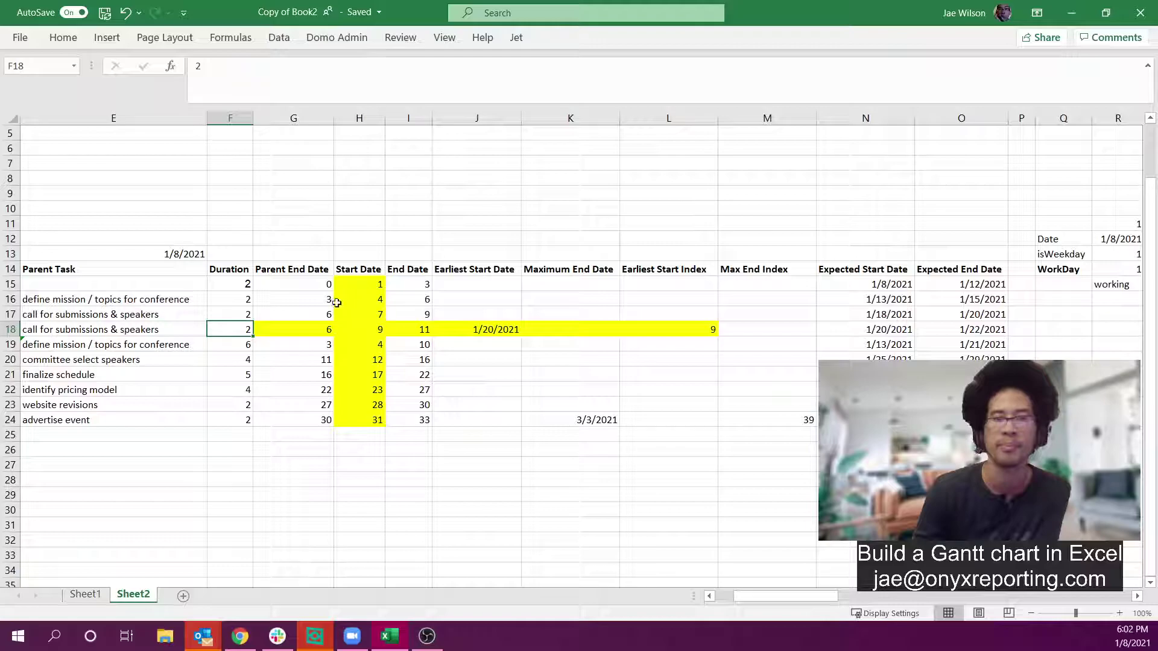
# Step: Remove the yellow fill colour from the range G15:L24
pyautogui.moveTo(295, 287); pyautogui.dragTo(385, 319)
pyautogui.moveTo(615, 421); pyautogui.dragTo(721, 422)
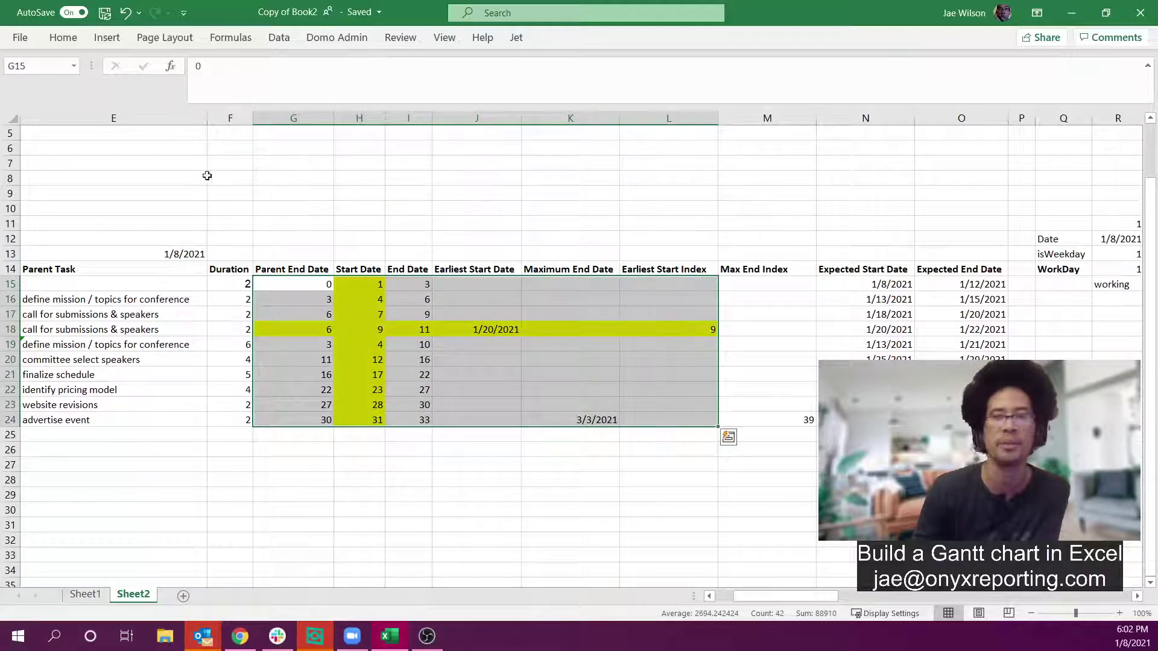
pyautogui.click(62, 37)
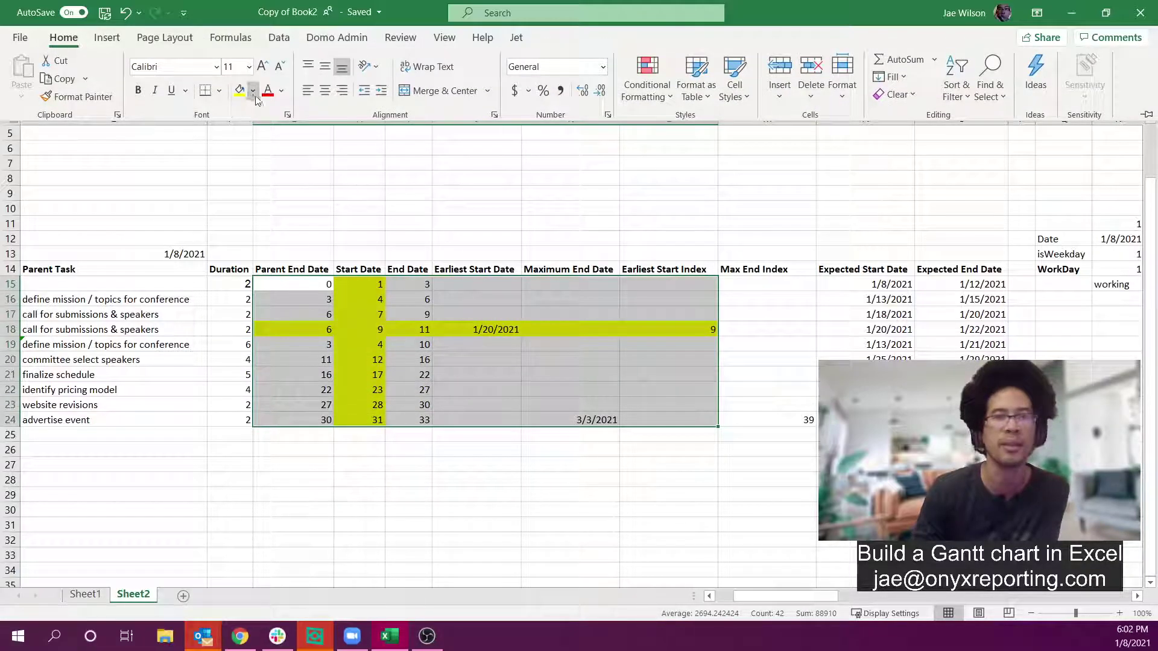
pyautogui.click(253, 91)
pyautogui.click(290, 255)
pyautogui.click(408, 403)
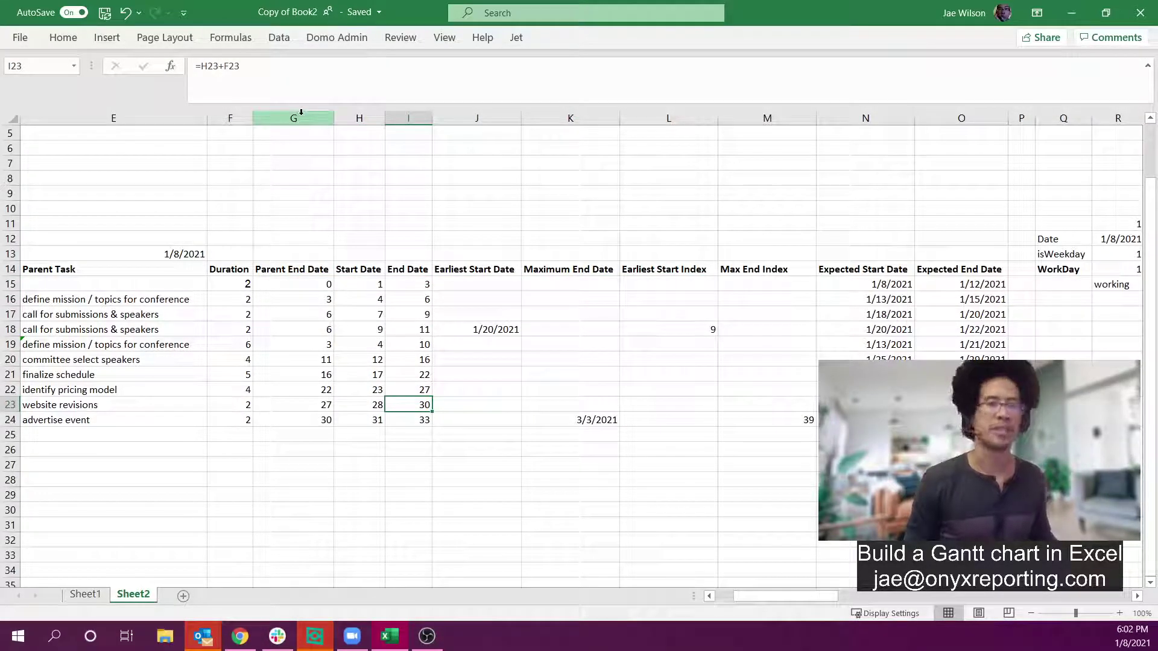
# Step: Hide columns G to I, which hold Parent End Date, Start Date and End Date
pyautogui.moveTo(301, 112); pyautogui.dragTo(411, 121)
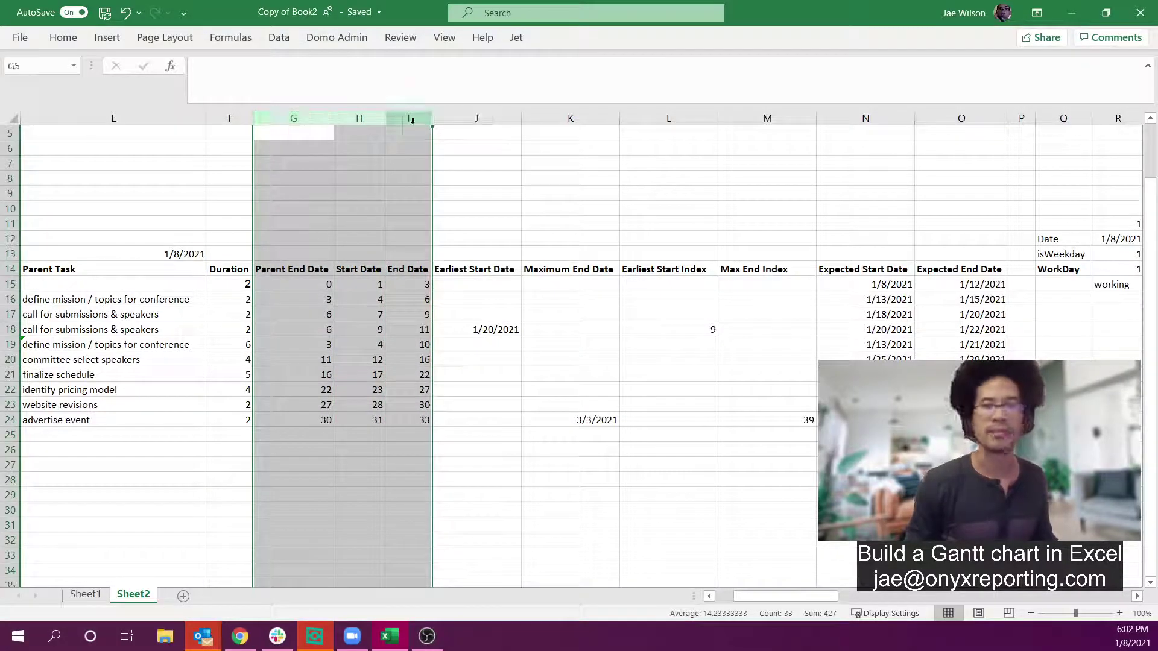
pyautogui.rightClick(415, 124)
pyautogui.click(455, 362)
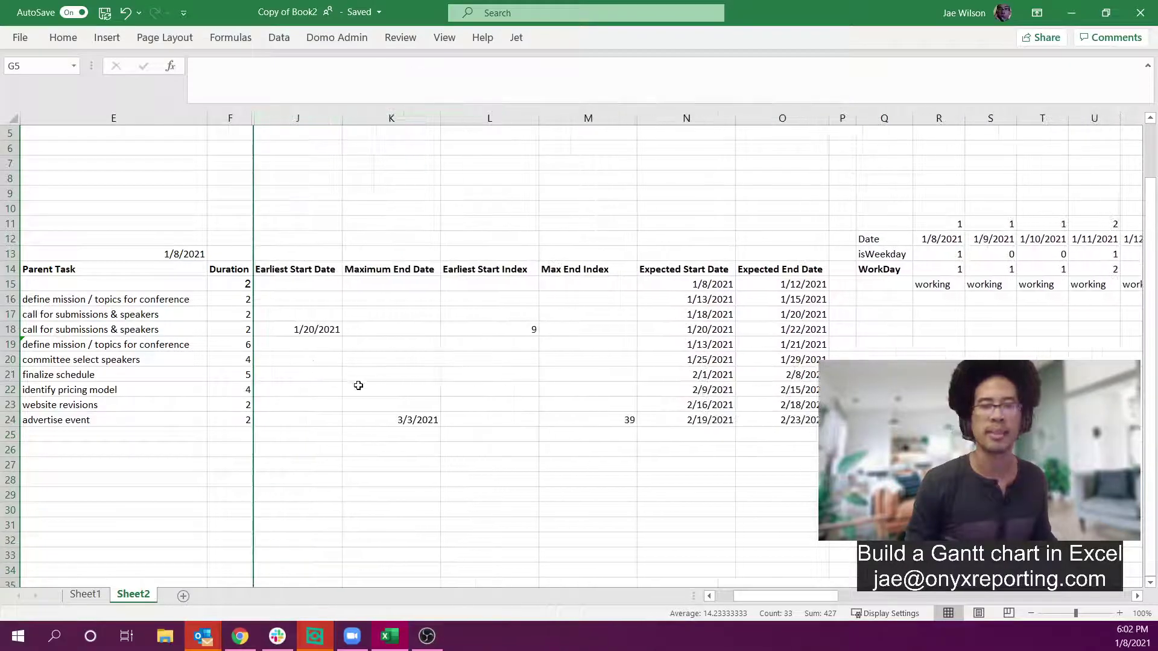
pyautogui.click(356, 385)
# Step: Hide columns L and M, which hold Earliest Start Index and Max End Index
pyautogui.click(301, 273)
pyautogui.moveTo(300, 273); pyautogui.dragTo(375, 424)
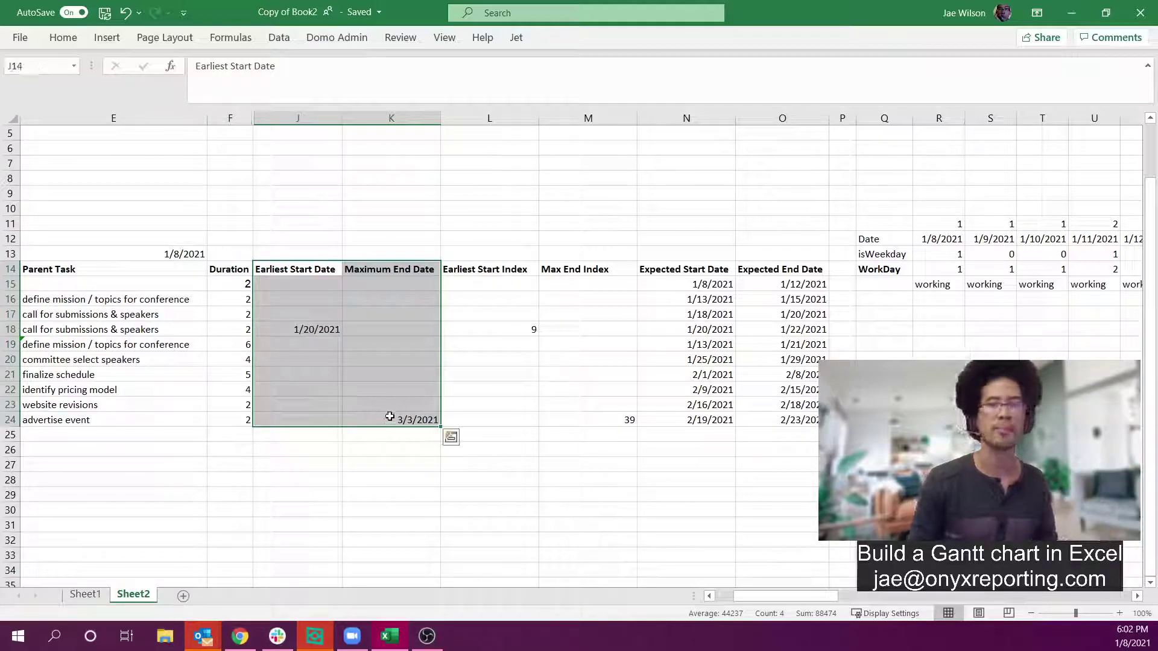
pyautogui.moveTo(493, 118); pyautogui.dragTo(570, 115)
pyautogui.rightClick(570, 115)
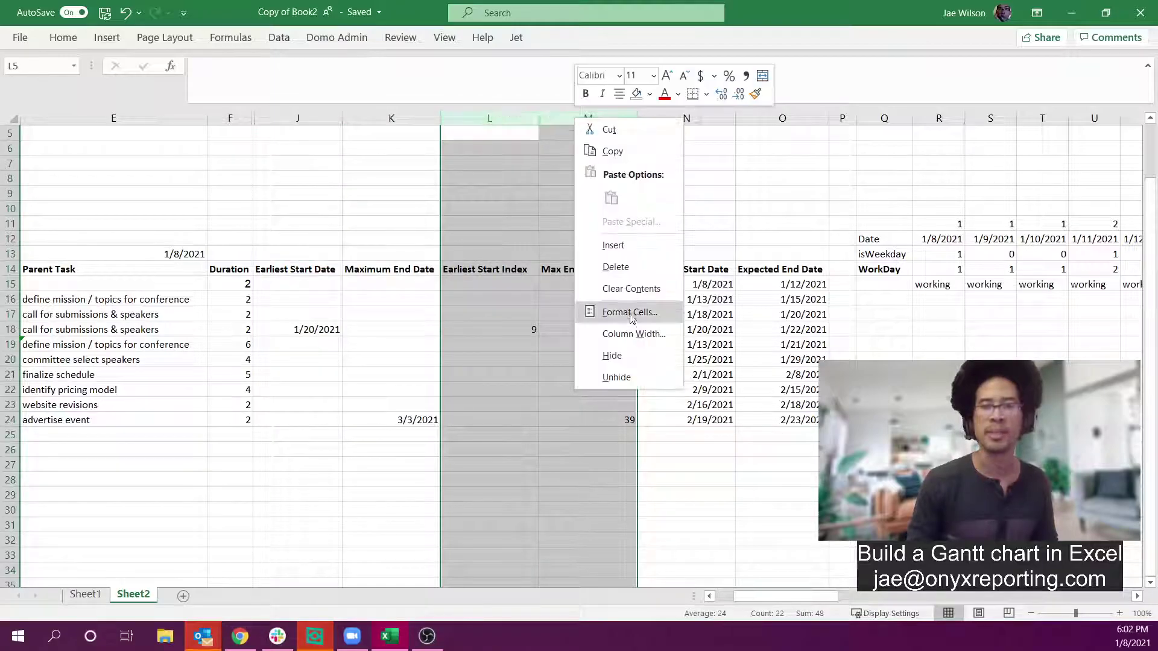
pyautogui.click(621, 354)
pyautogui.click(551, 481)
pyautogui.click(366, 405)
pyautogui.press('Left')
pyautogui.press('Left')
pyautogui.press('Left')
pyautogui.press('Left')
pyautogui.press('Right')
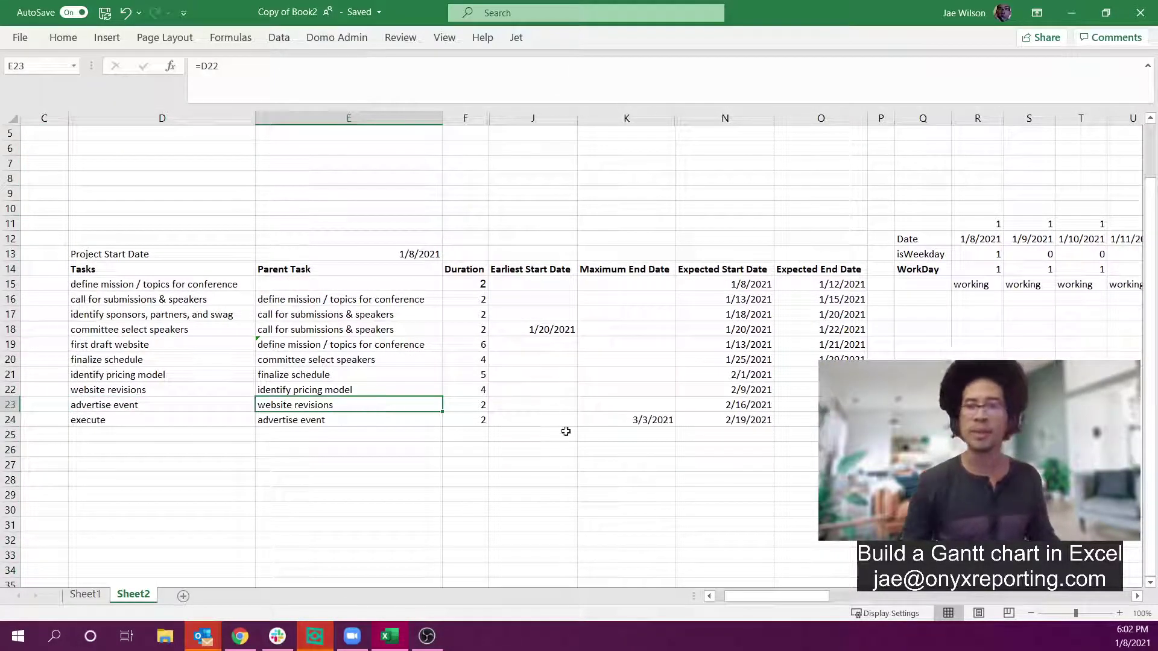
pyautogui.click(660, 421)
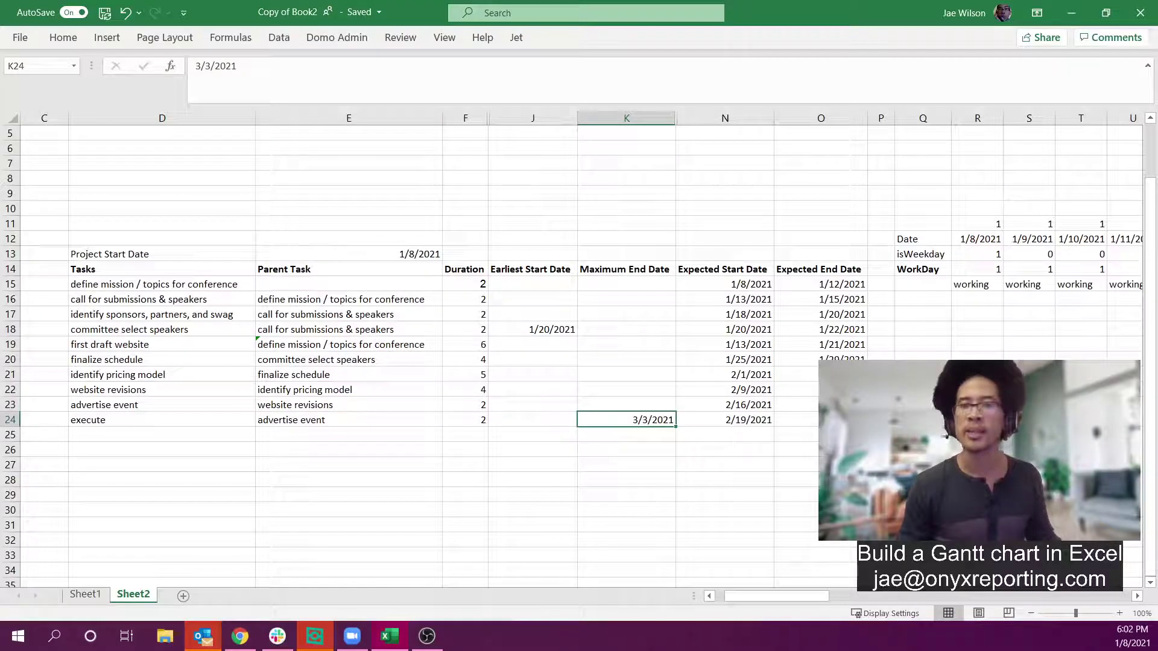
# Step: Insert a new column directly after Expected End Date and enter the heading isWarning in P14
pyautogui.rightClick(888, 117)
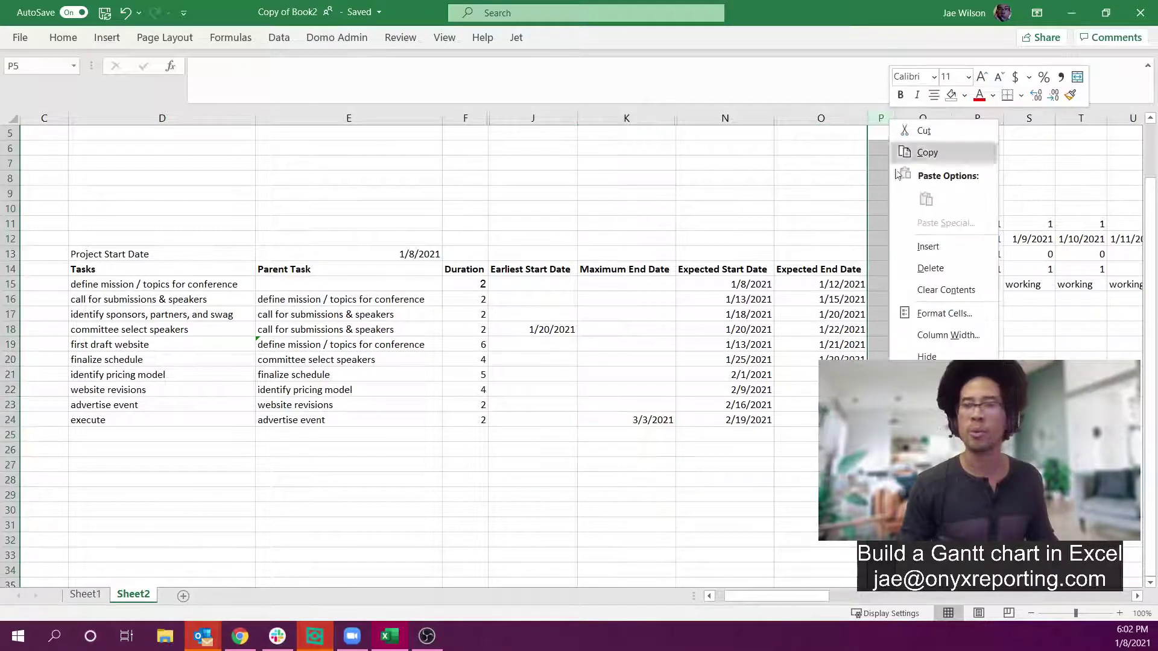
pyautogui.click(923, 244)
pyautogui.click(878, 269)
pyautogui.click(660, 419)
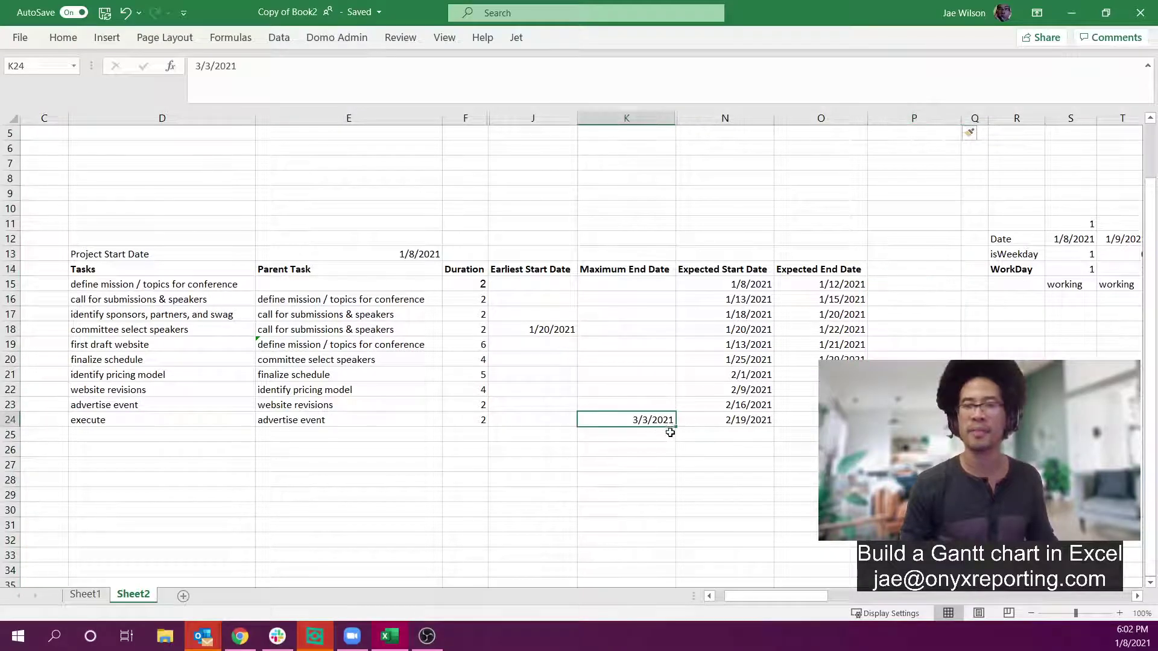
pyautogui.click(809, 417)
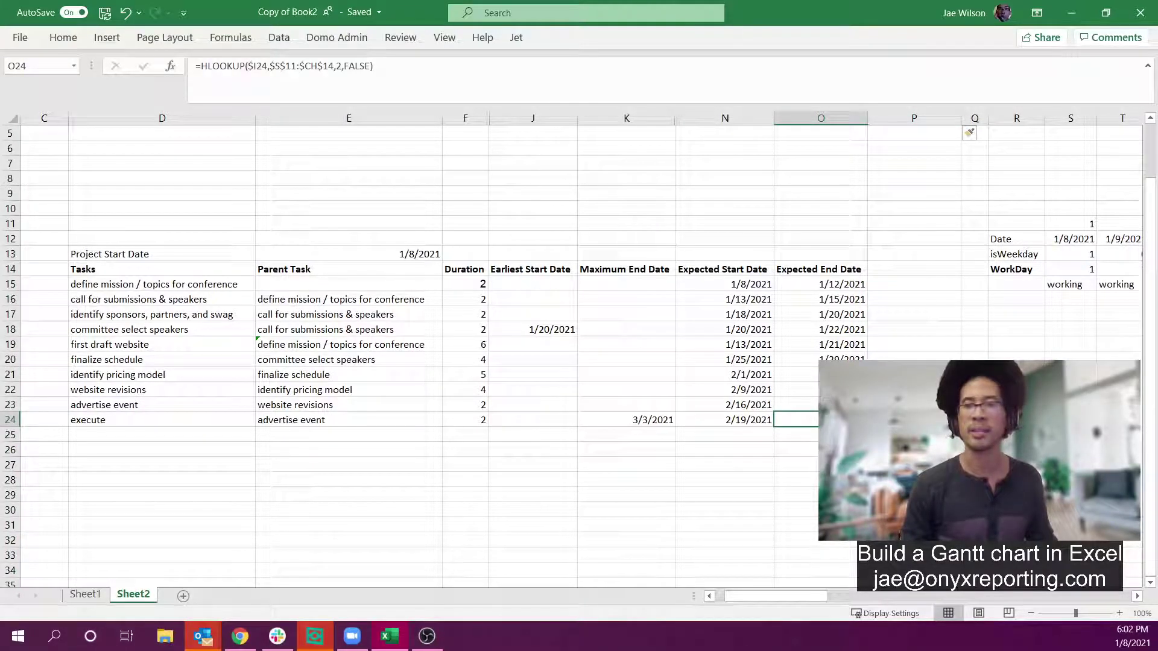
pyautogui.click(639, 422)
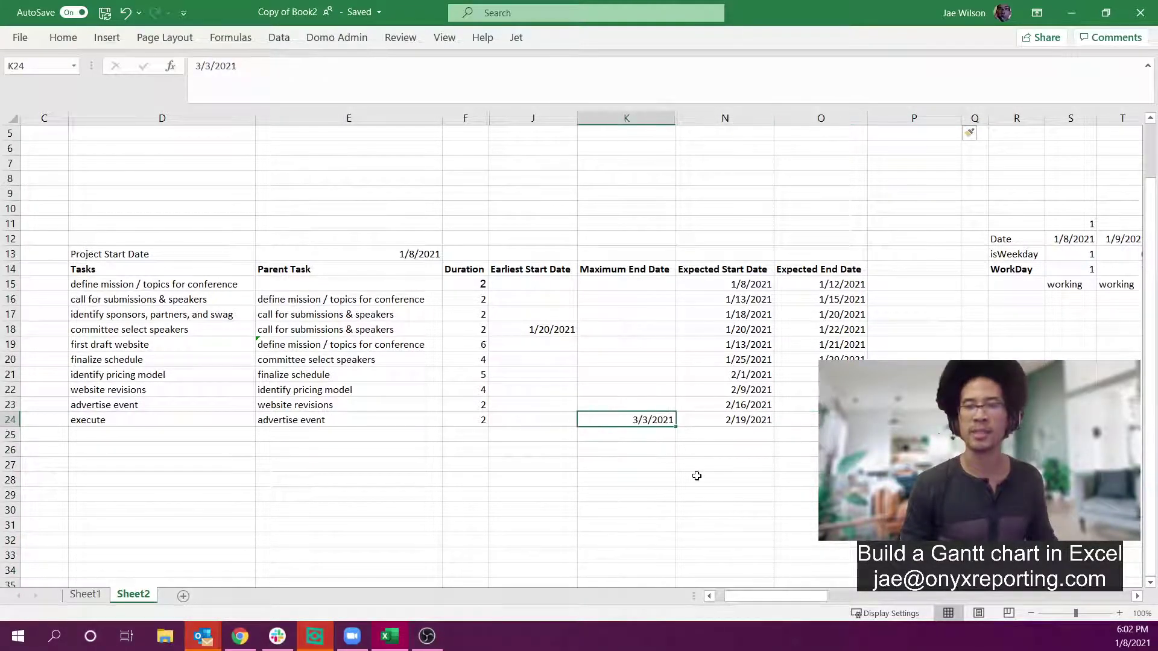
pyautogui.click(866, 294)
pyautogui.click(882, 269)
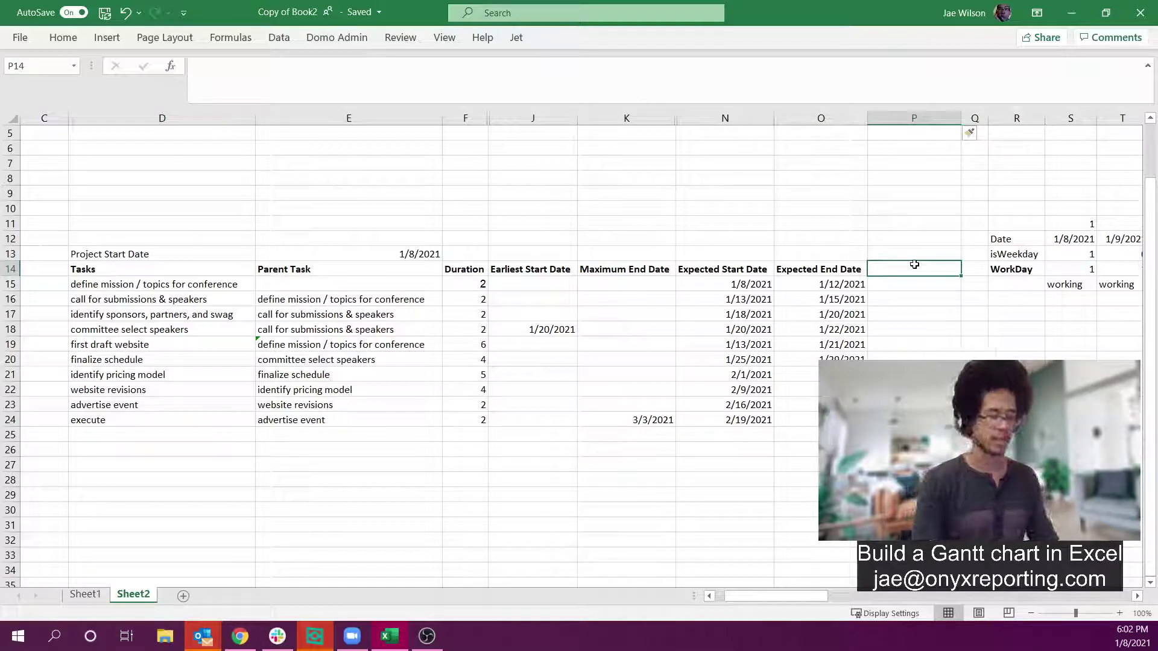
pyautogui.write('isWarning')
pyautogui.press('Return')
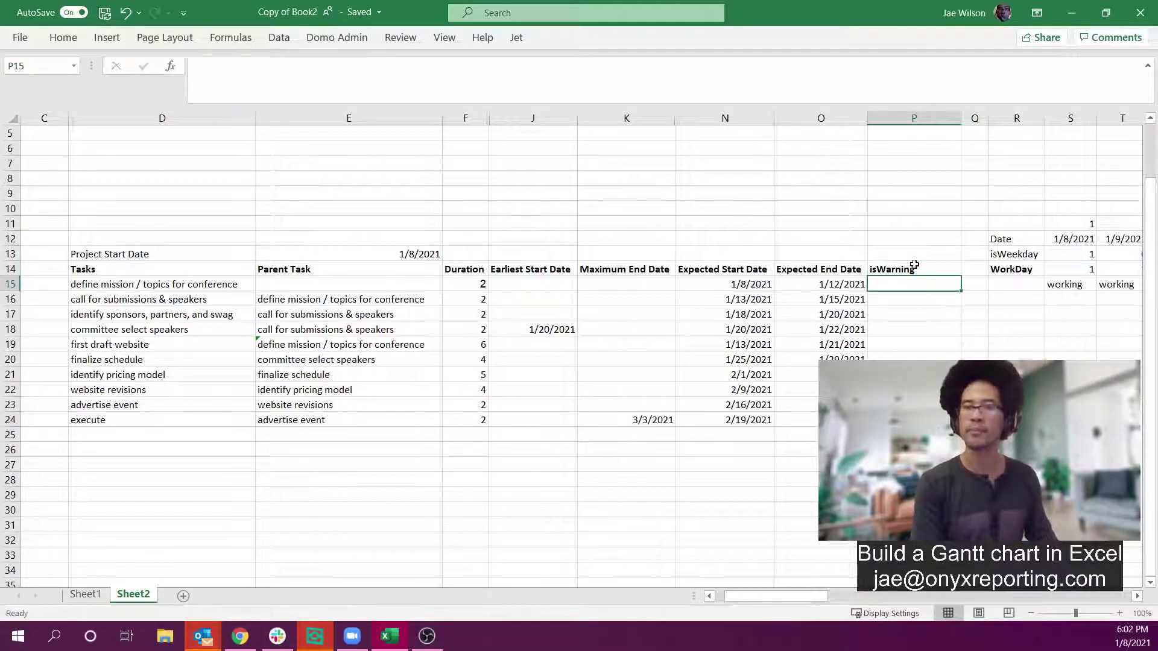
# Step: Enter the formula =IF(O24>K24, "warning", "") in P24 to compare the expected end date with the maximum end date
pyautogui.click(914, 420)
pyautogui.write('=if(')
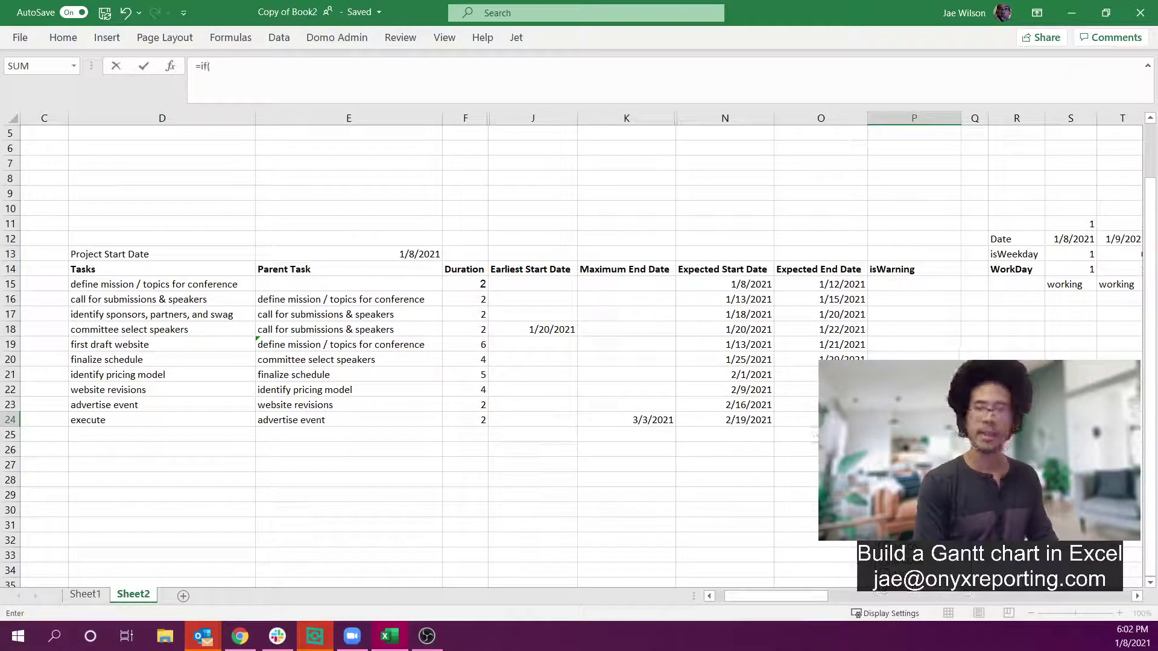
pyautogui.click(835, 421)
pyautogui.write('>')
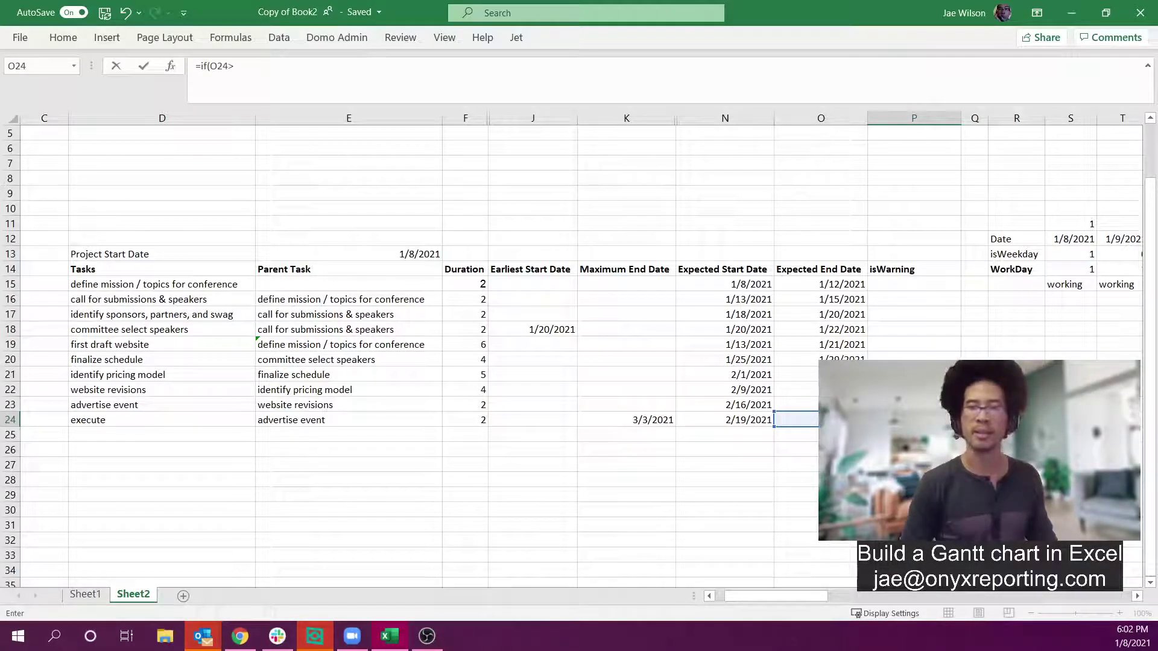
pyautogui.press('Left')
pyautogui.press('Left')
pyautogui.press('Left')
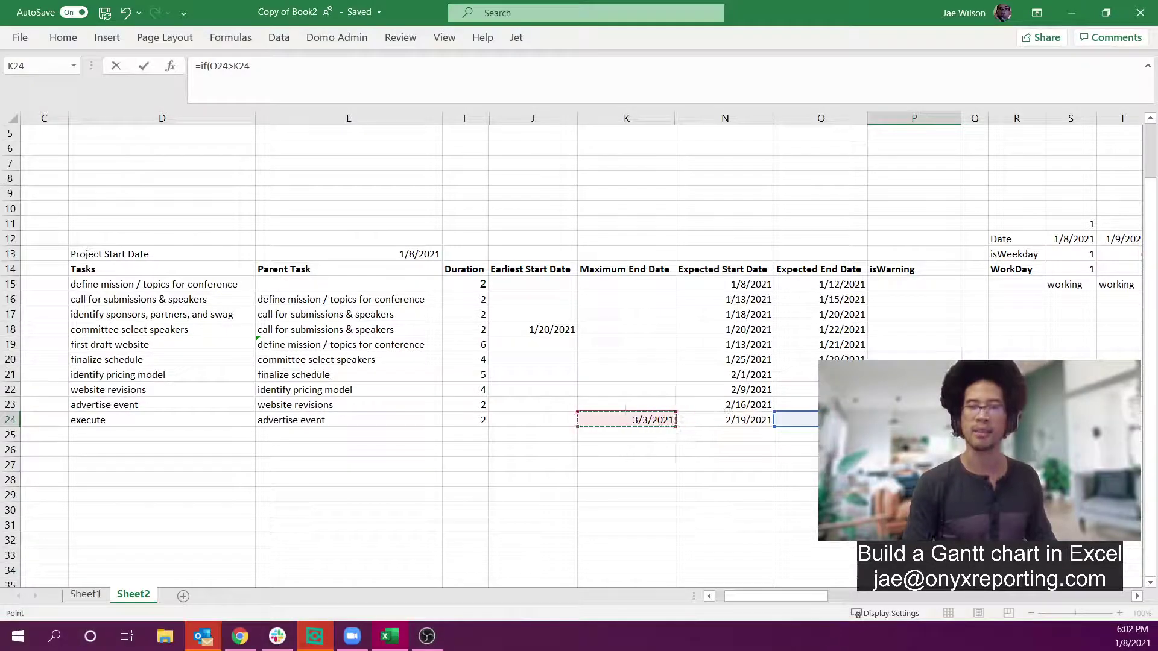
pyautogui.write(', "warning", "")')
pyautogui.press('Return')
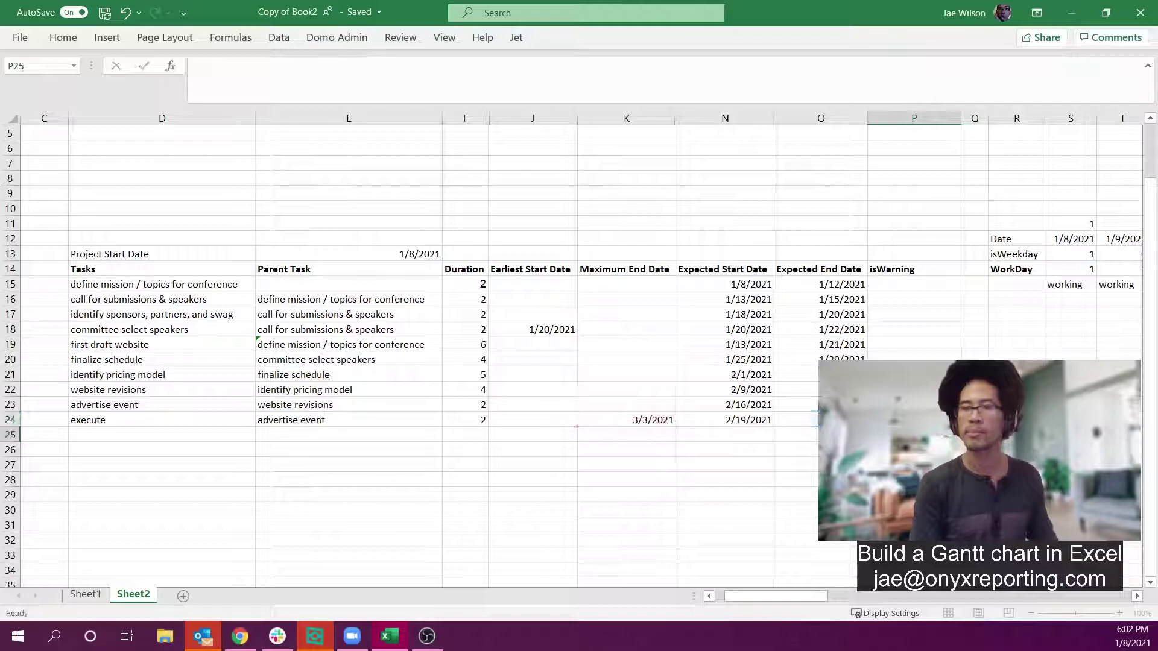
# Step: Copy the warning formula from P24 up to P15 so every task row has it
pyautogui.press('Up')
pyautogui.hotkey('ctrl', 'c')
pyautogui.hotkey('shift', 'Up')
pyautogui.hotkey('shift', 'Up')
pyautogui.hotkey('shift', 'Up')
pyautogui.hotkey('shift', 'Up')
pyautogui.hotkey('shift', 'Up')
pyautogui.hotkey('shift', 'Up')
pyautogui.hotkey('shift', 'Up')
pyautogui.hotkey('shift', 'Up')
pyautogui.hotkey('shift', 'Up')
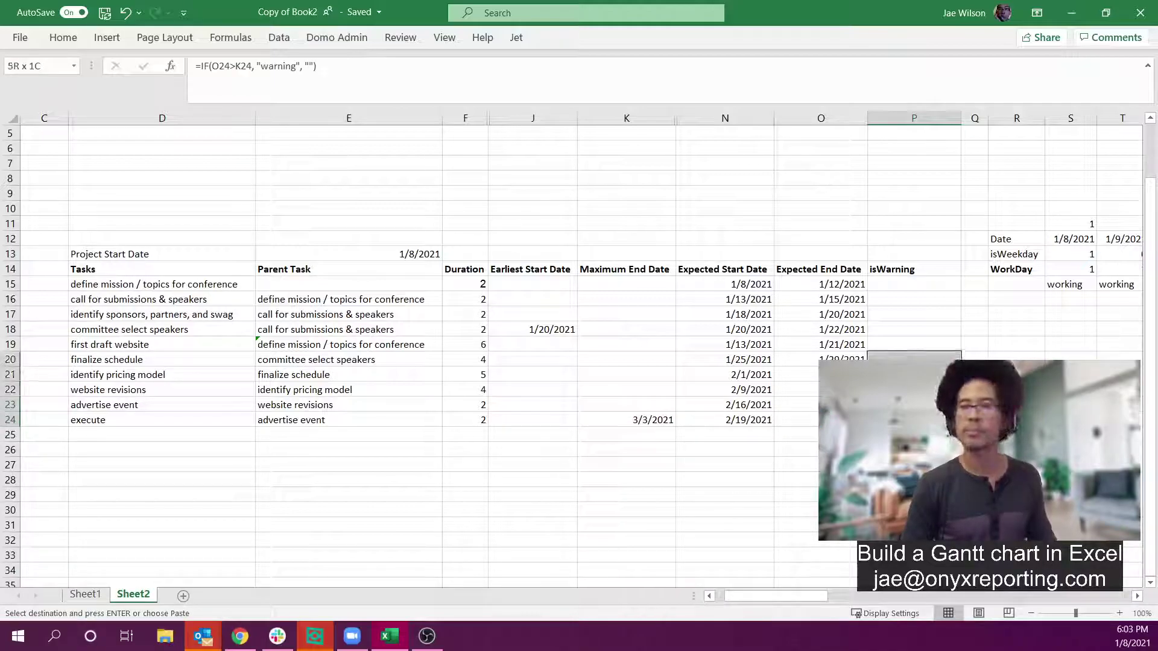
pyautogui.hotkey('ctrl', 'v')
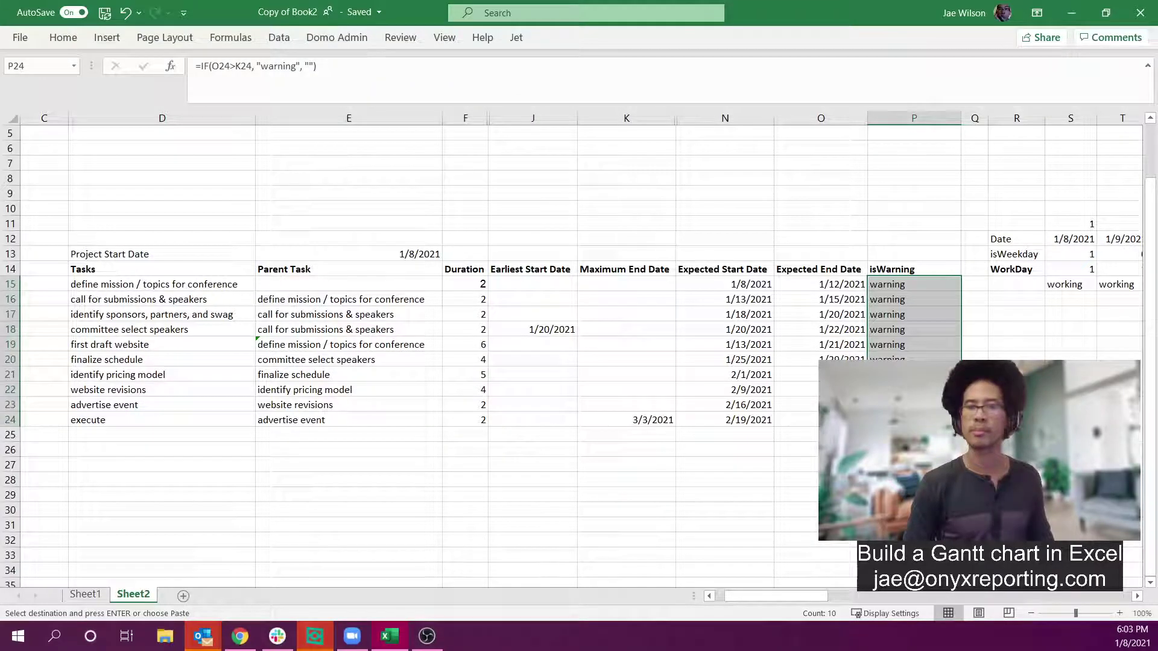
# Step: Extend the P24 formula to =IF(AND(K24<> "", O24>K24), "warning", "") so blank maximum end dates are ignored
pyautogui.press('Down')
pyautogui.press('Up')
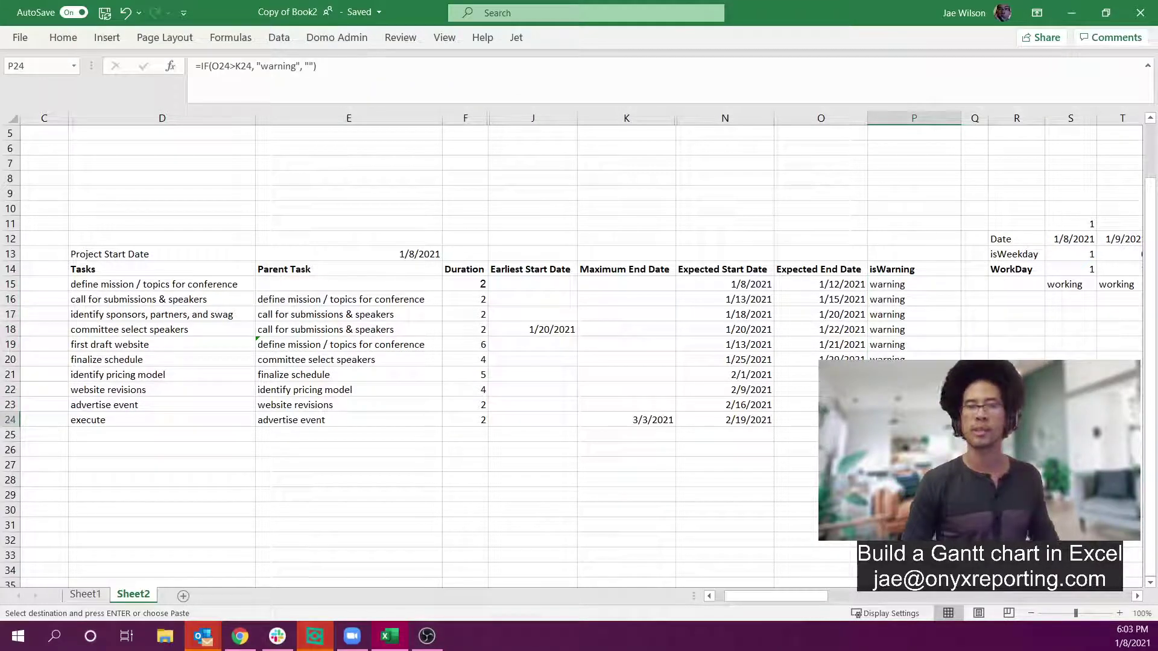
pyautogui.click(212, 67)
pyautogui.write('AND')
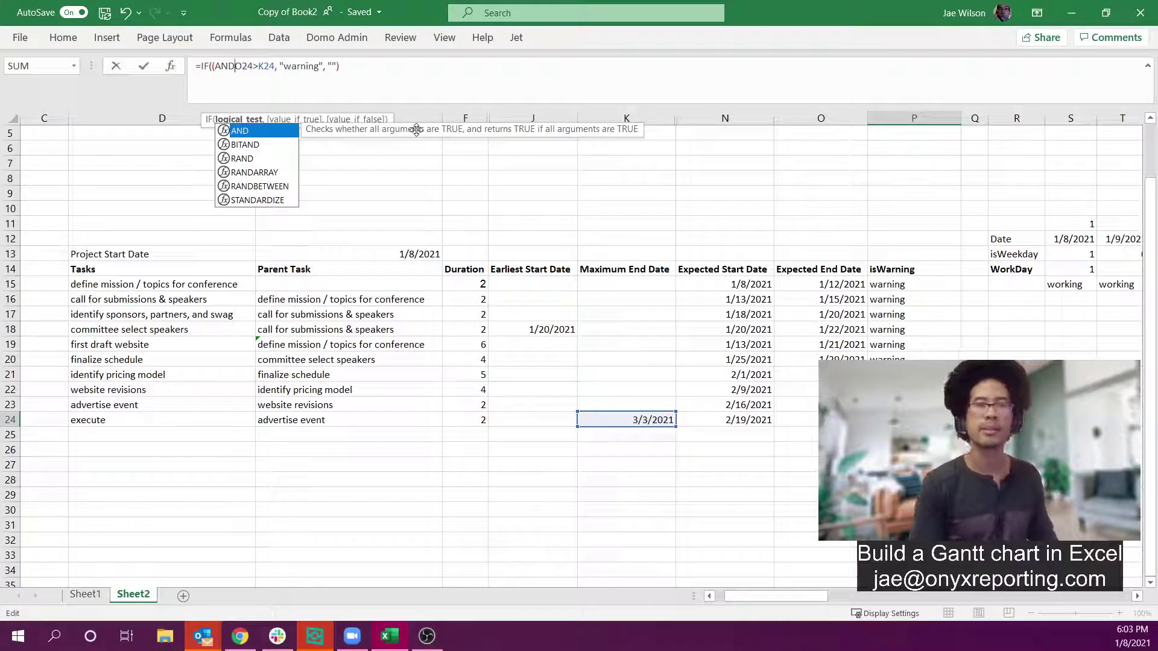
pyautogui.click(611, 423)
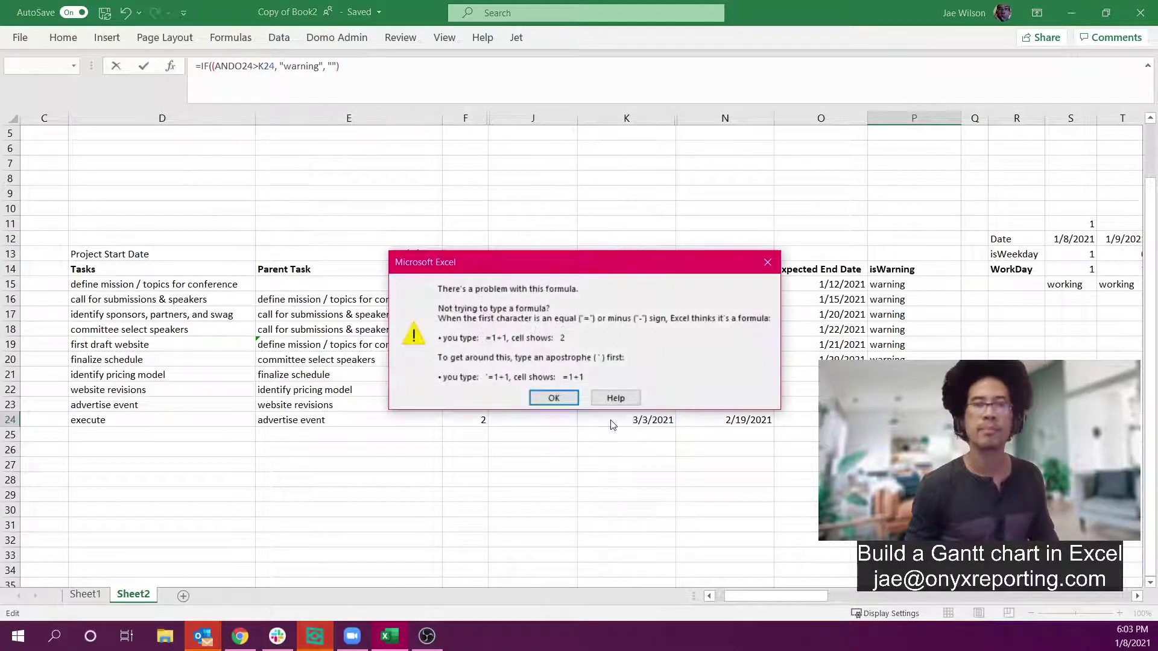
pyautogui.click(554, 399)
pyautogui.click(239, 67)
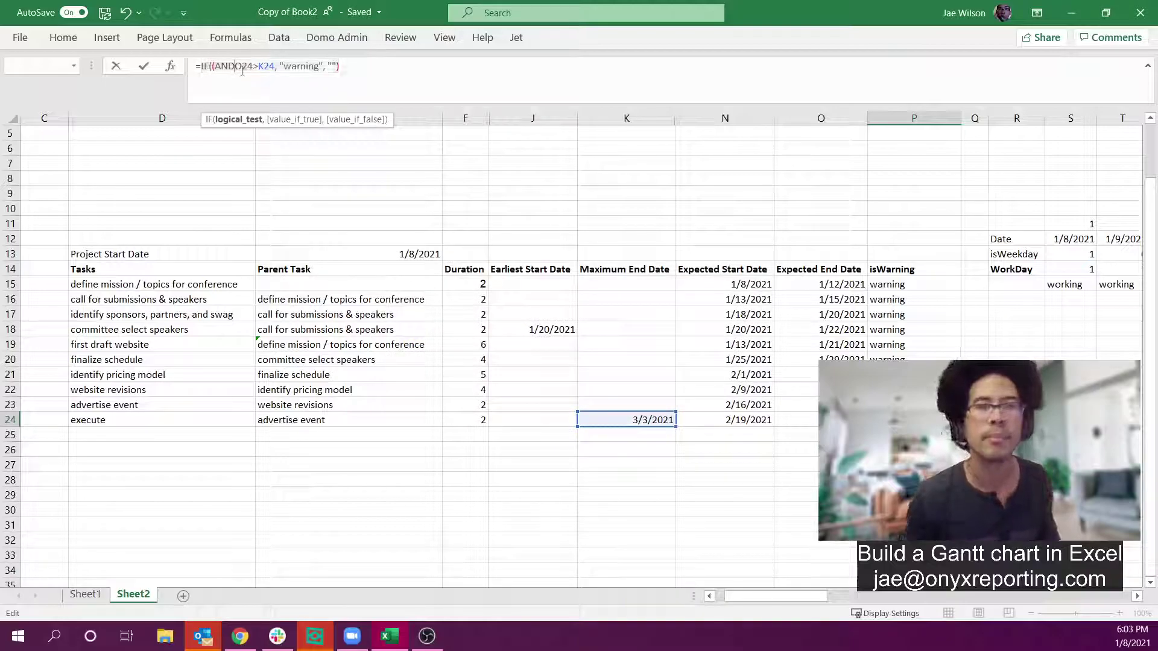
pyautogui.write('(')
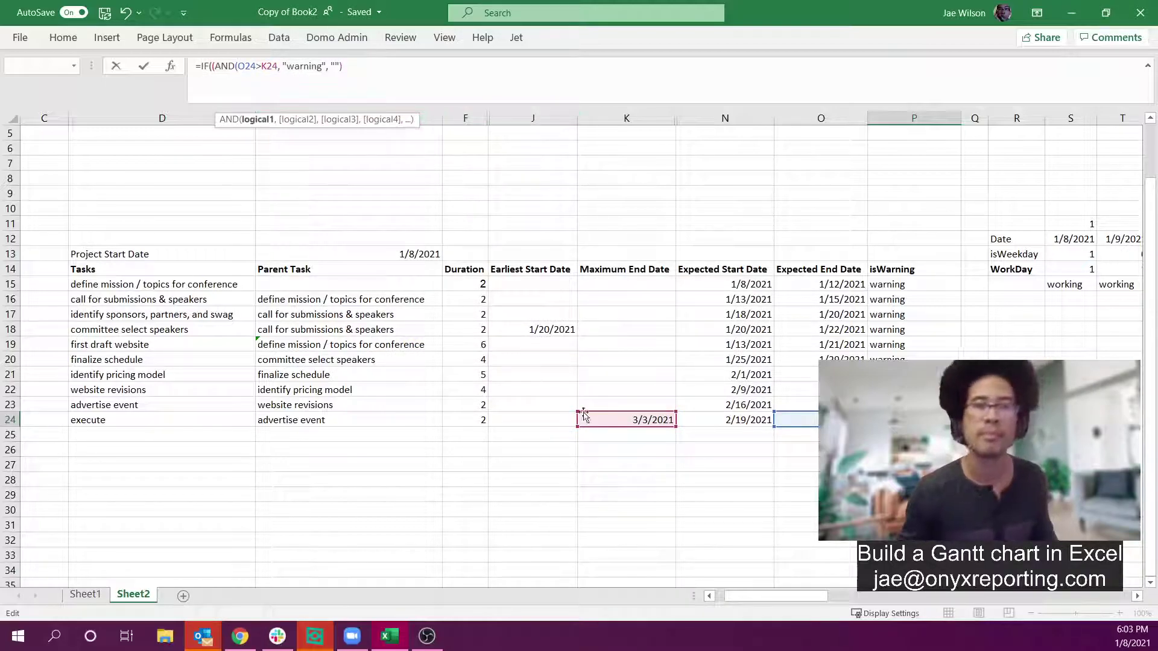
pyautogui.click(633, 419)
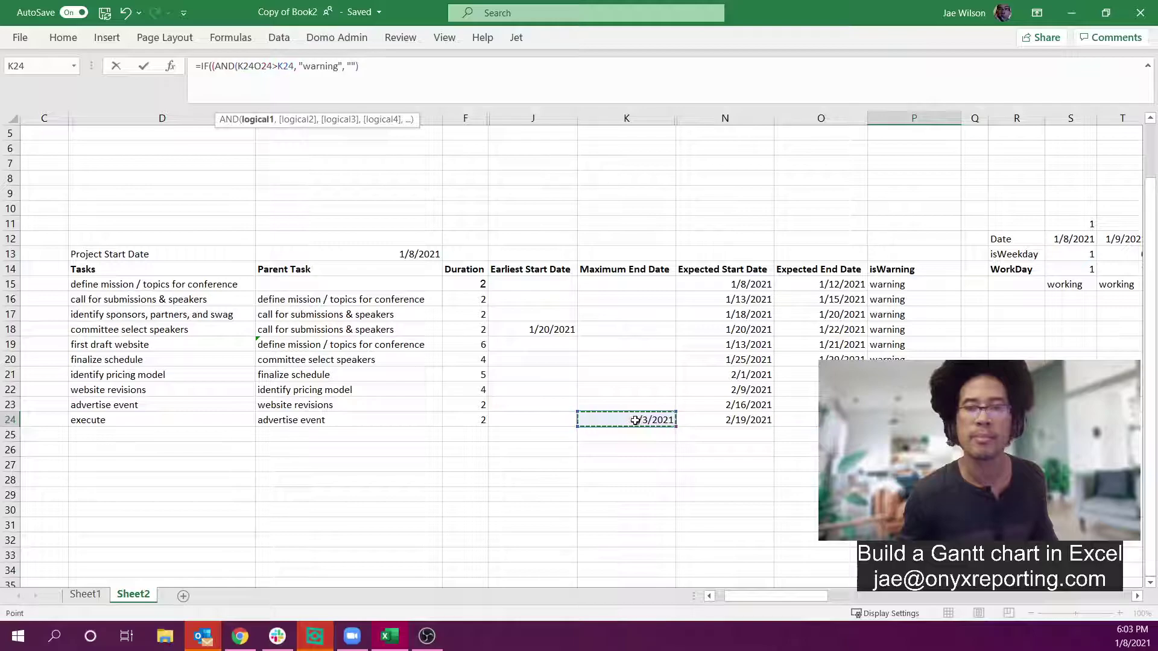
pyautogui.write('<> ""')
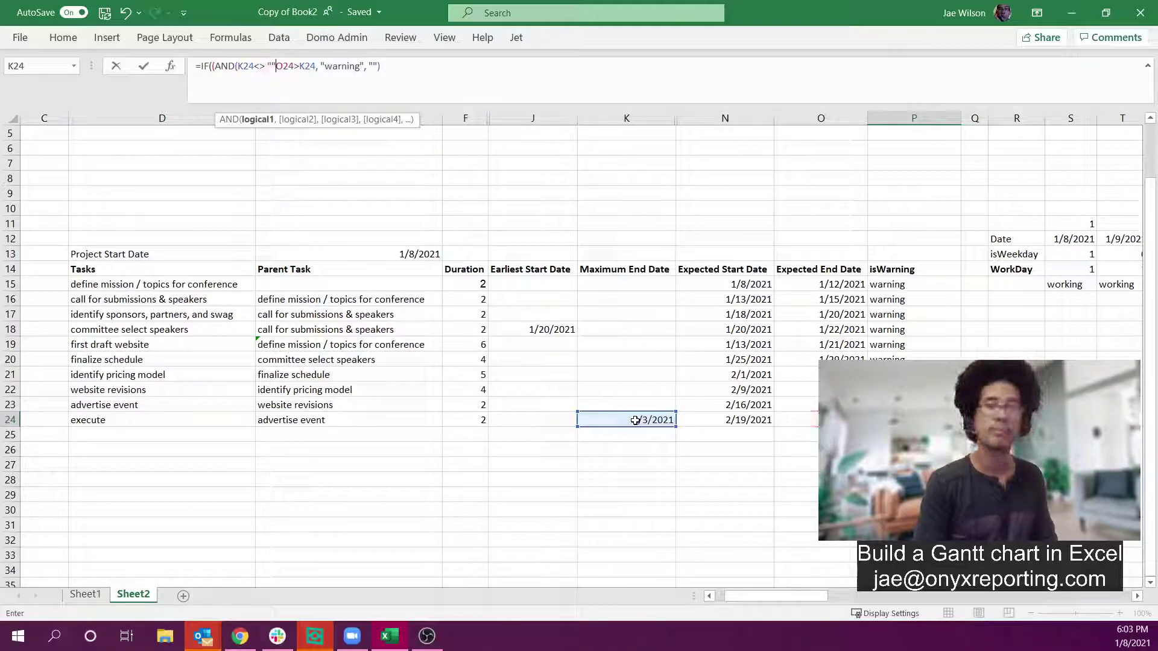
pyautogui.write(', O24>K24')
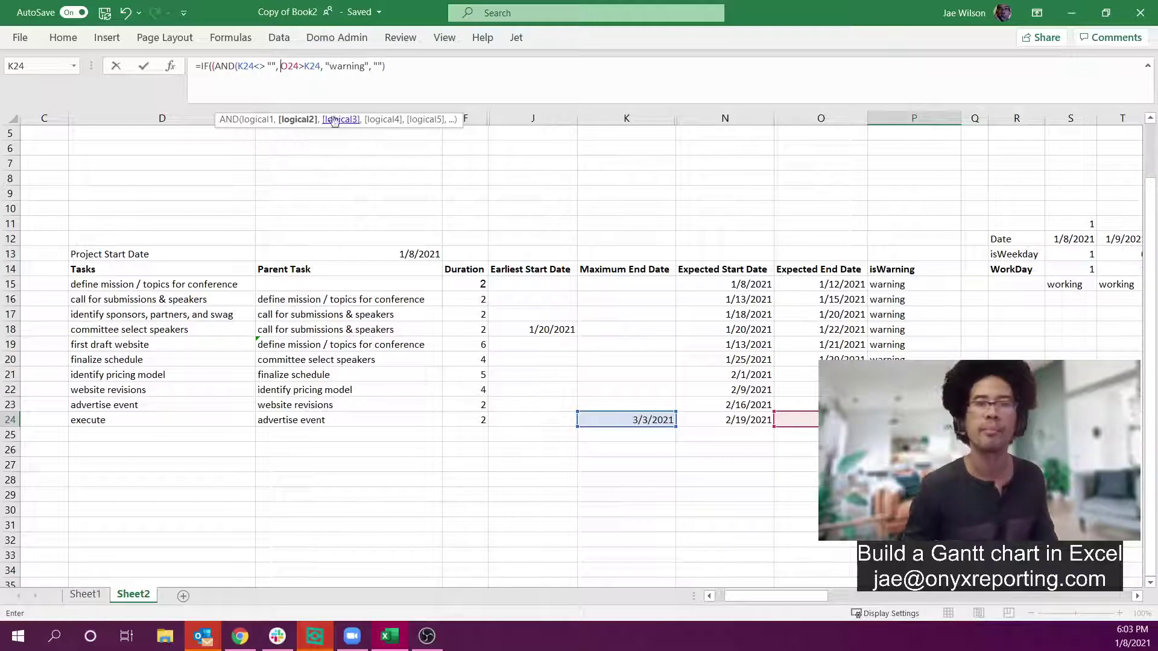
pyautogui.write(')')
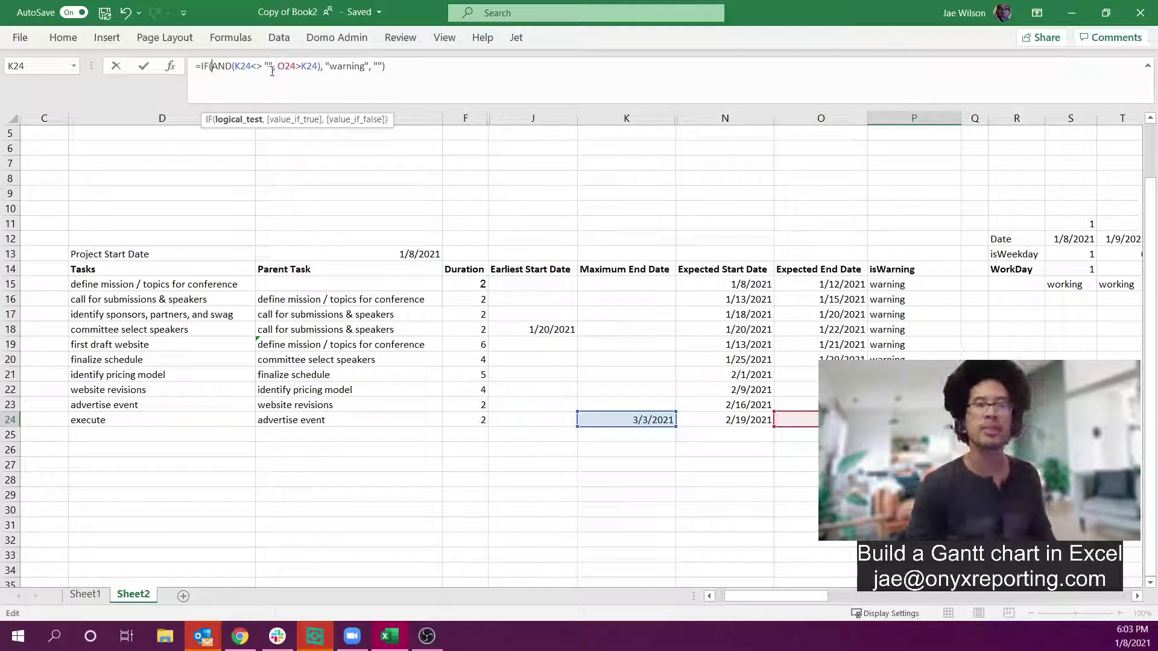
pyautogui.hotkey('ctrl', 'Return')
# Step: Copy the revised AND-based warning formula from P24 over the range P15:P24
pyautogui.hotkey('ctrl', 'c')
pyautogui.hotkey('shift', 'Up')
pyautogui.hotkey('shift', 'Up')
pyautogui.hotkey('shift', 'Up')
pyautogui.hotkey('shift', 'Up')
pyautogui.hotkey('shift', 'Up')
pyautogui.hotkey('shift', 'Up')
pyautogui.hotkey('shift', 'Up')
pyautogui.hotkey('shift', 'Up')
pyautogui.hotkey('shift', 'Up')
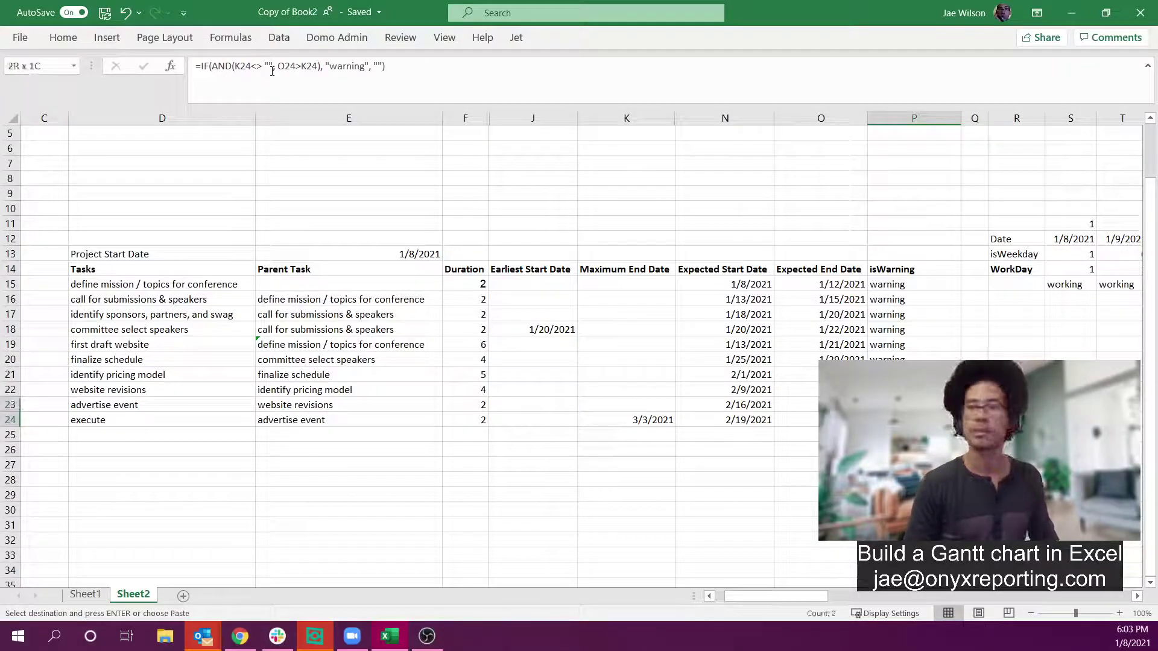
pyautogui.hotkey('ctrl', 'v')
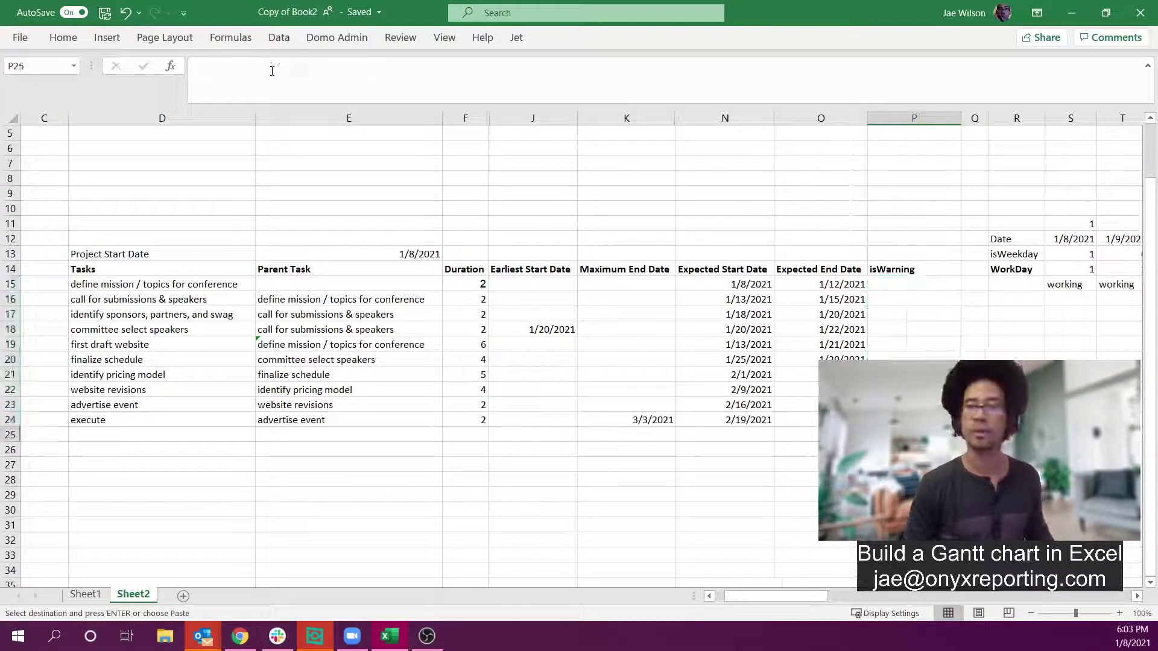
# Step: Test the warning by setting the call for submissions & speakers duration in F16 to 15 and checking row 24's dates
pyautogui.click(812, 420)
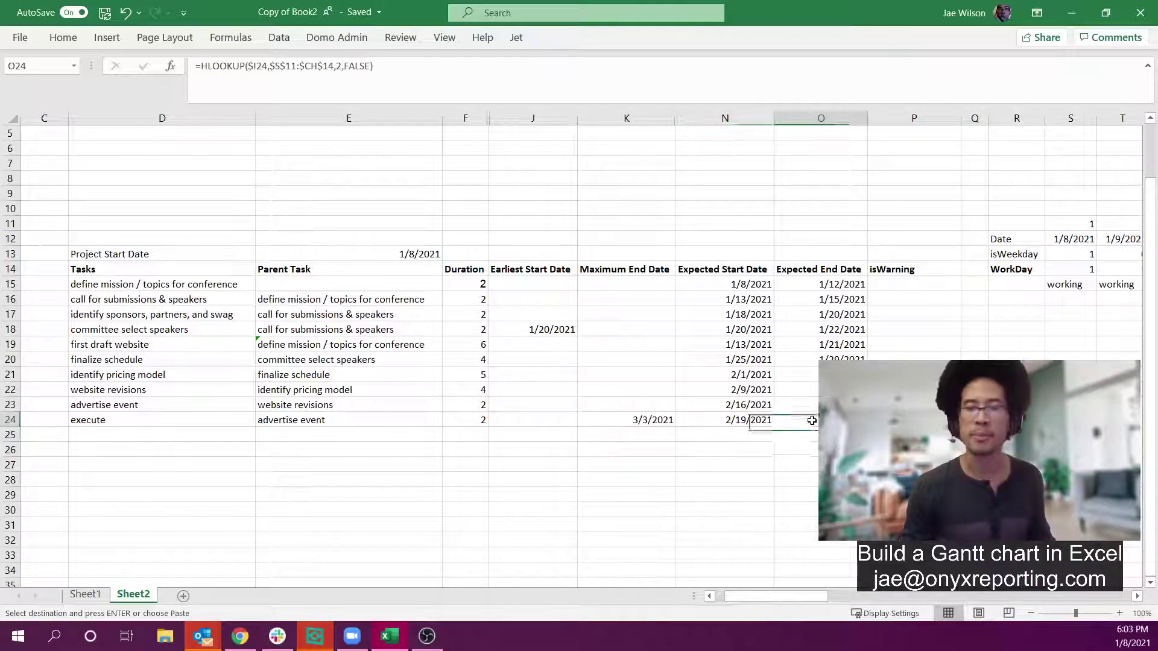
pyautogui.click(667, 420)
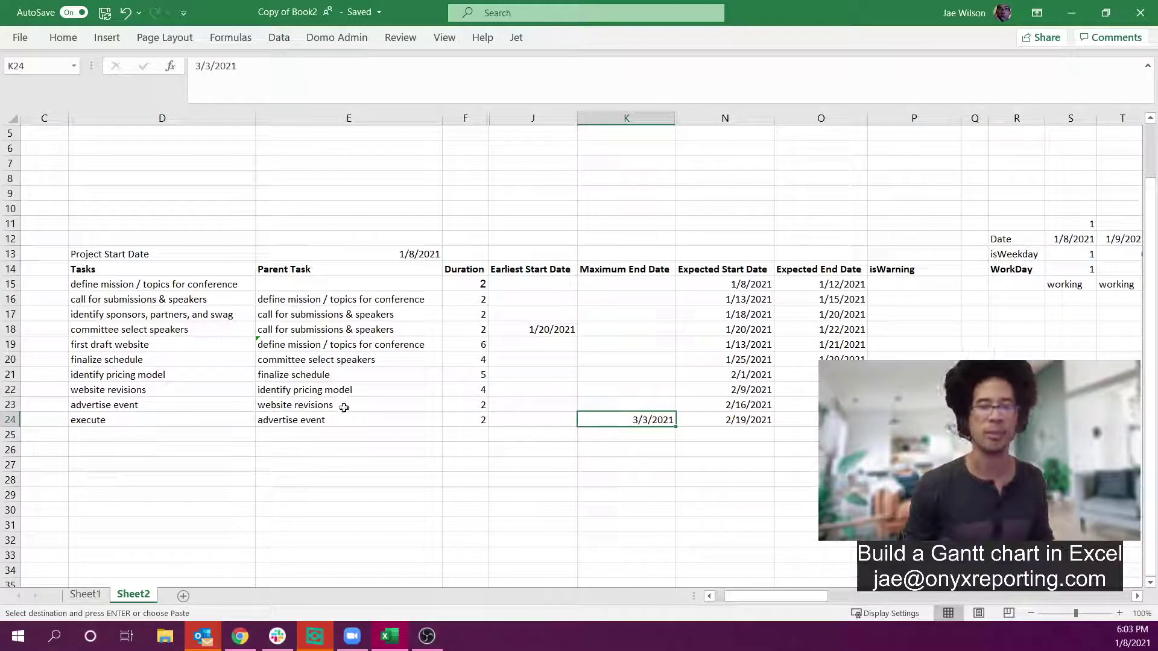
pyautogui.click(479, 407)
pyautogui.click(466, 338)
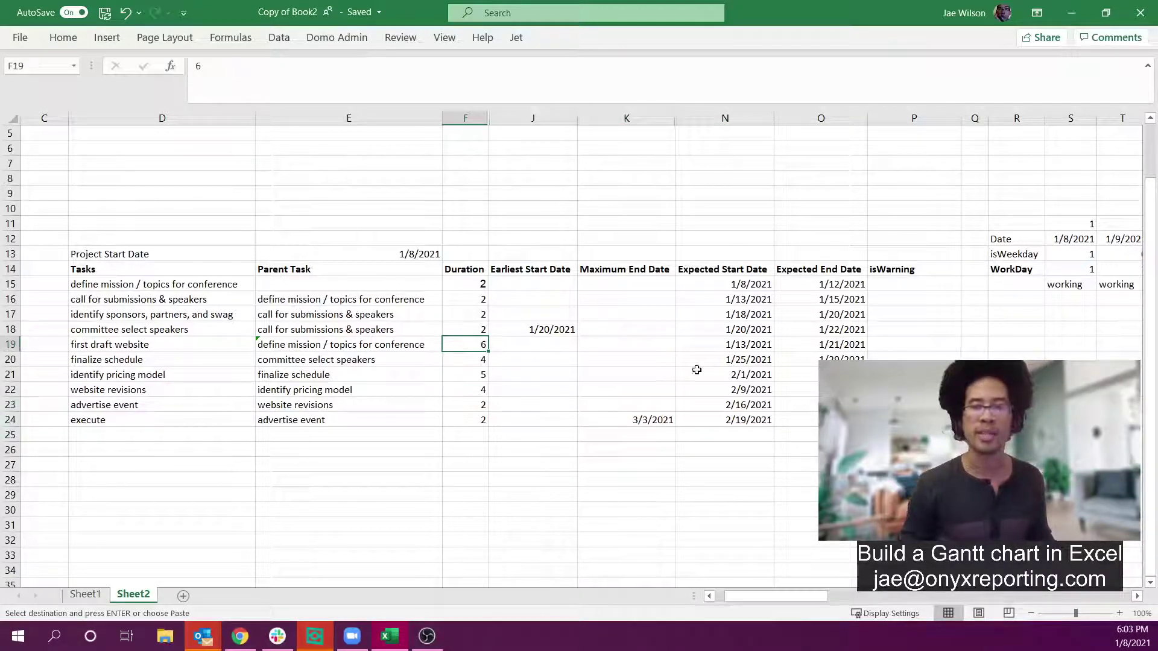
pyautogui.press('Up')
pyautogui.press('Up')
pyautogui.press('Up')
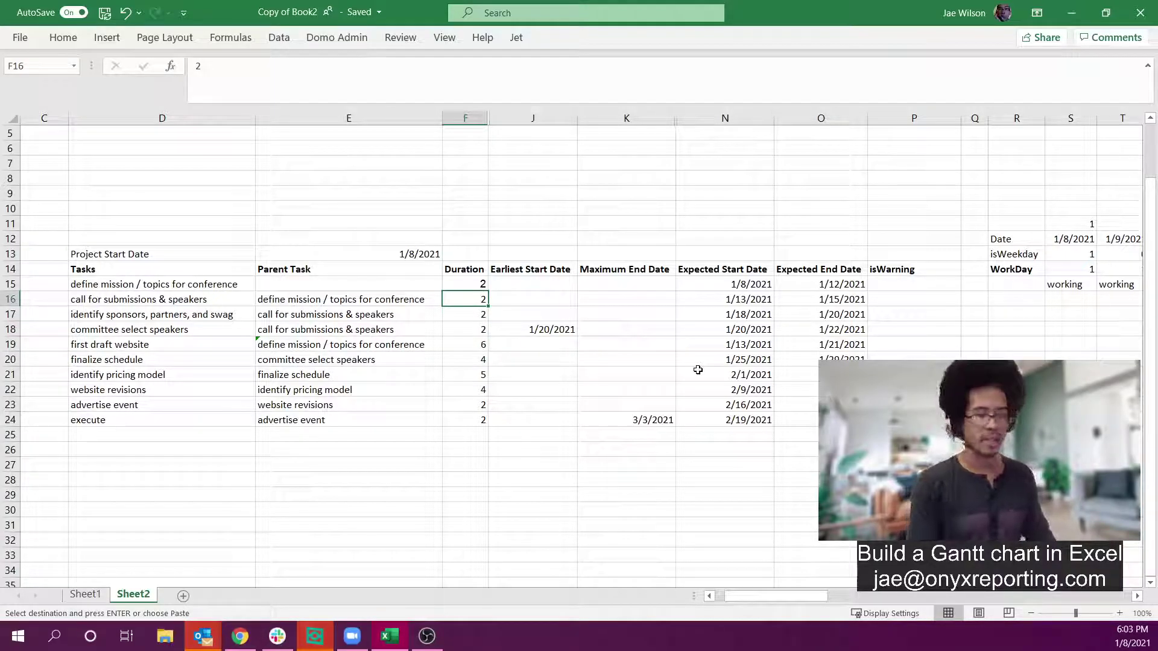
pyautogui.write('15')
pyautogui.press('Return')
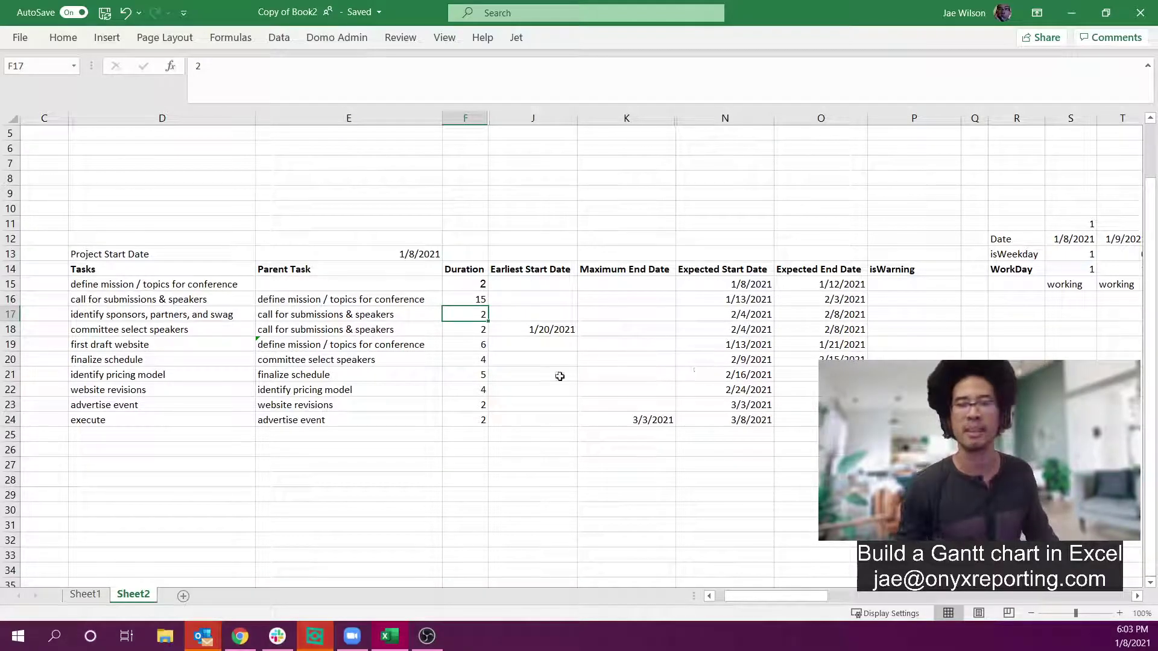
pyautogui.moveTo(633, 405); pyautogui.dragTo(651, 422)
pyautogui.click(652, 423)
pyautogui.moveTo(893, 421); pyautogui.dragTo(634, 420)
# Step: Try durations of 5, 8, 9, 10 and 13 in F16 to see how the expected dates shift
pyautogui.click(454, 300)
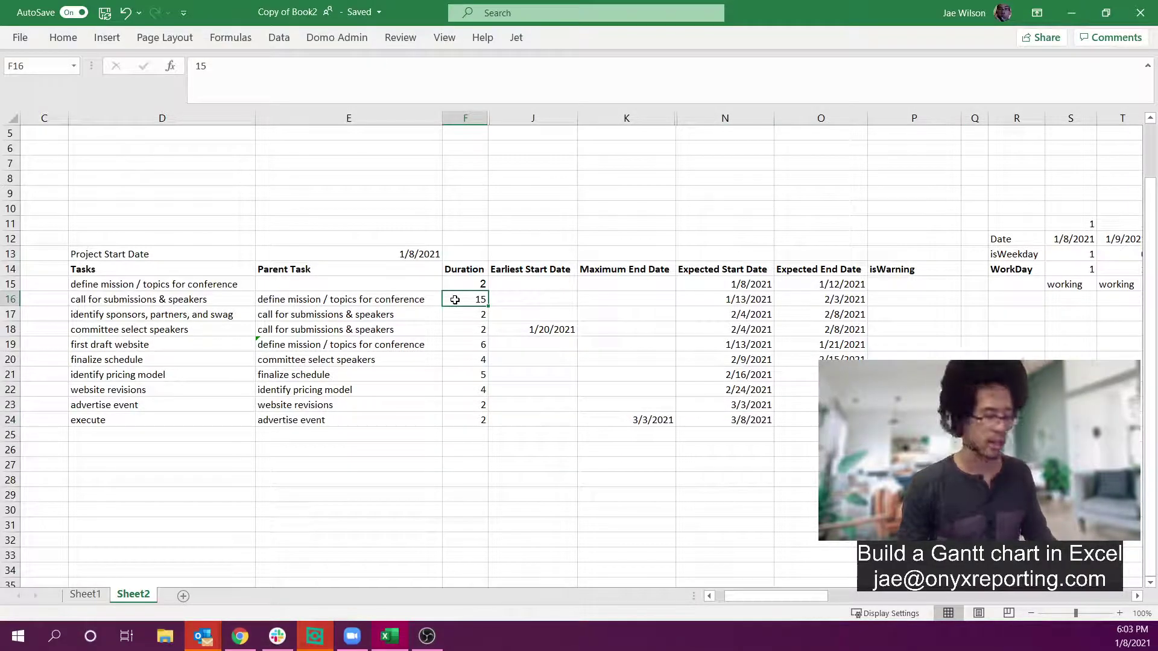
pyautogui.write('5')
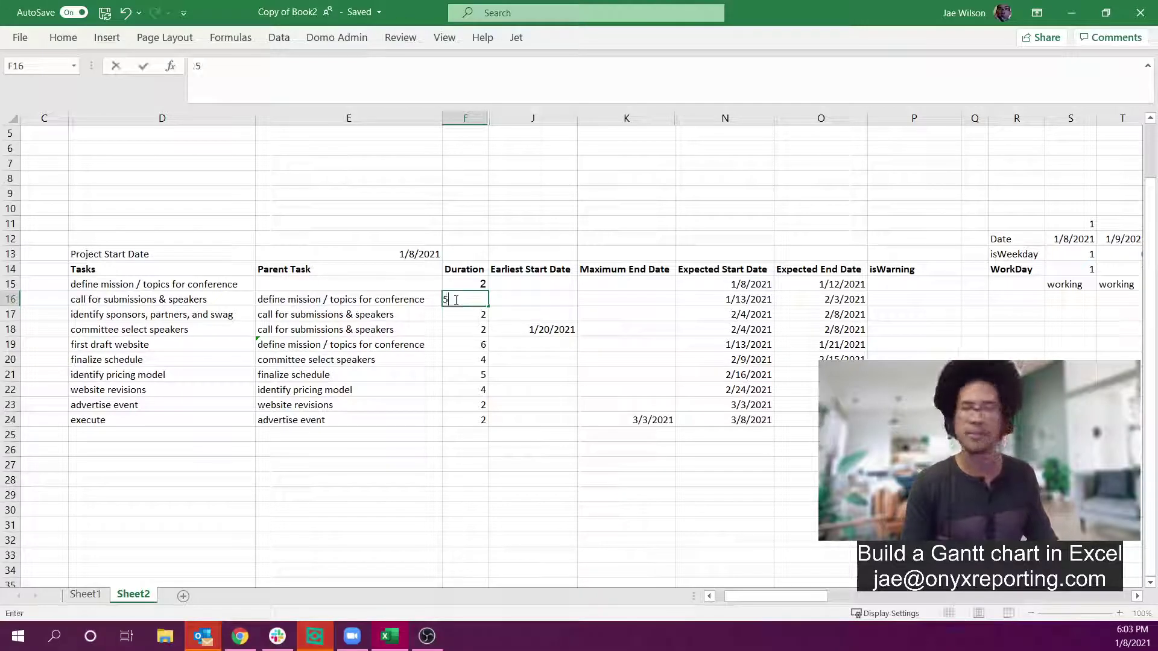
pyautogui.hotkey('ctrl', 'Return')
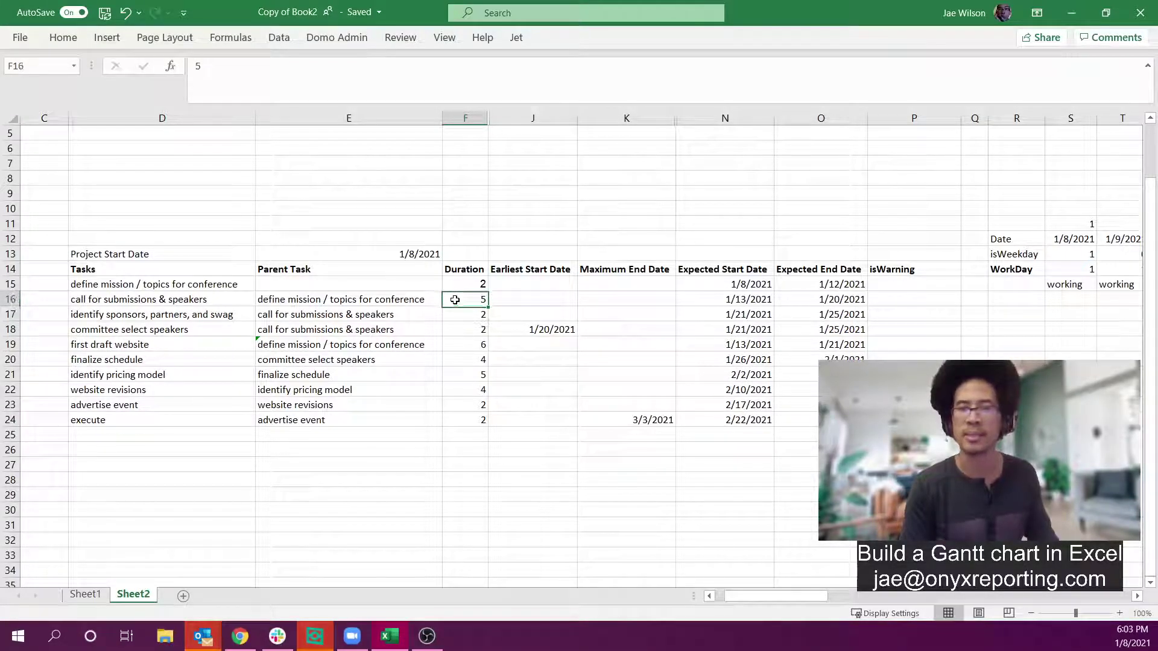
pyautogui.write('8')
pyautogui.press('Up')
pyautogui.click(455, 300)
pyautogui.write('9')
pyautogui.hotkey('ctrl', 'Return')
pyautogui.write('10')
pyautogui.press('Return')
pyautogui.press('Up')
pyautogui.write('13')
pyautogui.press('Return')
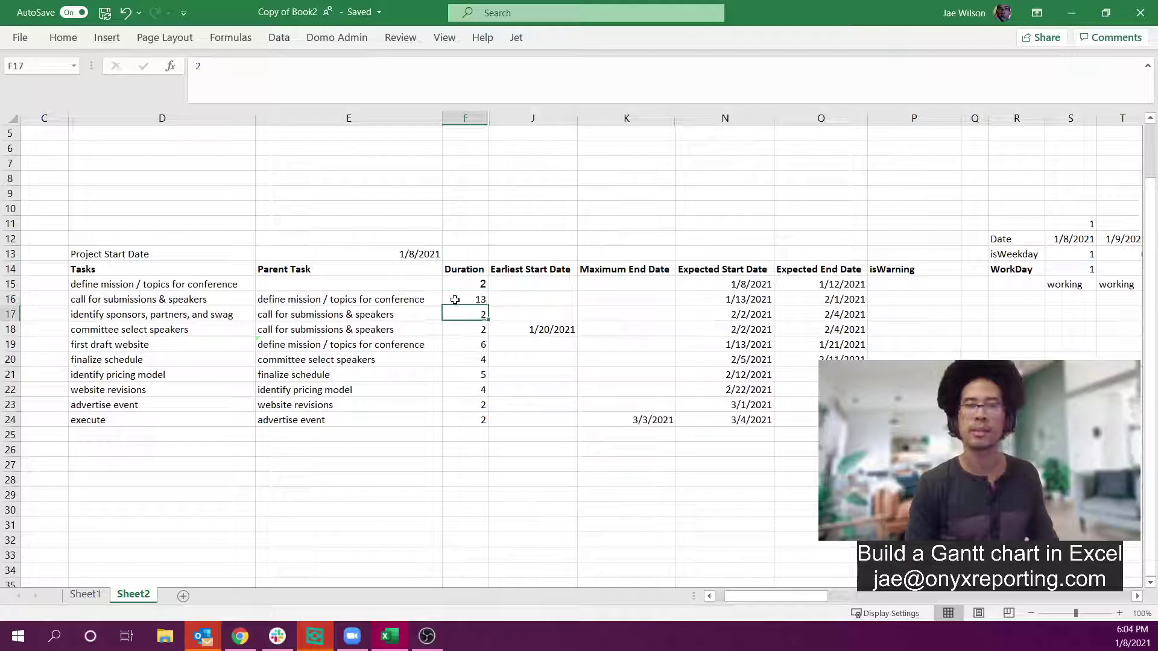
# Step: Lower the call for submissions & speakers duration in F16 through 12 and 11 to 10, and select D16:F16
pyautogui.press('Up')
pyautogui.write('12')
pyautogui.press('Return')
pyautogui.press('Up')
pyautogui.write('11')
pyautogui.press('Return')
pyautogui.press('Up')
pyautogui.write('10')
pyautogui.press('Return')
pyautogui.press('Up')
pyautogui.hotkey('shift', 'Left')
pyautogui.hotkey('shift', 'Left')
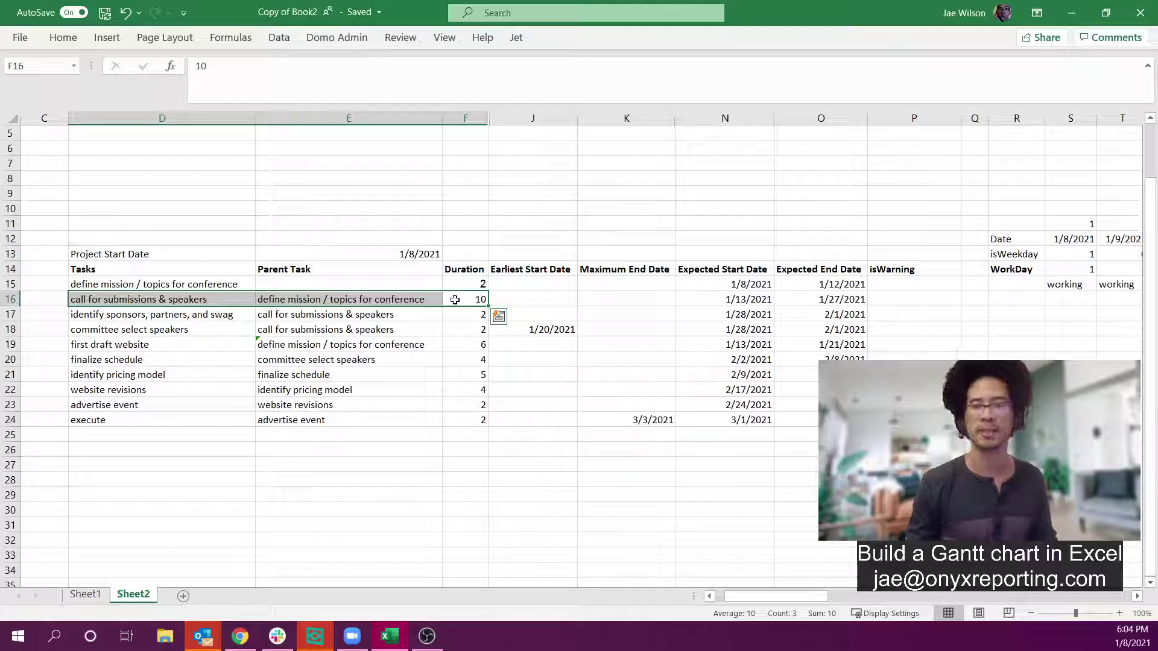
# Step: Set the earliest start date of the committee select speakers task in J18 to 1/19/2021
pyautogui.moveTo(660, 420); pyautogui.dragTo(845, 420)
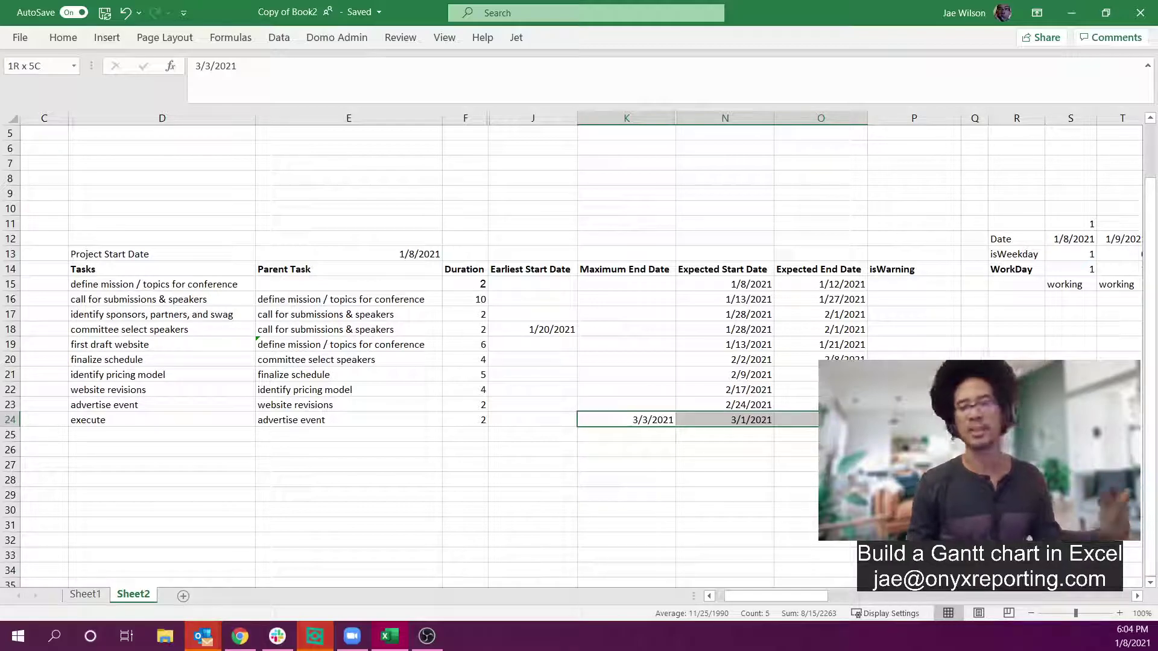
pyautogui.click(556, 333)
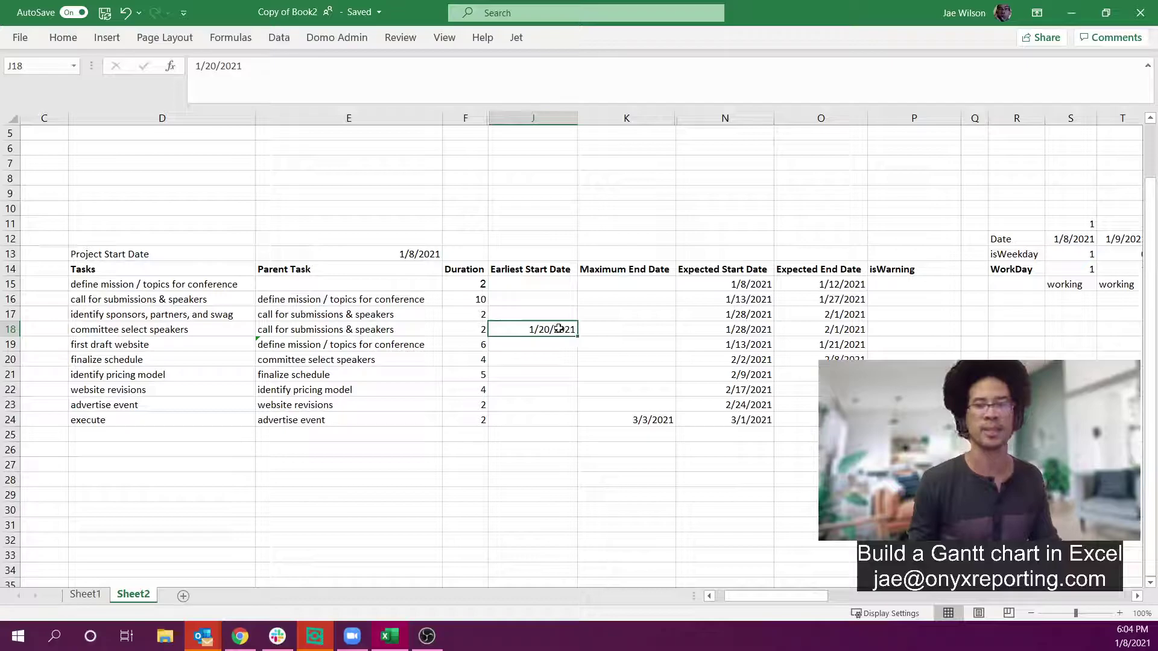
pyautogui.moveTo(560, 328); pyautogui.dragTo(121, 329)
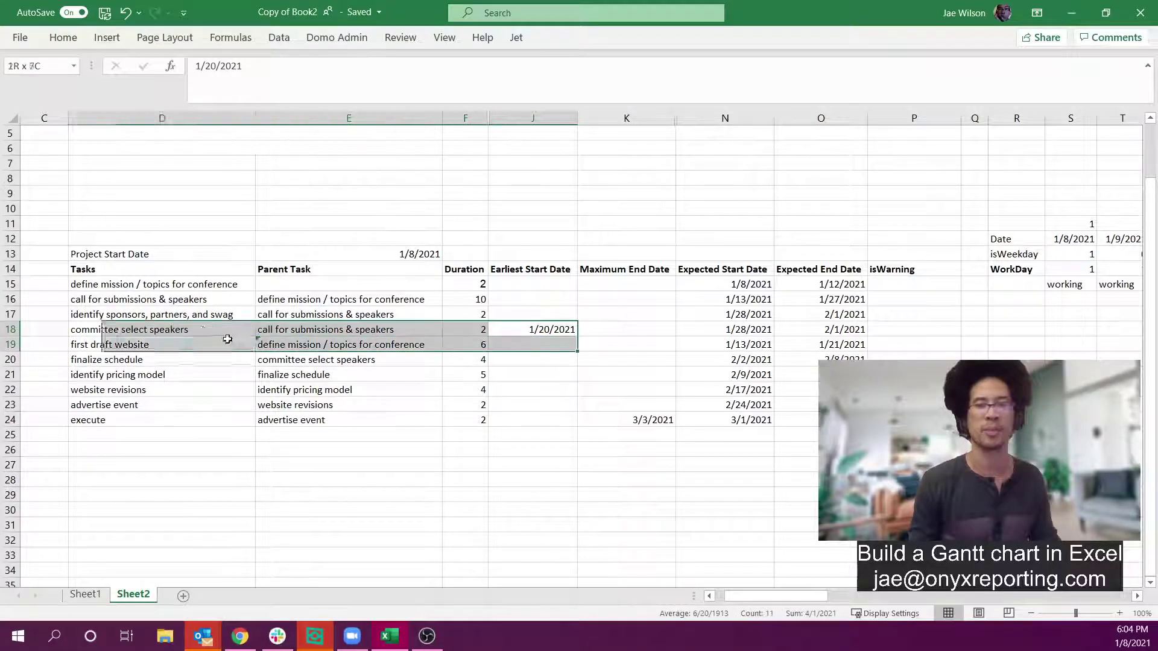
pyautogui.click(533, 334)
pyautogui.write('1/19/2021')
pyautogui.press('Return')
pyautogui.press('Up')
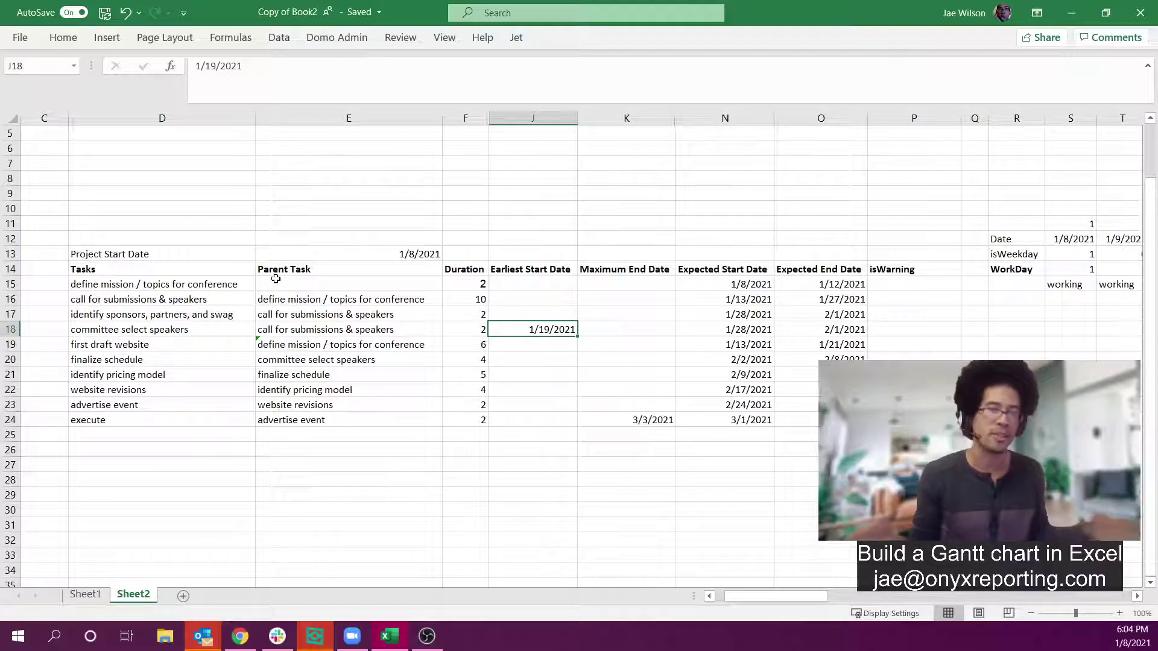
# Step: Review the warning formula in P17 and highlight the task table from the Tasks header through the expected start dates, D14:N24
pyautogui.moveTo(82, 269); pyautogui.dragTo(785, 417)
pyautogui.click(898, 316)
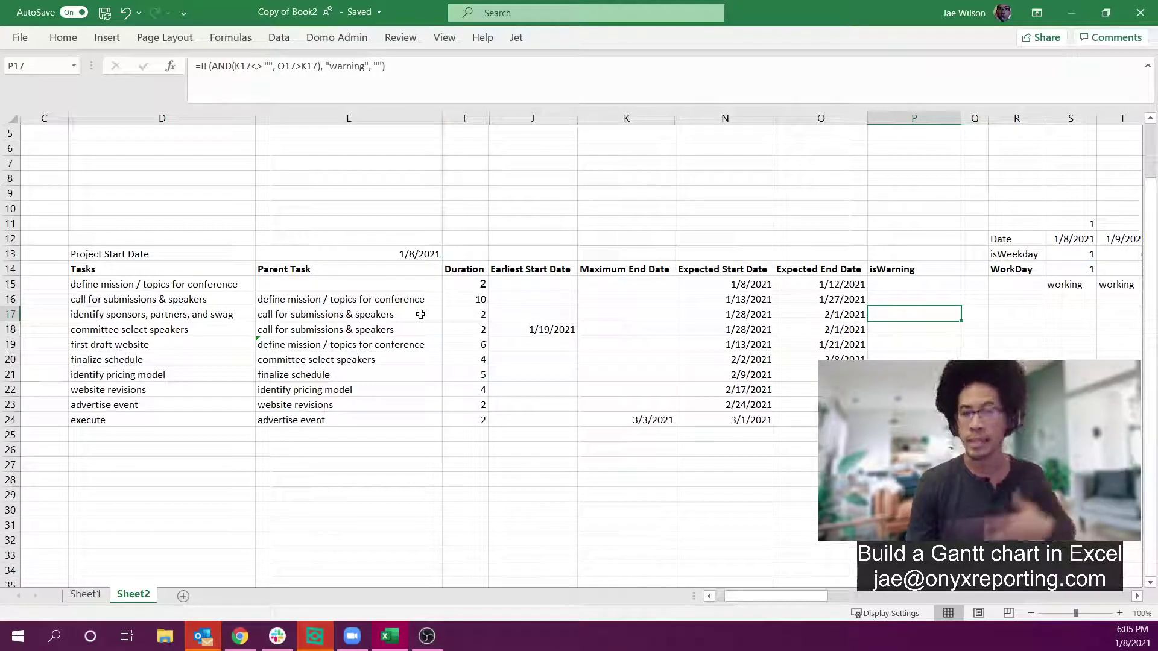
pyautogui.moveTo(90, 269); pyautogui.dragTo(717, 414)
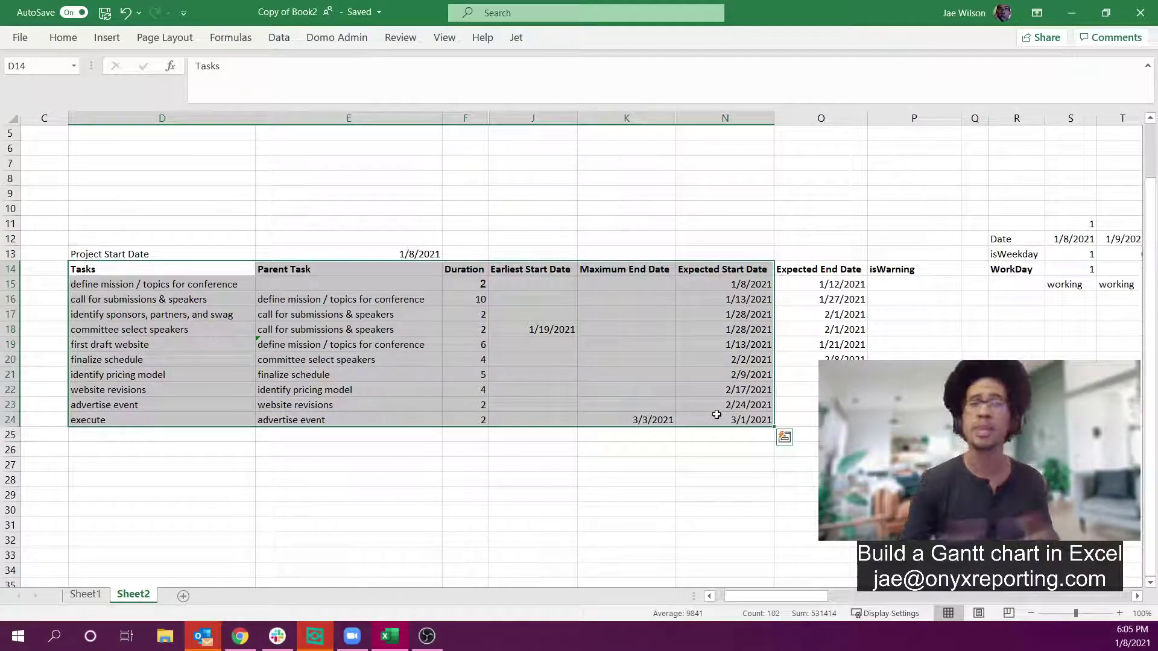